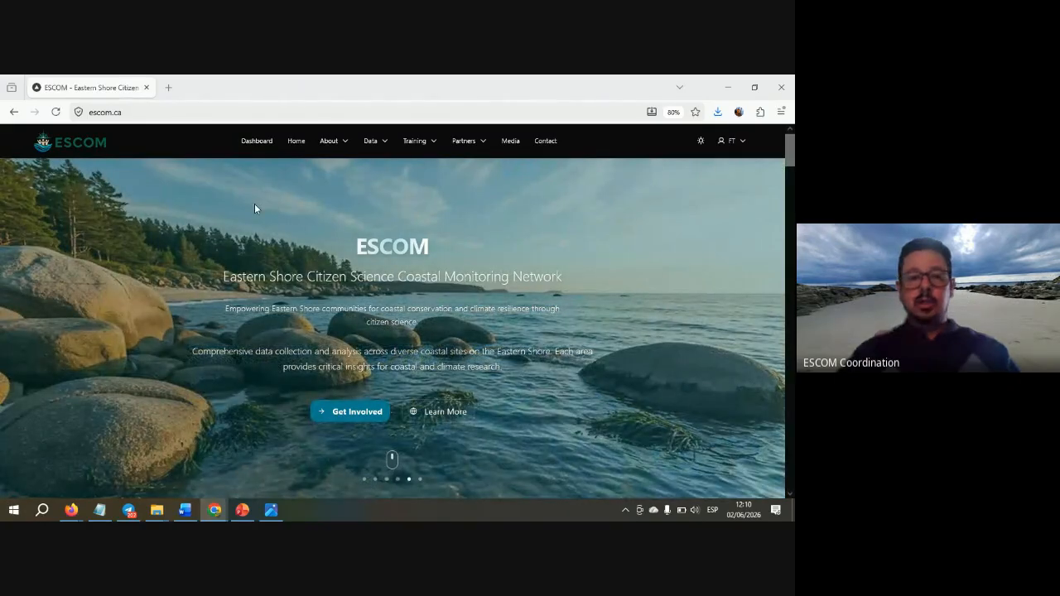
- Bring Firefox to the front and zoom the ESCOM home page back to 100%
click(254, 204)
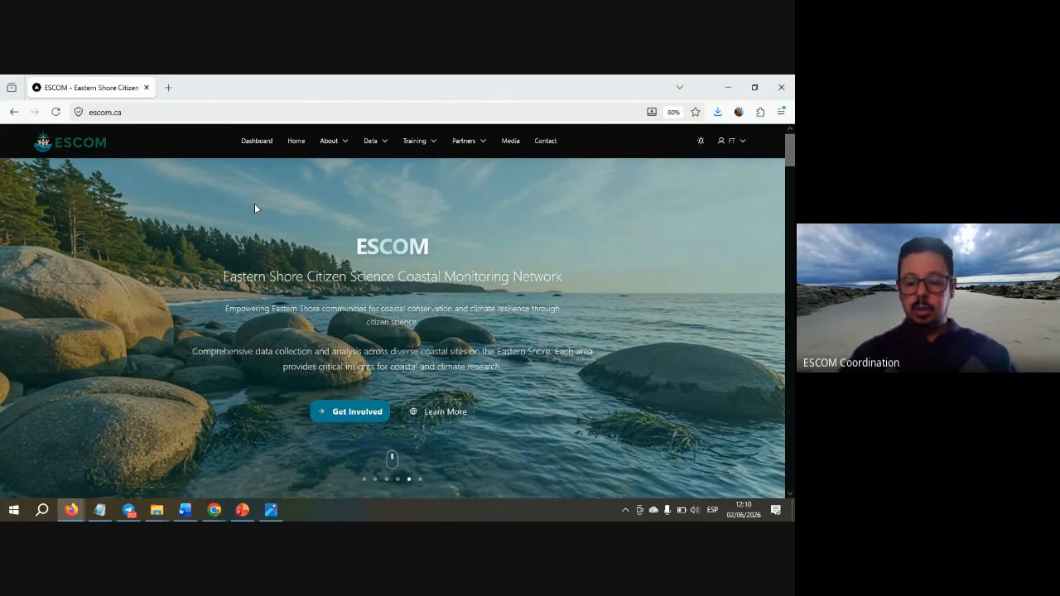
key(ctrl+plus)
key(ctrl+plus)
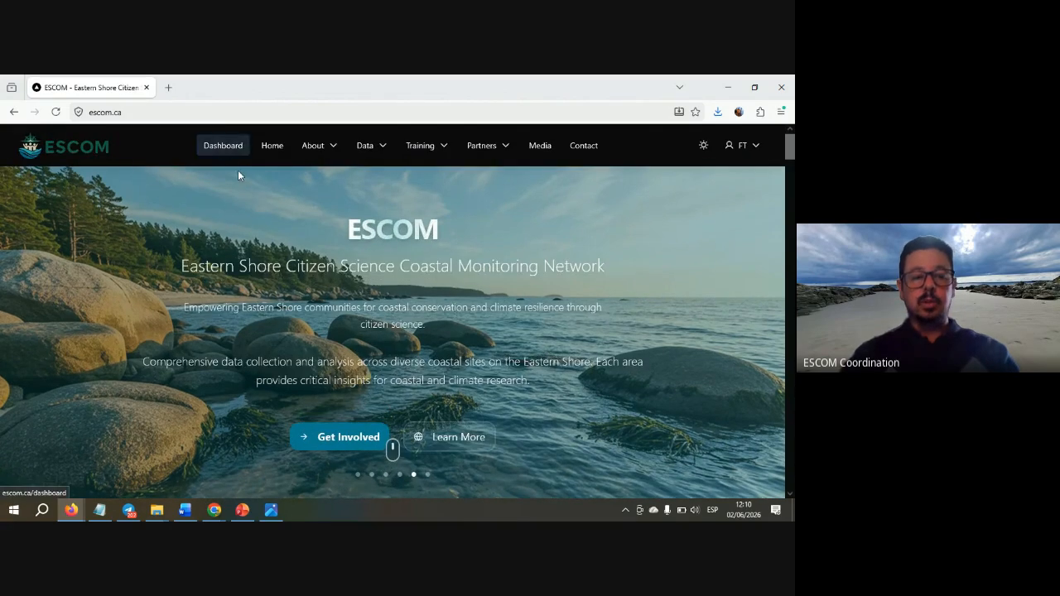
- Fit the whole beach profile field sheet in the Photos view, then return to ESCOM
key(alt+Tab)
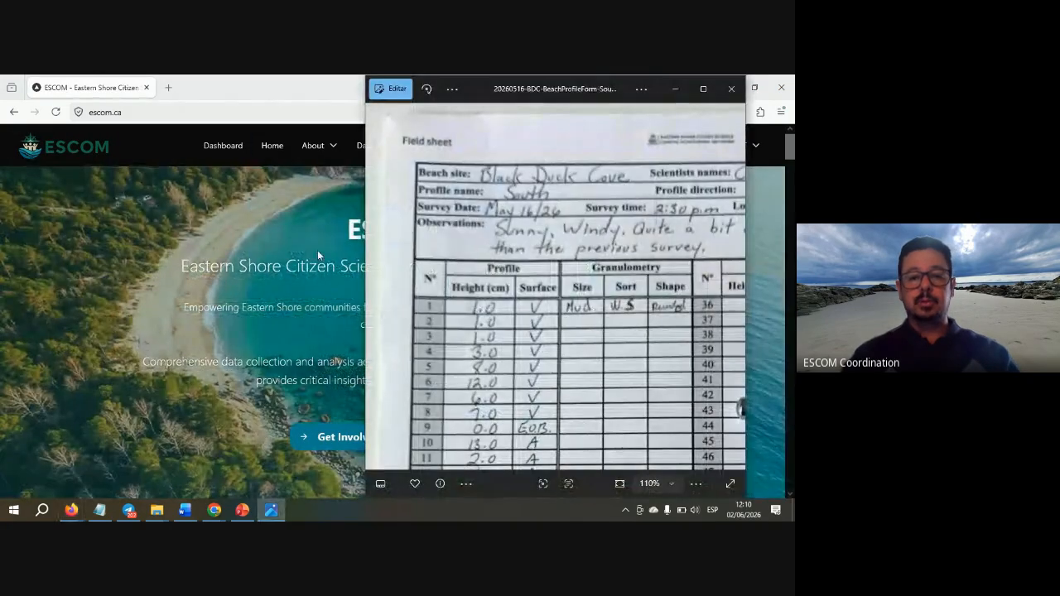
drag(669, 269, 566, 272)
click(619, 487)
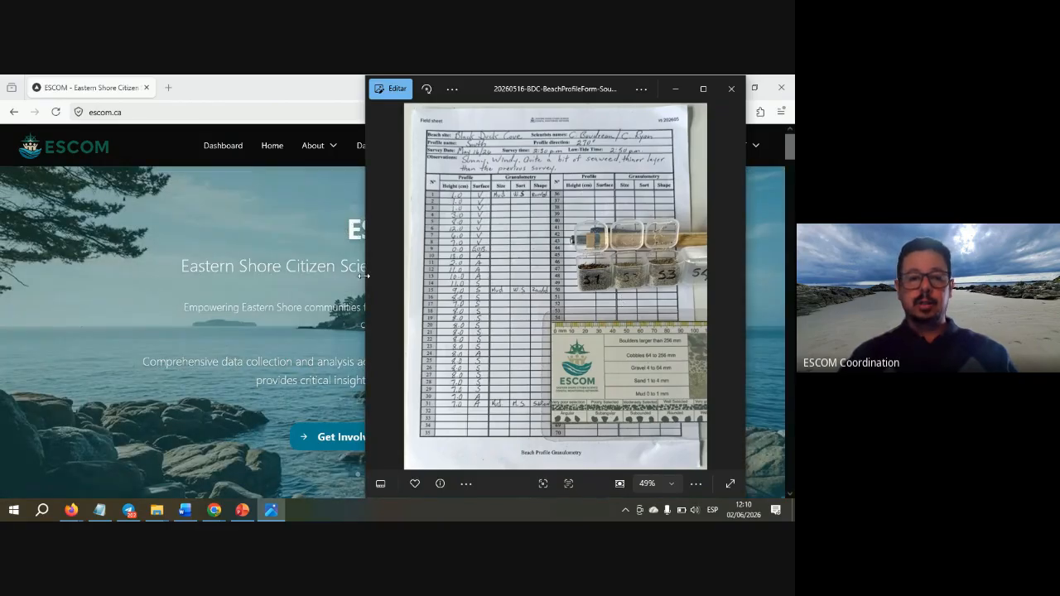
click(282, 218)
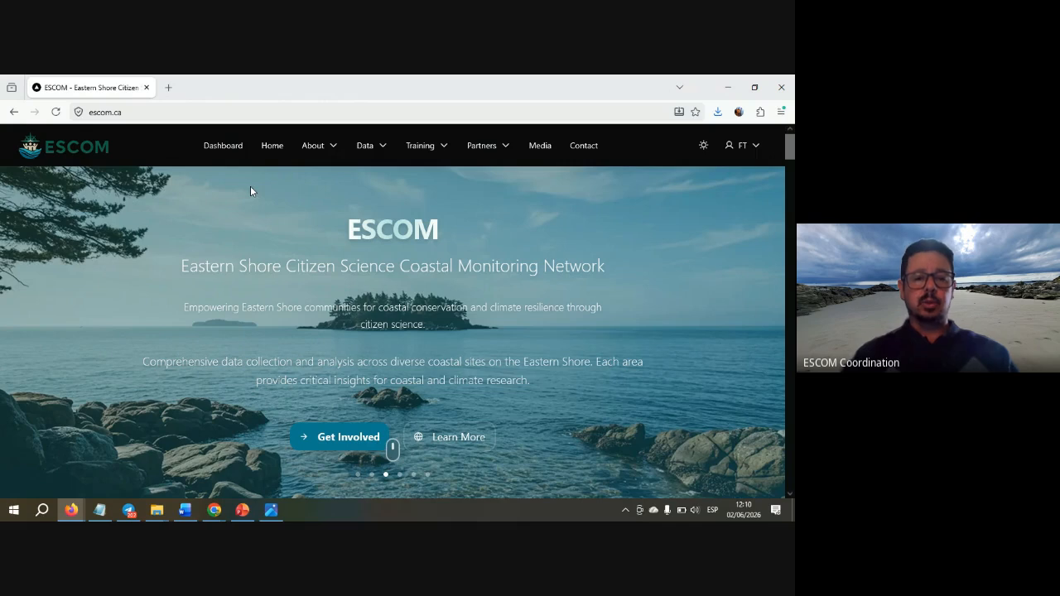
- Start a blank profile via Dashboard > Beach Profiles > Add New Profile, with the field sheet alongside
click(223, 149)
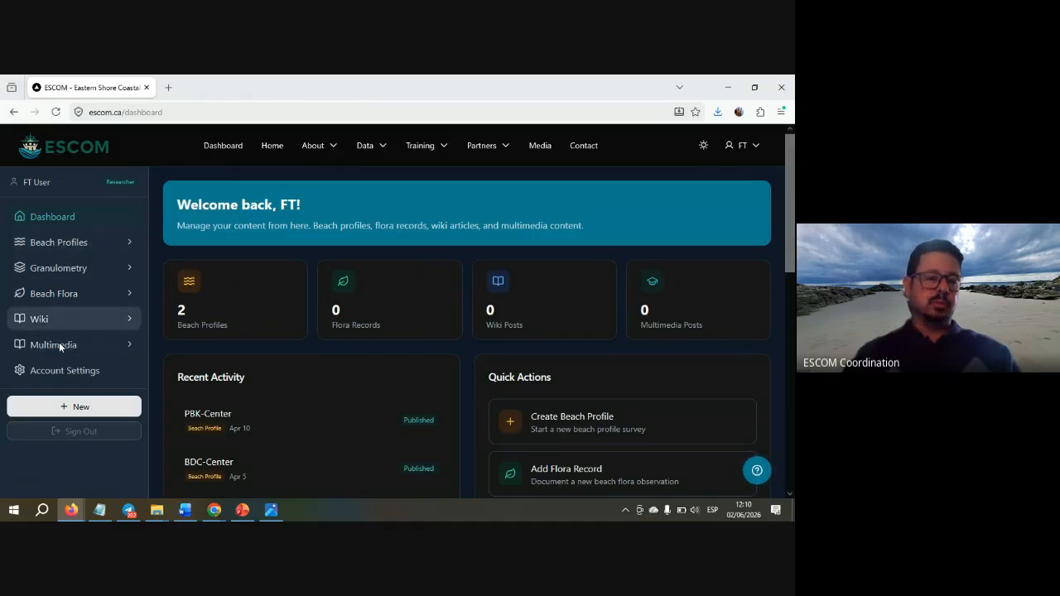
click(66, 243)
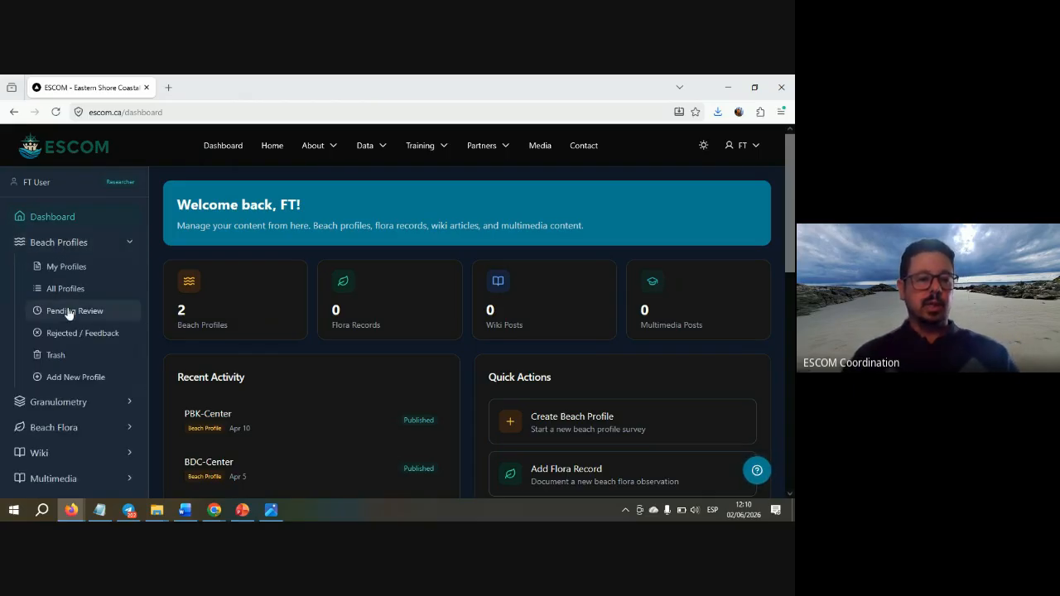
click(66, 382)
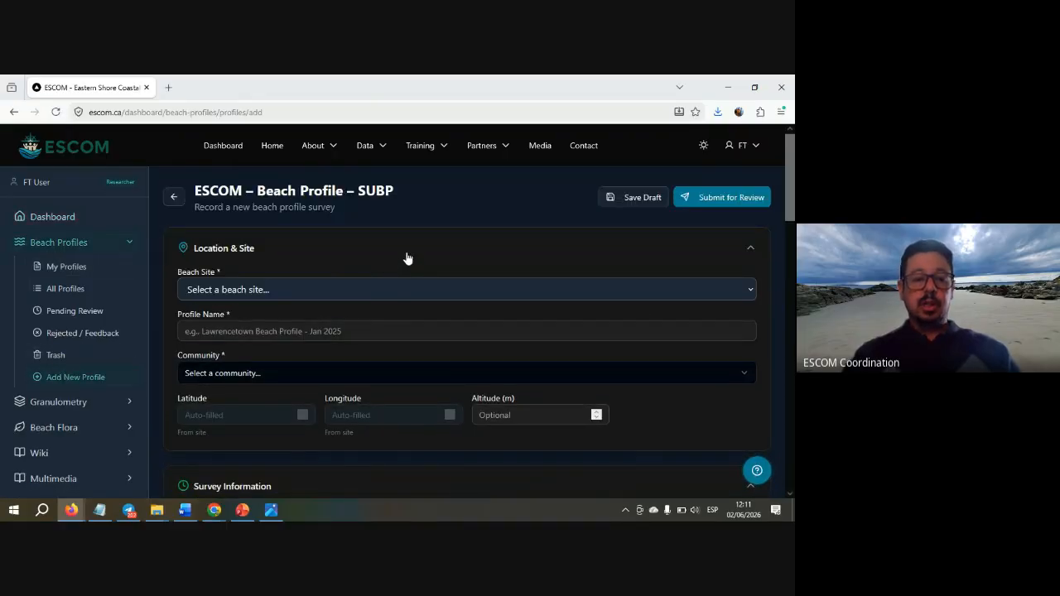
scroll(406, 257, down, 1)
scroll(406, 257, up, 1)
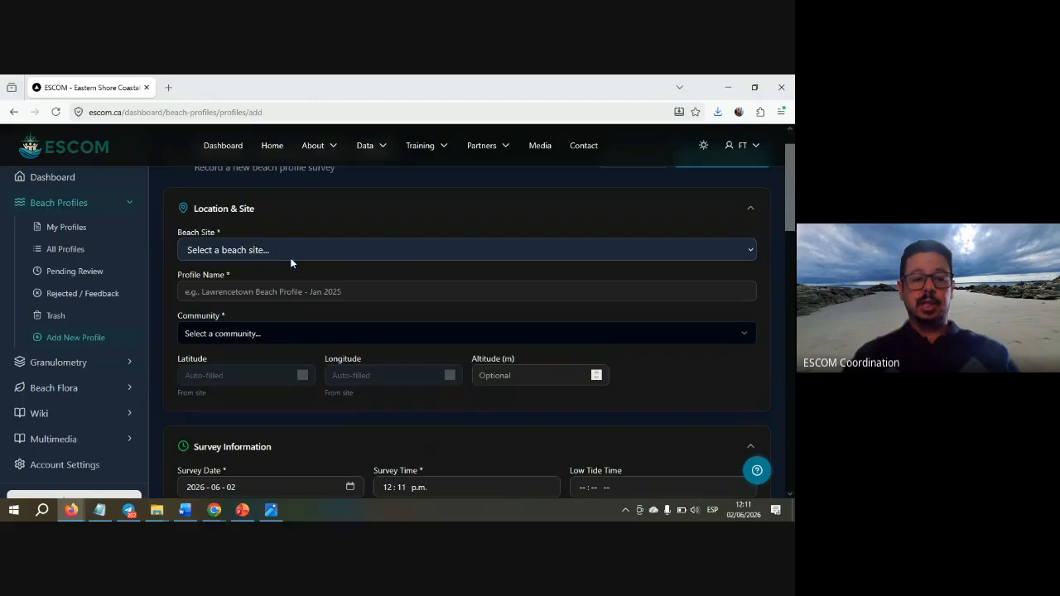
key(alt+Tab)
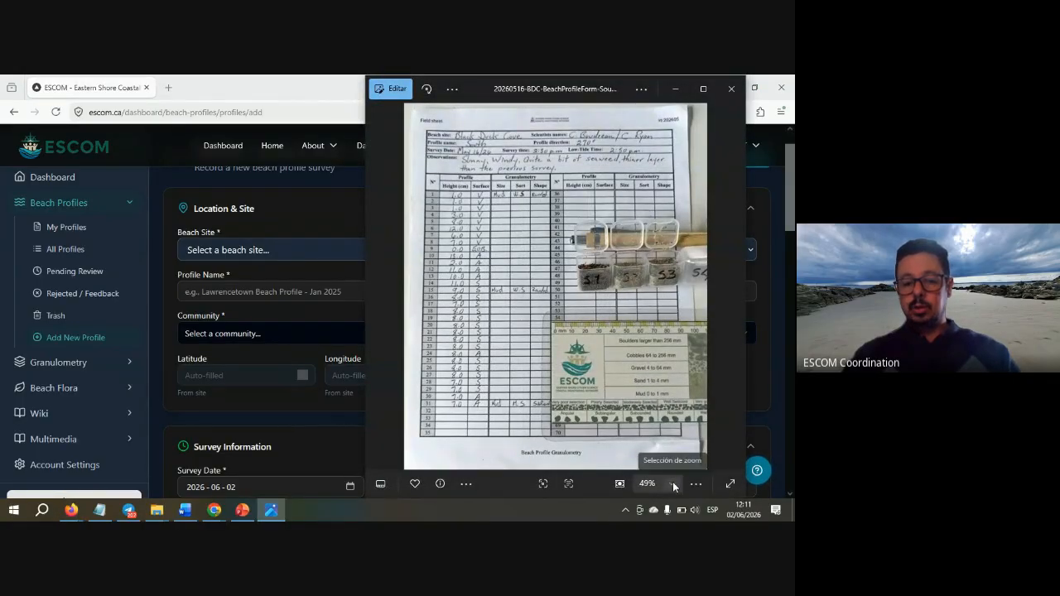
- View the field sheet at 100% zoom, panned to its header and left-hand labels
click(672, 484)
click(657, 381)
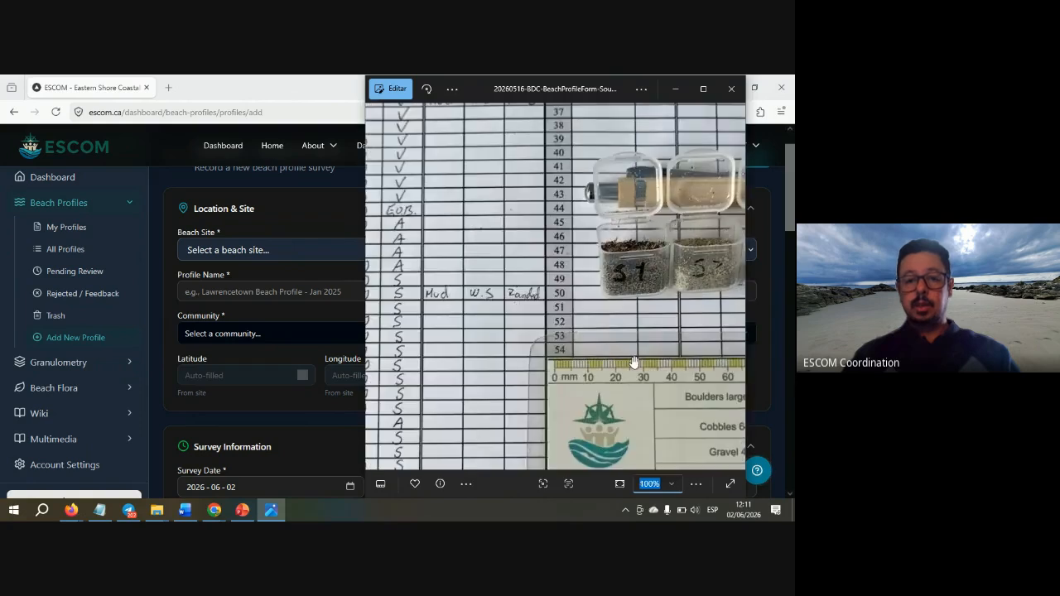
drag(525, 207, 550, 414)
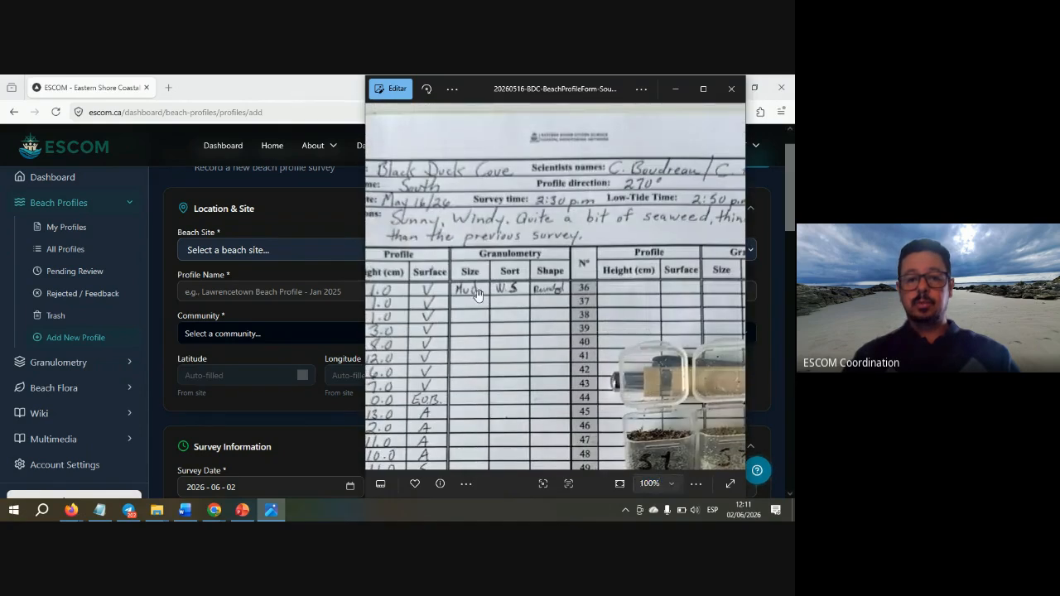
drag(477, 295, 561, 300)
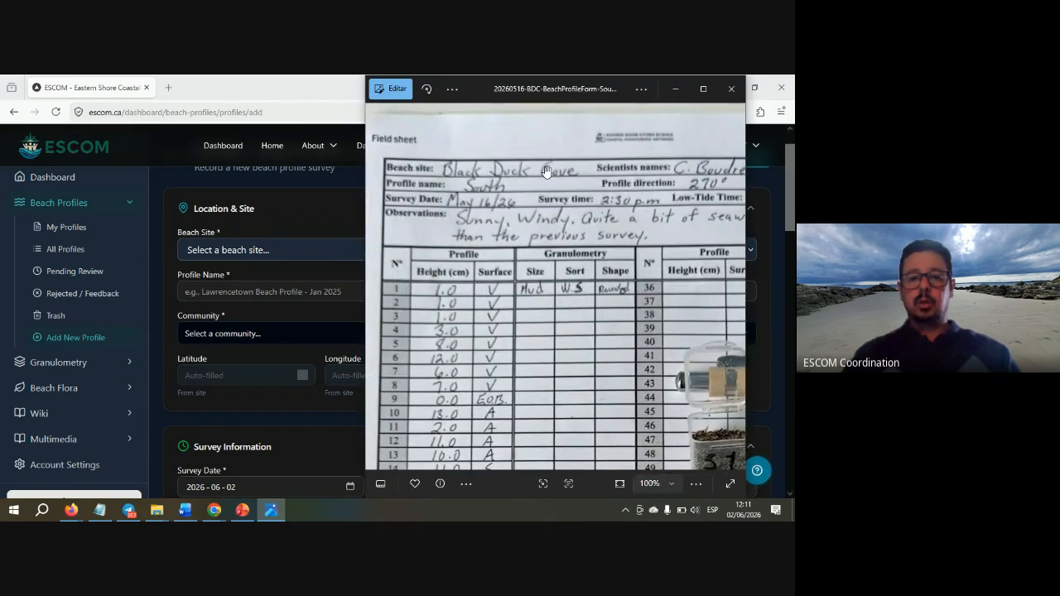
click(327, 212)
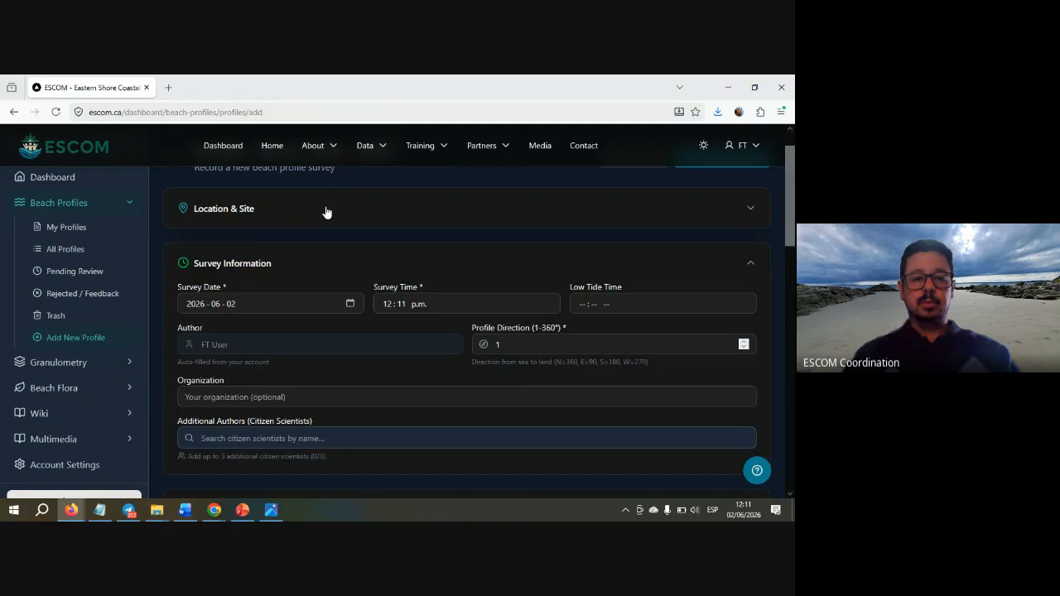
- Choose Black Duck Cove (MODG-001) as the beach site under Location & Site
scroll(346, 265, up, 1)
click(344, 260)
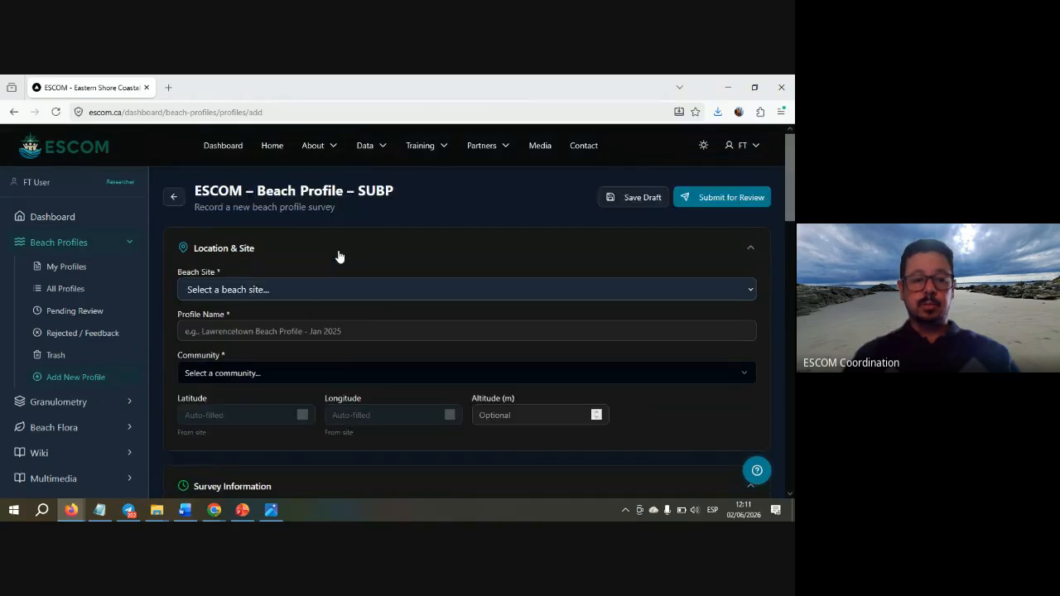
click(313, 295)
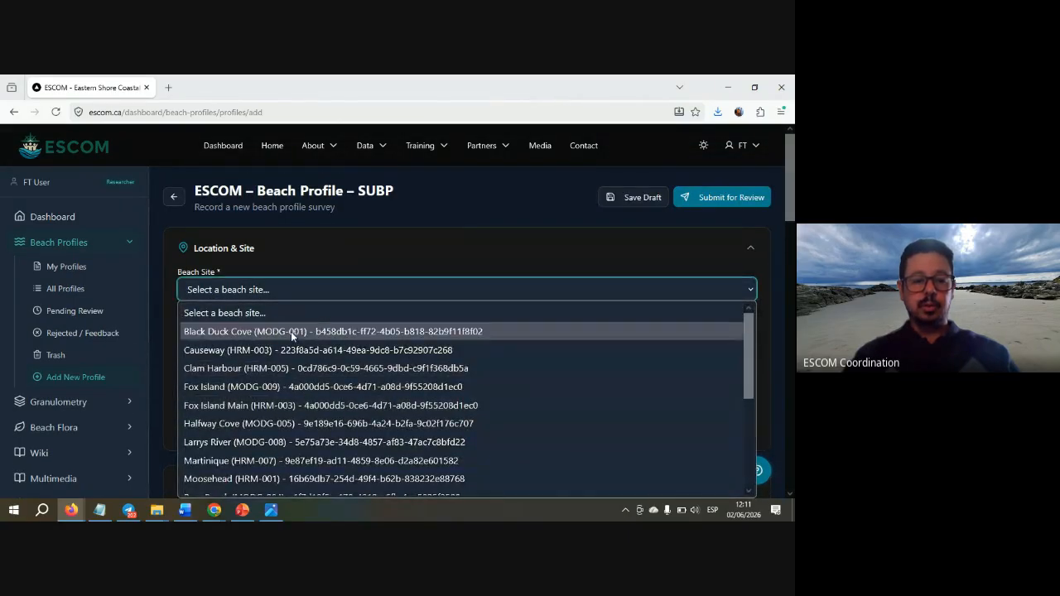
click(291, 331)
- Rename the profile to 'Black Duck Cove - South - May 2026'
click(292, 332)
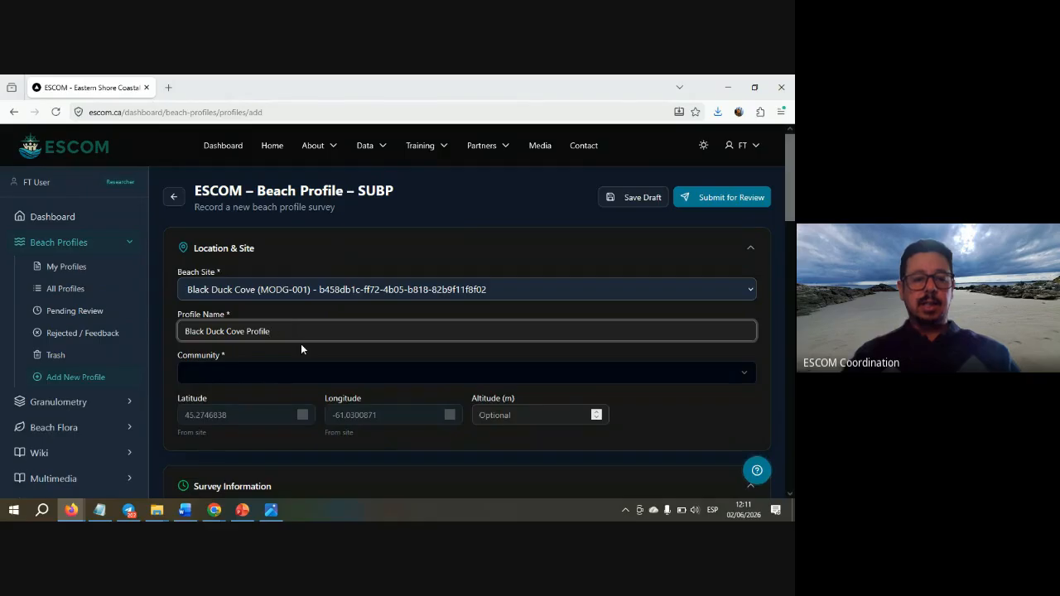
key(ctrl+shift+Left)
key(BackSpace)
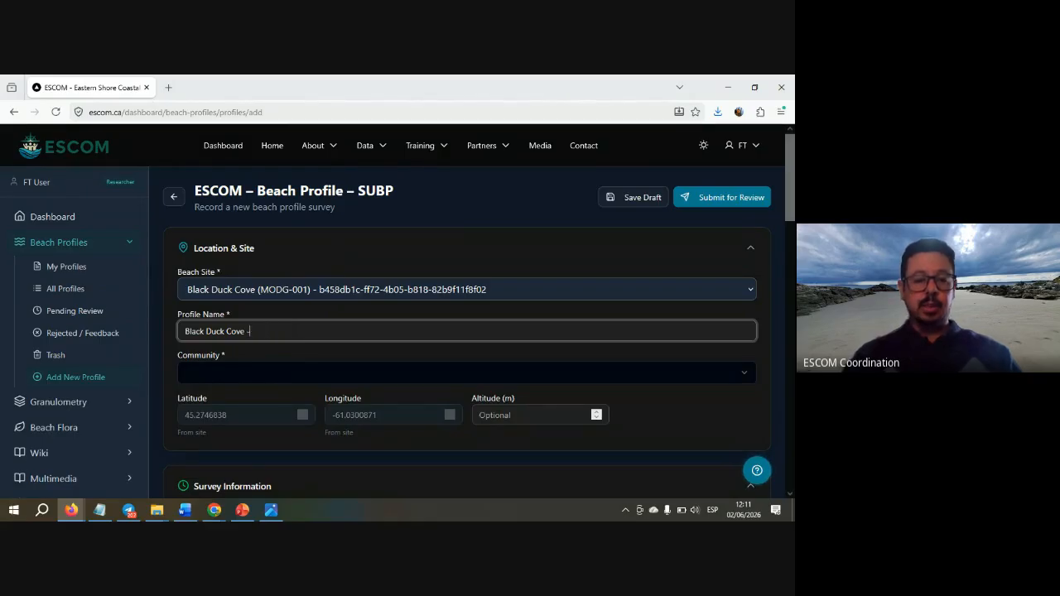
text(-)
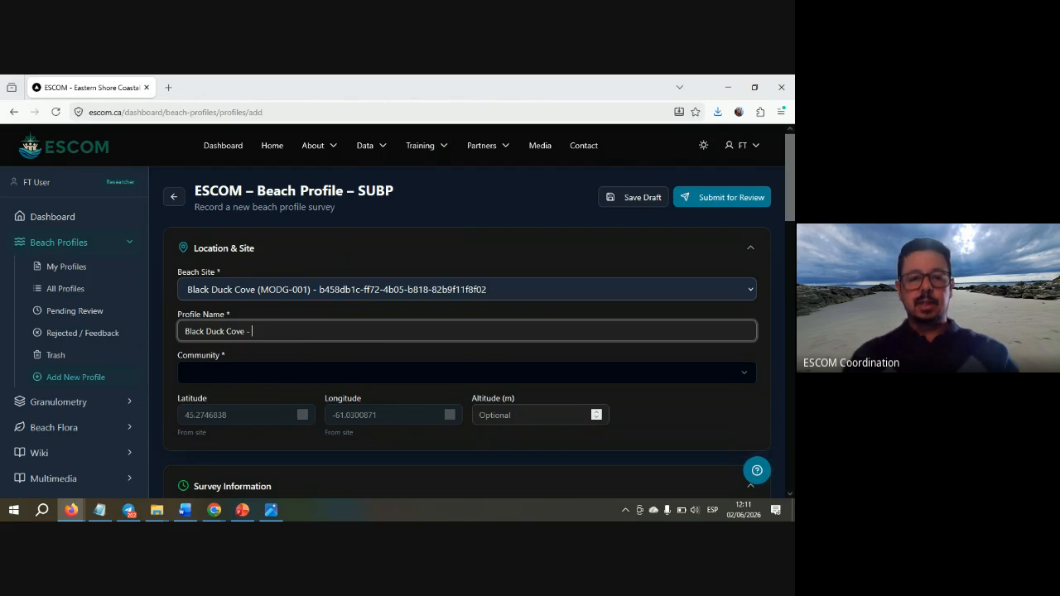
key(alt+Tab)
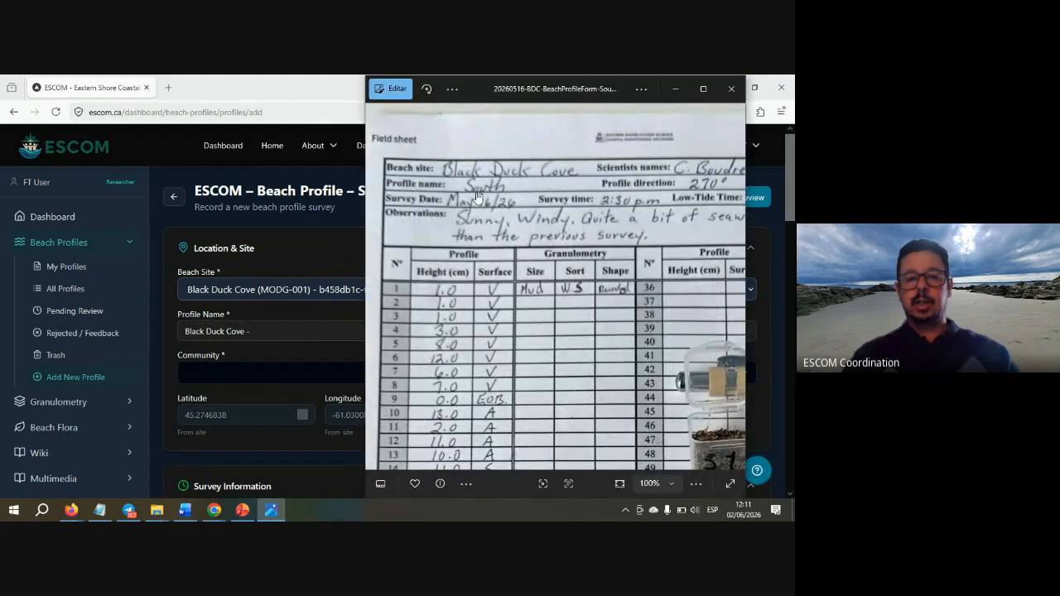
key(alt+Tab)
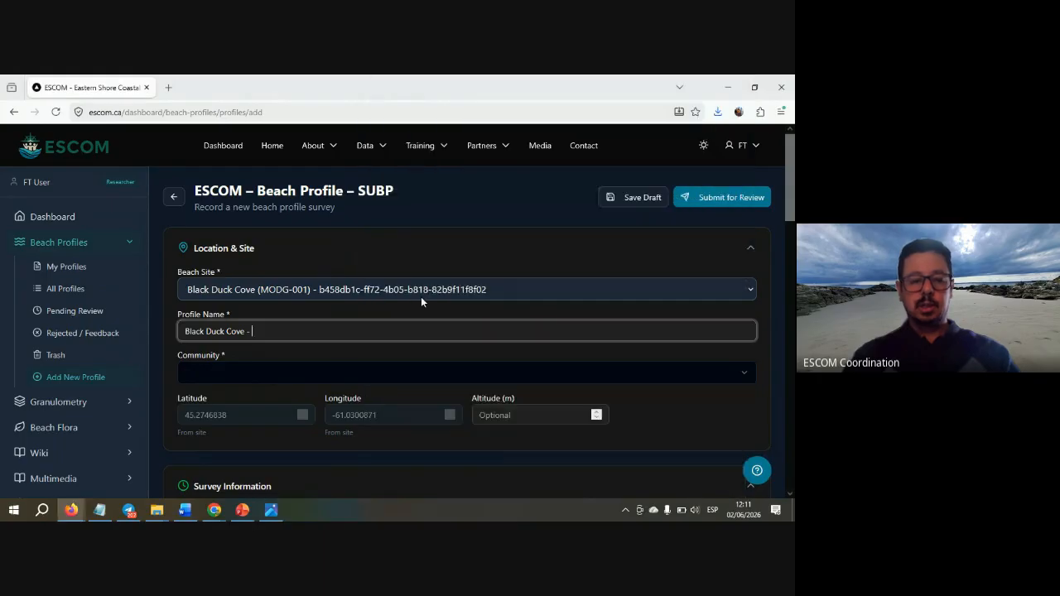
text(South)
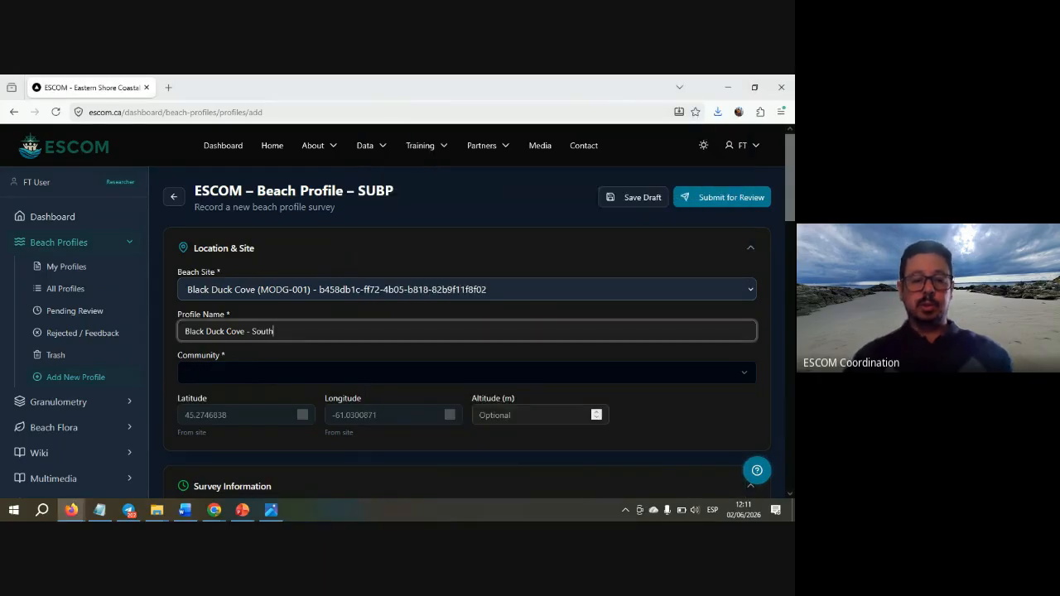
text( - May 2026)
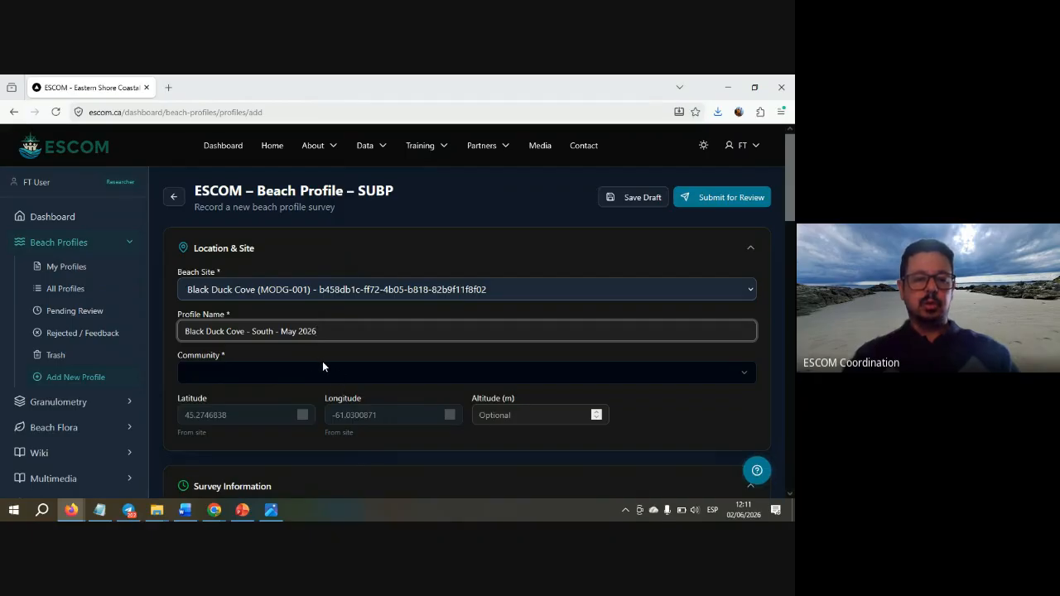
scroll(329, 357, down, 4)
scroll(330, 358, up, 3)
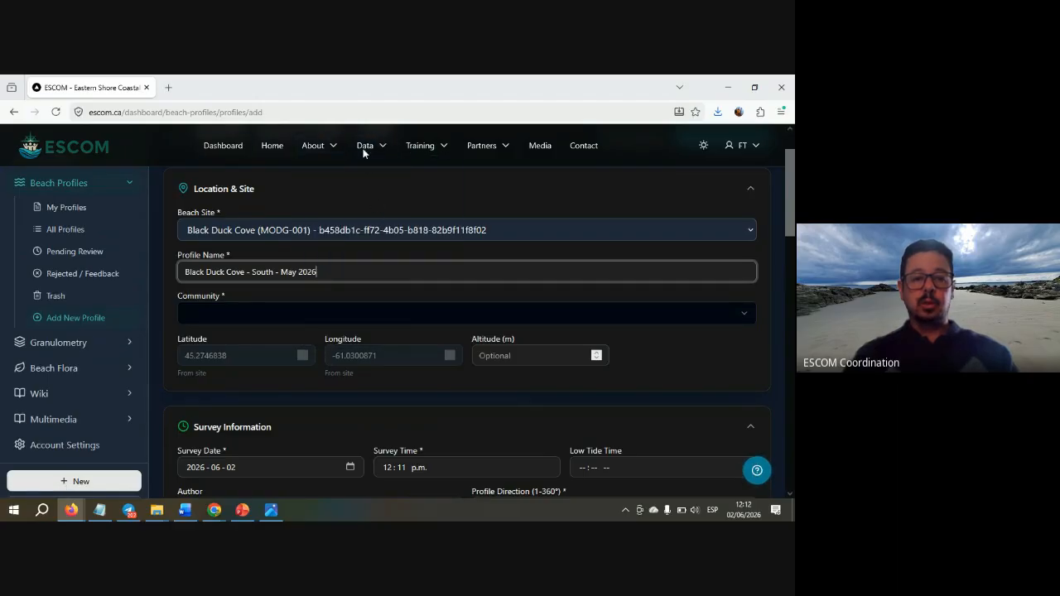
- Open Data > Beach Profiles in a new tab and view Black Duck Cove's 14 published profiles
mouse_move(365, 146)
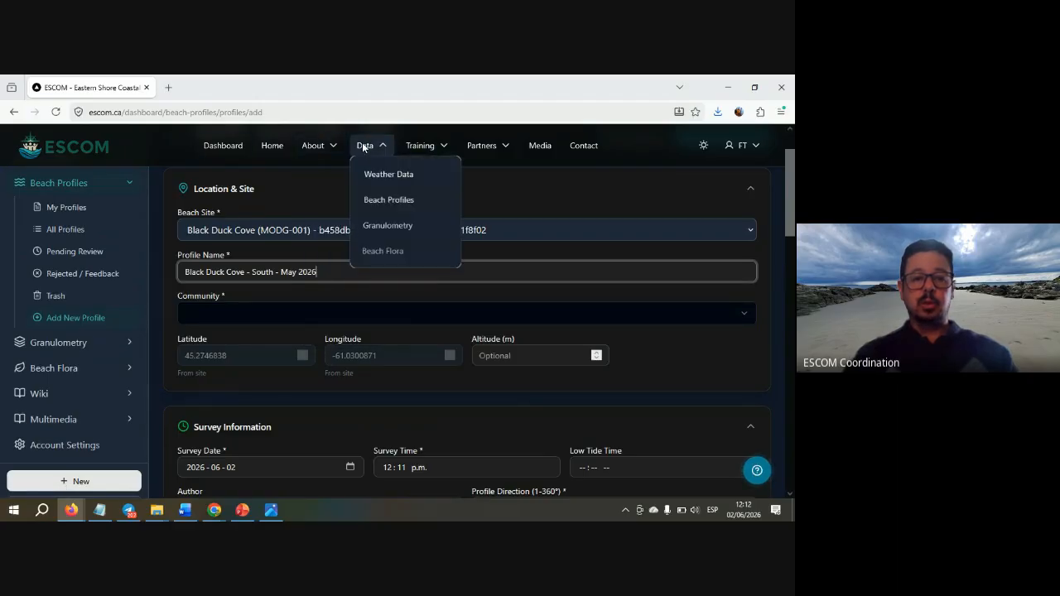
right_click(372, 203)
click(391, 209)
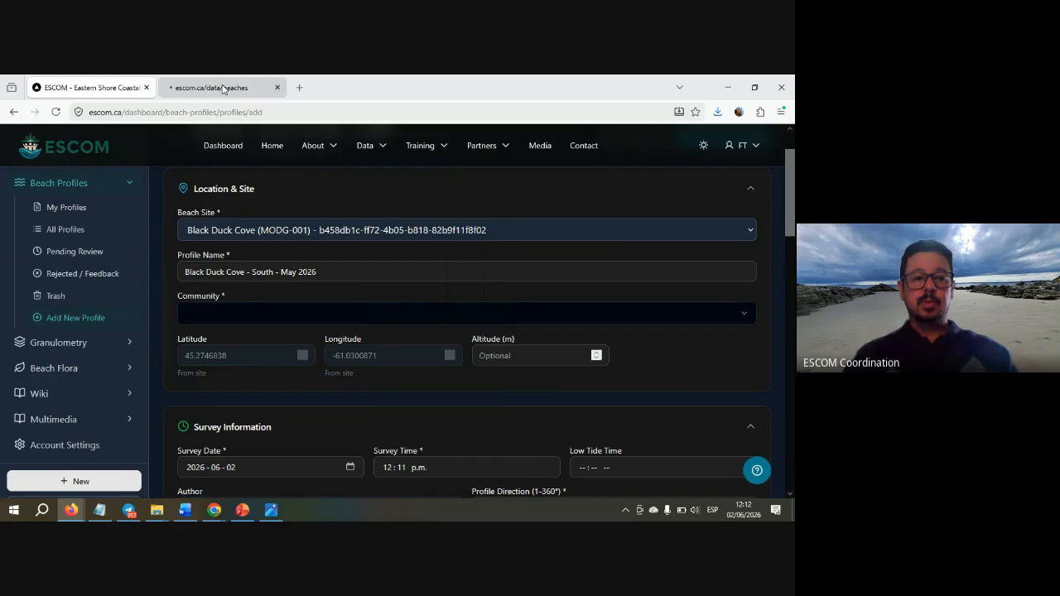
click(223, 89)
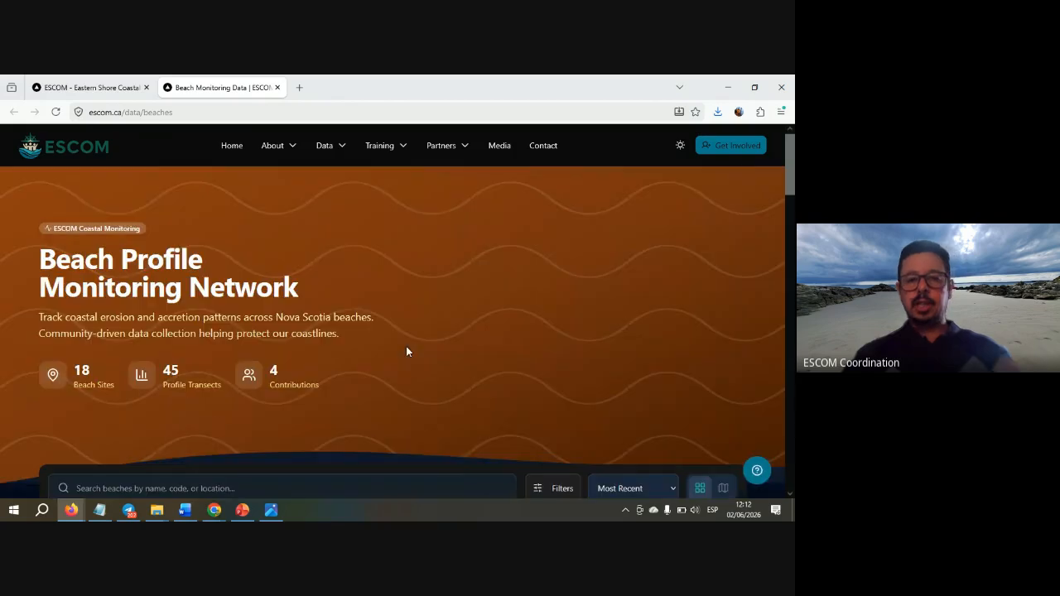
scroll(406, 351, down, 3)
scroll(406, 351, down, 1)
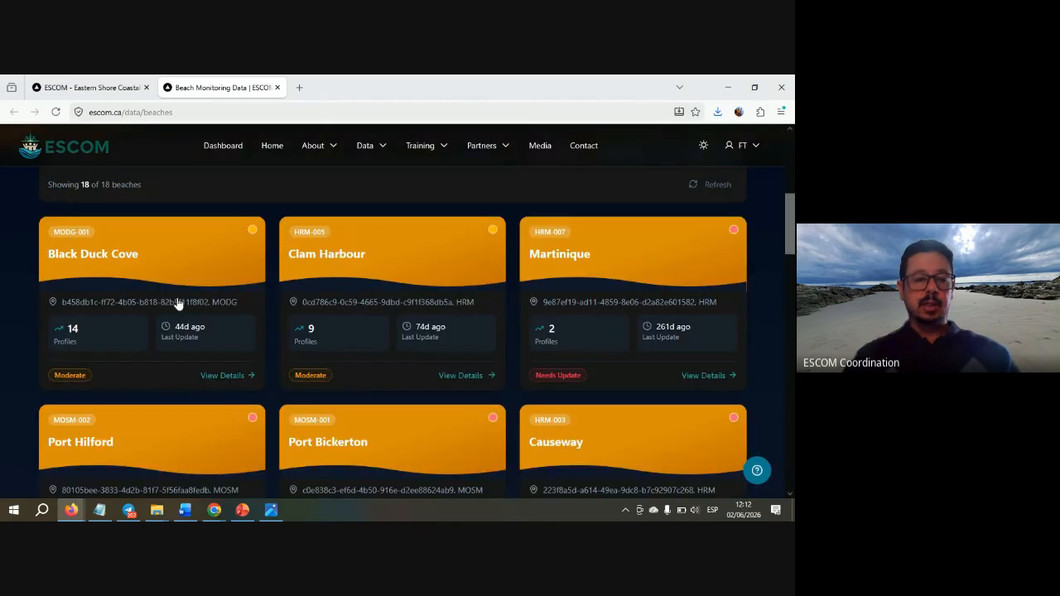
click(115, 257)
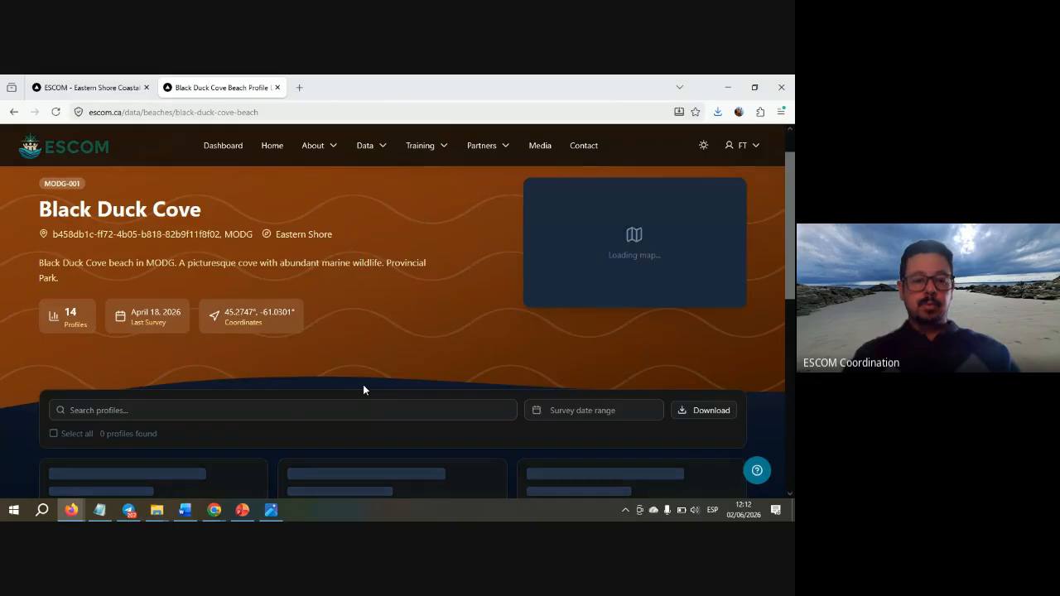
scroll(363, 385, down, 5)
scroll(363, 385, up, 2)
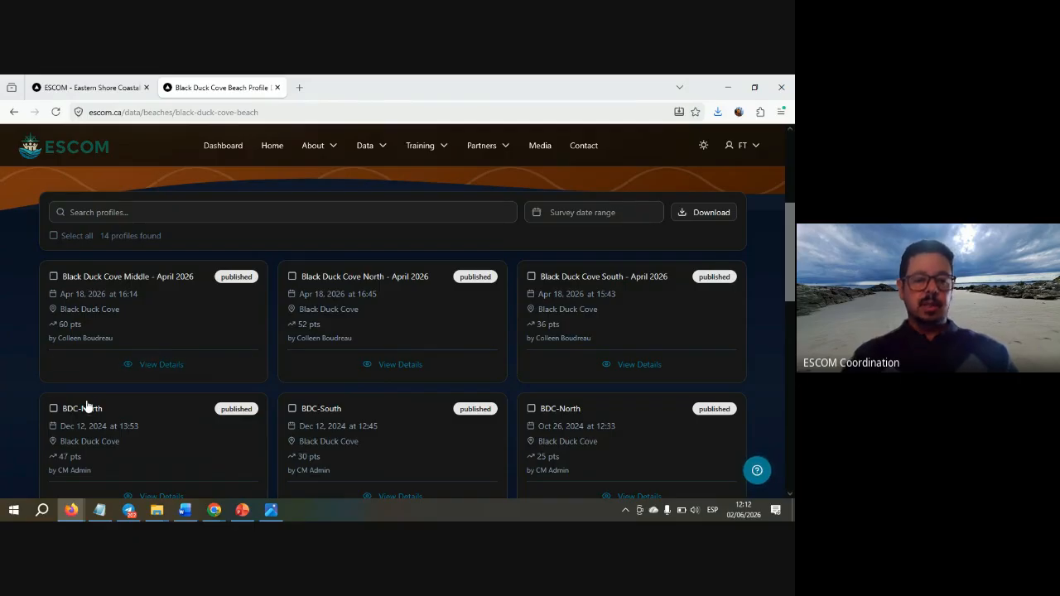
click(103, 92)
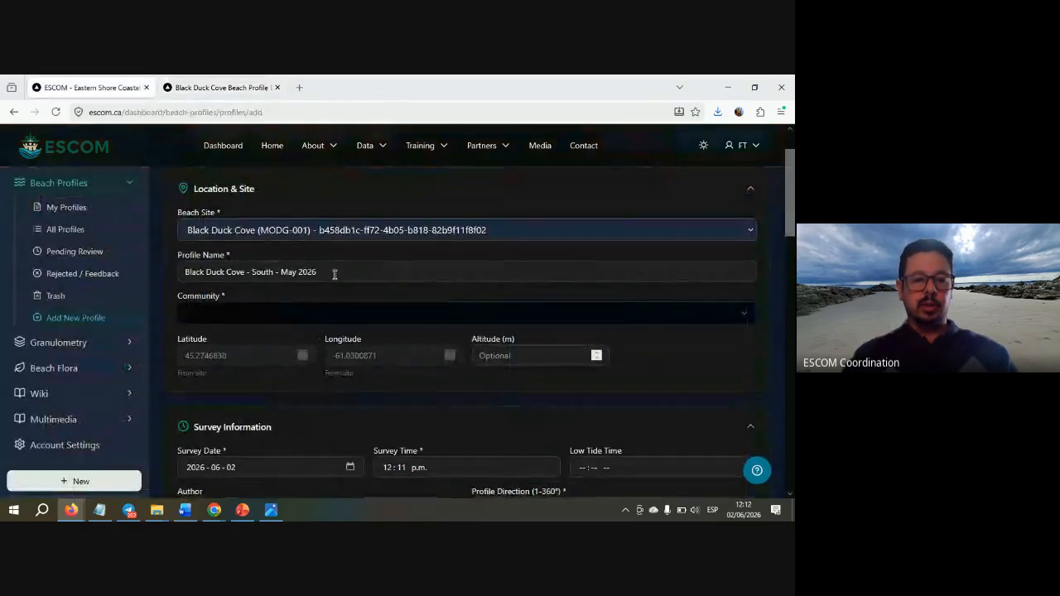
- Choose 'Little Dover - MODG (Nova Scotia)' from the Community list
click(293, 315)
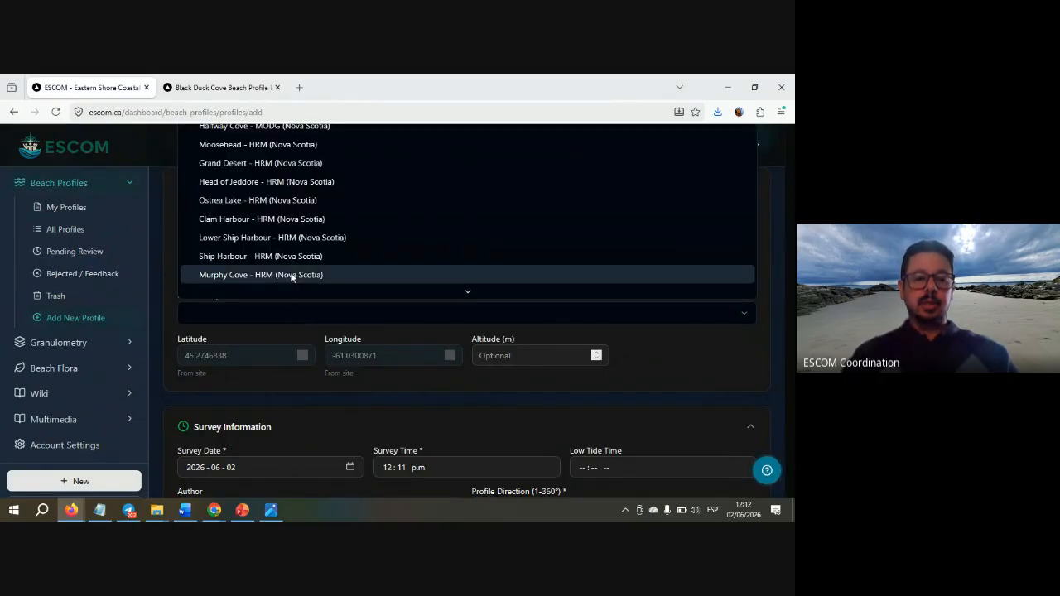
scroll(292, 277, down, 3)
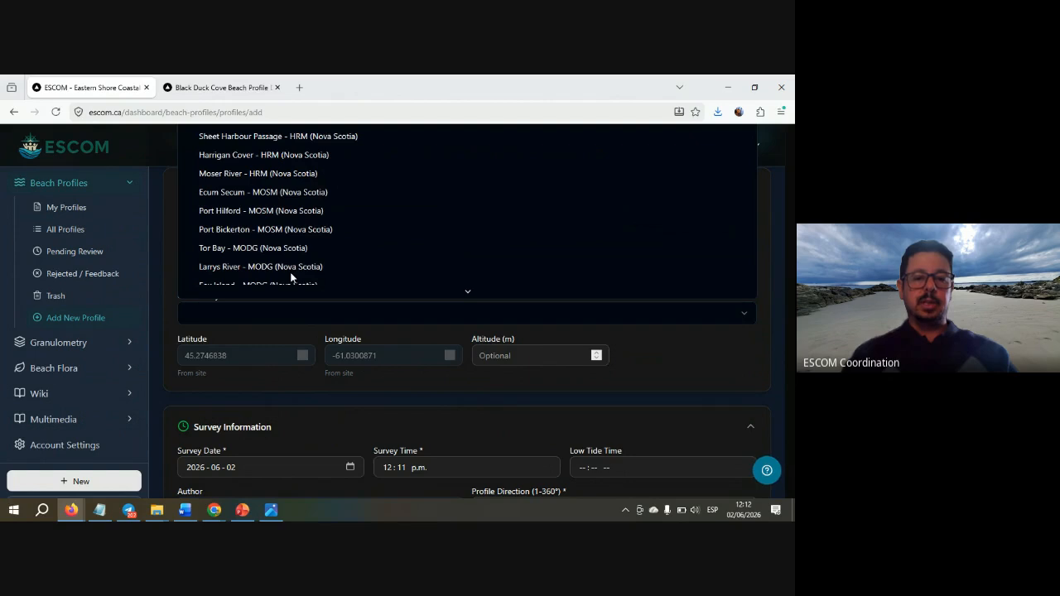
scroll(292, 277, down, 2)
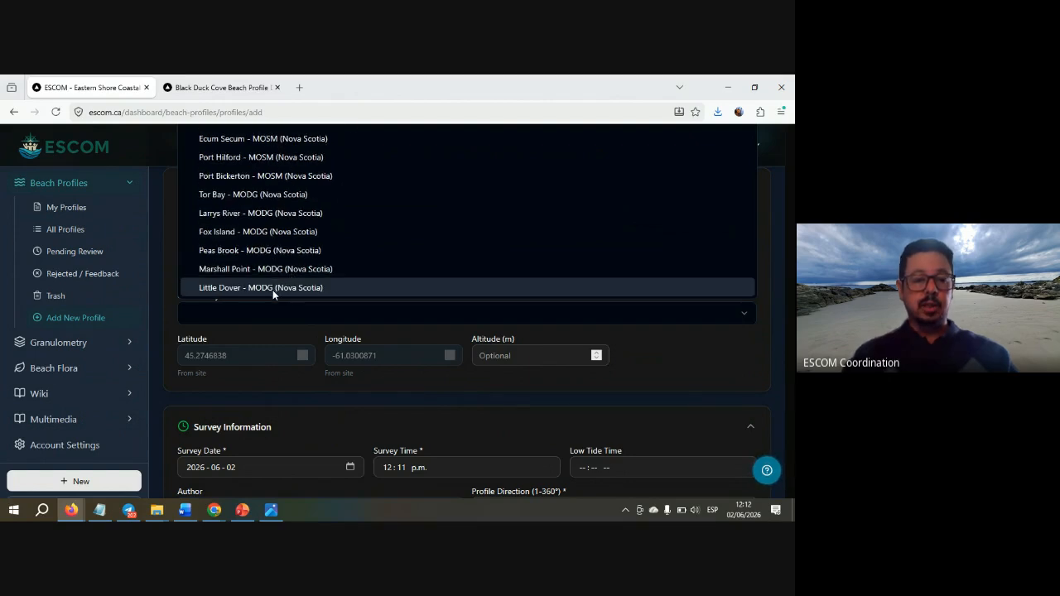
click(272, 290)
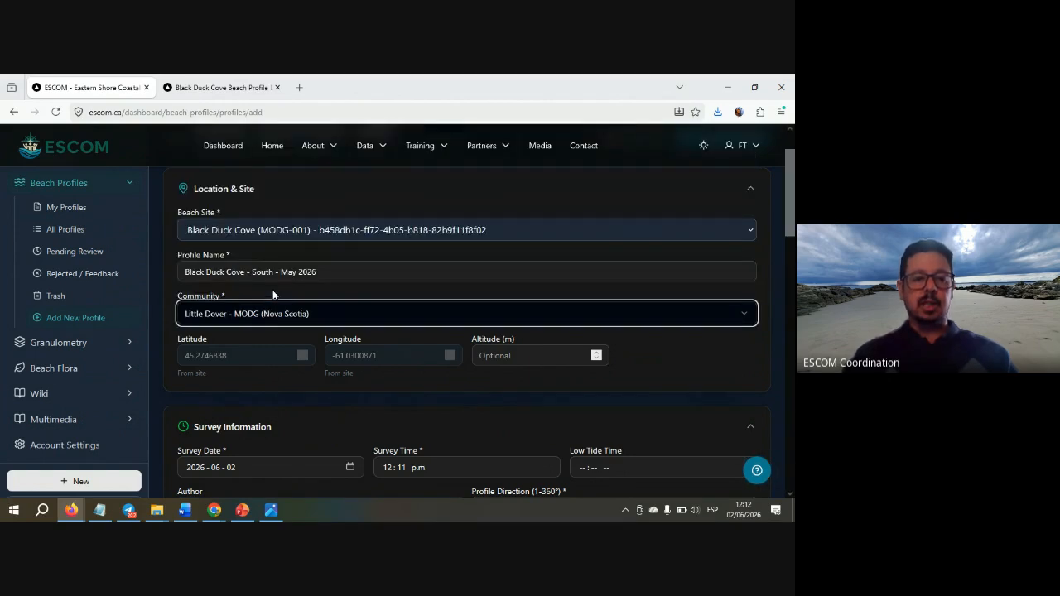
click(660, 359)
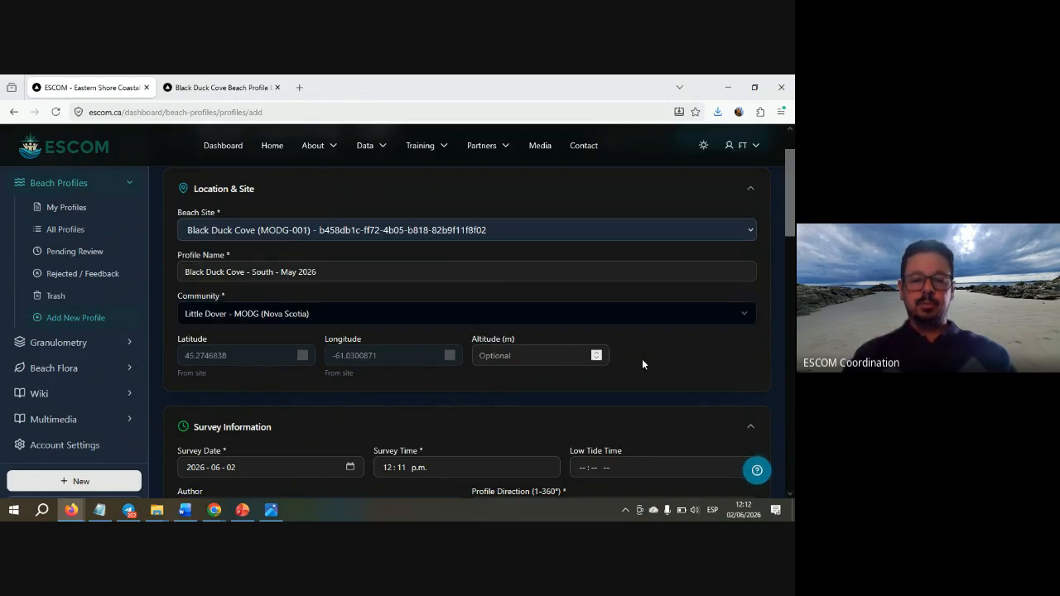
scroll(642, 364, down, 3)
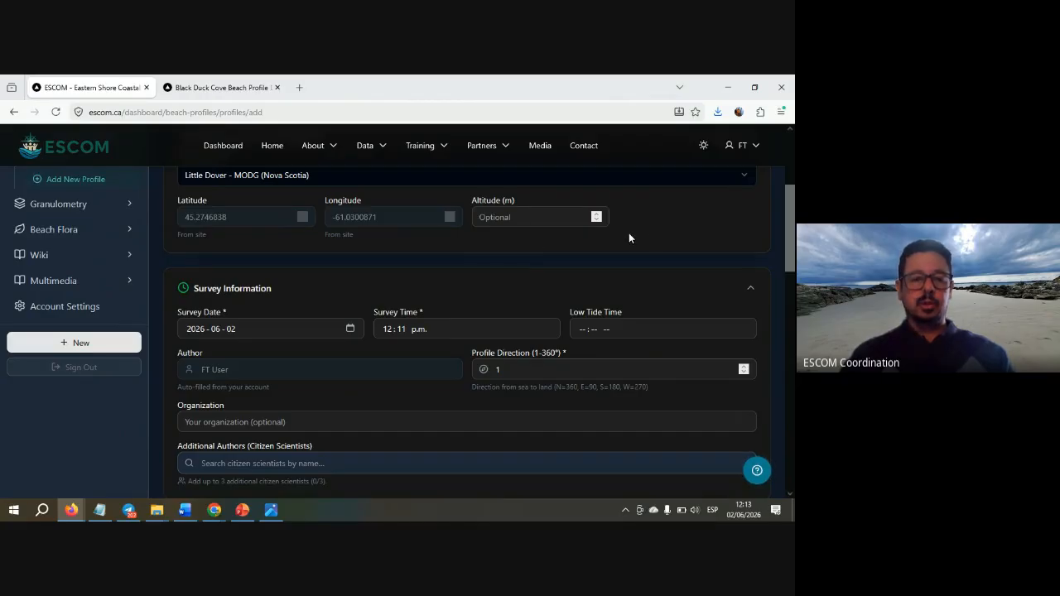
- Pick May 16, 2026 as the survey date
scroll(628, 239, down, 3)
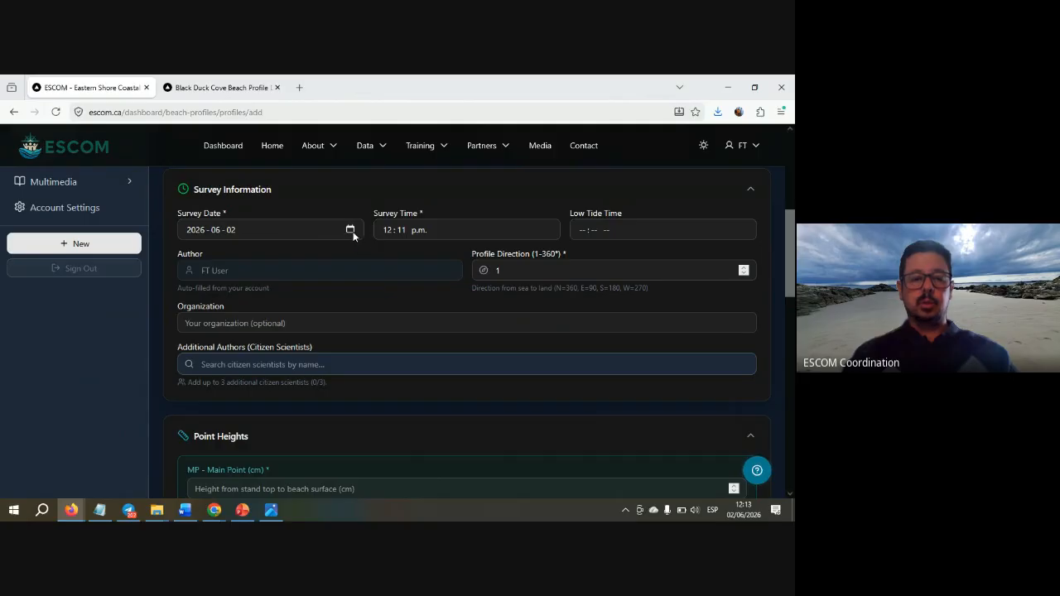
key(alt+Tab)
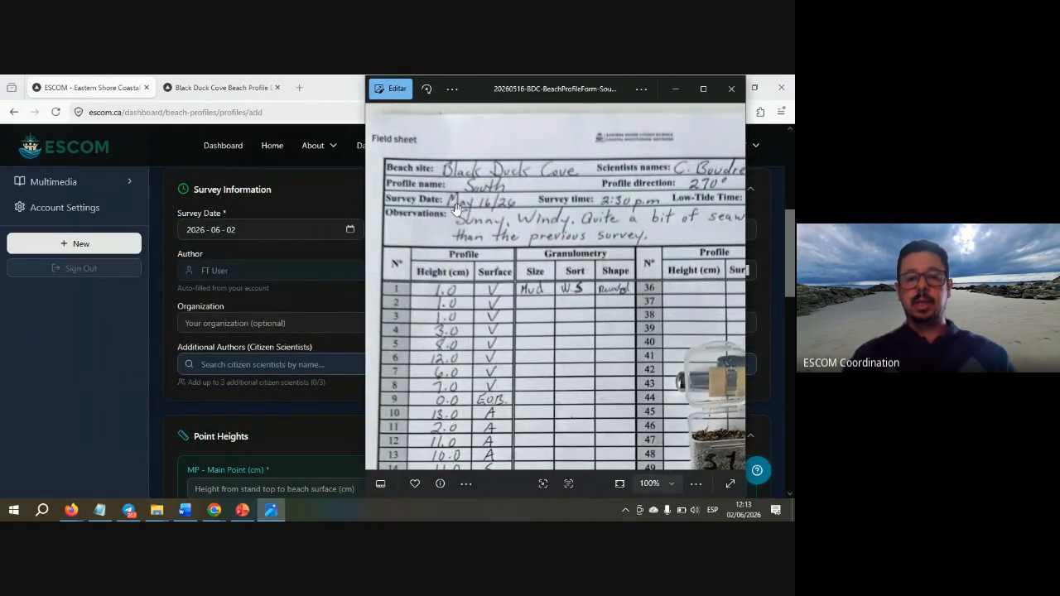
key(alt+Tab)
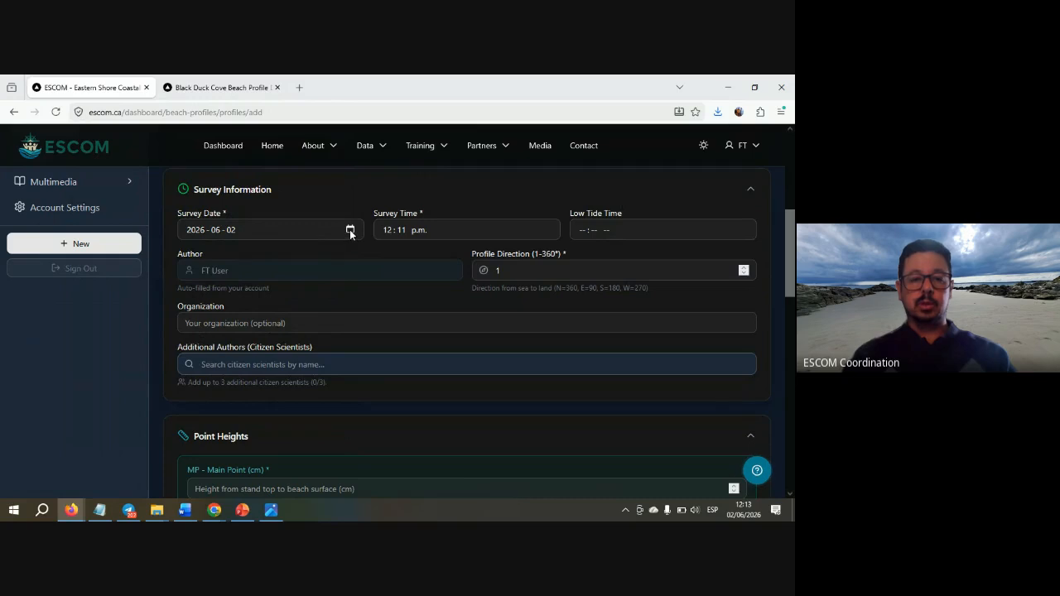
click(350, 230)
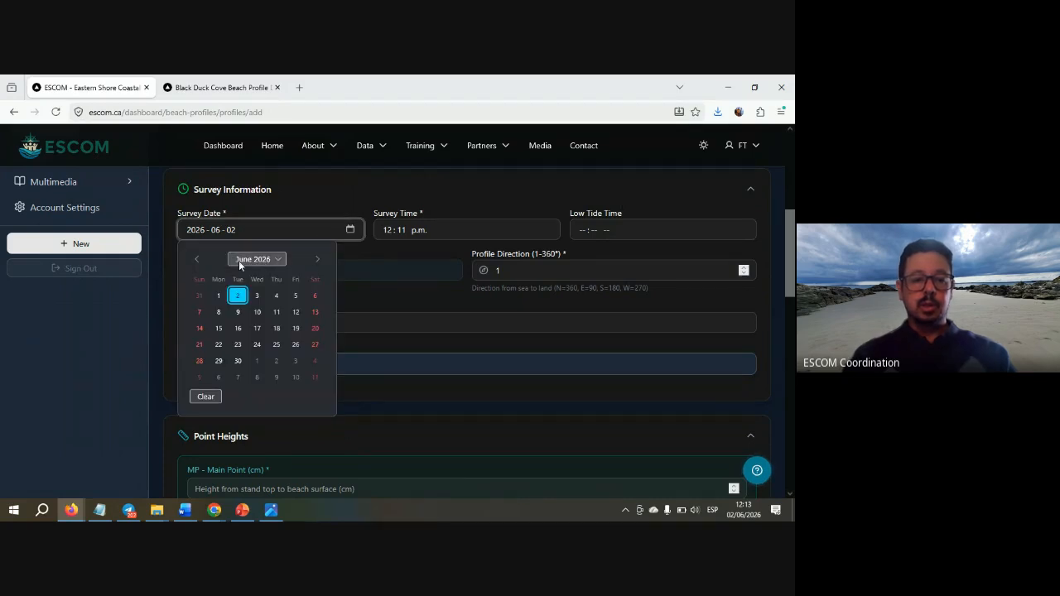
click(196, 259)
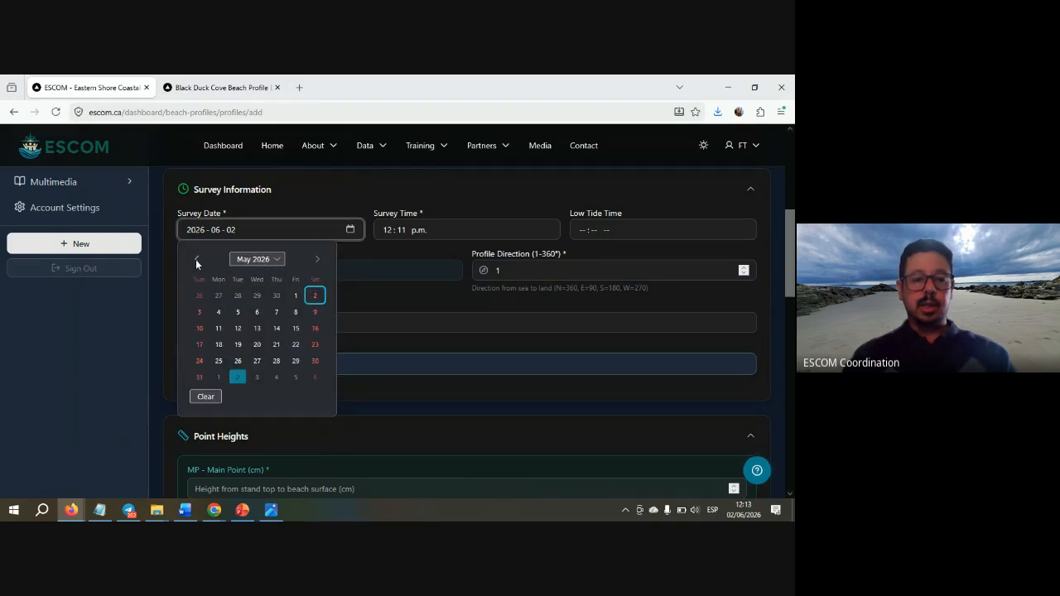
click(315, 329)
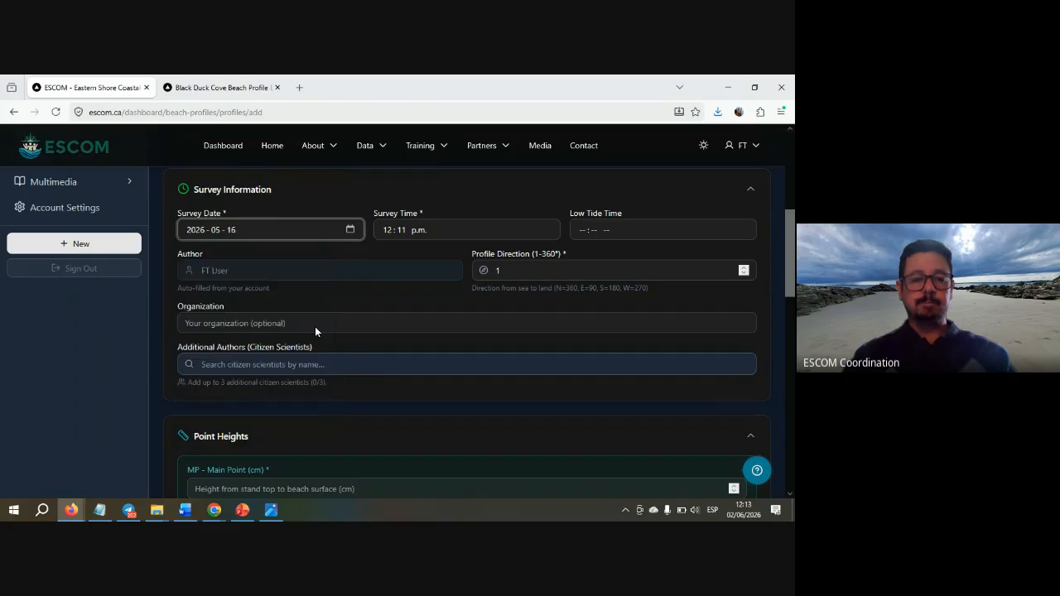
click(261, 246)
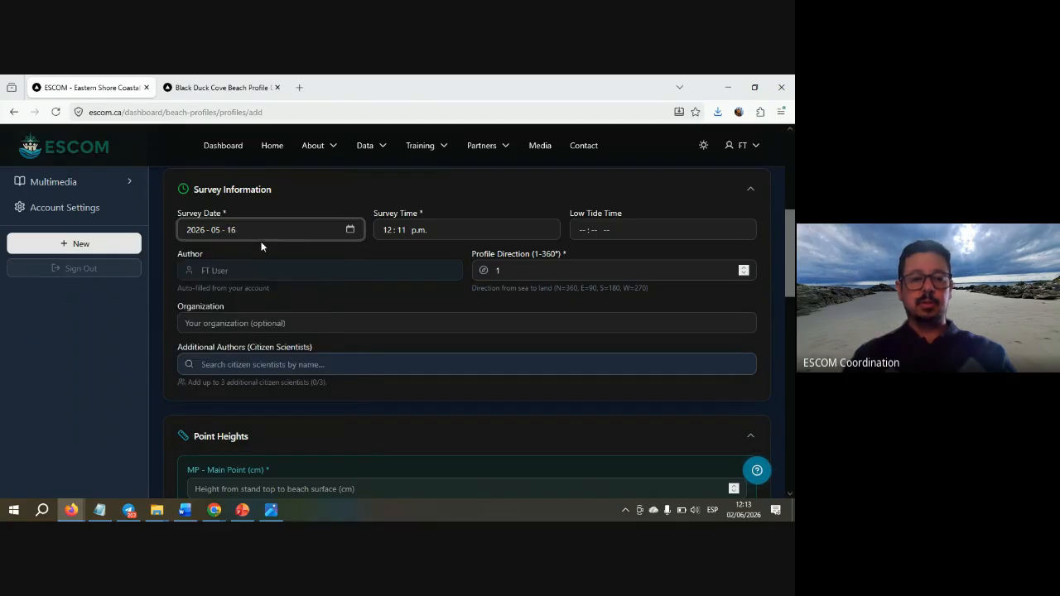
- Set the survey time to 02:30 p.m. as on the field sheet
key(alt+Tab)
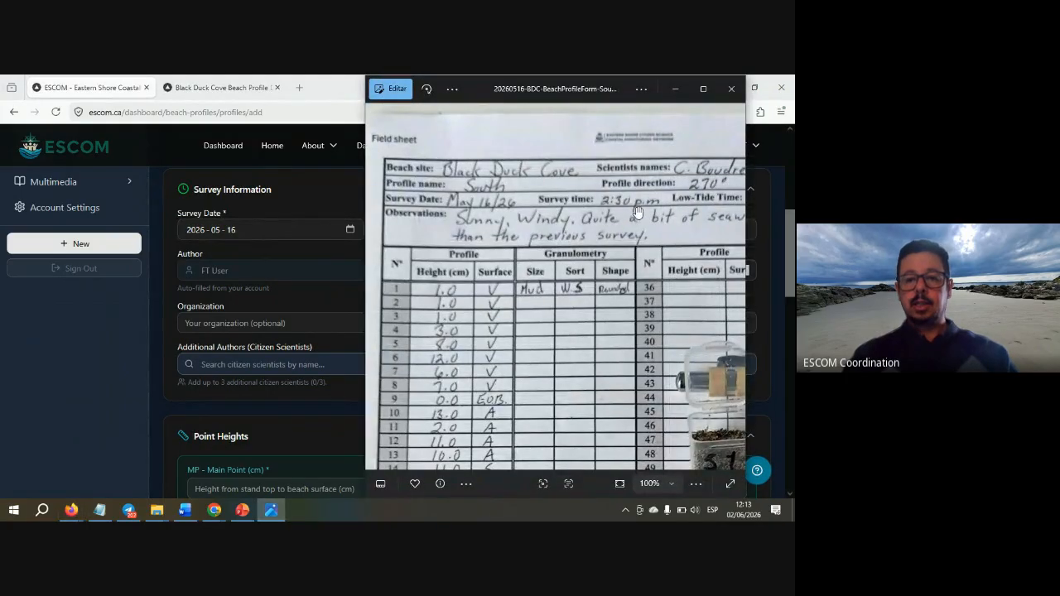
scroll(543, 222, up, 3)
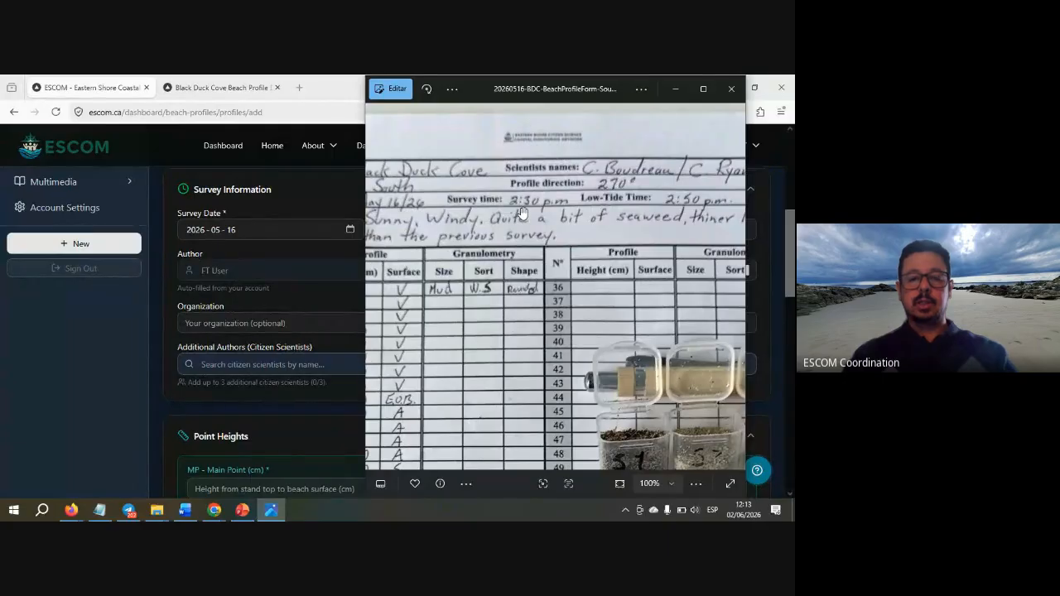
key(alt+Tab)
click(420, 230)
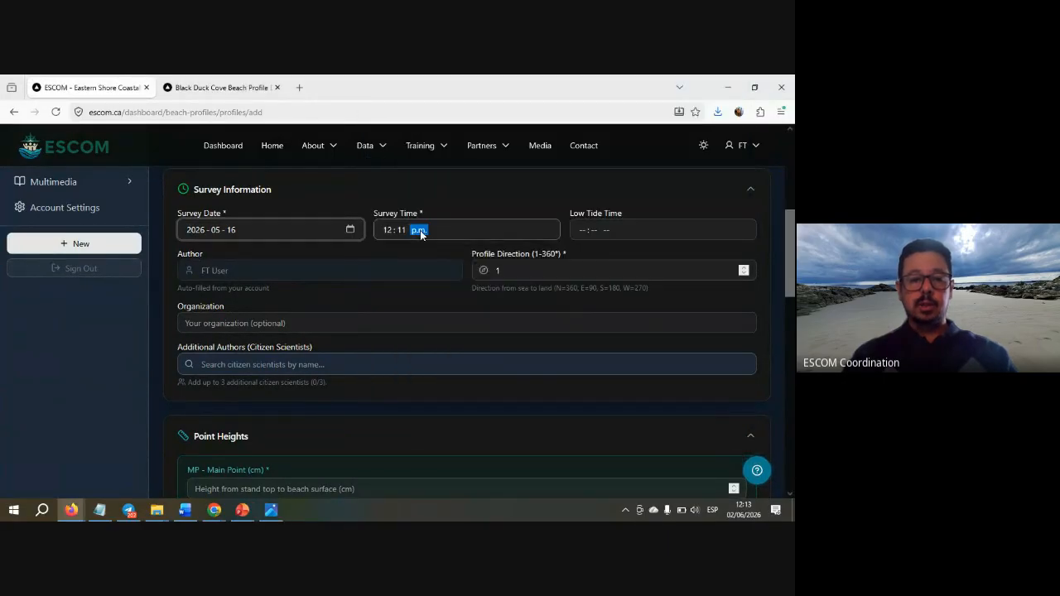
click(391, 232)
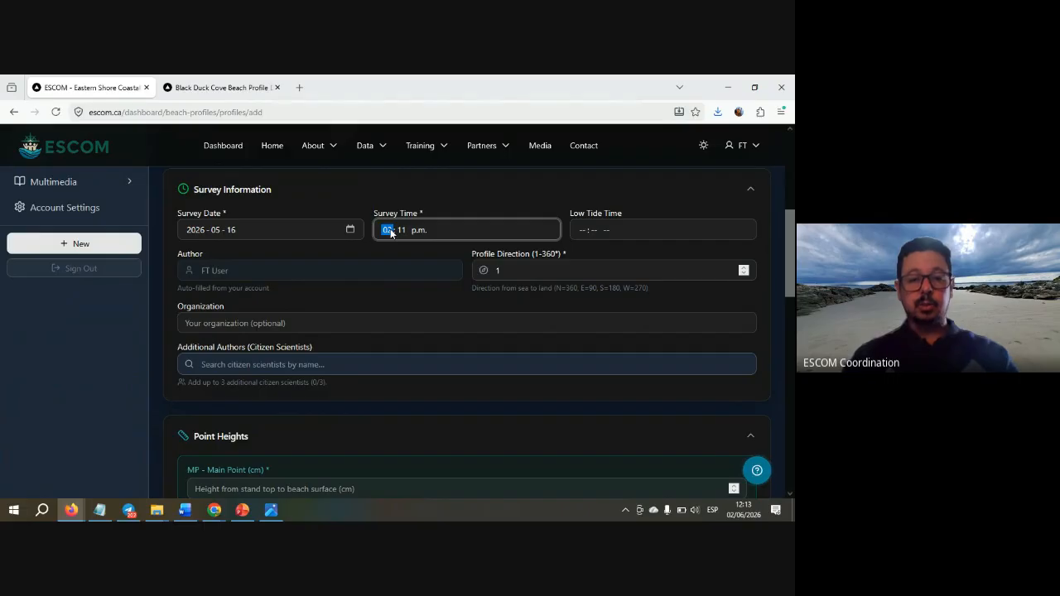
click(404, 231)
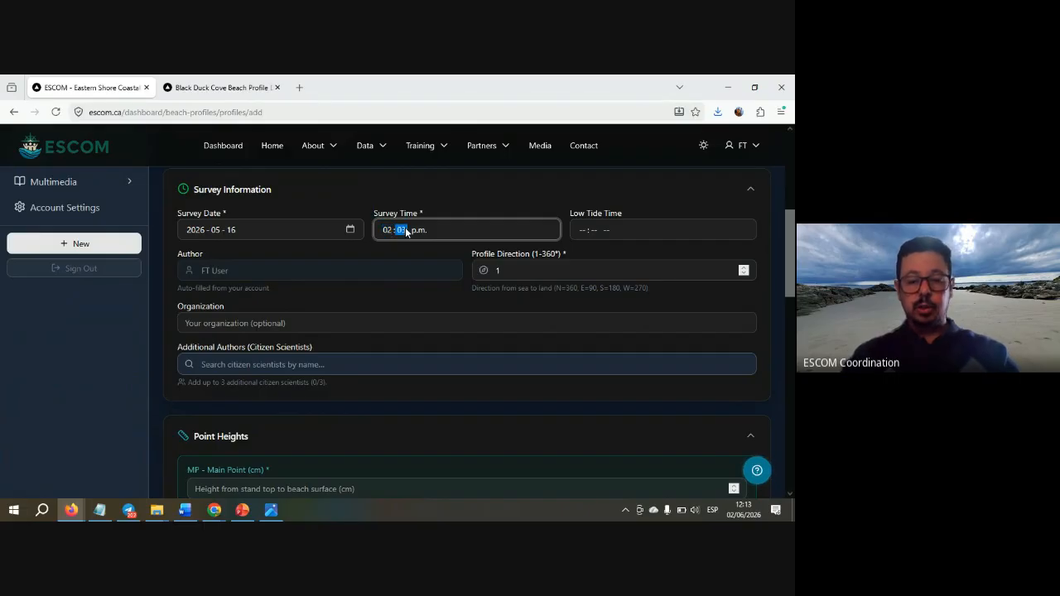
text(30)
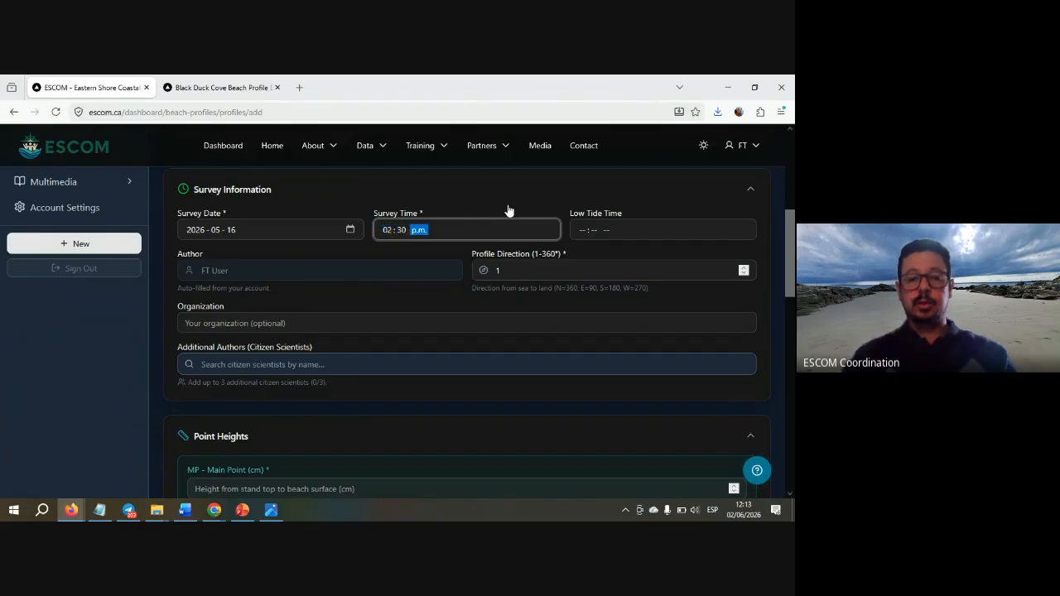
- Enter the low tide time as 02:50 p.m
key(alt+Tab)
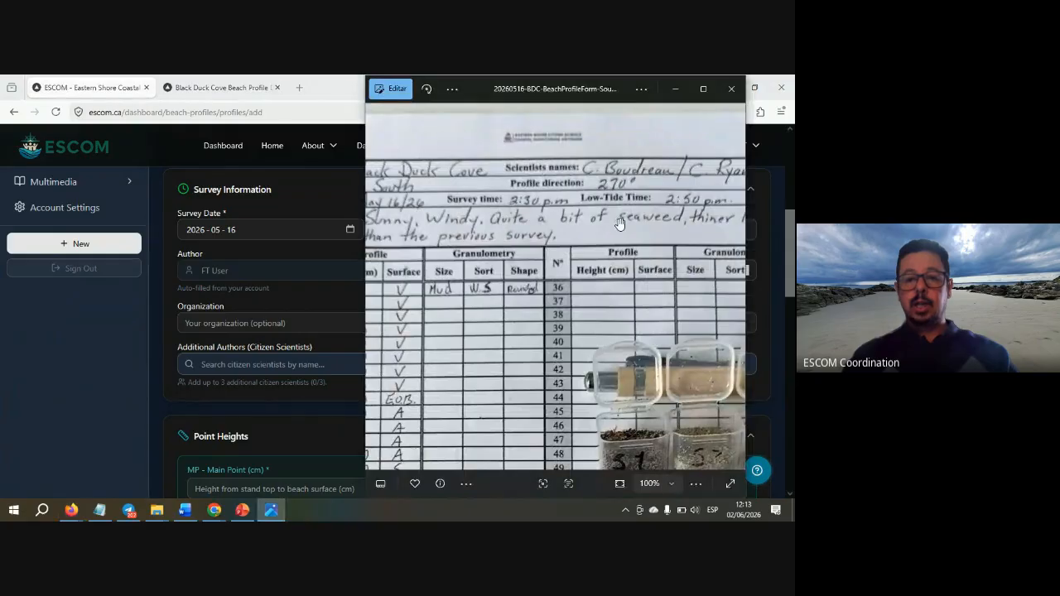
drag(620, 224, 512, 242)
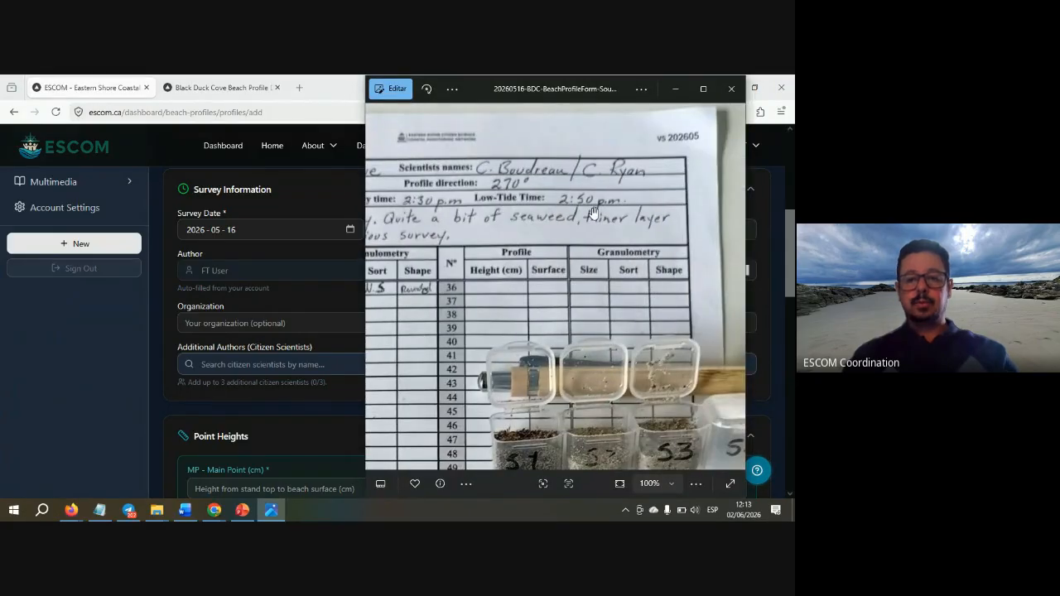
key(alt+Tab)
click(579, 231)
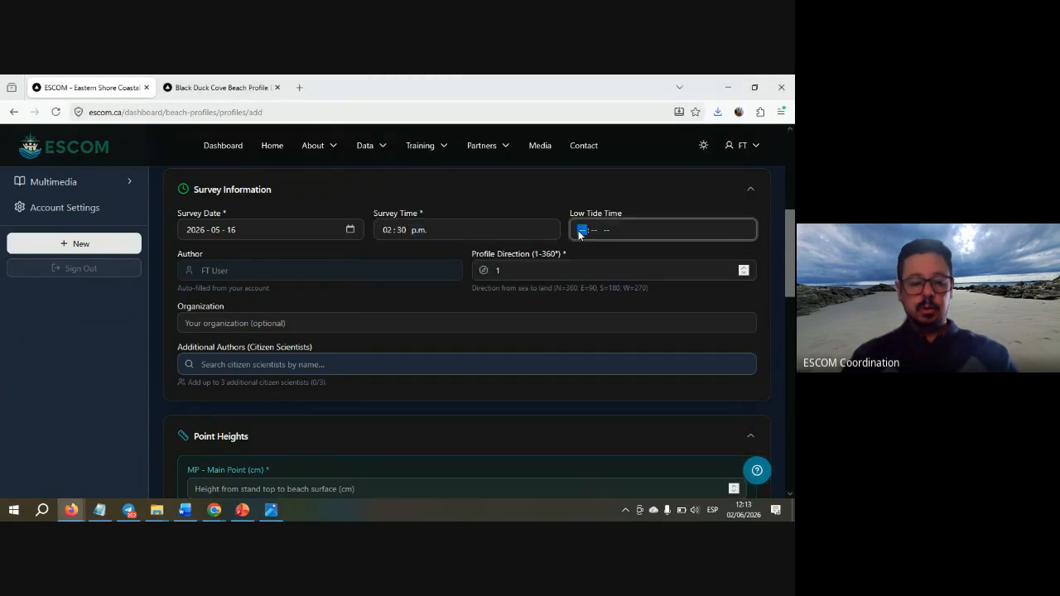
text(2 : -- a.m.)
key(Tab)
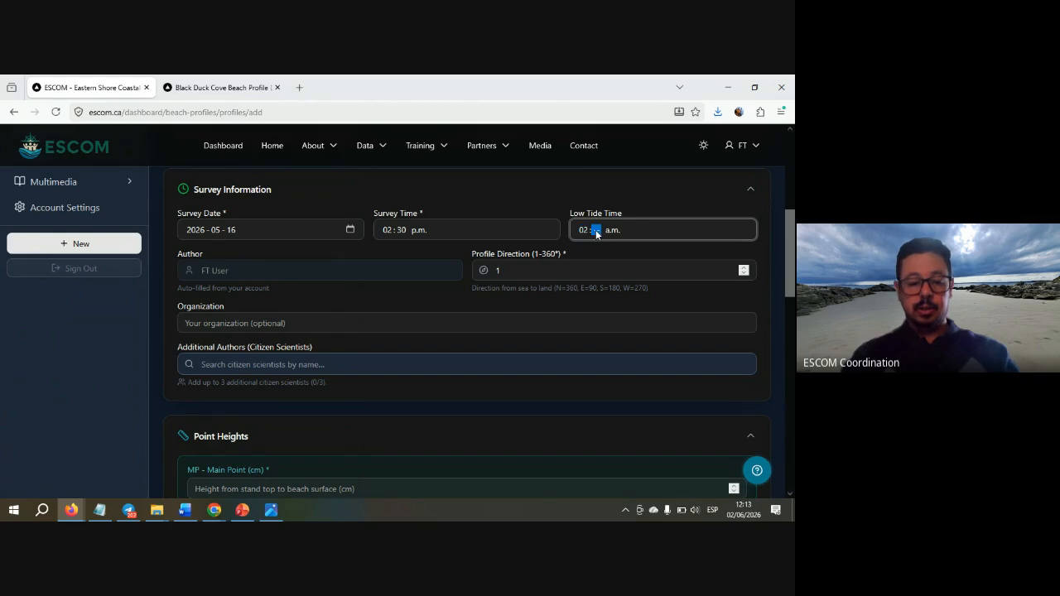
text(50 )
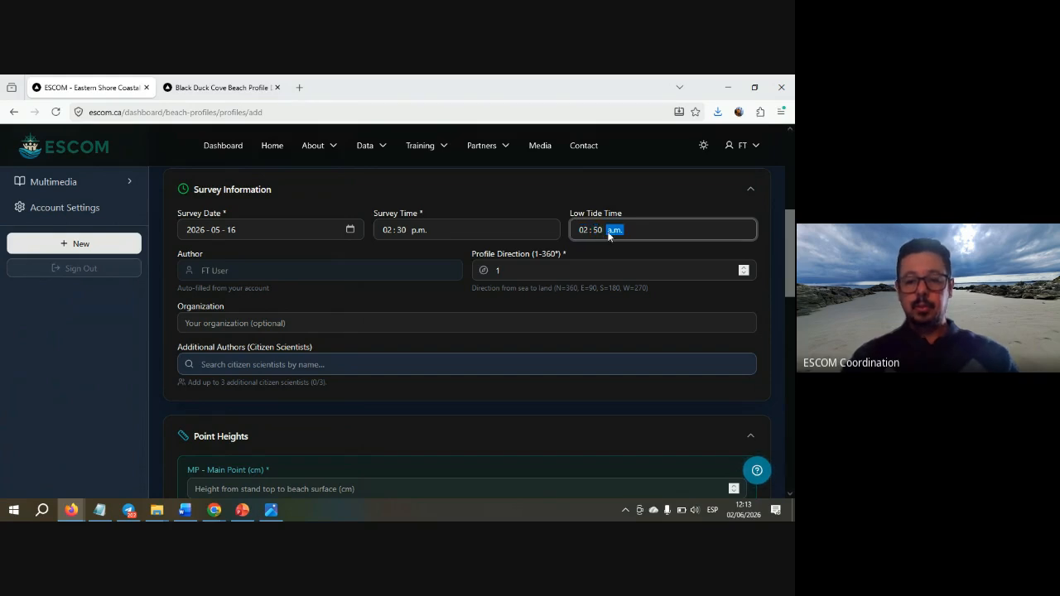
text(p)
click(646, 200)
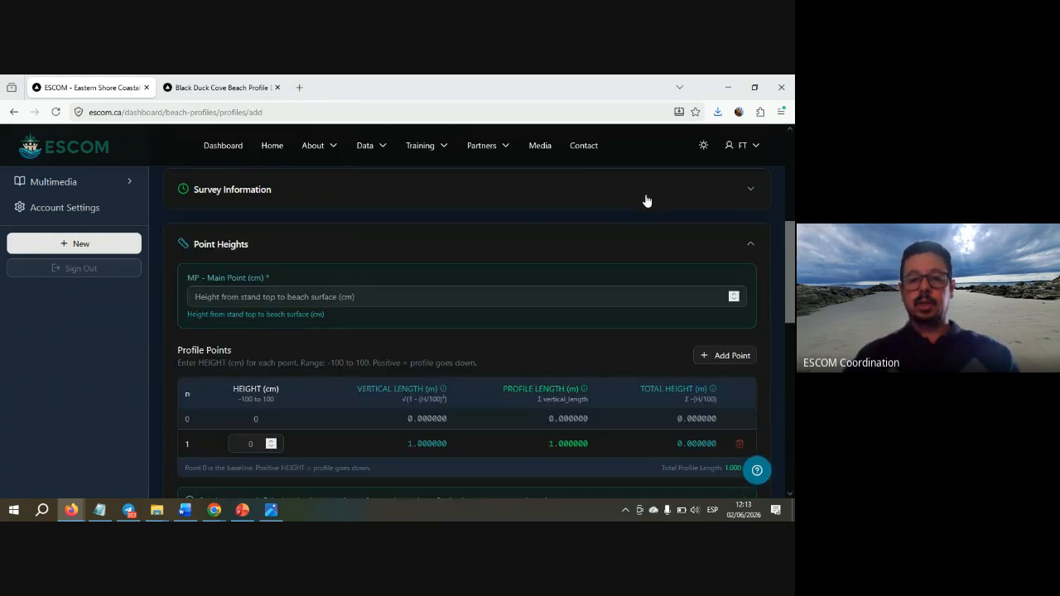
click(624, 207)
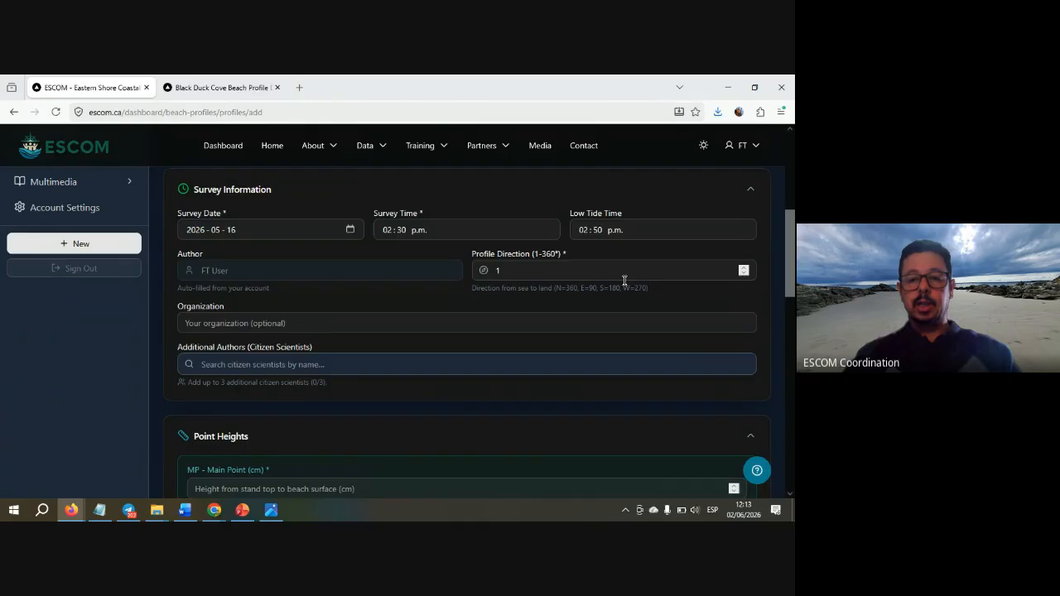
click(614, 229)
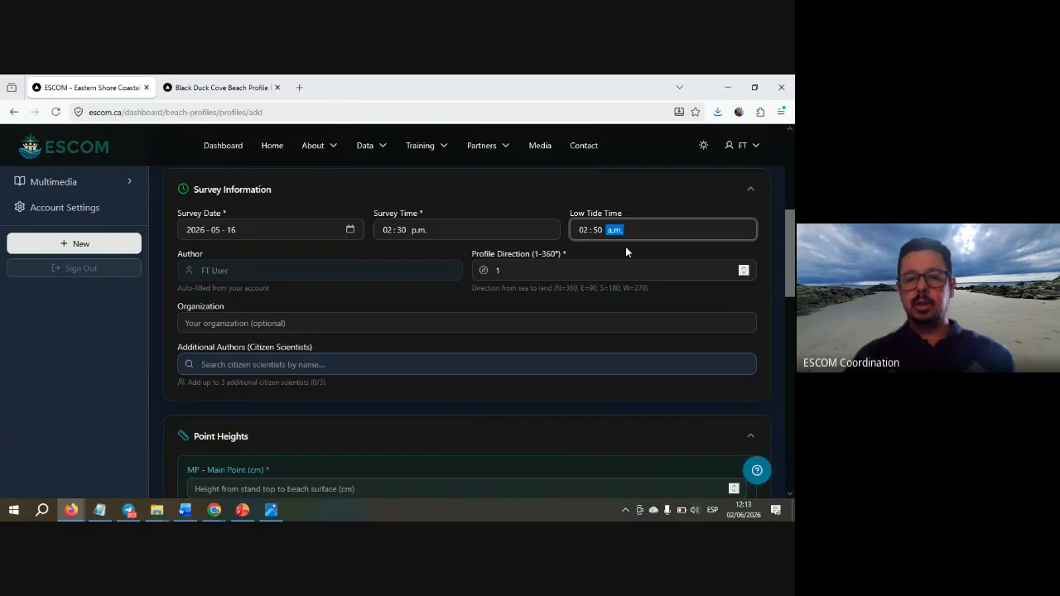
text(p)
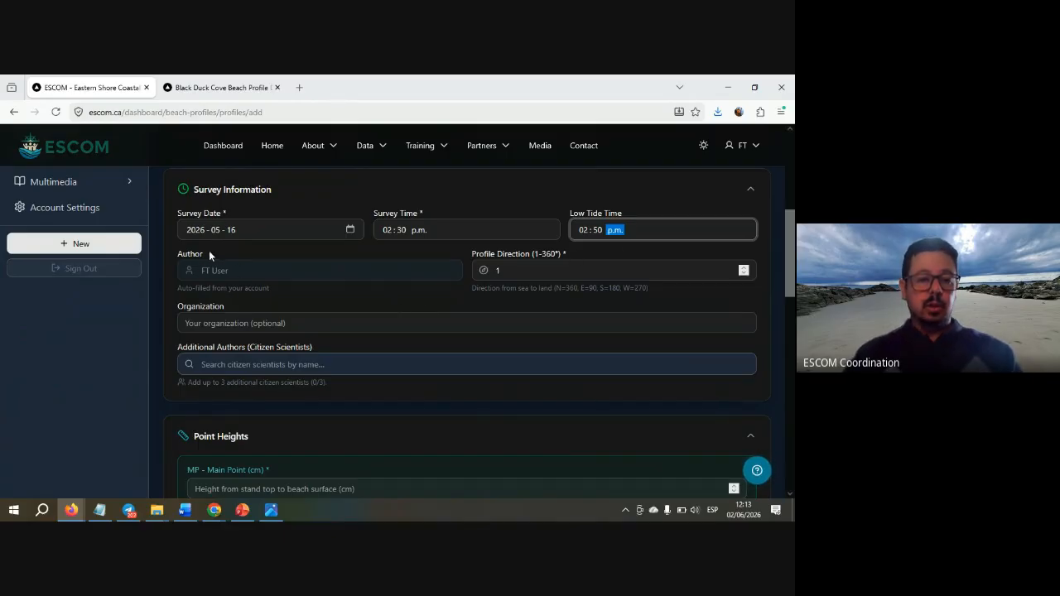
click(336, 295)
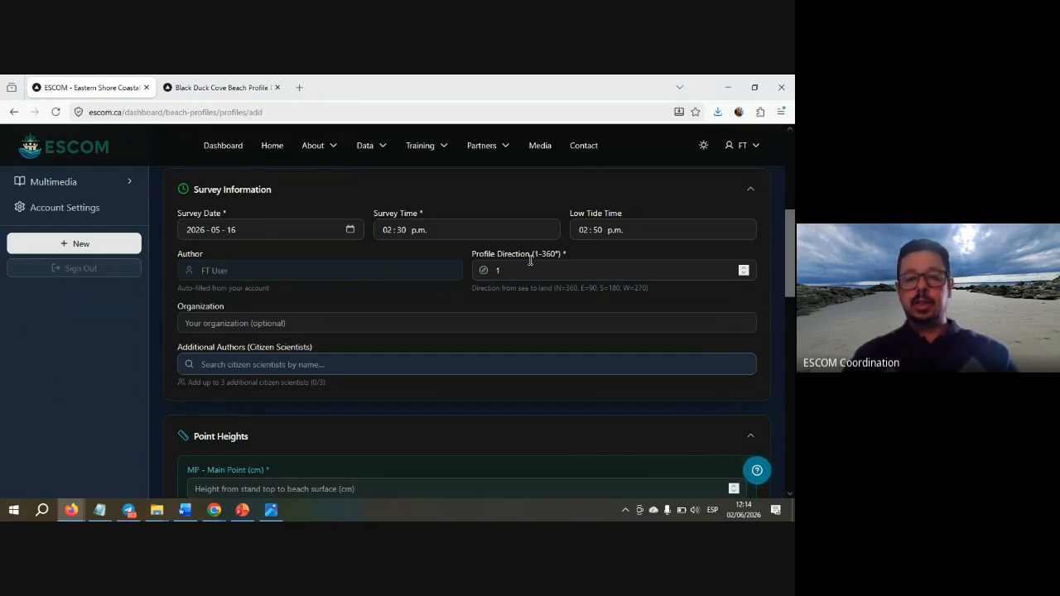
- Enter 270° as the profile direction from the field sheet
key(alt+Tab)
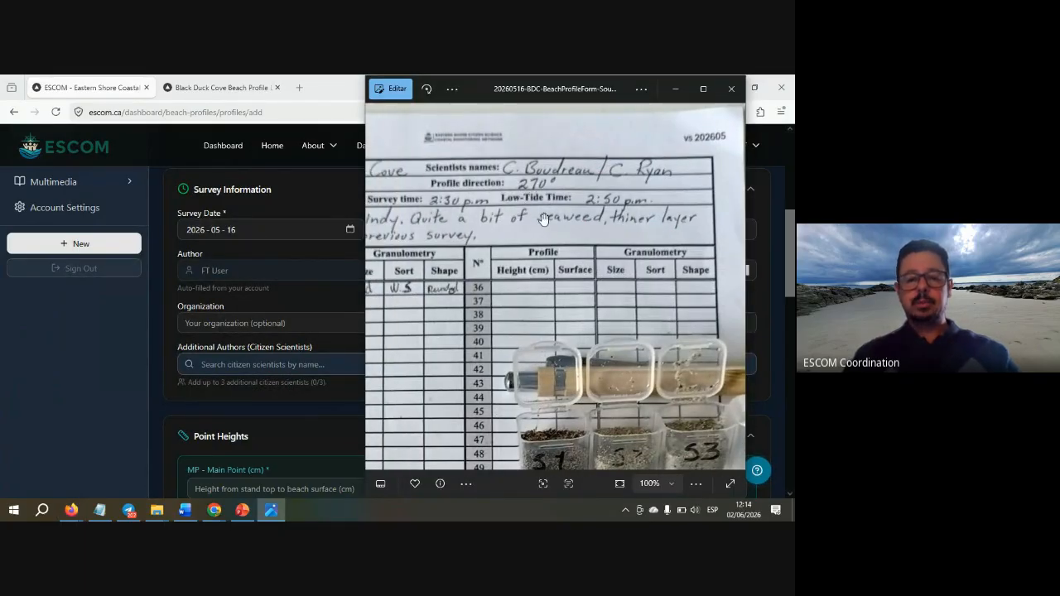
key(alt+Tab)
click(568, 269)
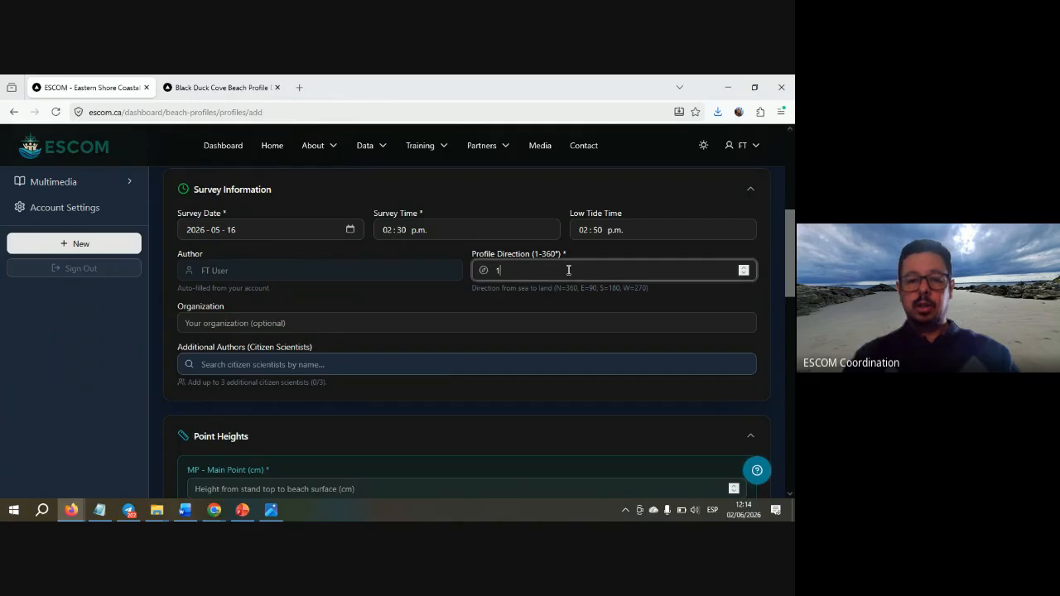
text(270)
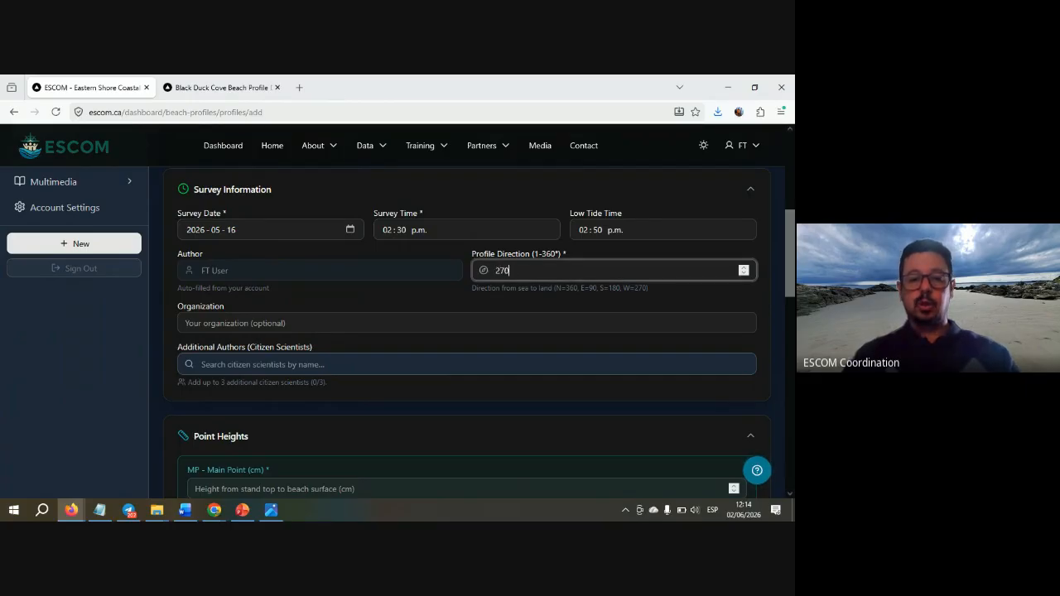
click(434, 301)
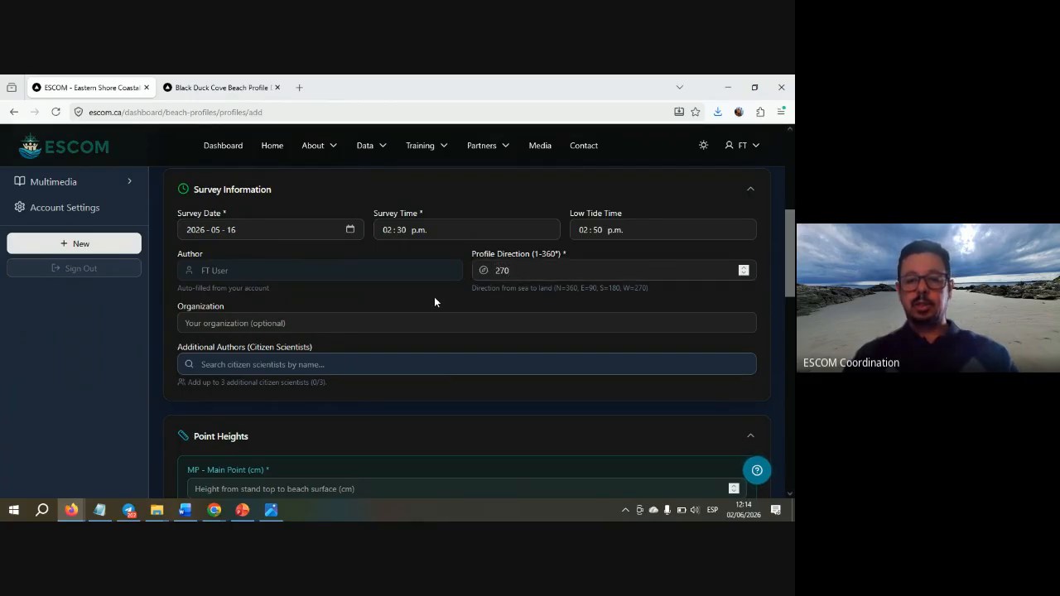
scroll(435, 302, down, 1)
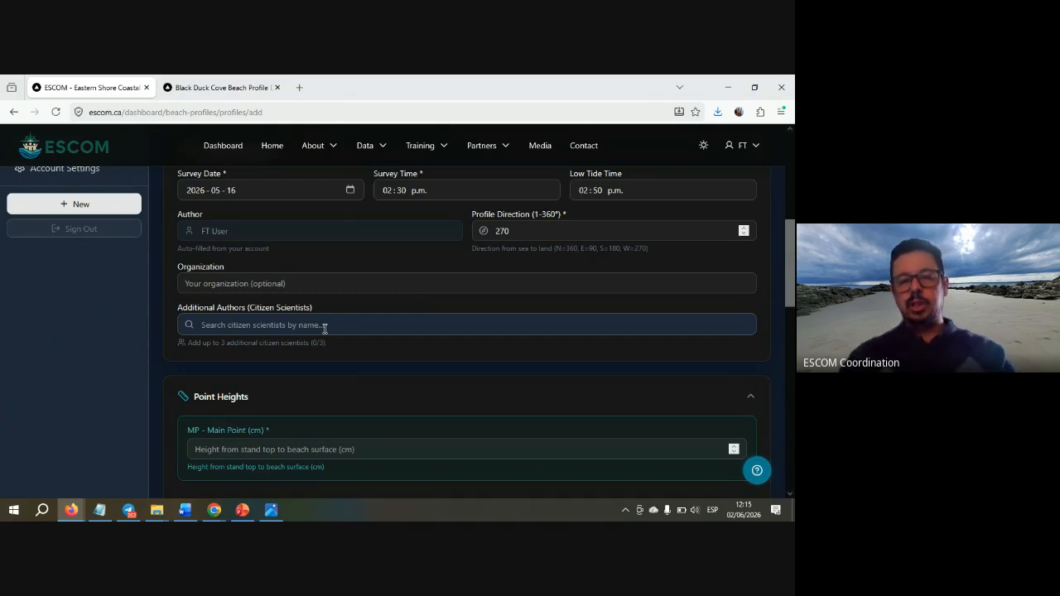
- Search for the sheet's first scientist and add them as an additional author
key(alt+Tab)
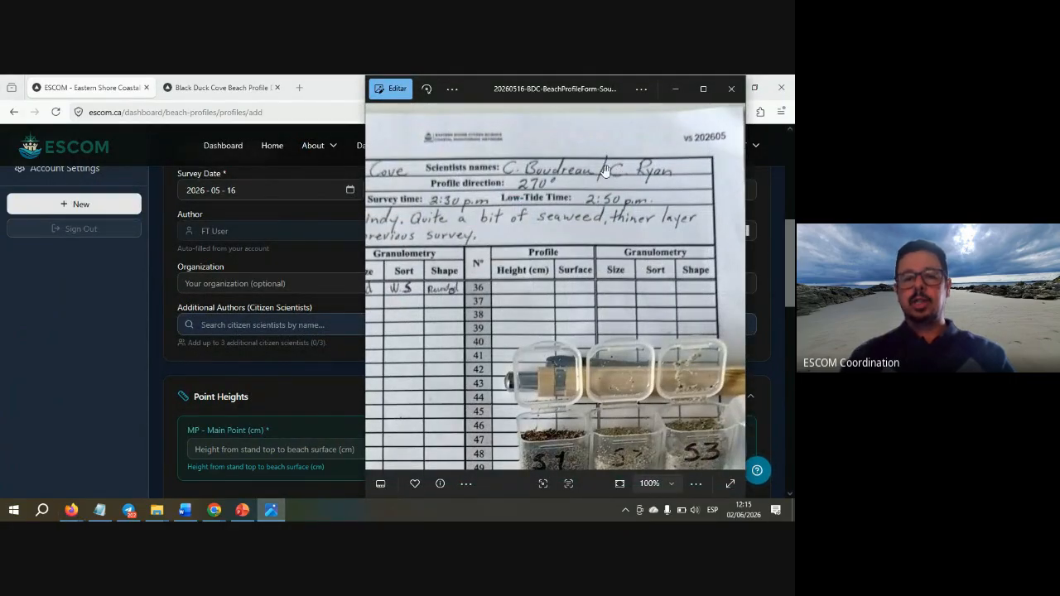
key(alt+Tab)
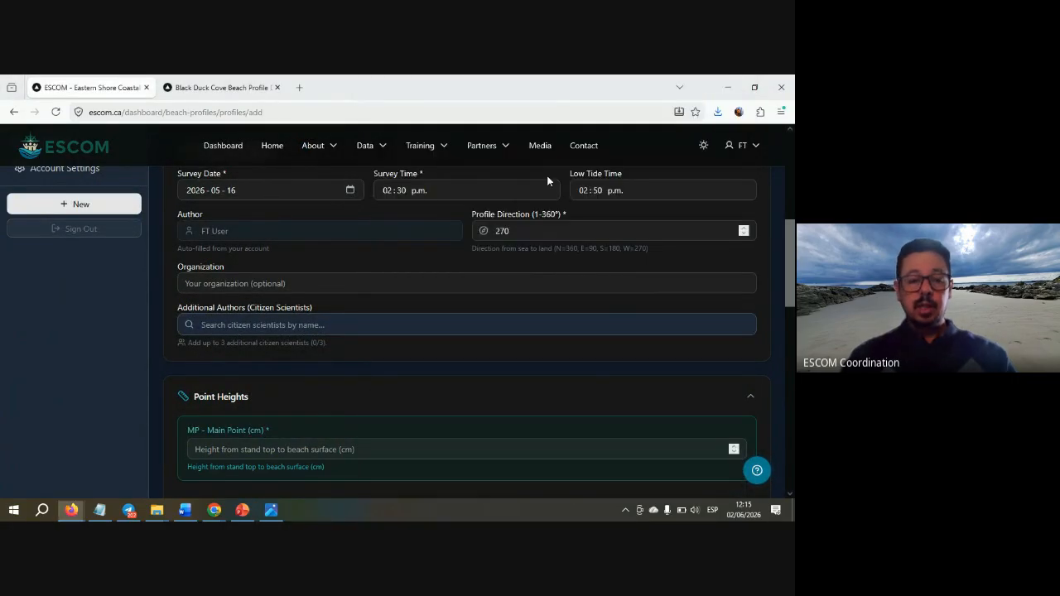
click(282, 328)
text(coll)
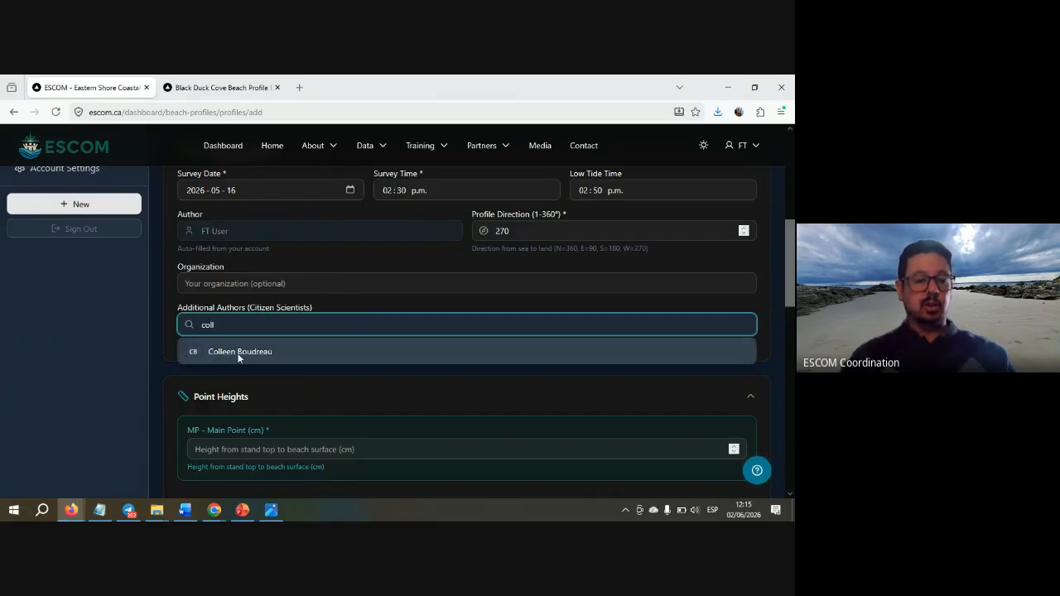
click(238, 352)
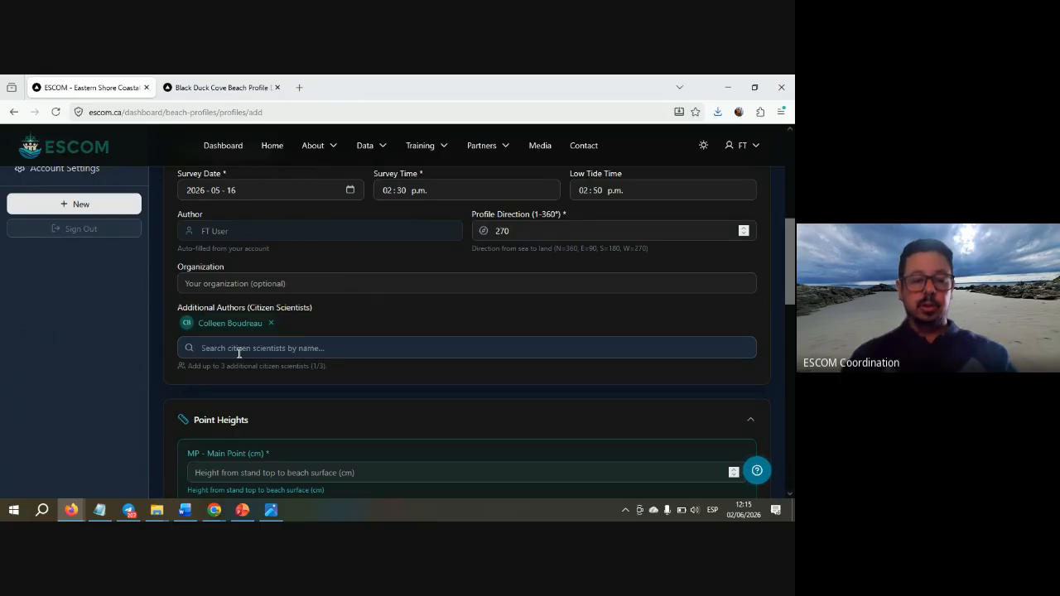
- Try searching for a second scientist, clear the unmatched search, and jump to the form's end
click(239, 349)
text(charl)
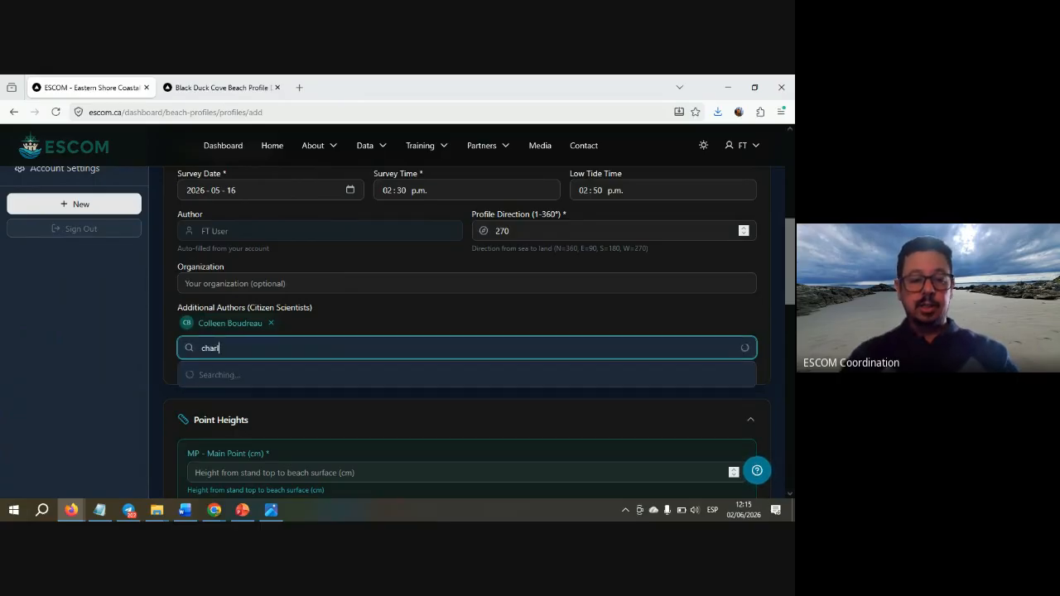
key(BackSpace)
key(BackSpace)
key(BackSpace)
key(BackSpace)
key(BackSpace)
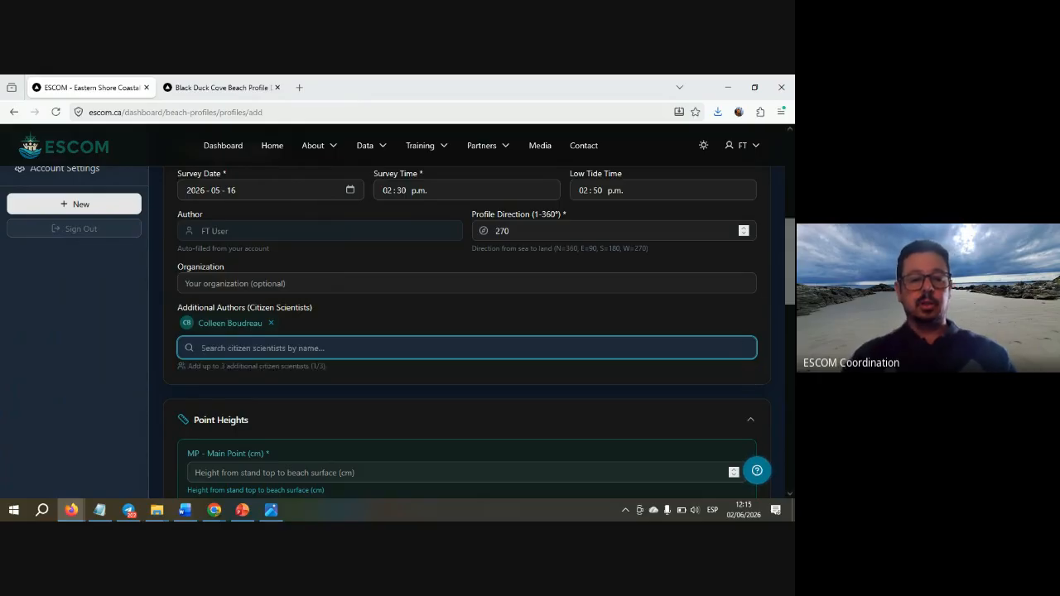
click(163, 381)
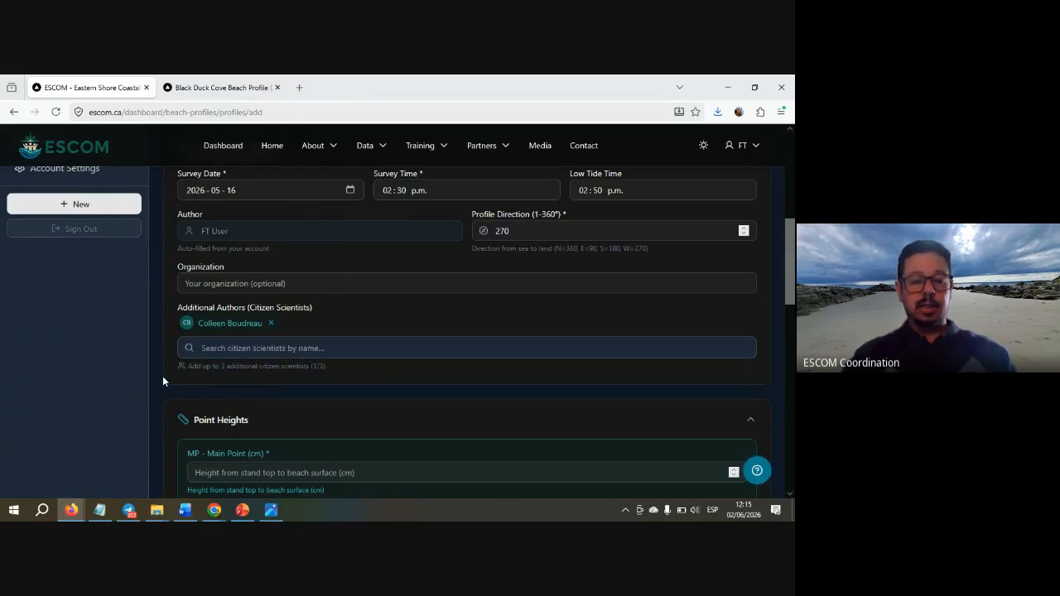
key(End)
- Add a General Observations note saying a second scientist was helping with the data in this profile
scroll(163, 376, up, 4)
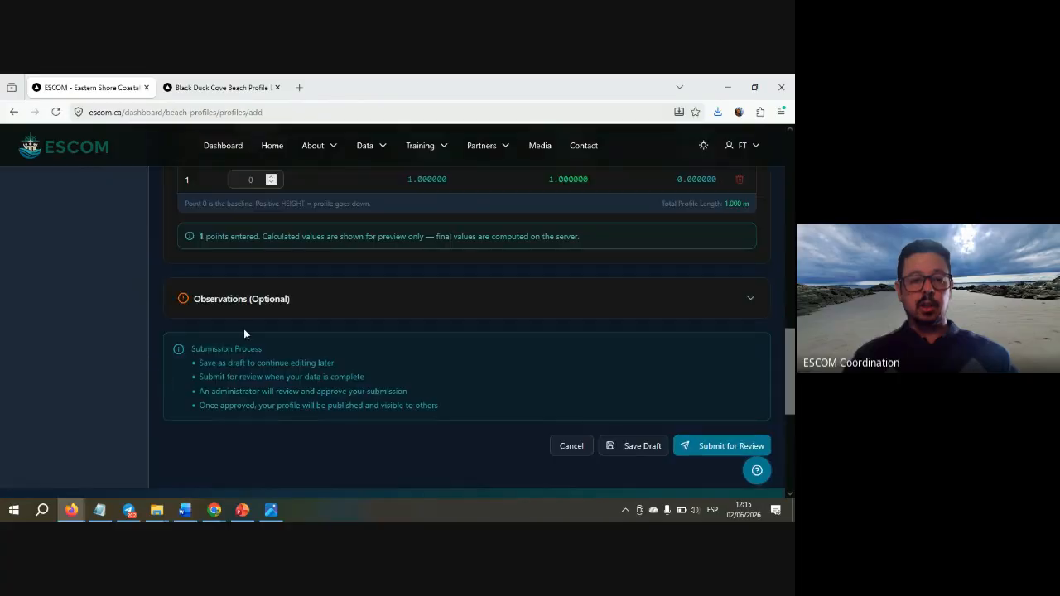
click(260, 300)
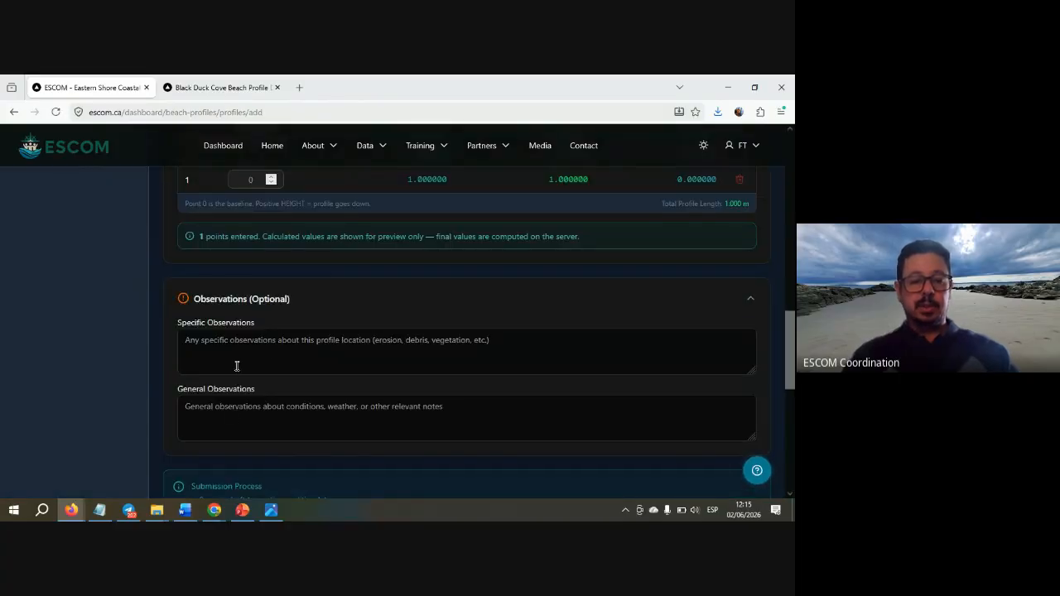
click(243, 411)
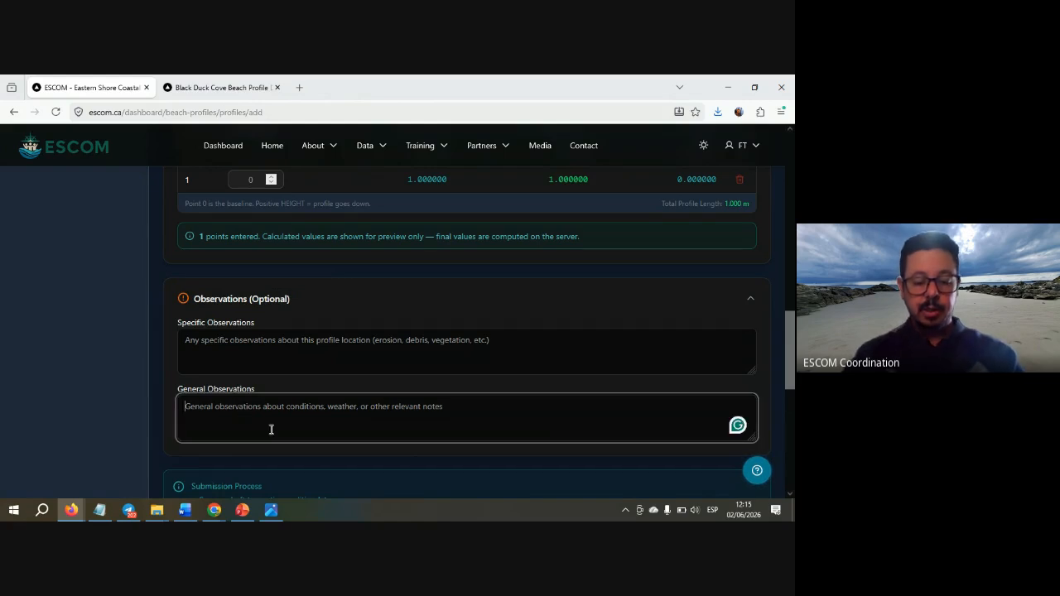
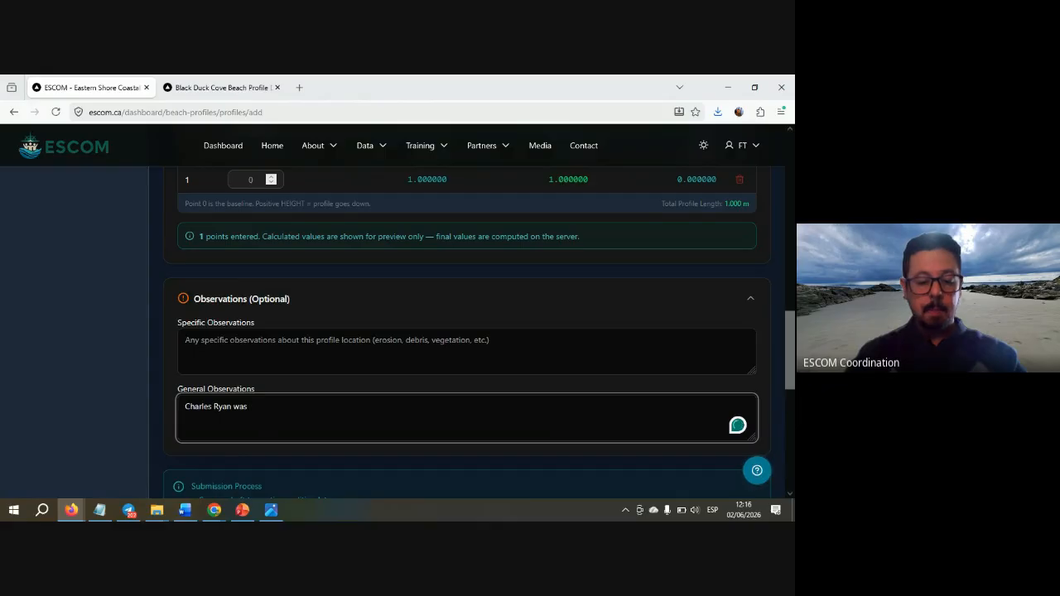
text(helping )
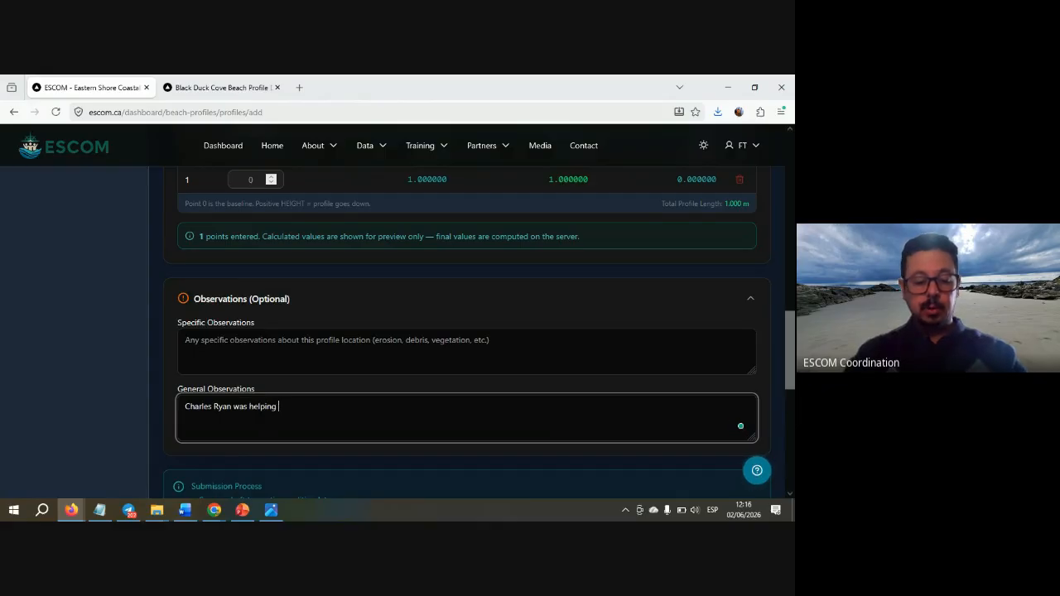
text(with the )
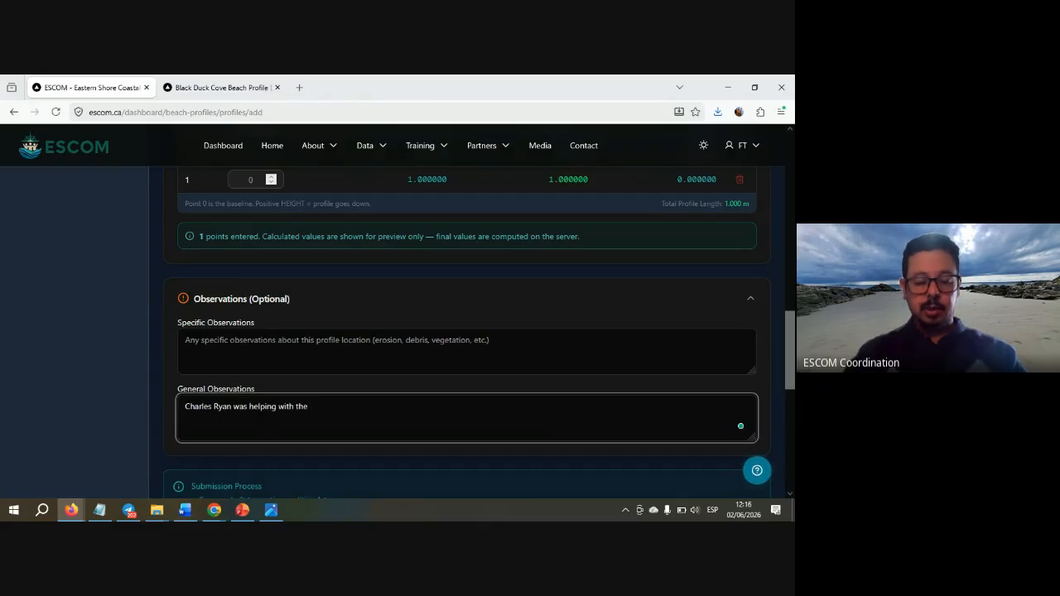
text(data)
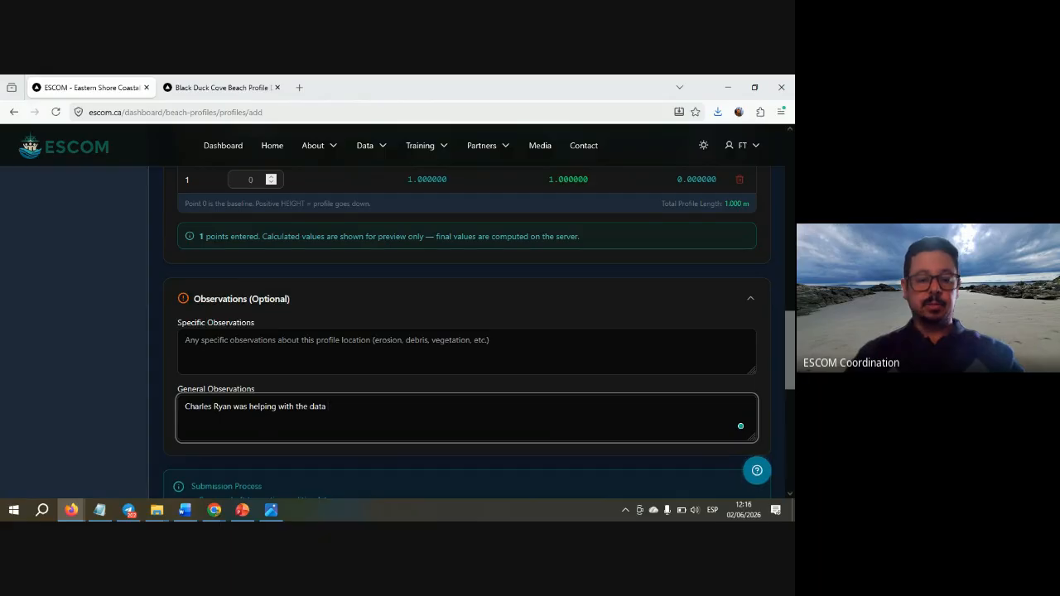
text( in this pro)
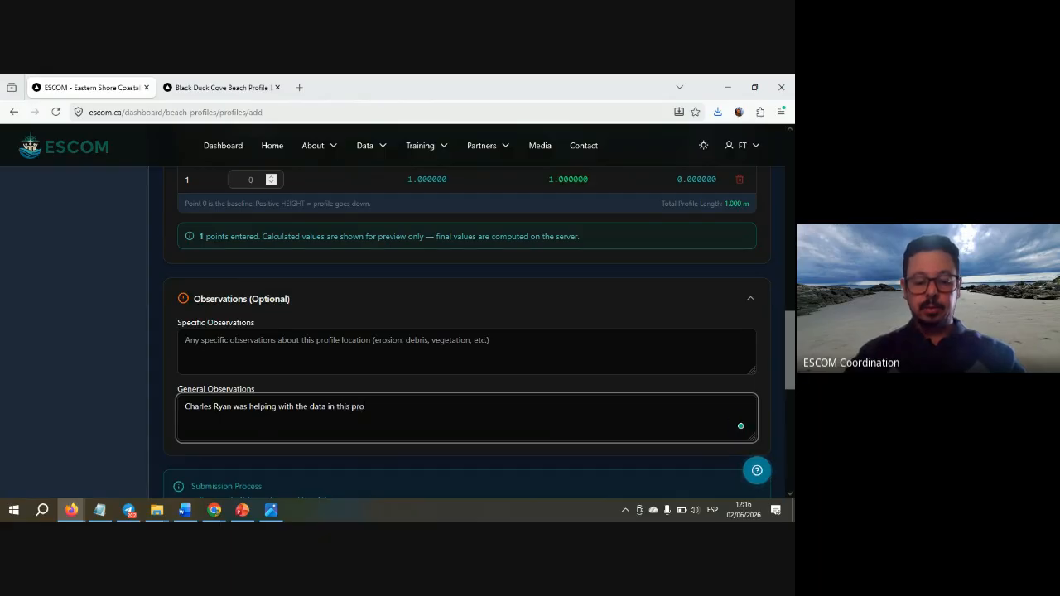
text(file)
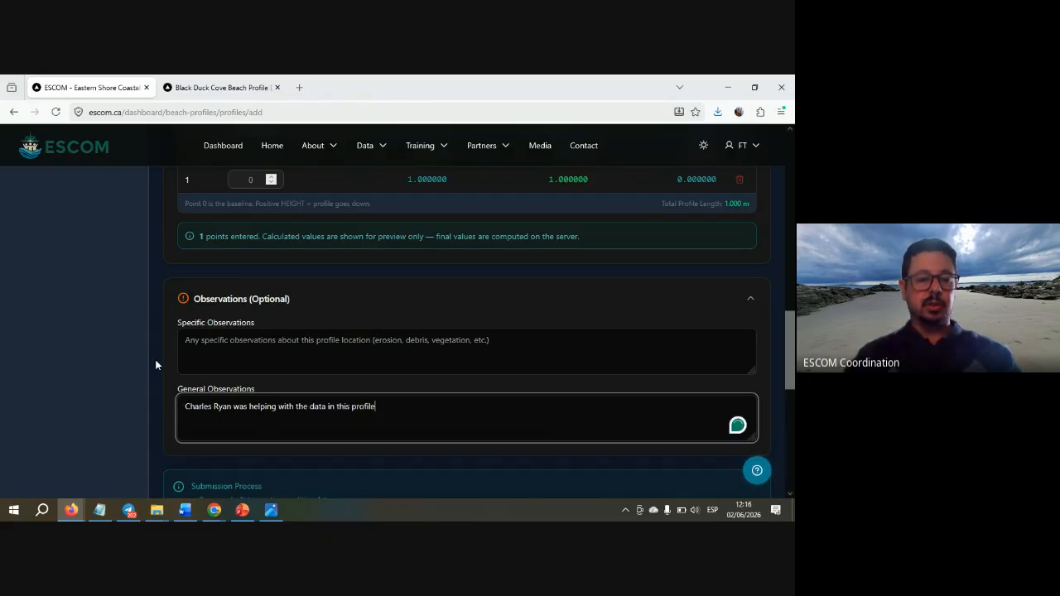
click(160, 358)
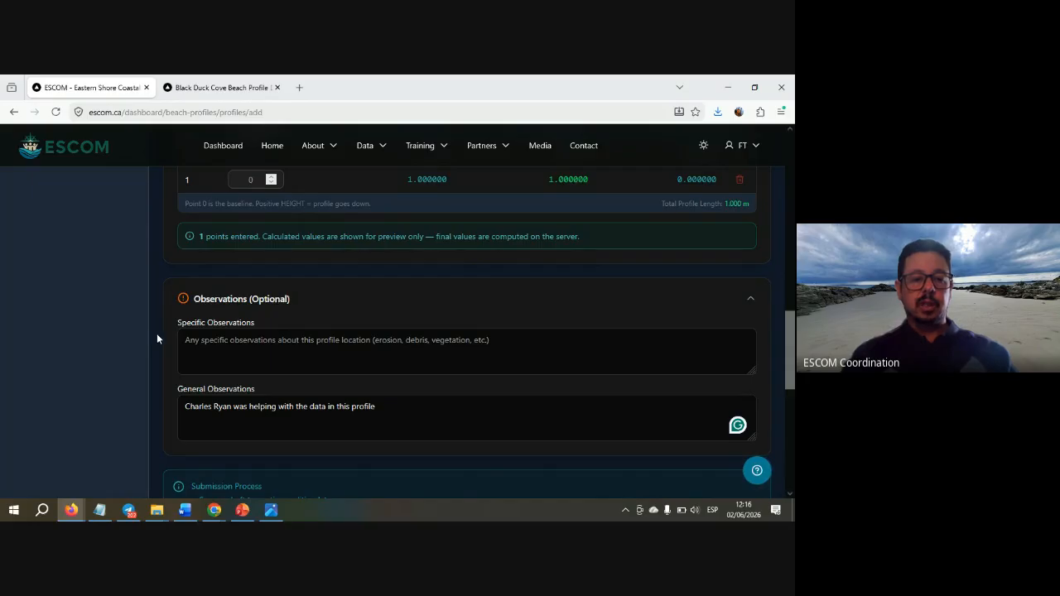
- Collapse the Location & Site and Survey Information sections
scroll(157, 338, up, 10)
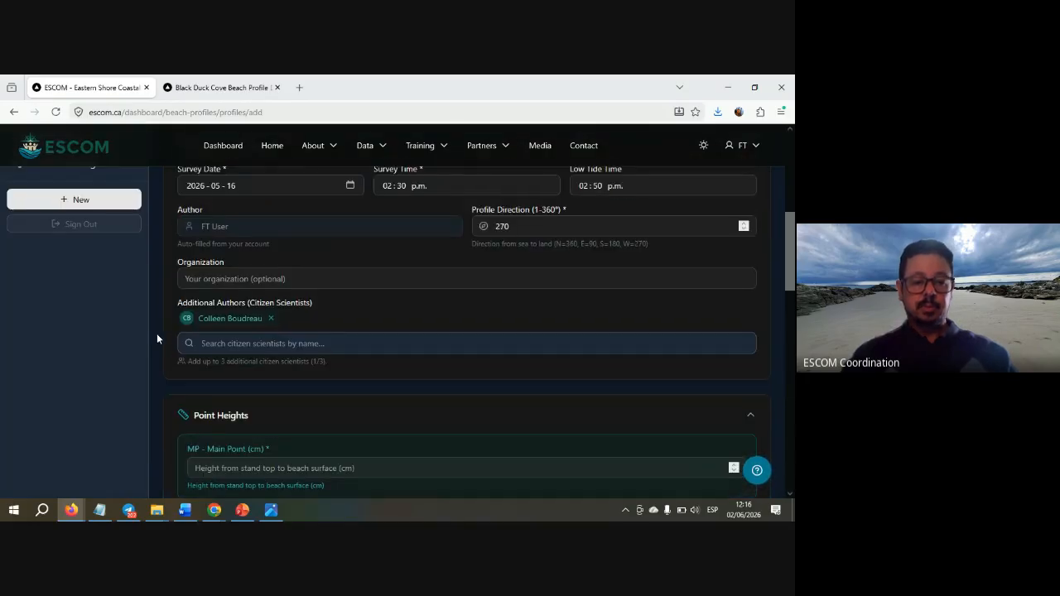
scroll(156, 333, down, 1)
scroll(157, 333, up, 2)
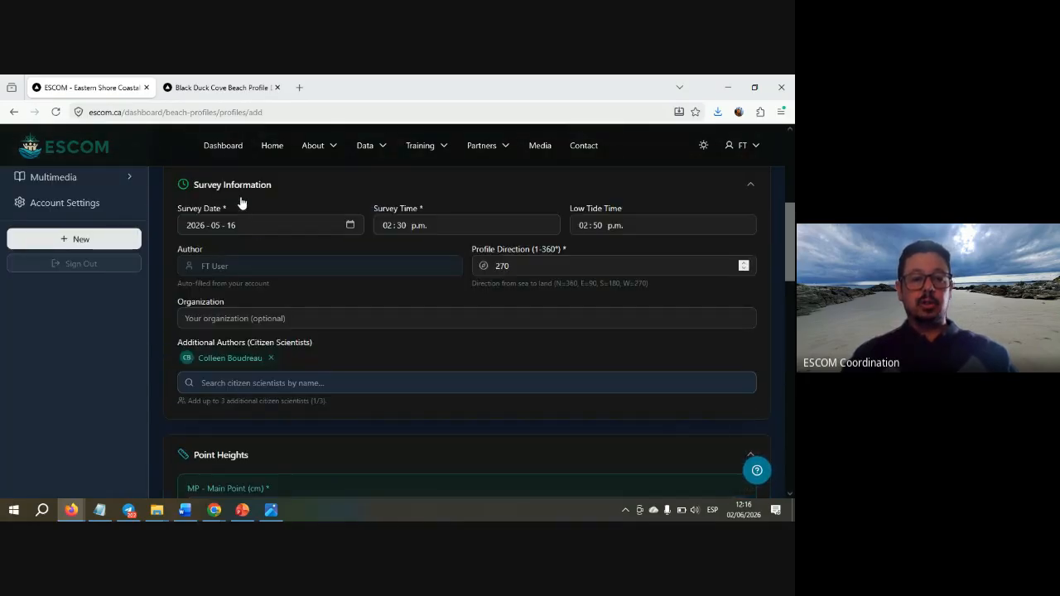
scroll(293, 203, up, 1)
scroll(294, 202, up, 3)
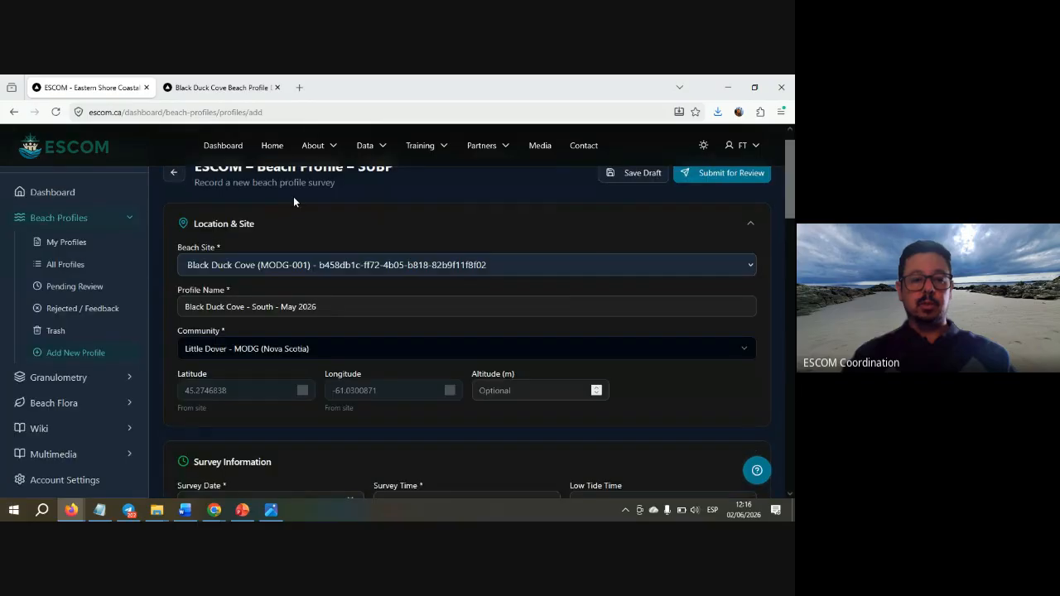
click(293, 227)
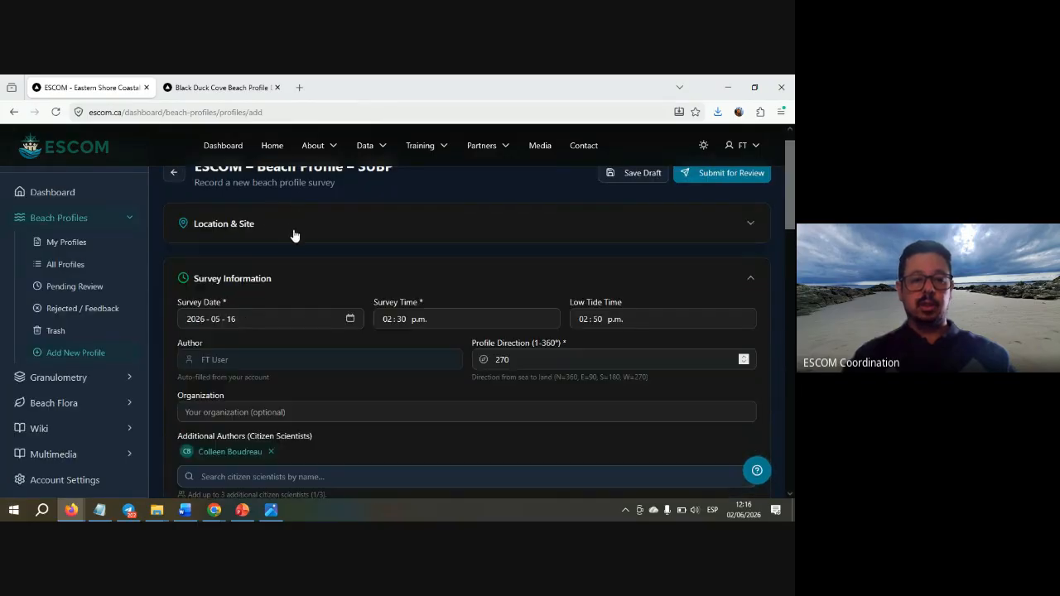
click(305, 278)
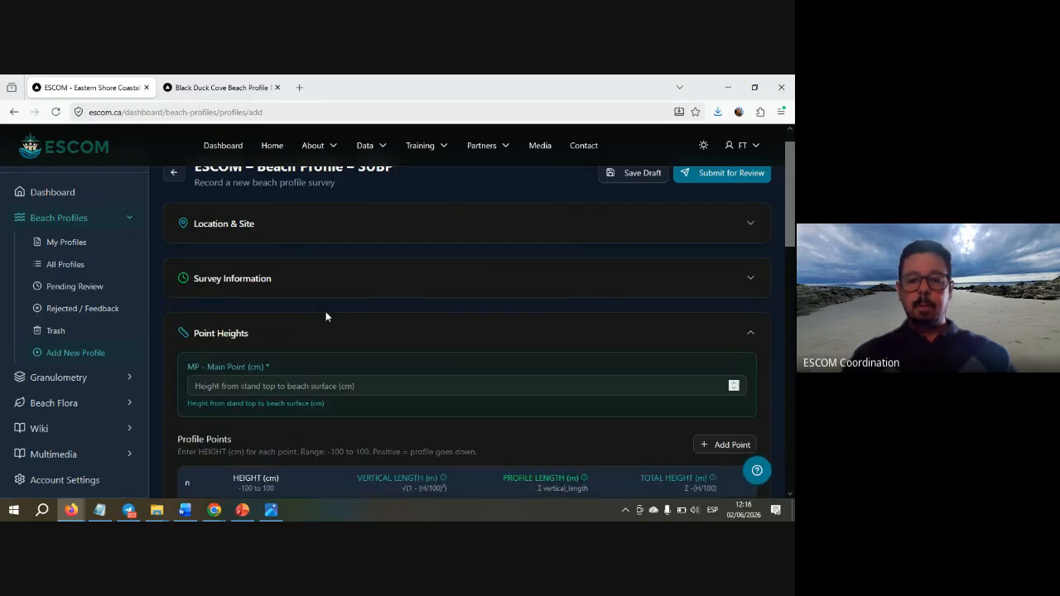
- Enter a trial 5 in the MP - Main Point height, then clear it to leave it blank
scroll(325, 314, down, 1)
scroll(325, 312, down, 1)
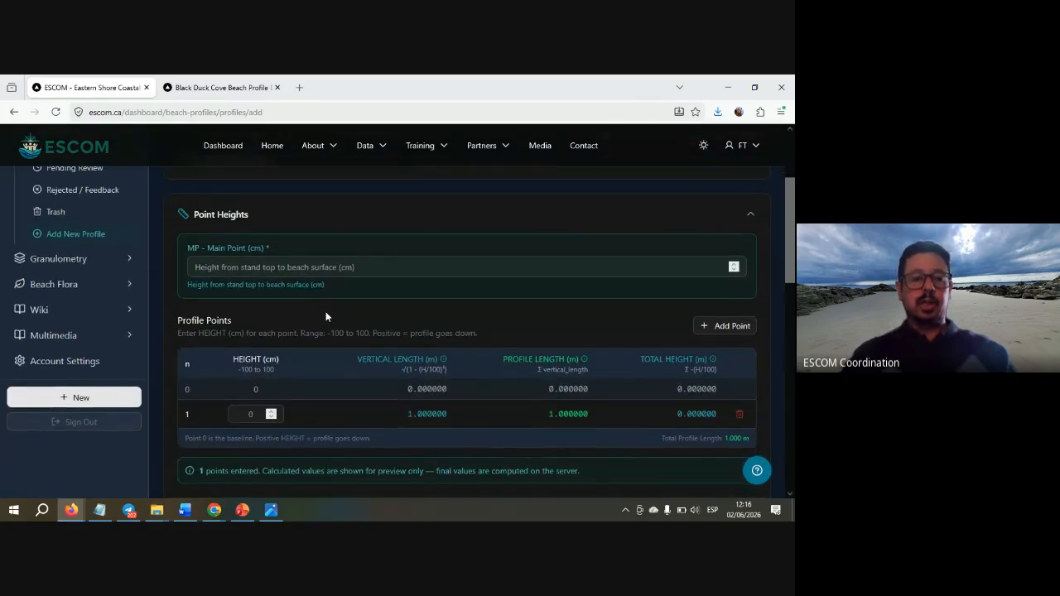
click(260, 267)
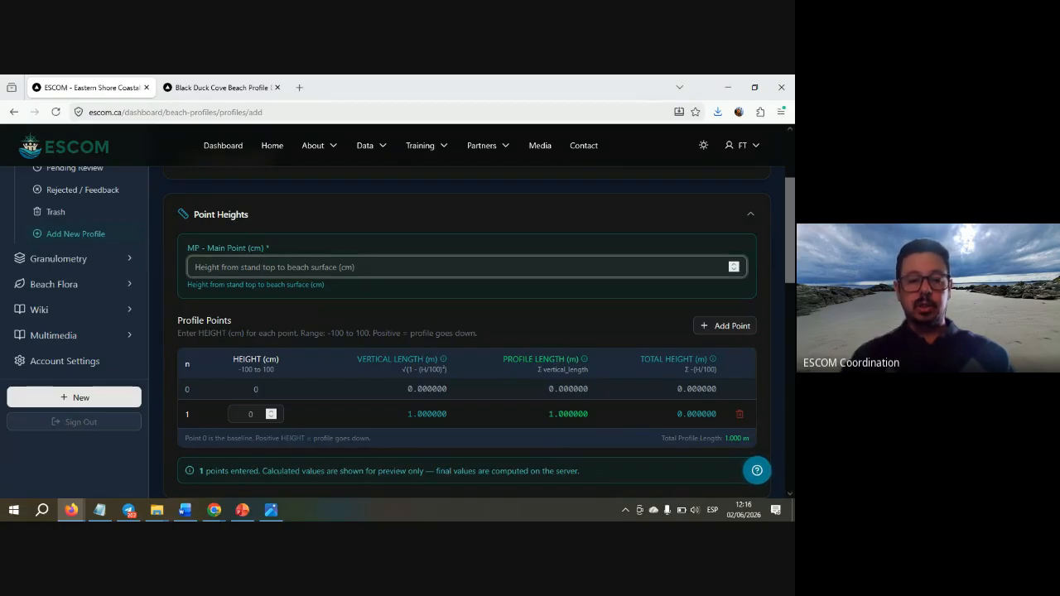
text(5)
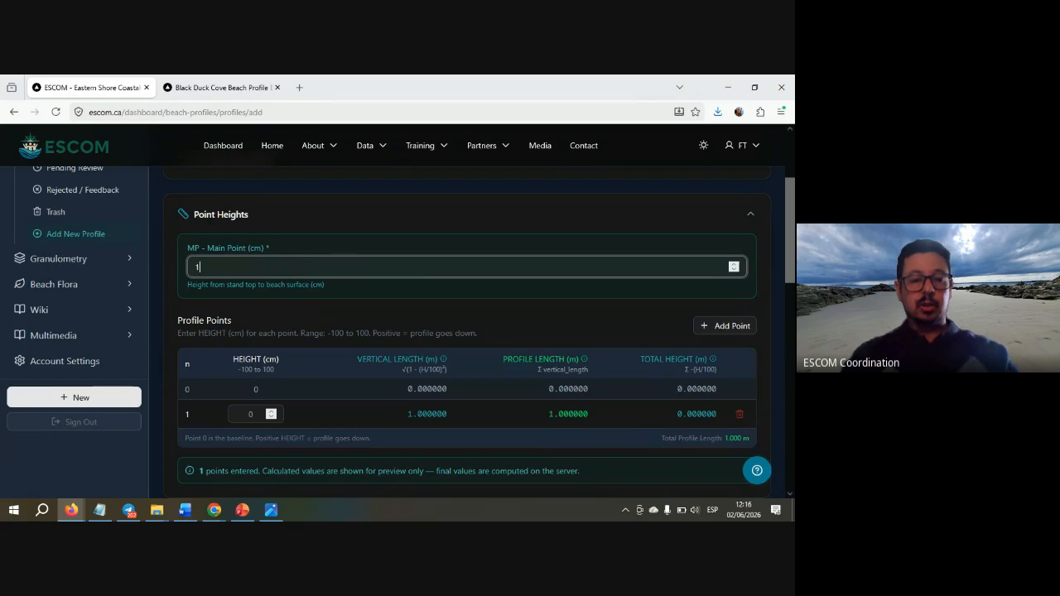
key(BackSpace)
click(387, 242)
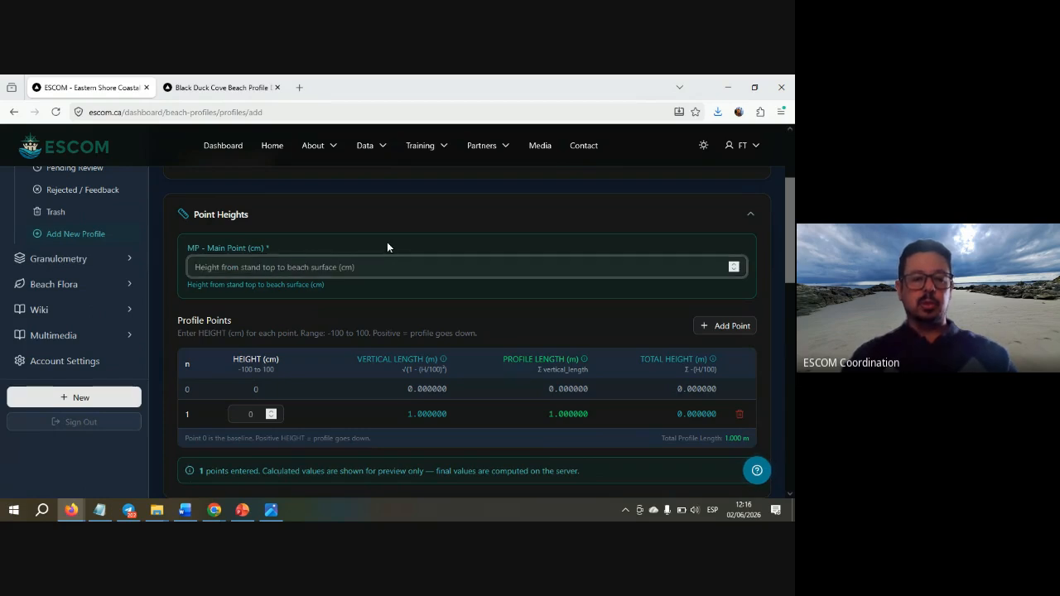
scroll(297, 312, down, 2)
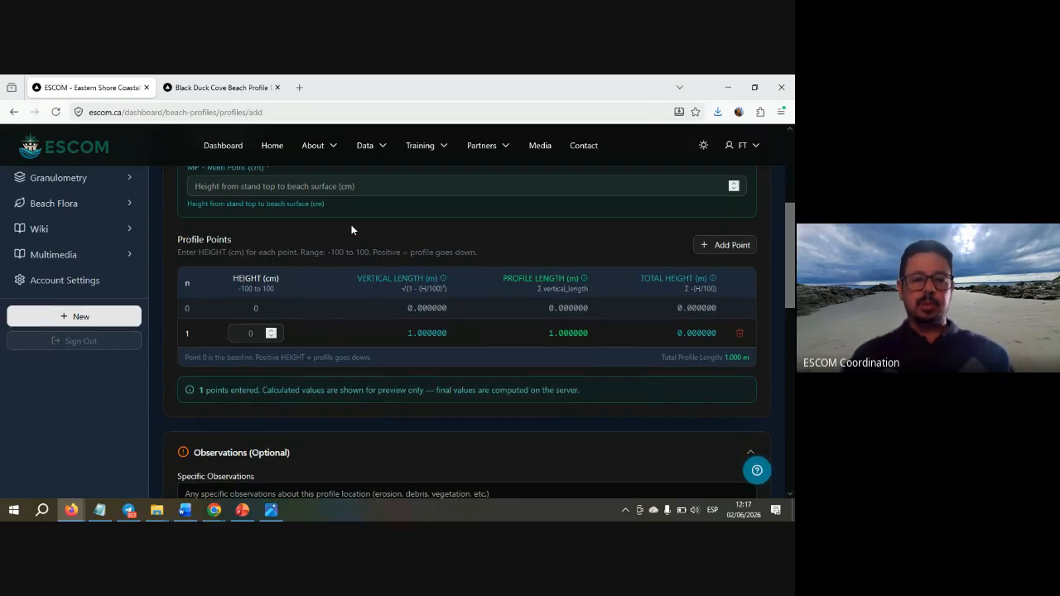
scroll(339, 234, down, 2)
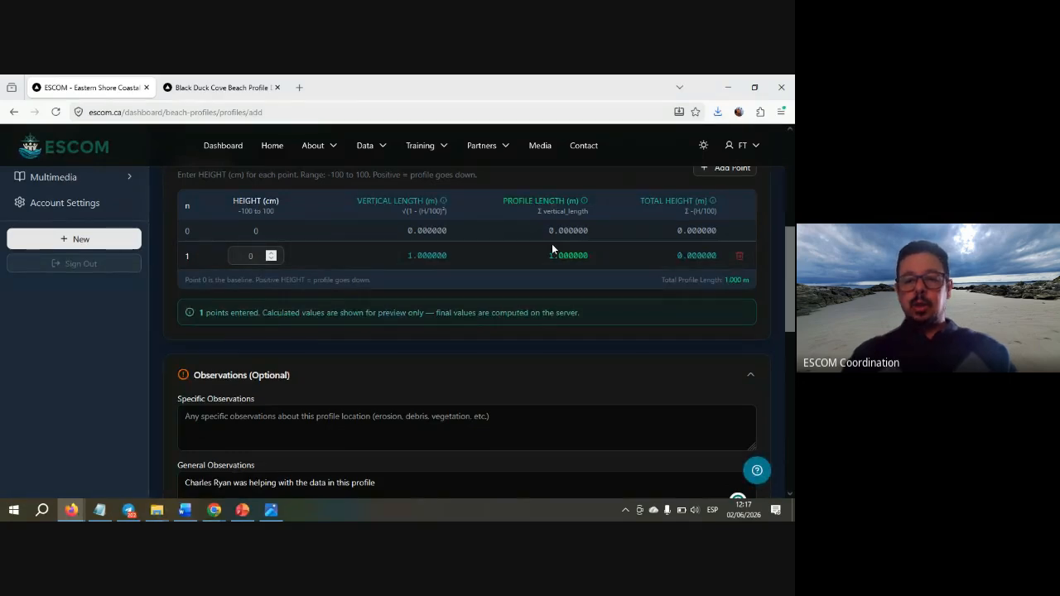
scroll(580, 240, up, 1)
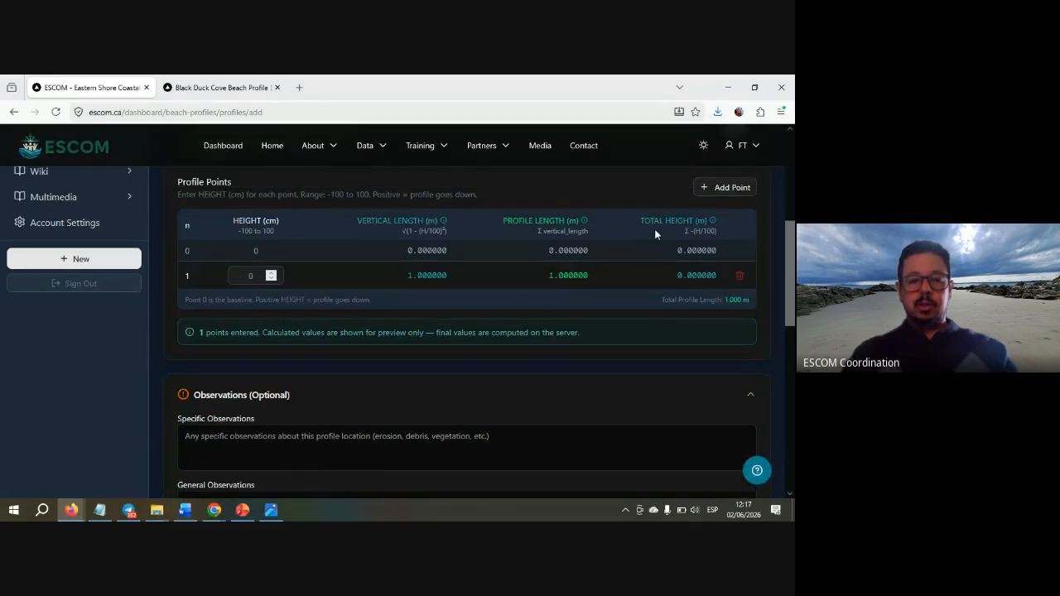
- Set profile point 1's height to 1.0 cm, read from the field sheet photo
key(alt+Tab)
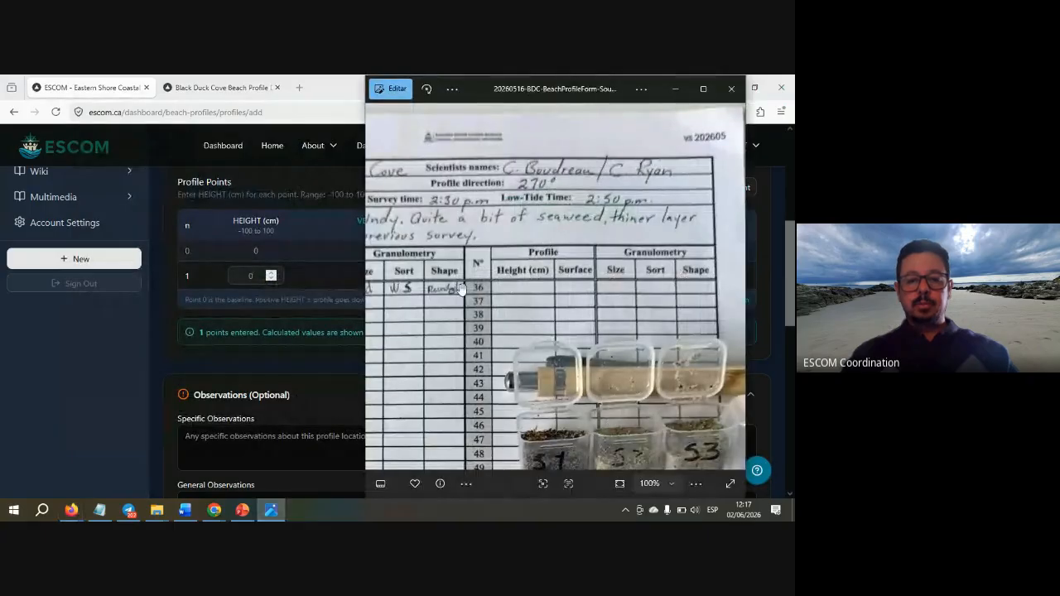
drag(461, 289, 680, 267)
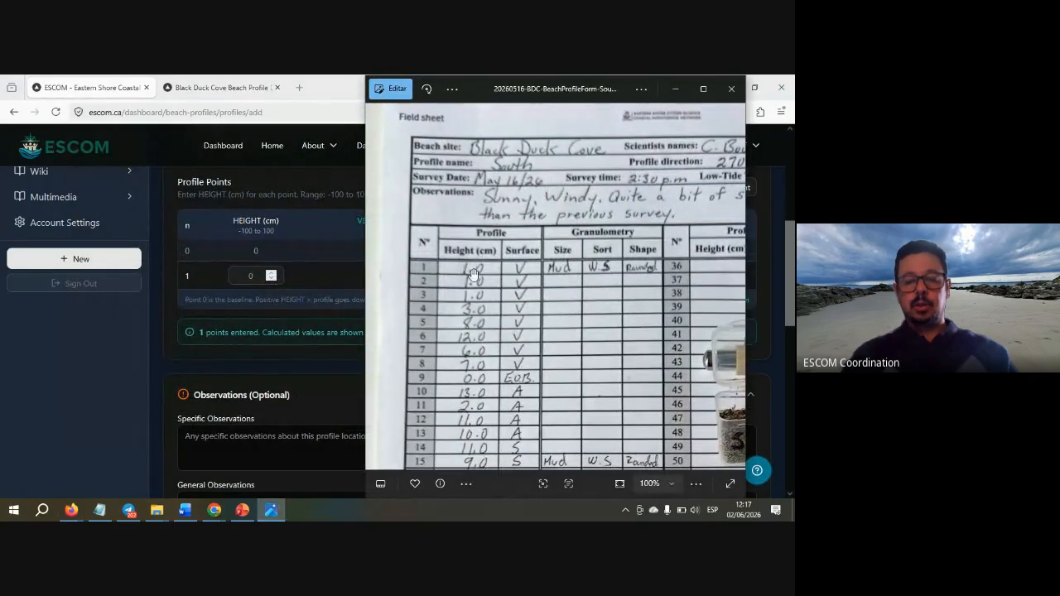
key(alt+Tab)
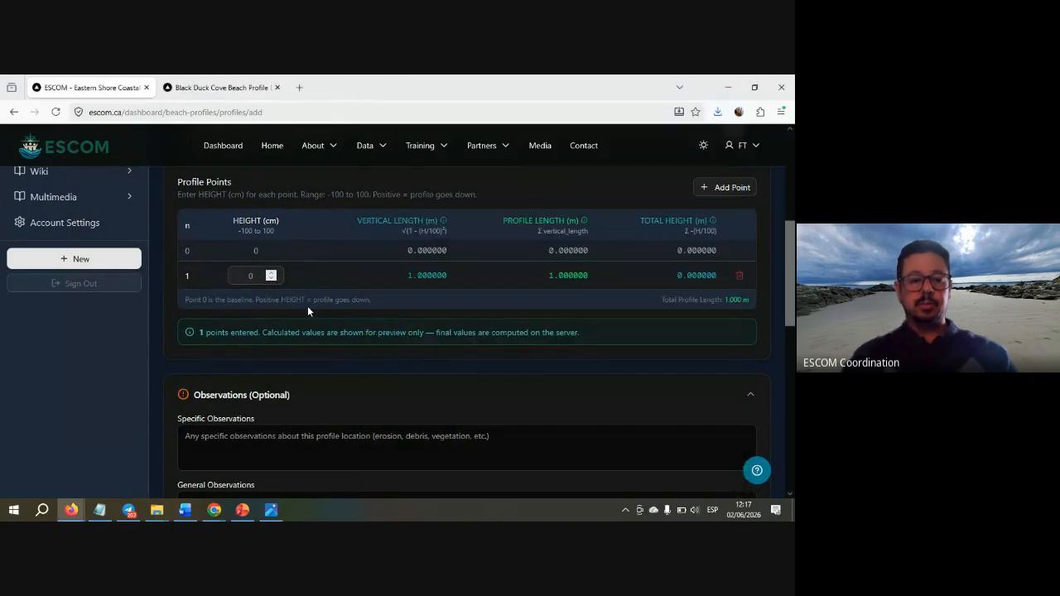
double_click(251, 275)
text(1.)
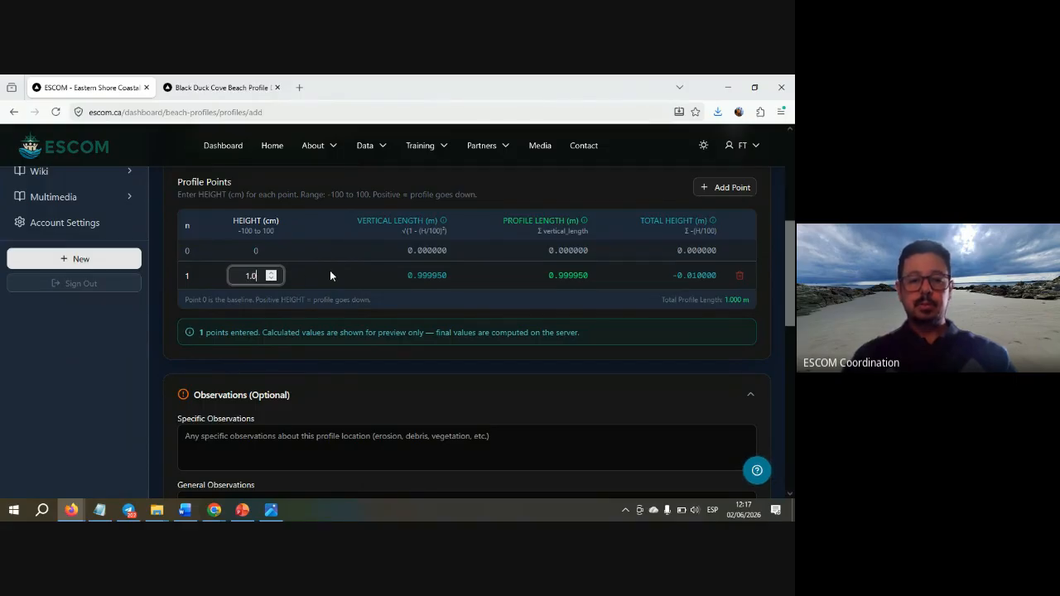
click(329, 270)
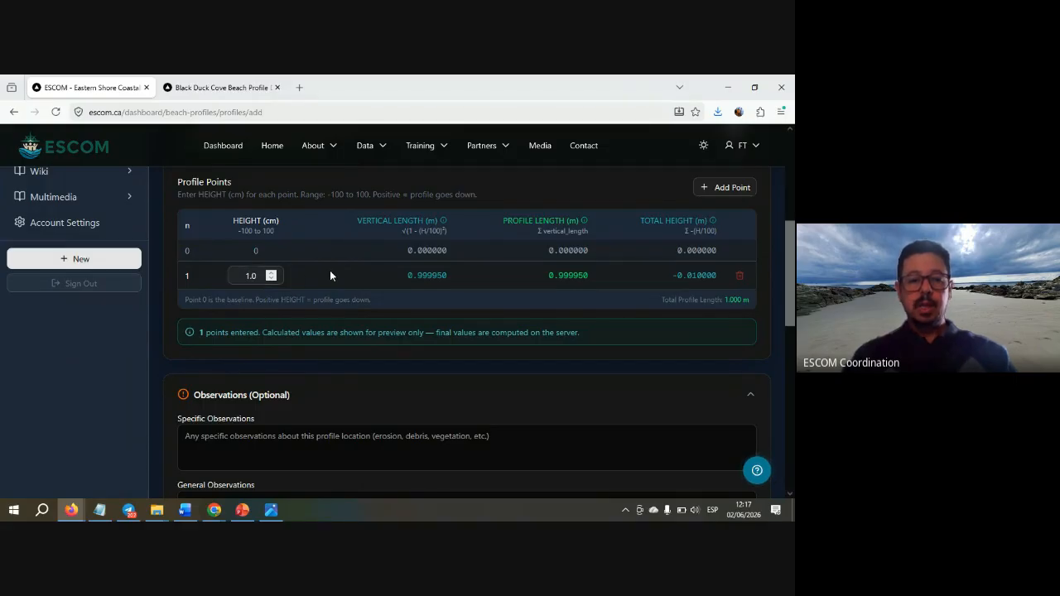
- Add profile point rows until the table reaches point 7
click(722, 189)
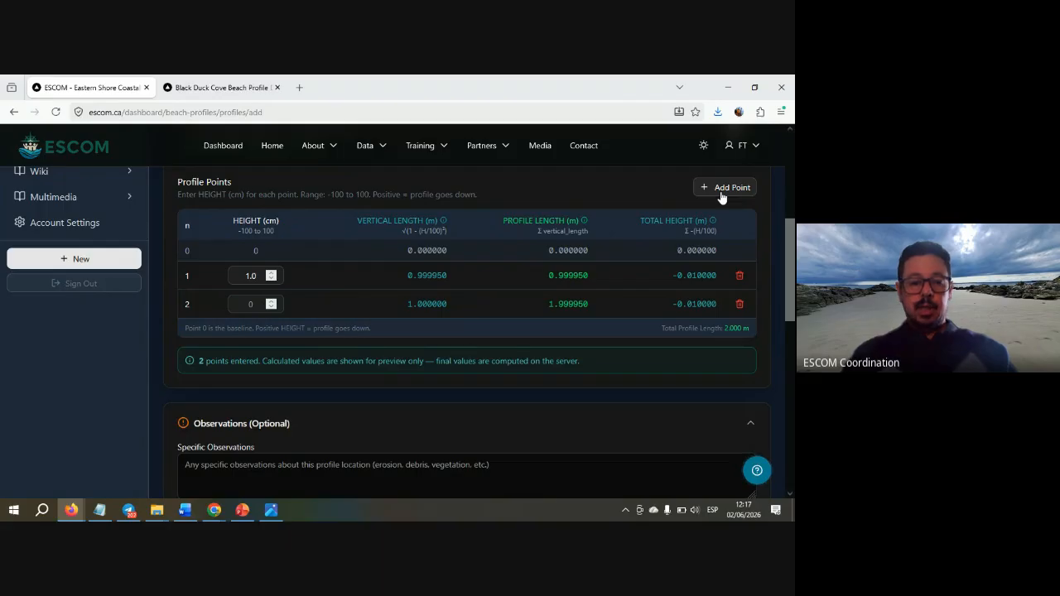
click(722, 189)
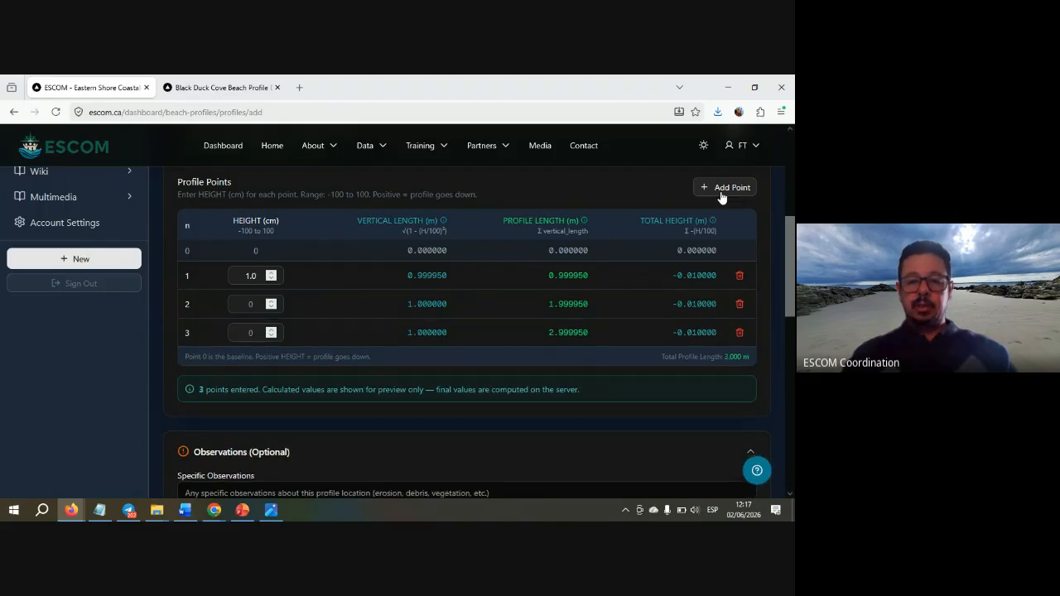
click(723, 189)
click(723, 190)
click(723, 190)
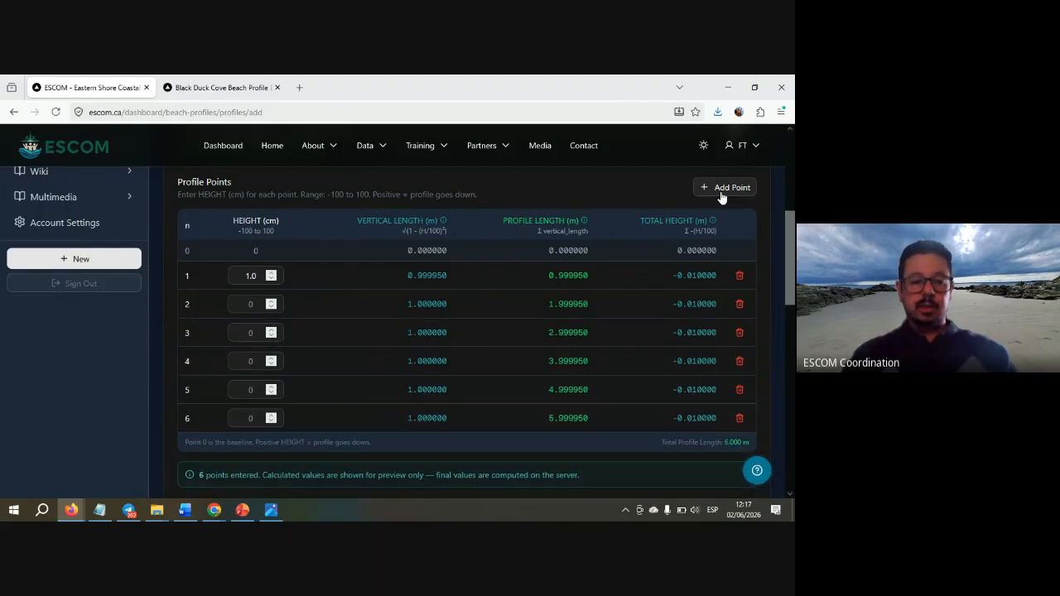
key(alt+Tab)
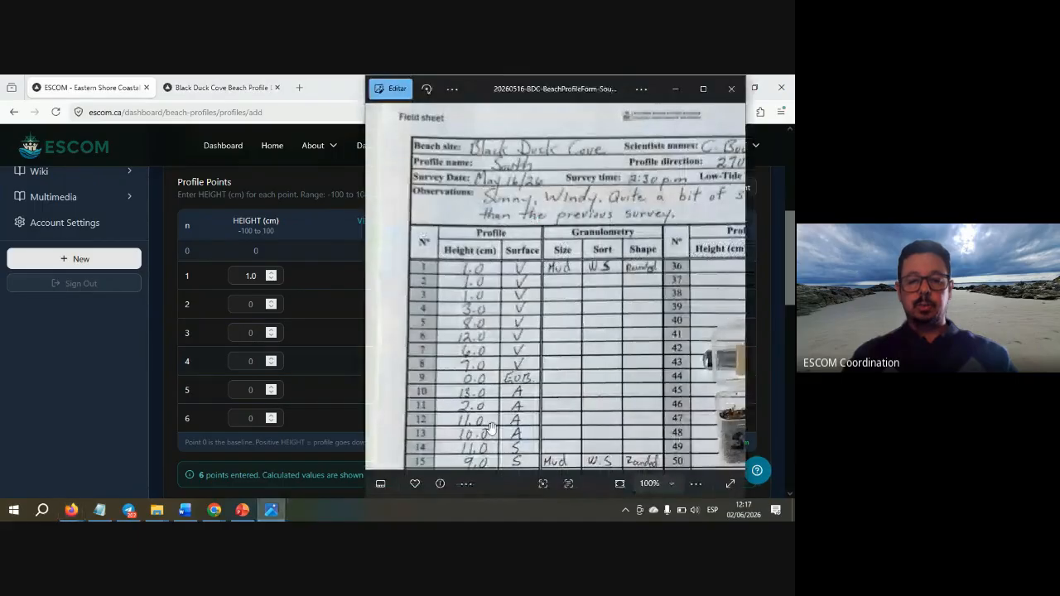
scroll(474, 327, down, 2)
scroll(474, 327, down, 4)
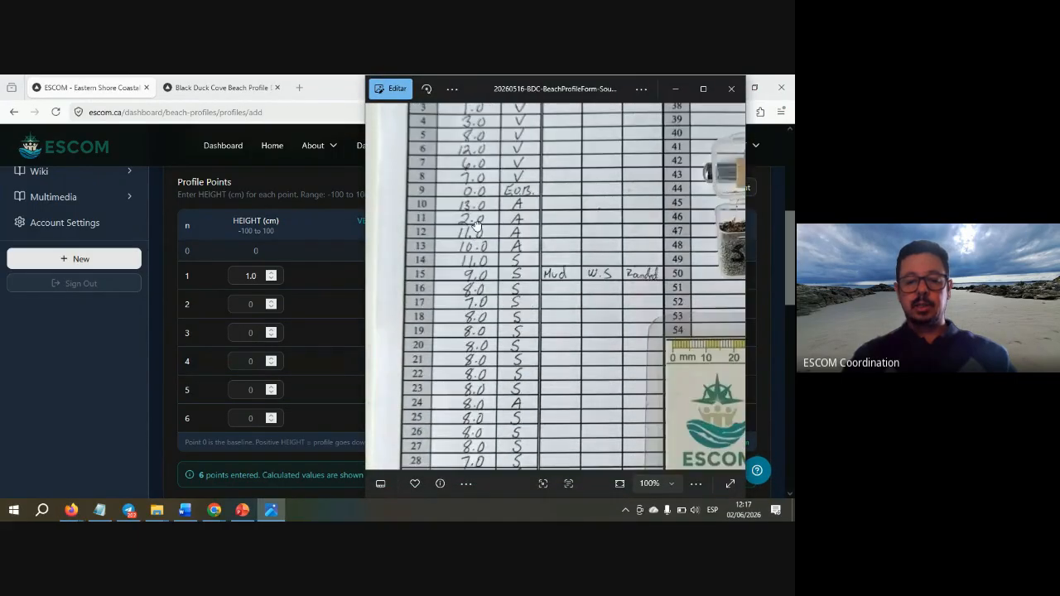
scroll(477, 275, down, 1)
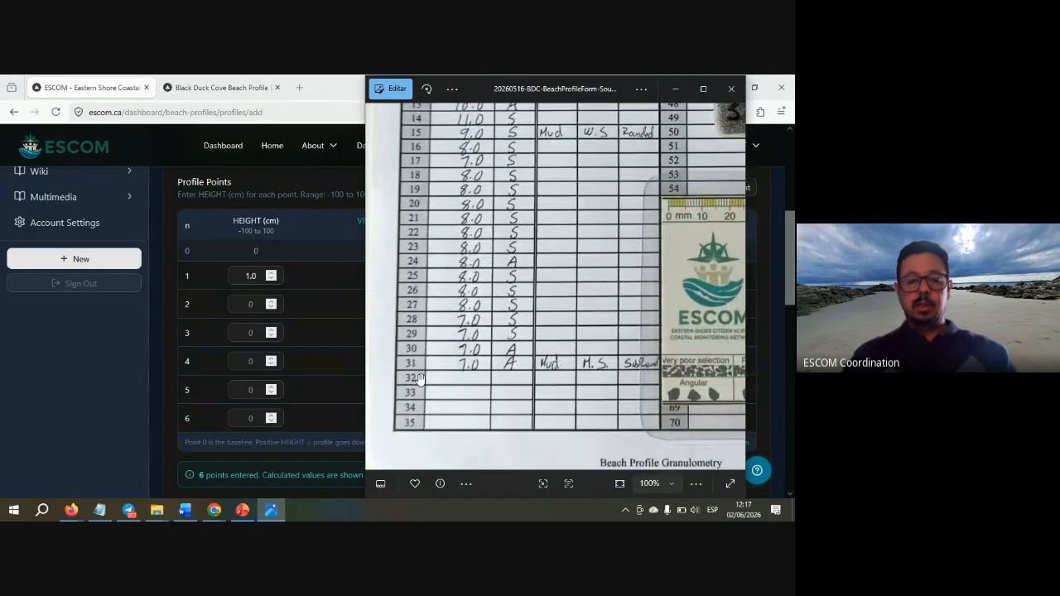
click(306, 328)
- Keep adding profile point rows until the table reaches point 32
click(721, 191)
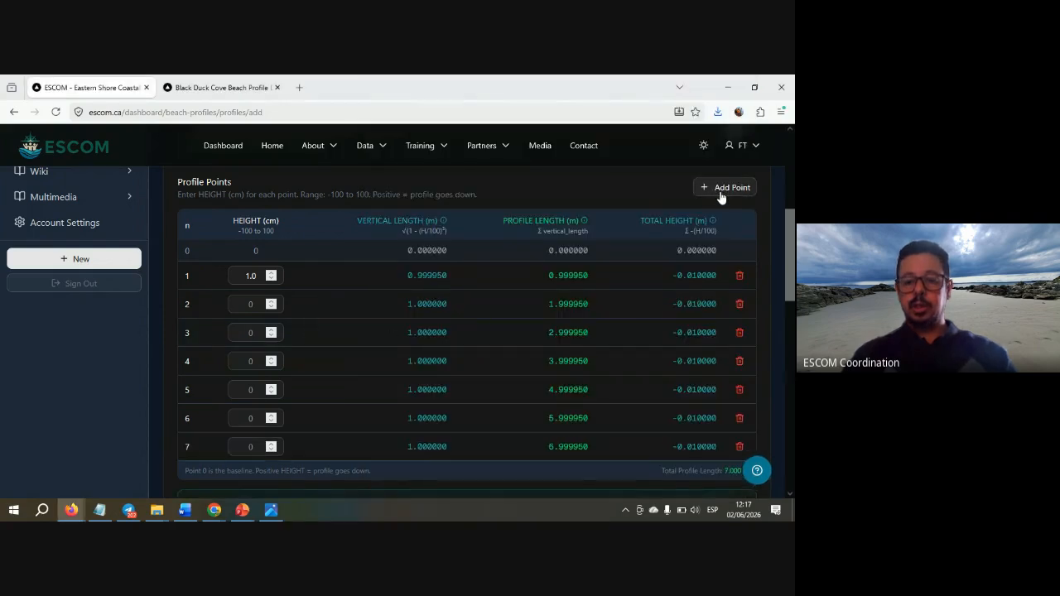
click(720, 190)
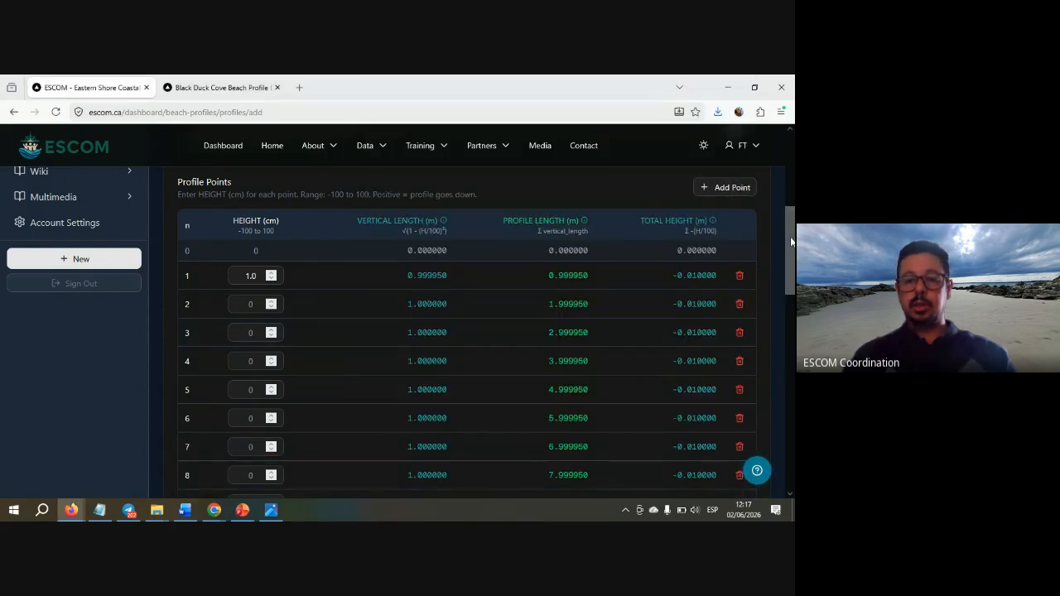
drag(791, 240, 791, 311)
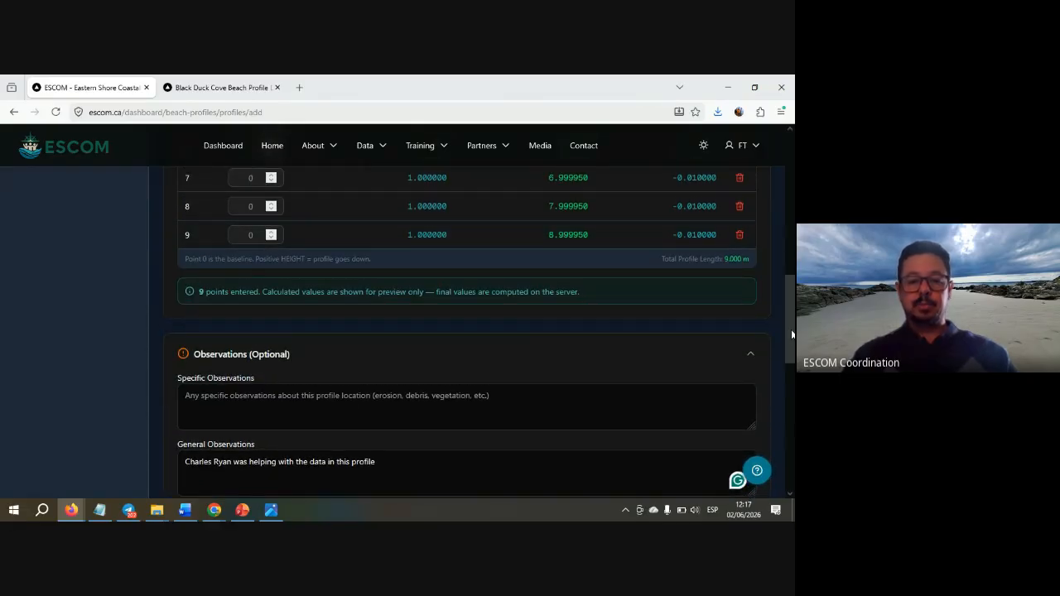
drag(792, 334, 789, 263)
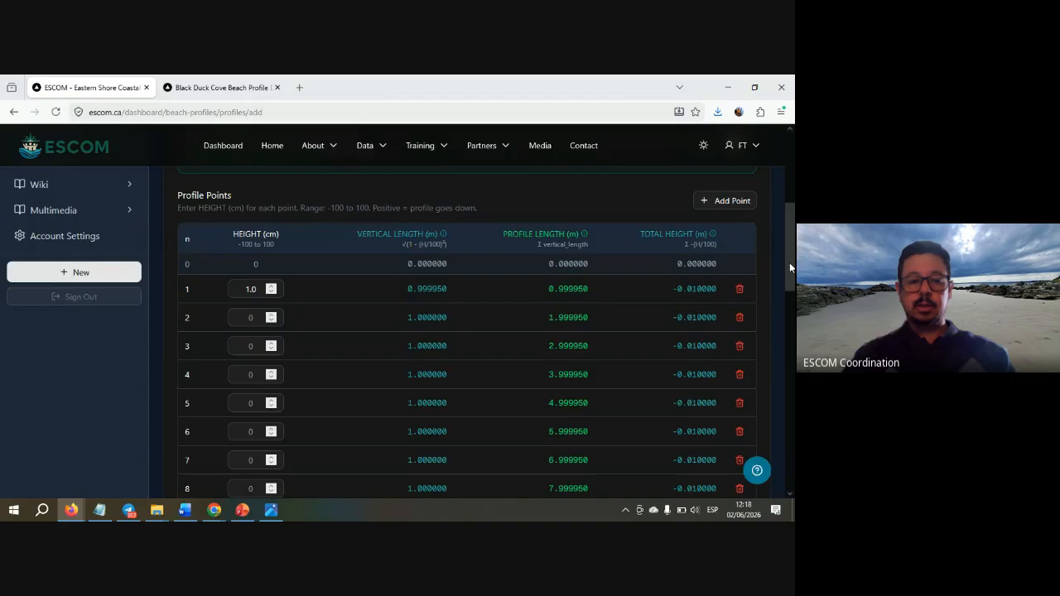
click(732, 204)
click(732, 204)
click(732, 203)
click(731, 204)
click(732, 204)
click(731, 204)
click(731, 204)
click(731, 204)
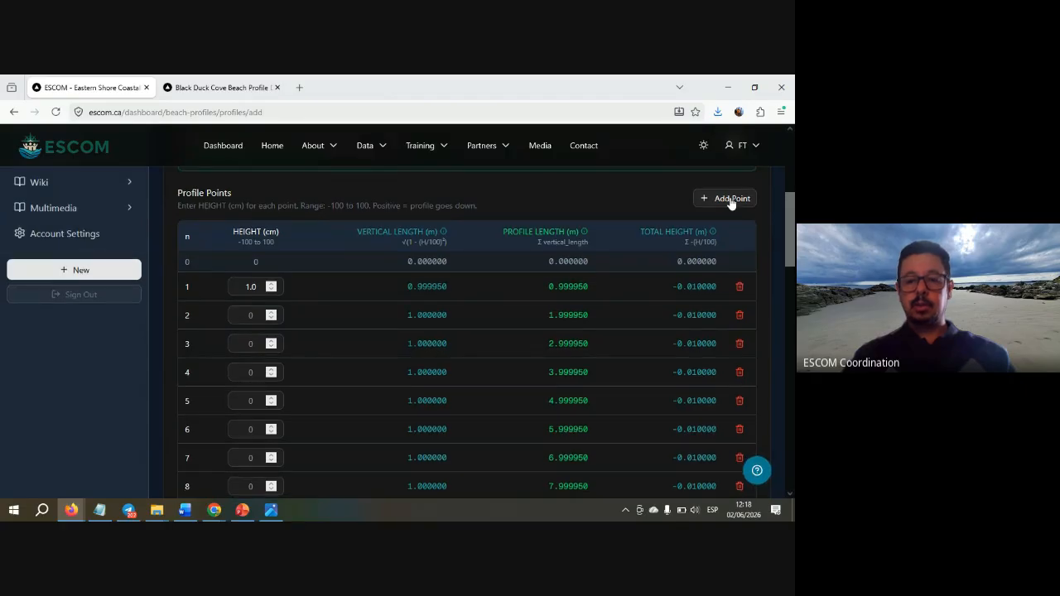
click(732, 201)
click(732, 201)
click(731, 201)
- Delete the extra point 32, leaving 31 profile points
mouse_move(787, 225)
mouse_down()
mouse_move(794, 331)
mouse_move(785, 209)
mouse_up()
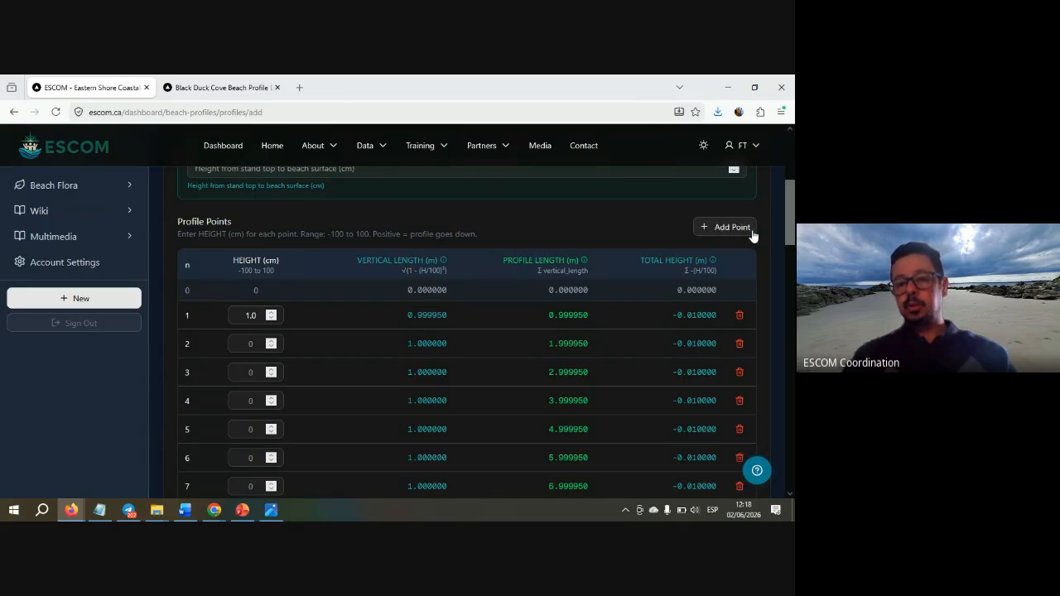
drag(789, 221, 793, 311)
drag(788, 249, 783, 369)
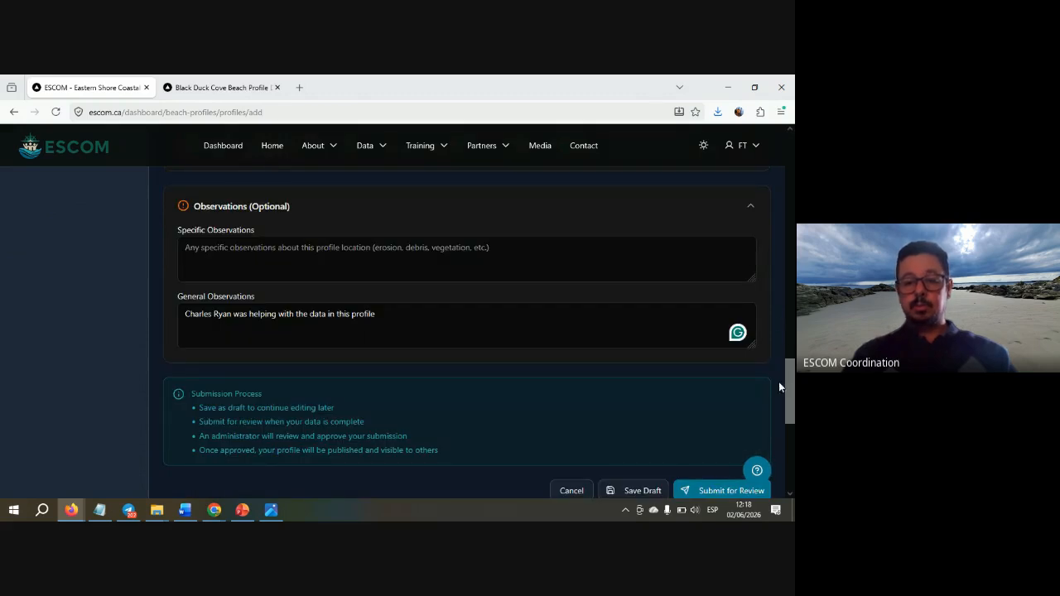
drag(791, 394, 784, 346)
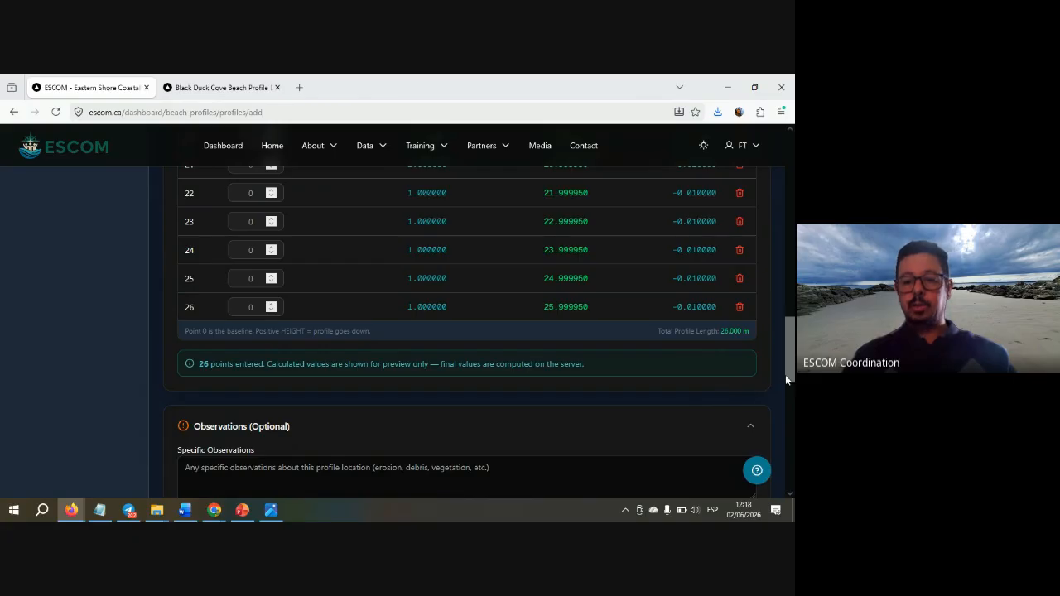
drag(788, 361, 771, 223)
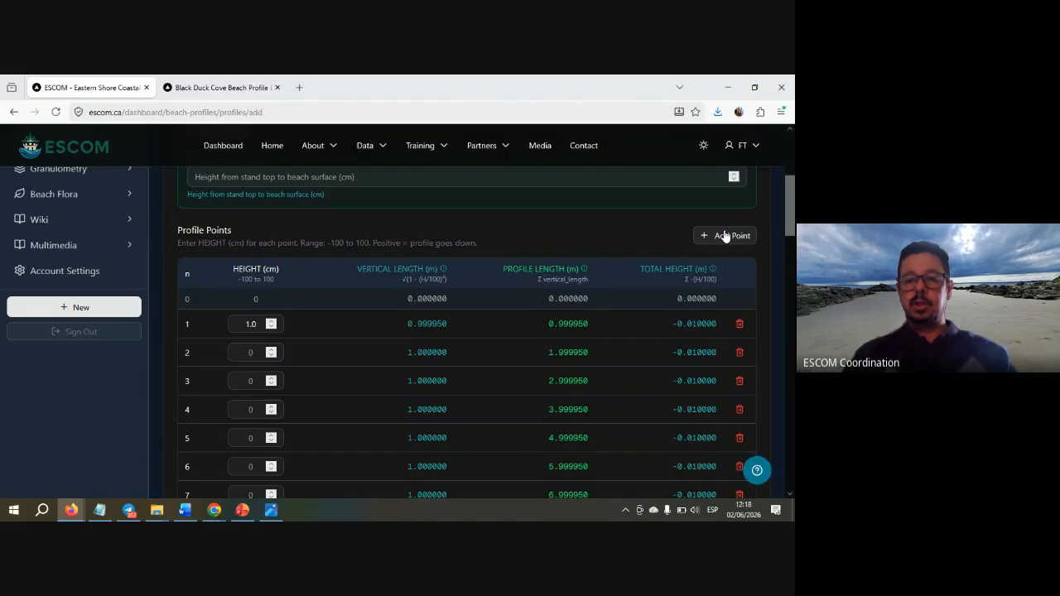
drag(790, 205, 790, 356)
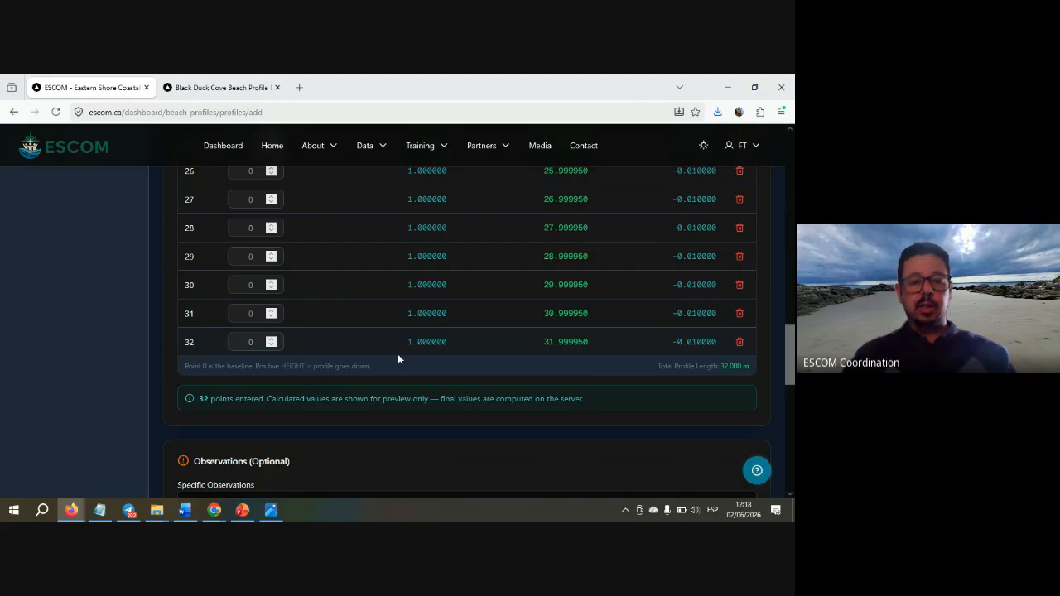
click(739, 342)
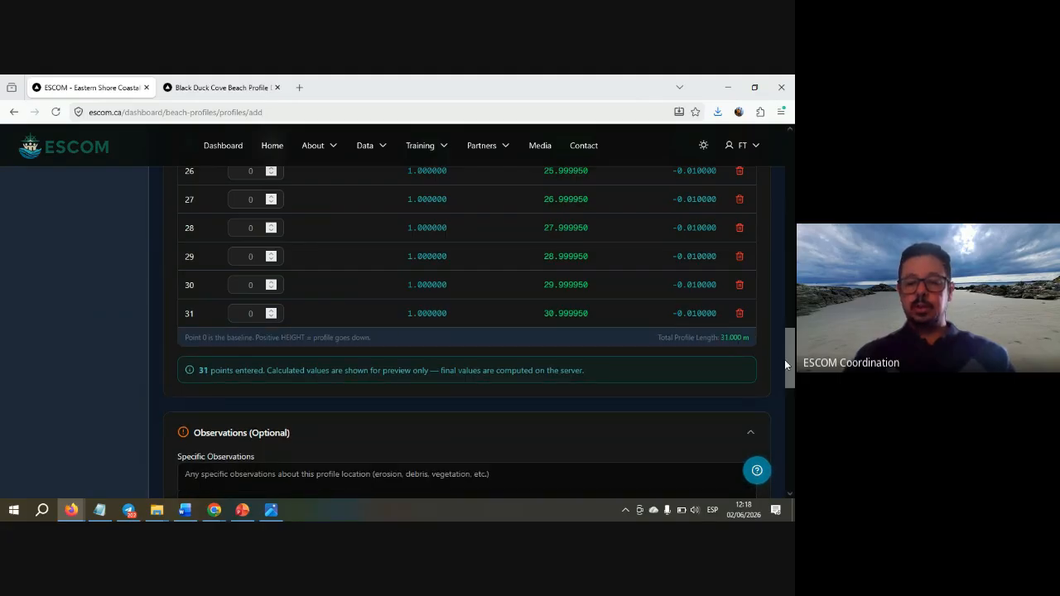
drag(787, 324, 781, 205)
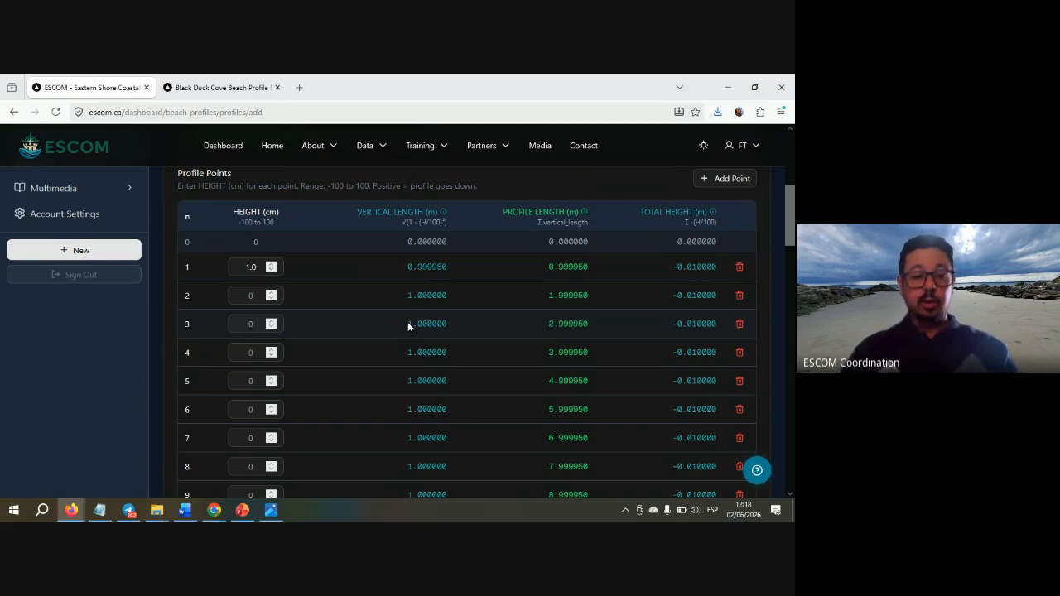
- Enter heights 1.0, 1.0, 3.0 and 8.0 for profile points 2–5 from the scanned sheet
key(alt+Tab)
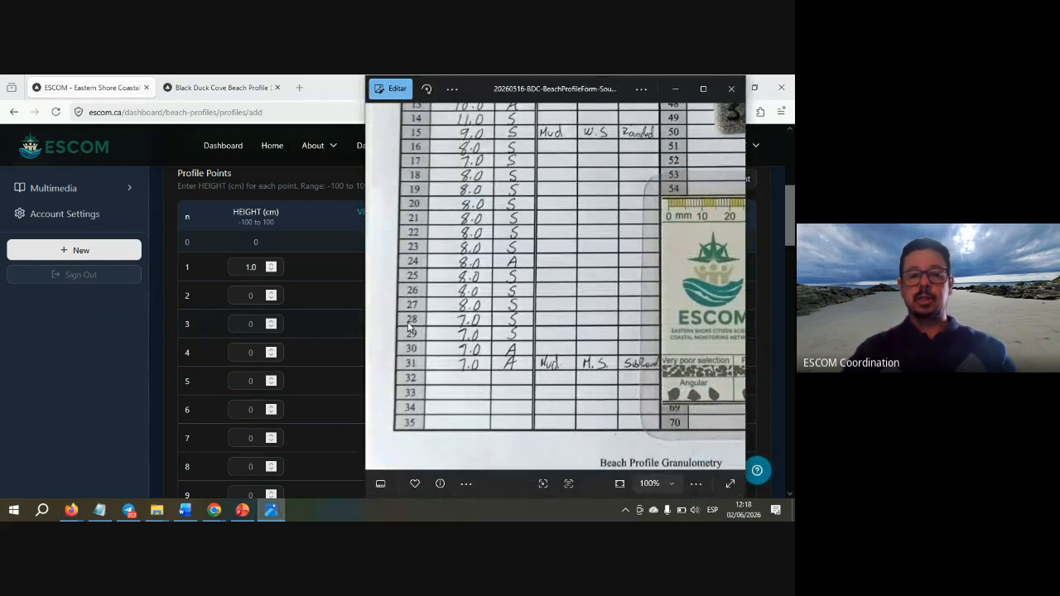
scroll(505, 203, up, 5)
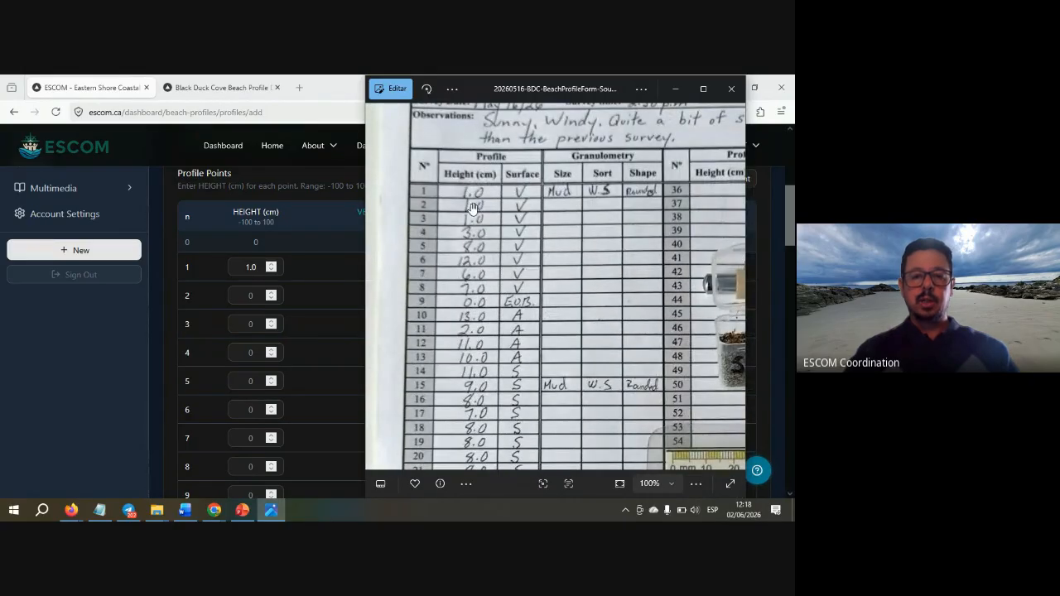
click(254, 296)
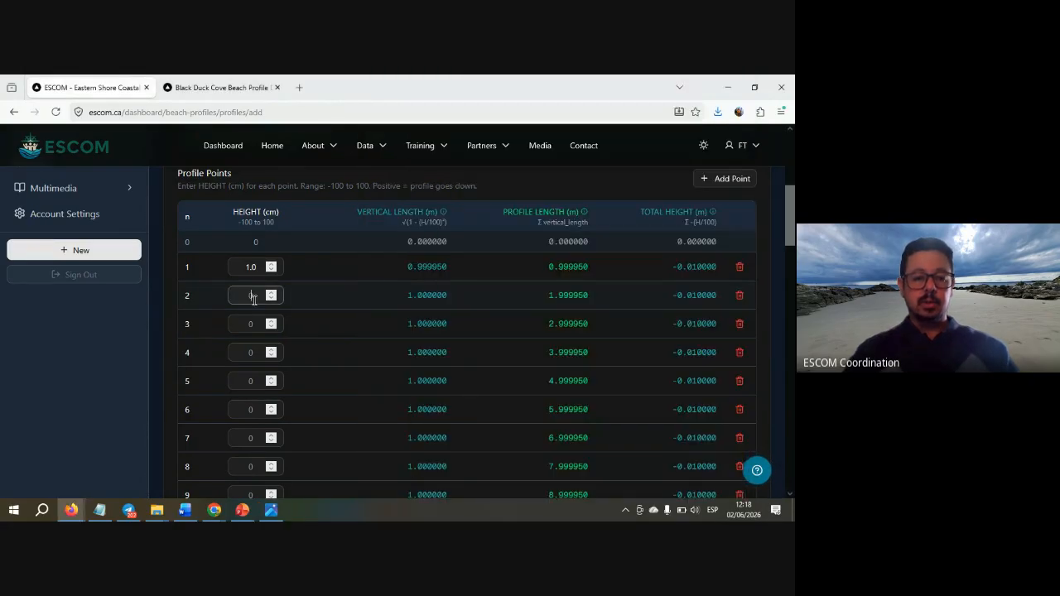
text(1.)
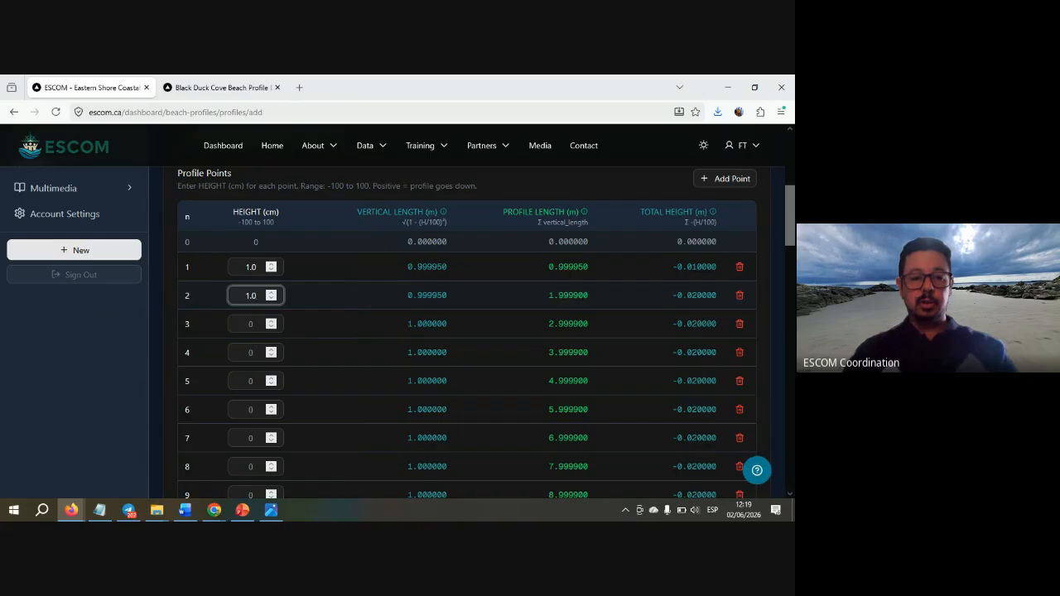
key(alt+Tab)
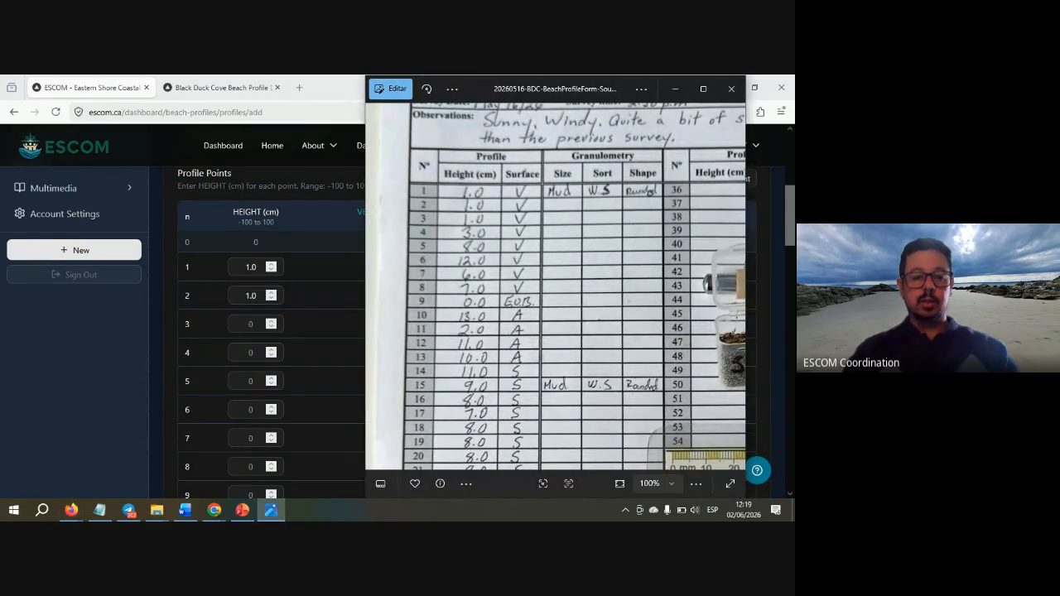
key(alt+Tab)
key(Tab)
text(1)
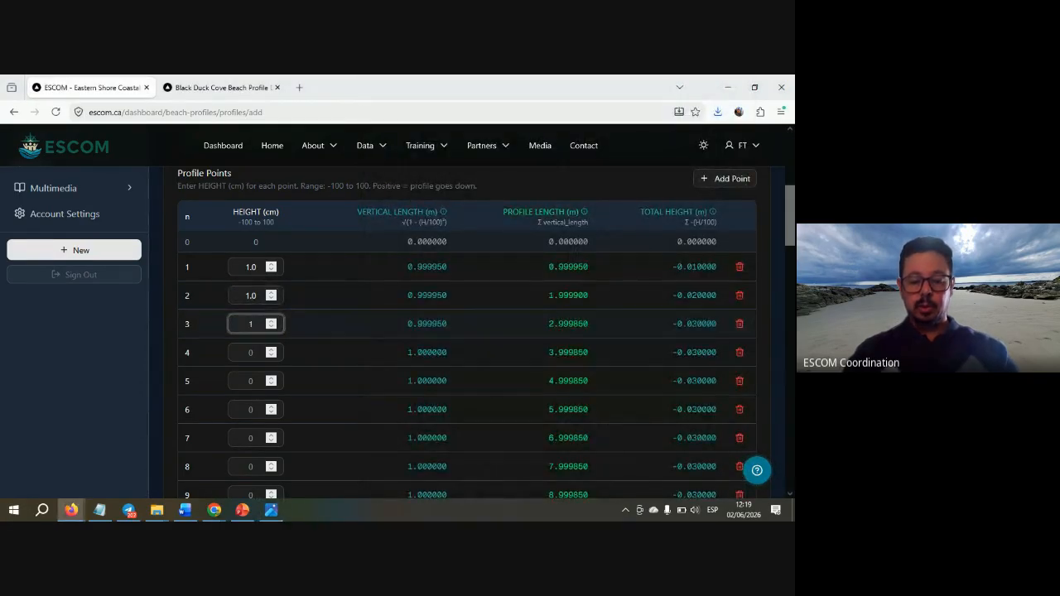
text(.0)
key(alt+Tab)
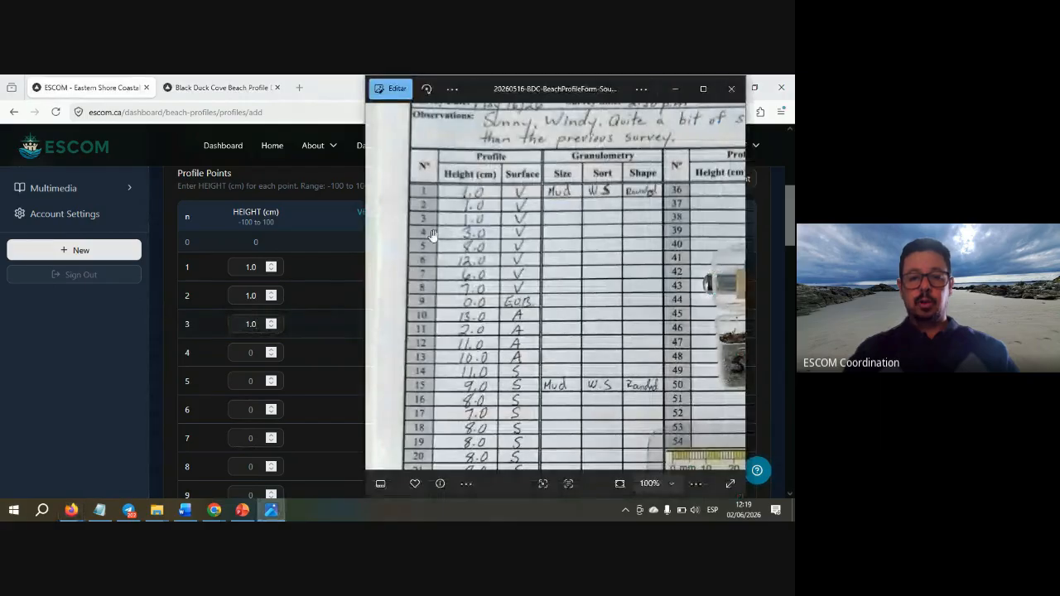
key(alt+Tab)
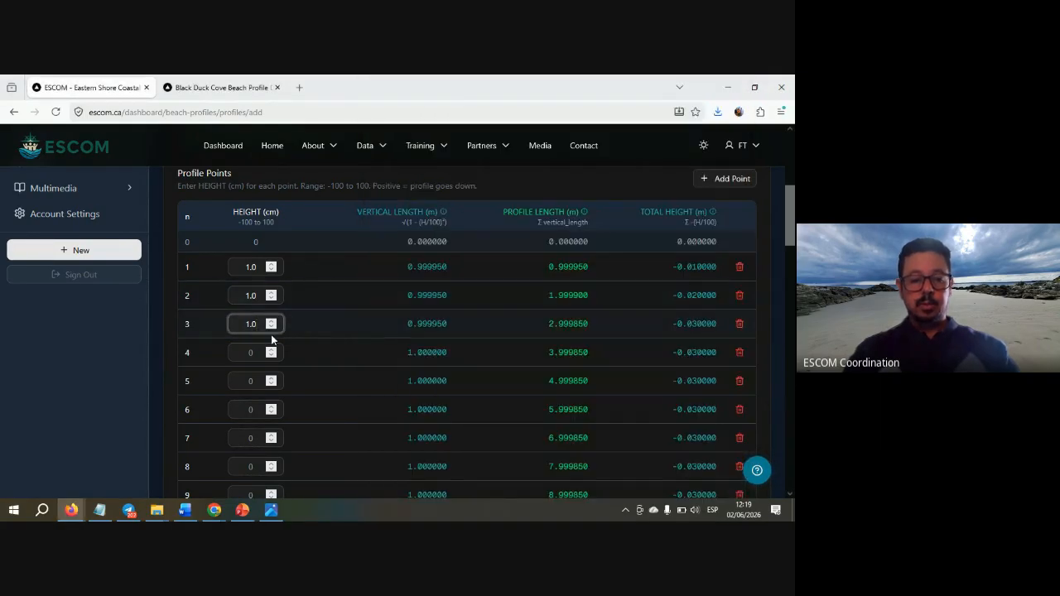
click(250, 352)
text(3.0)
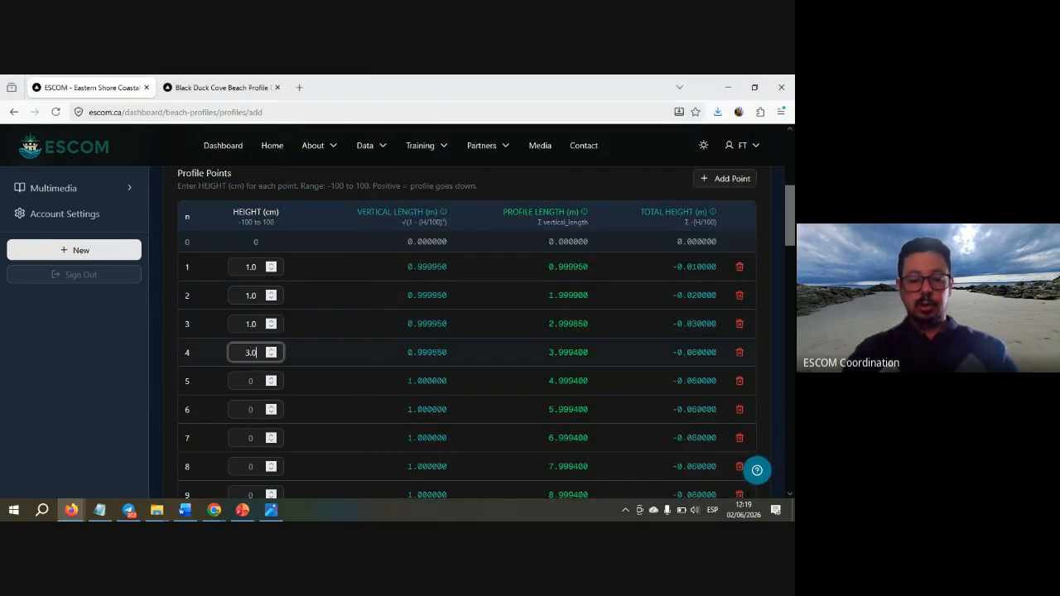
click(252, 383)
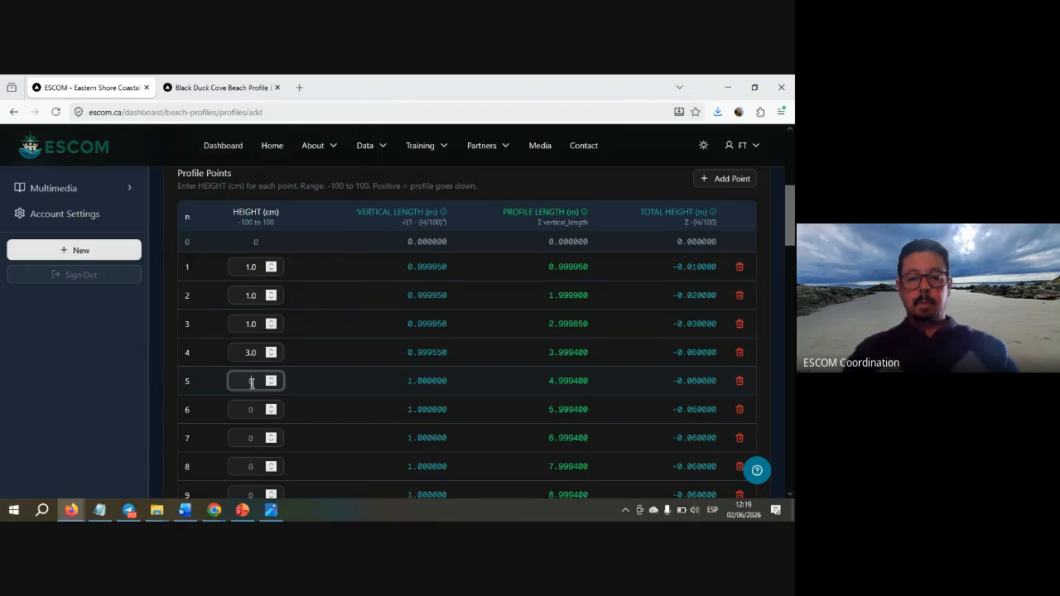
key(alt+Tab)
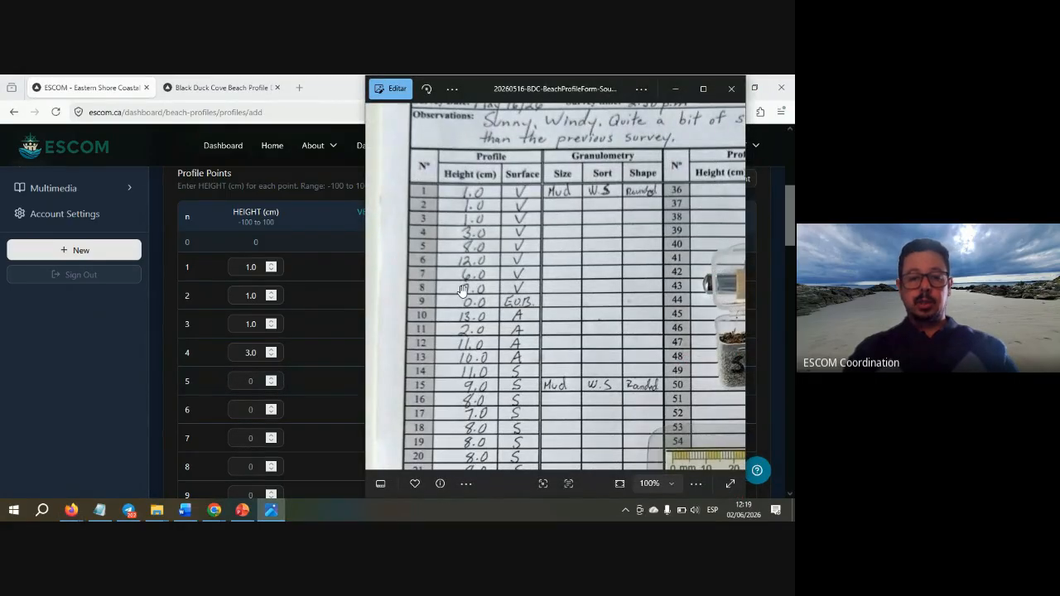
key(alt+Tab)
text(8)
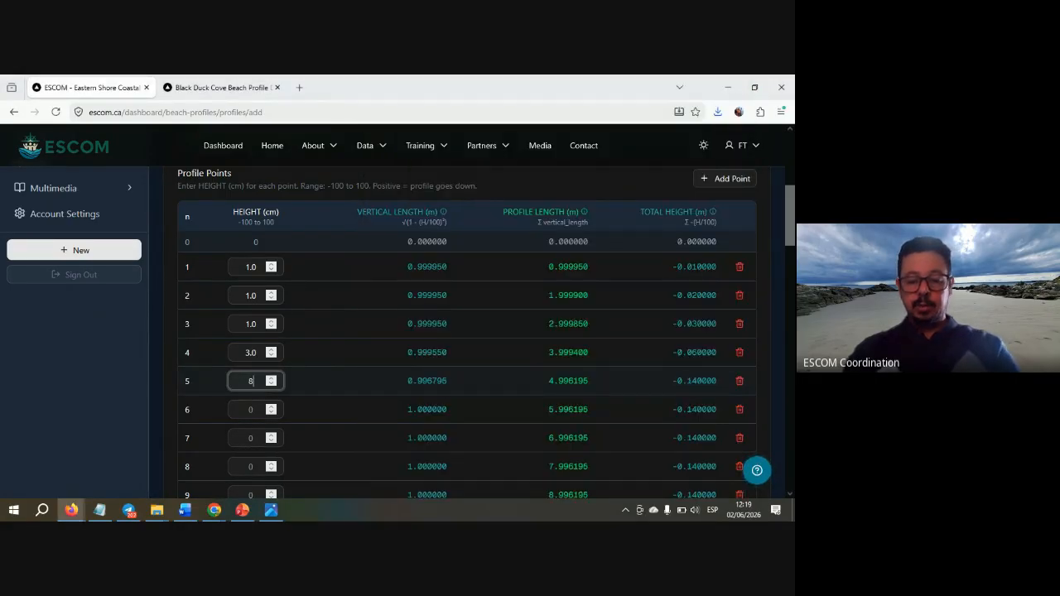
- Enter heights 12.0, 6.0 and 7.0 for profile points 6–8
key(alt+Tab)
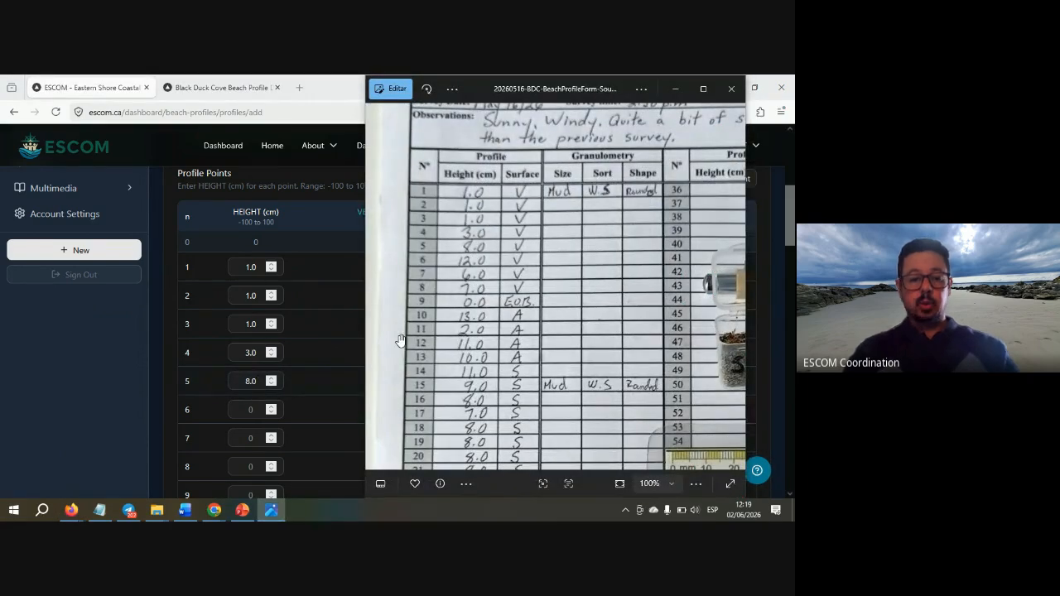
key(alt+Tab)
click(253, 409)
text(12.0)
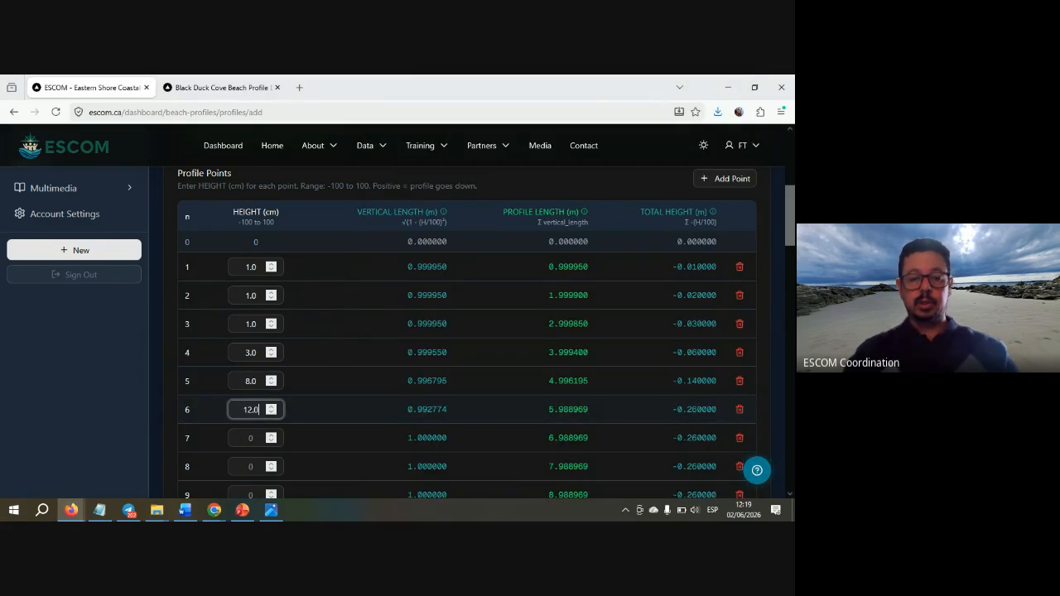
key(alt+Tab)
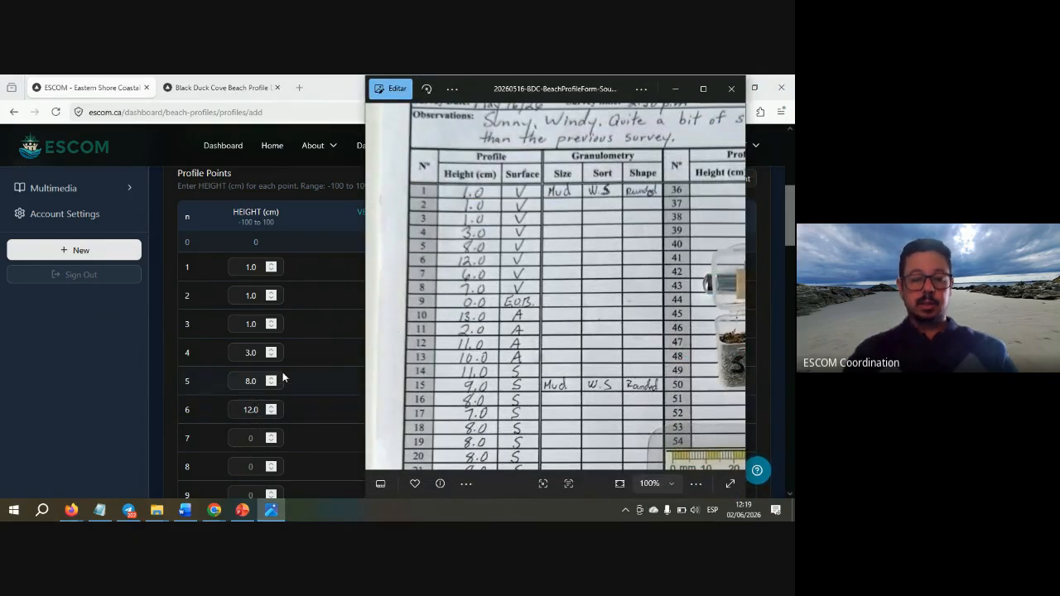
click(250, 439)
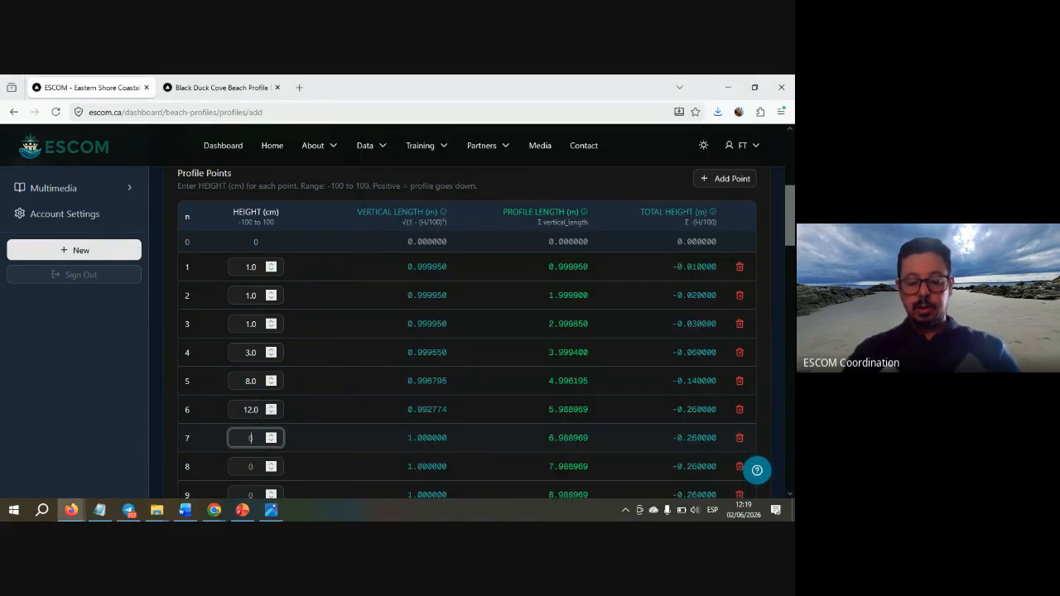
text(6.0)
key(alt+Tab)
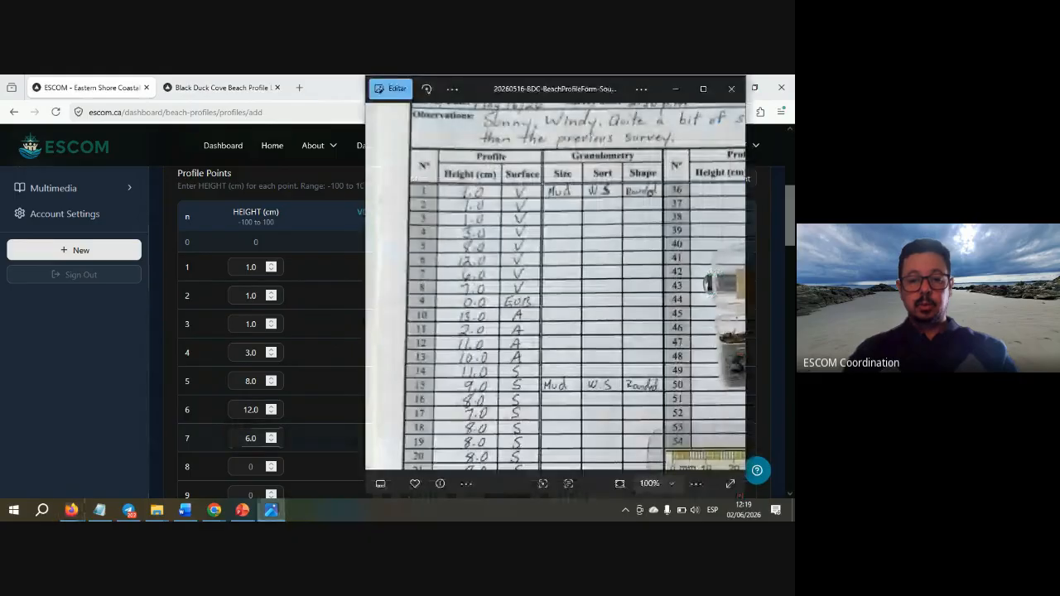
key(alt+Tab)
click(250, 468)
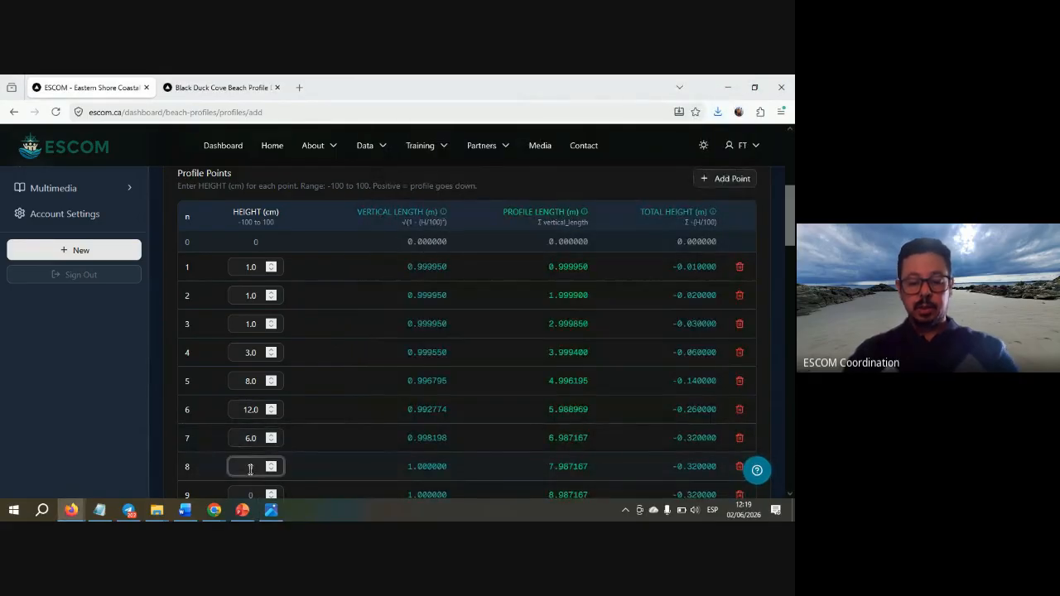
text(7.0)
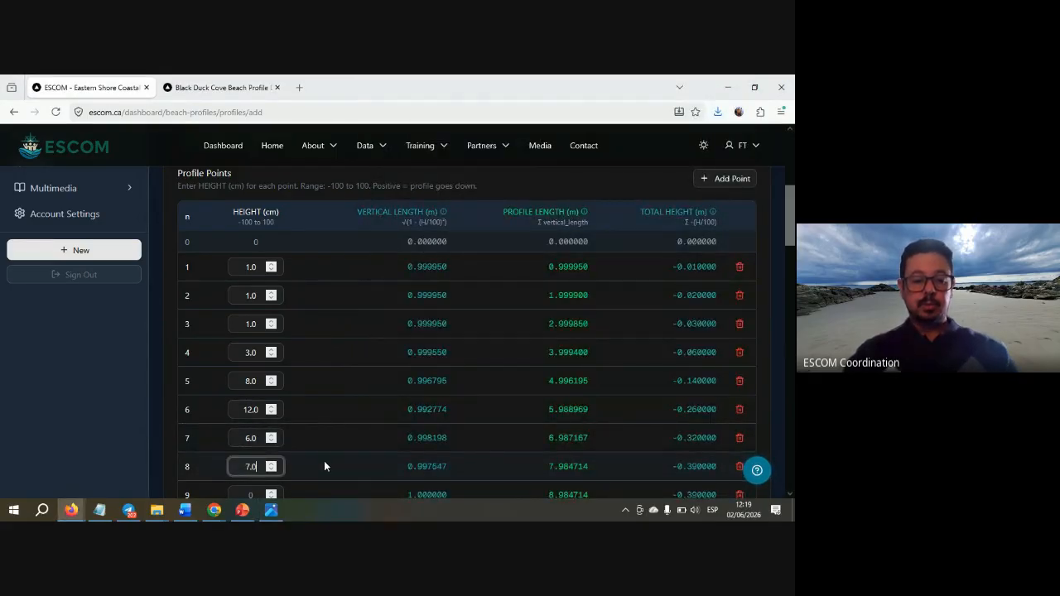
- Move down the table to point 10's height field, skipping point 9
scroll(325, 466, down, 4)
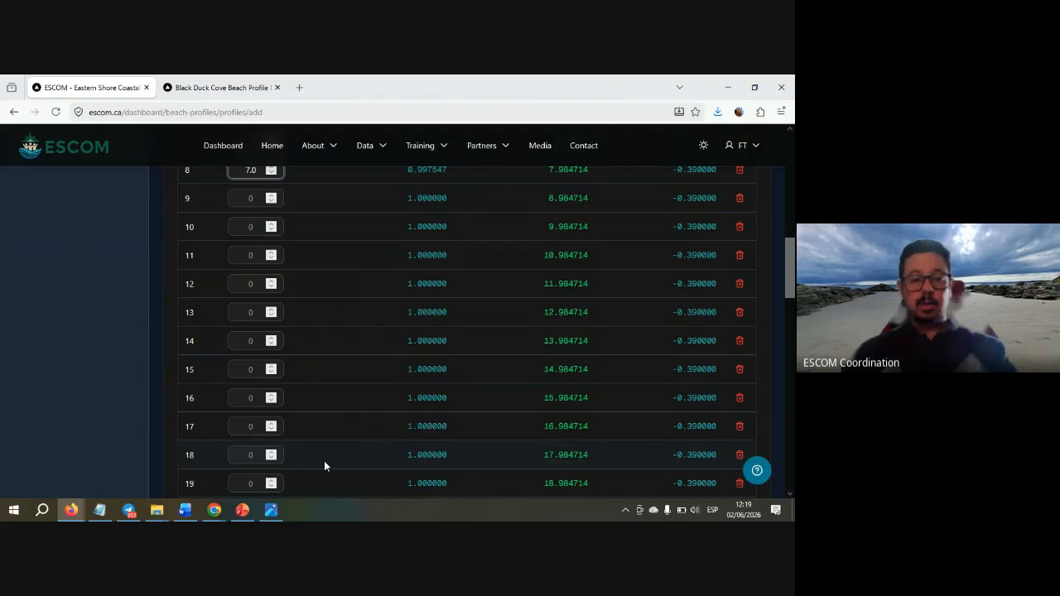
key(alt+Tab)
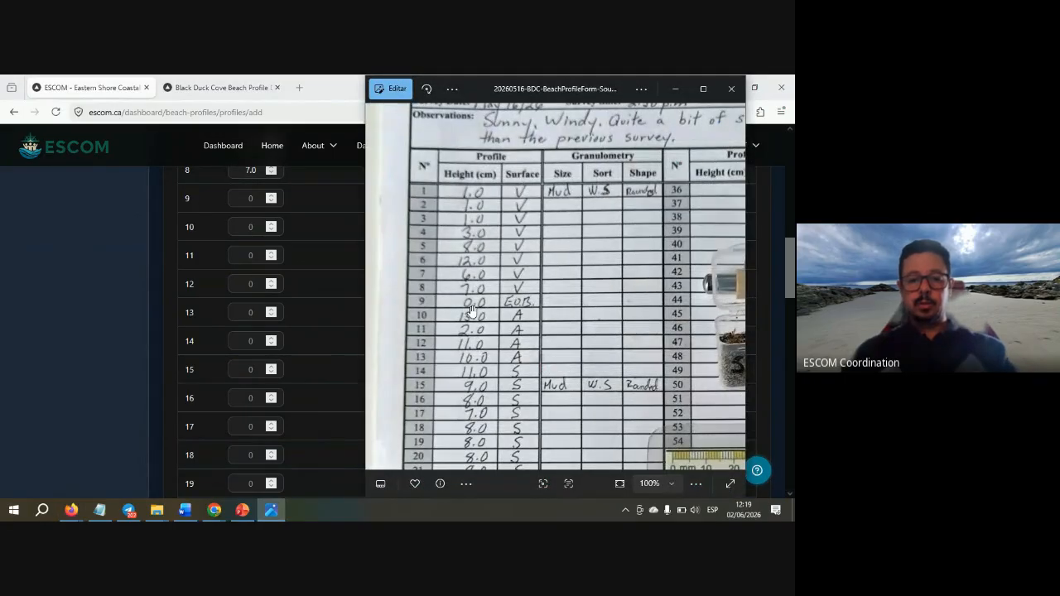
key(alt+Tab)
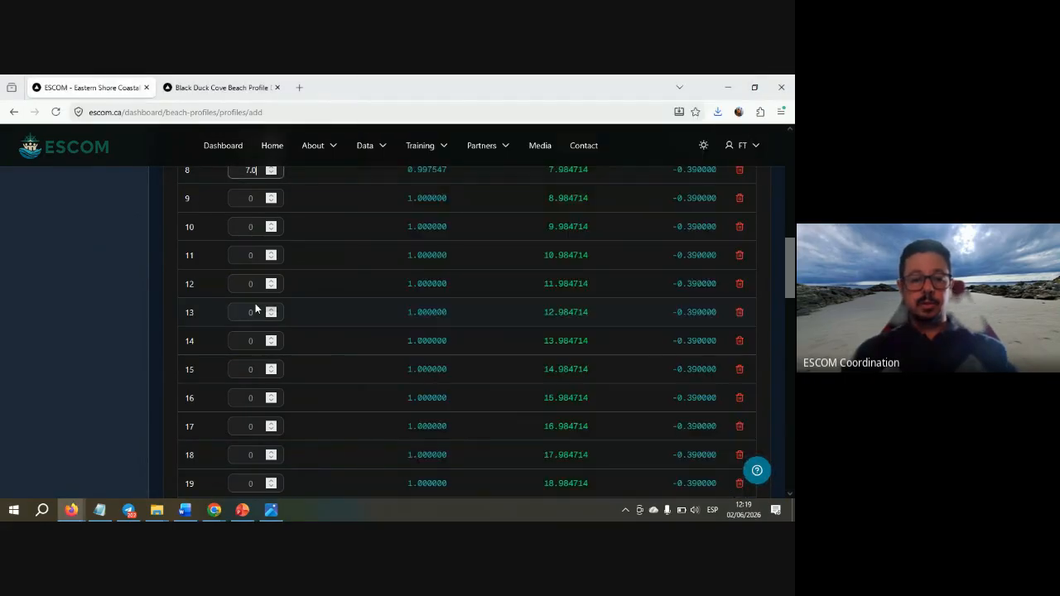
click(253, 199)
click(253, 229)
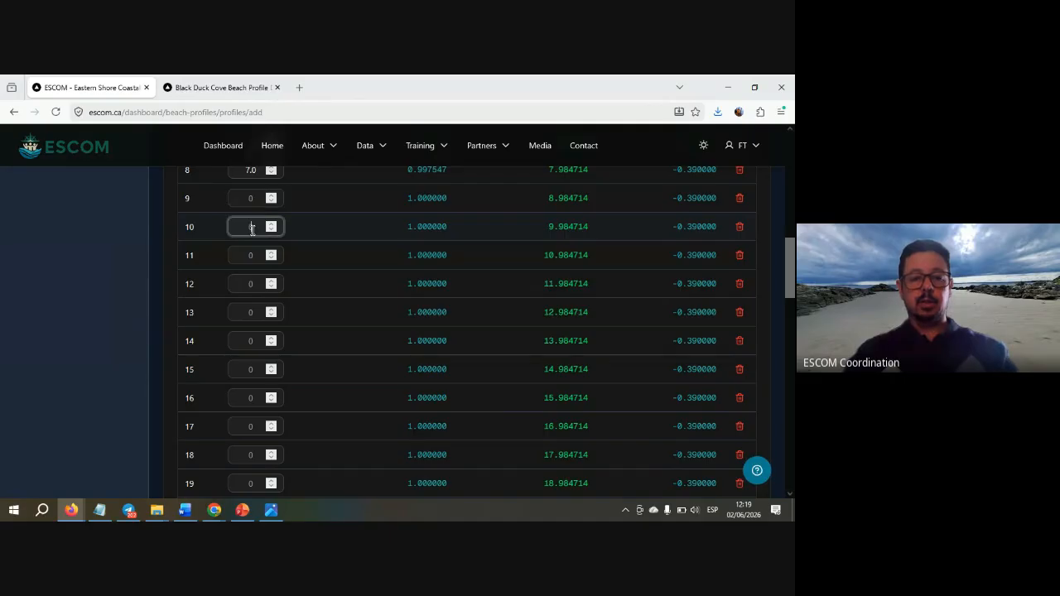
key(alt+Tab)
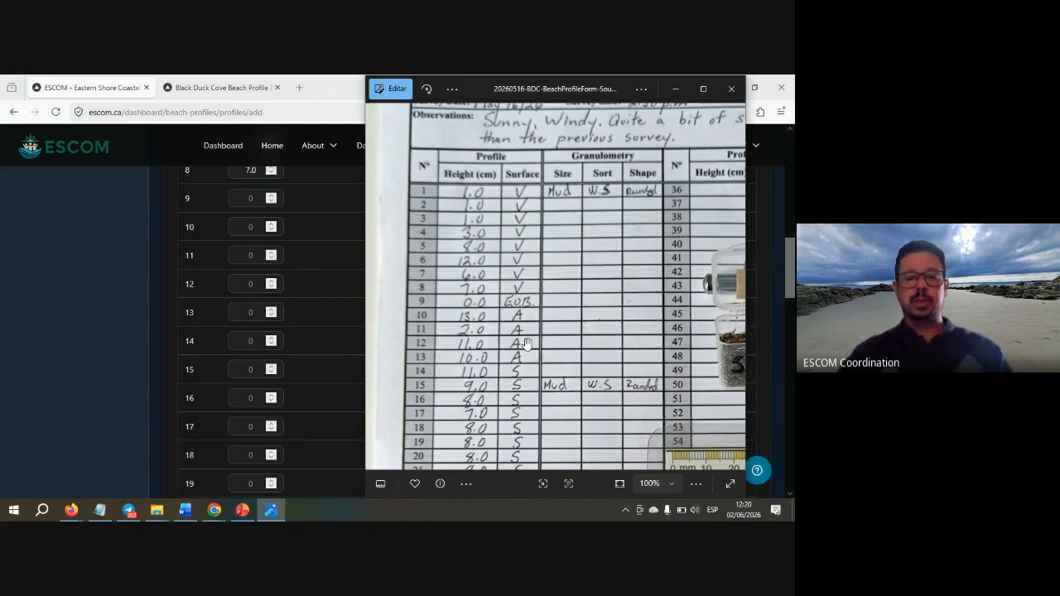
- Pan the scanned field sheet through rows 21–33 to read the remaining heights
drag(527, 332, 525, 278)
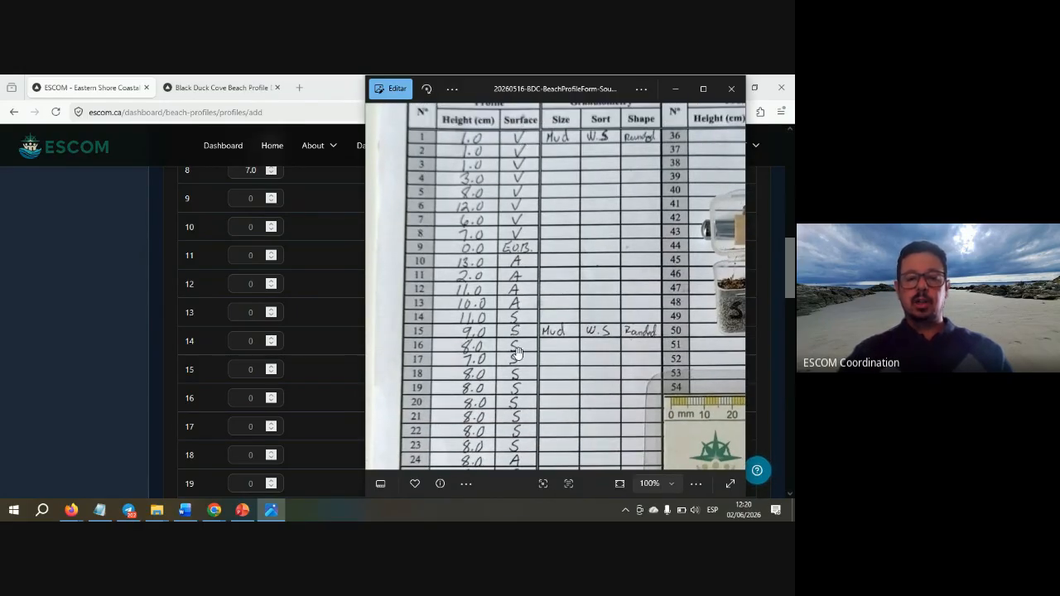
drag(516, 351, 519, 315)
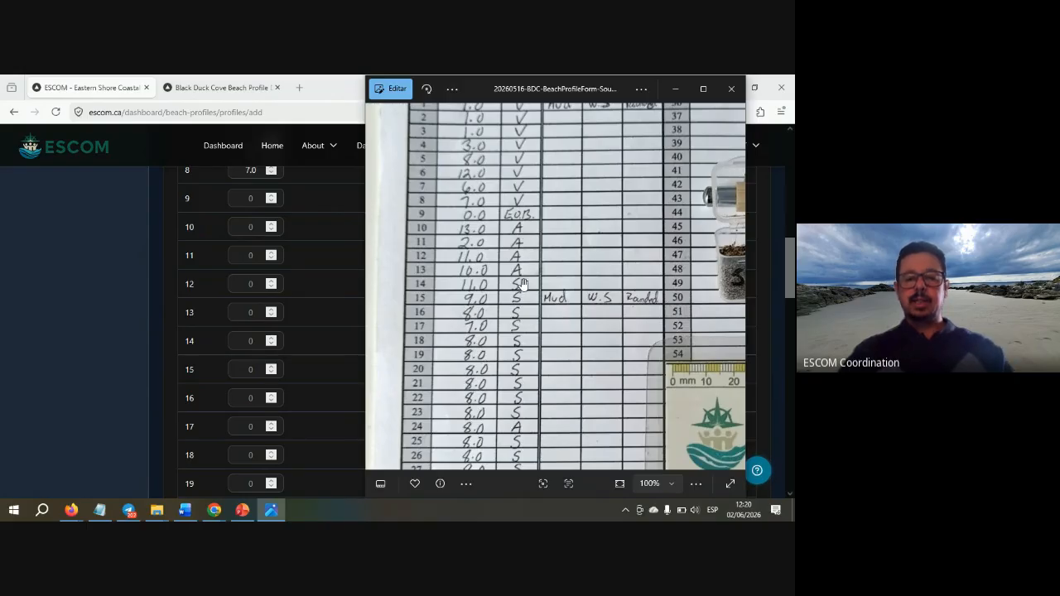
drag(523, 365, 533, 260)
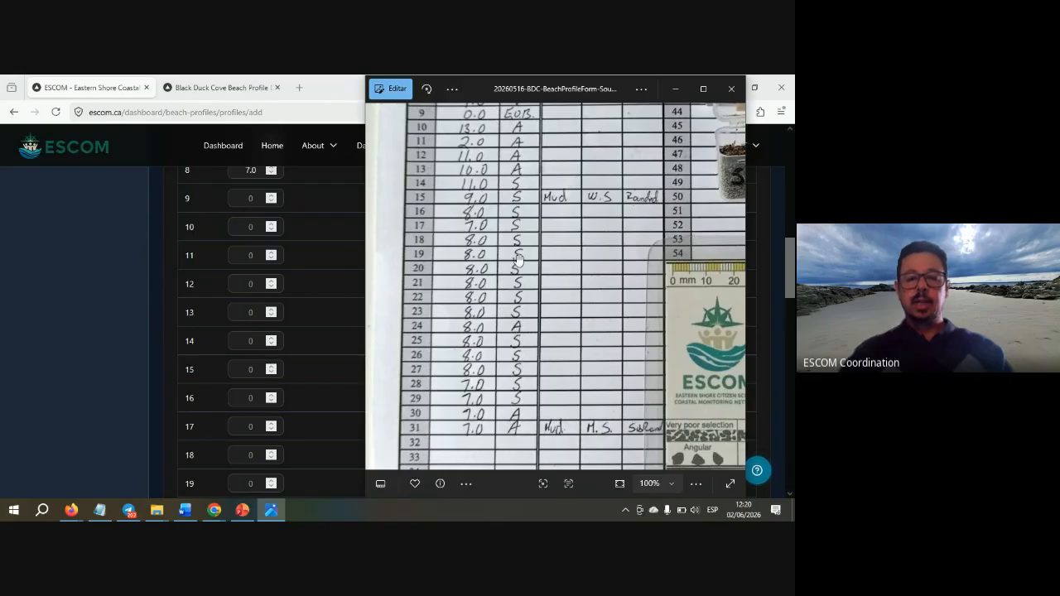
drag(519, 262, 513, 313)
scroll(513, 313, up, 3)
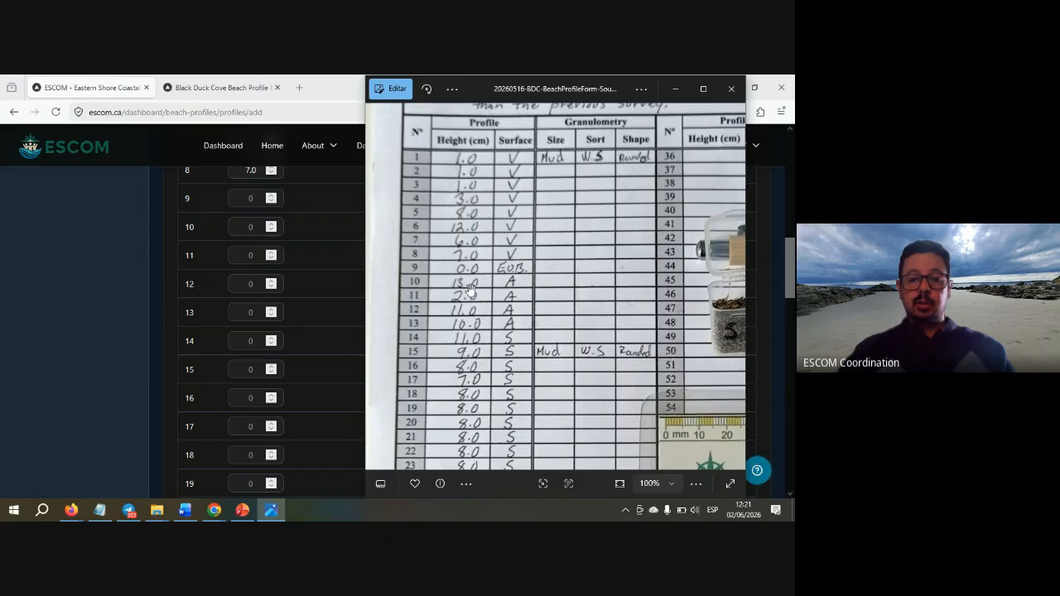
- Enter heights 13.0, 2.0, 11.0 and 10 for profile points 10–13
click(250, 227)
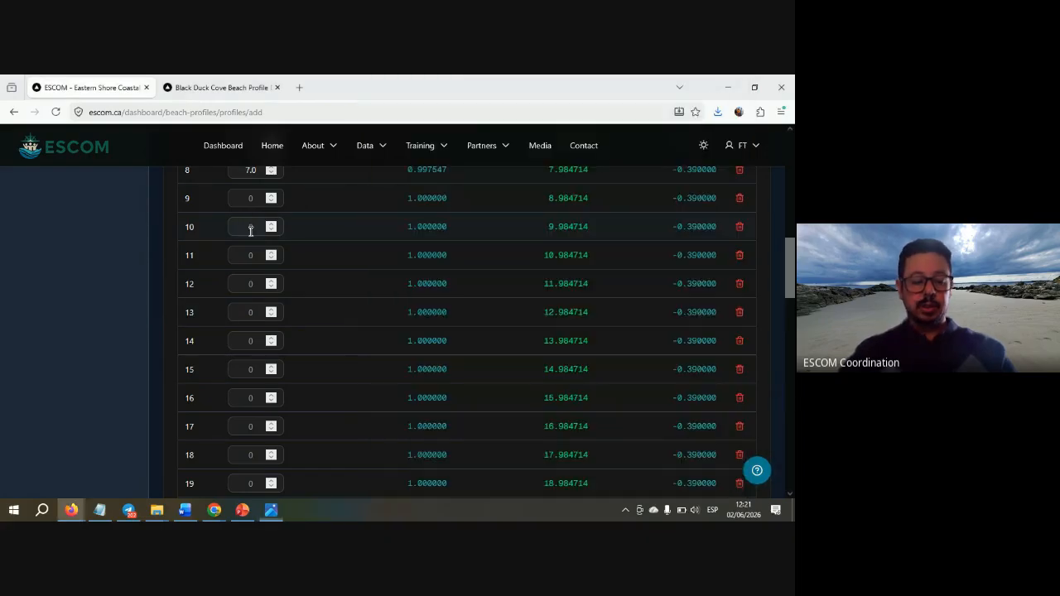
text(13.0)
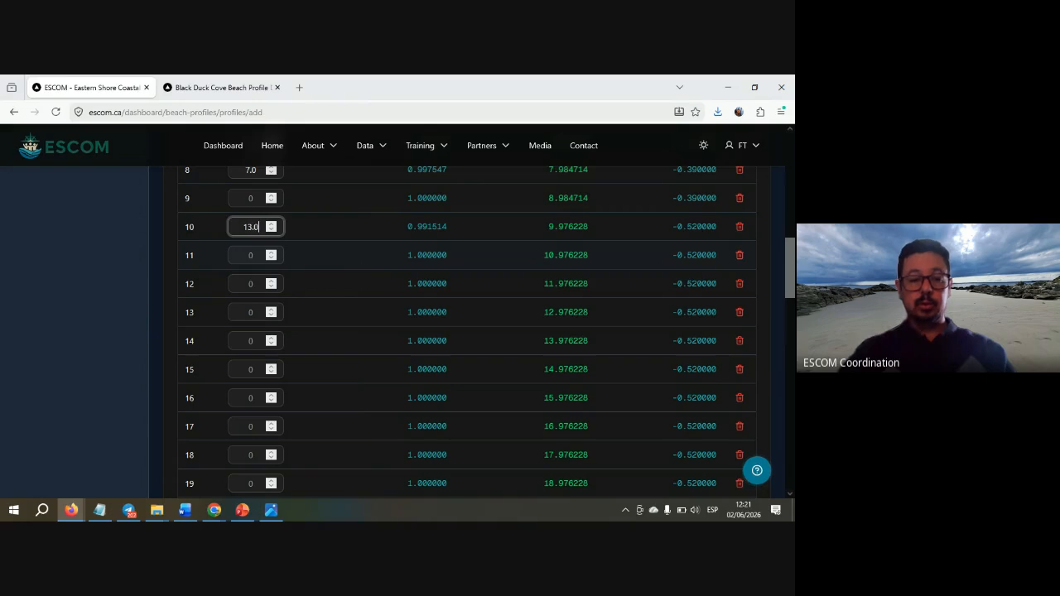
click(250, 258)
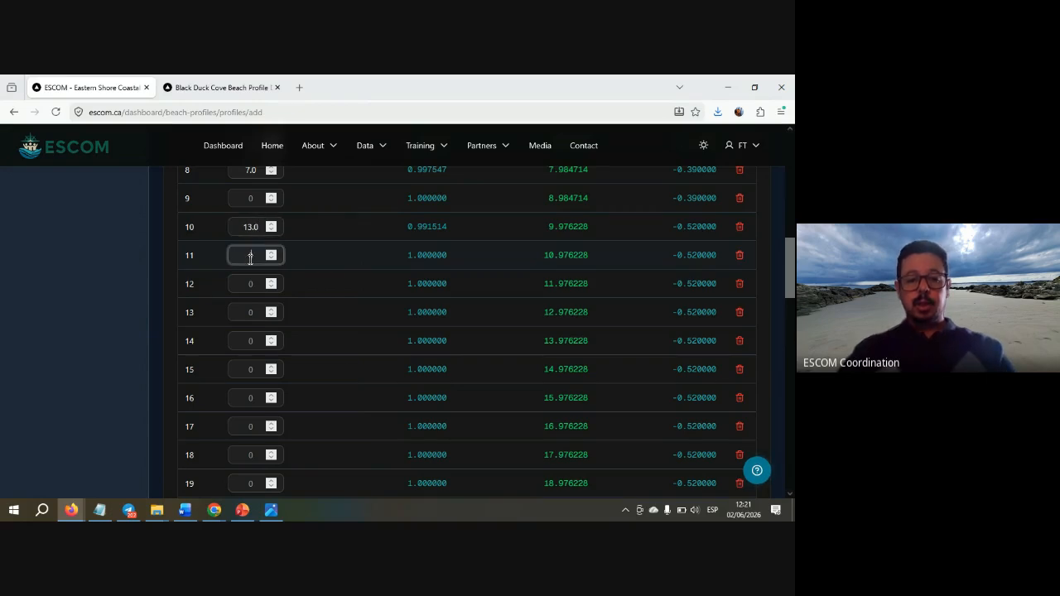
key(alt+Tab)
key(alt+Tab)
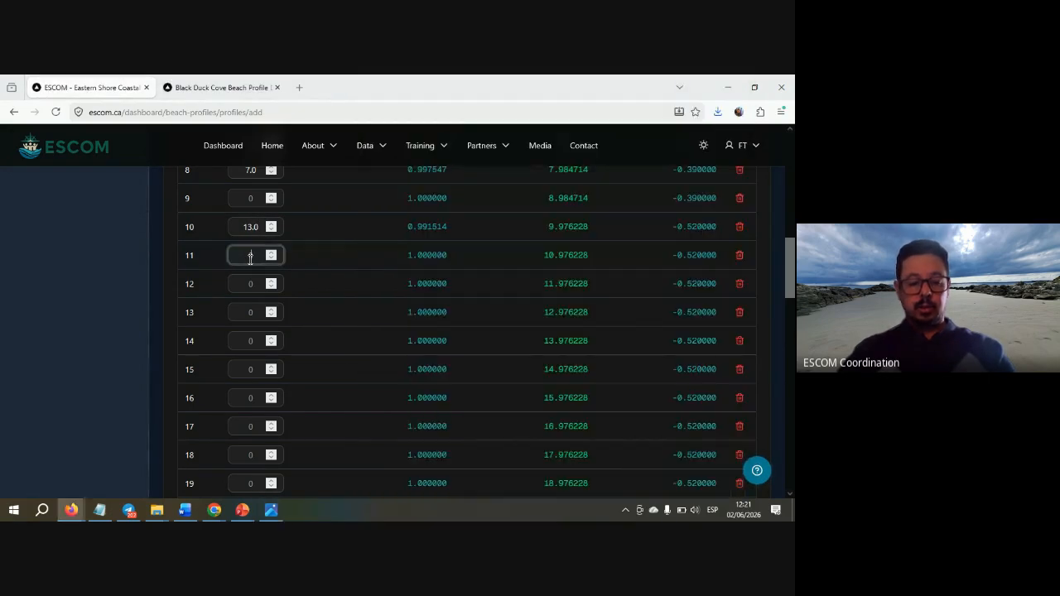
text(2.0)
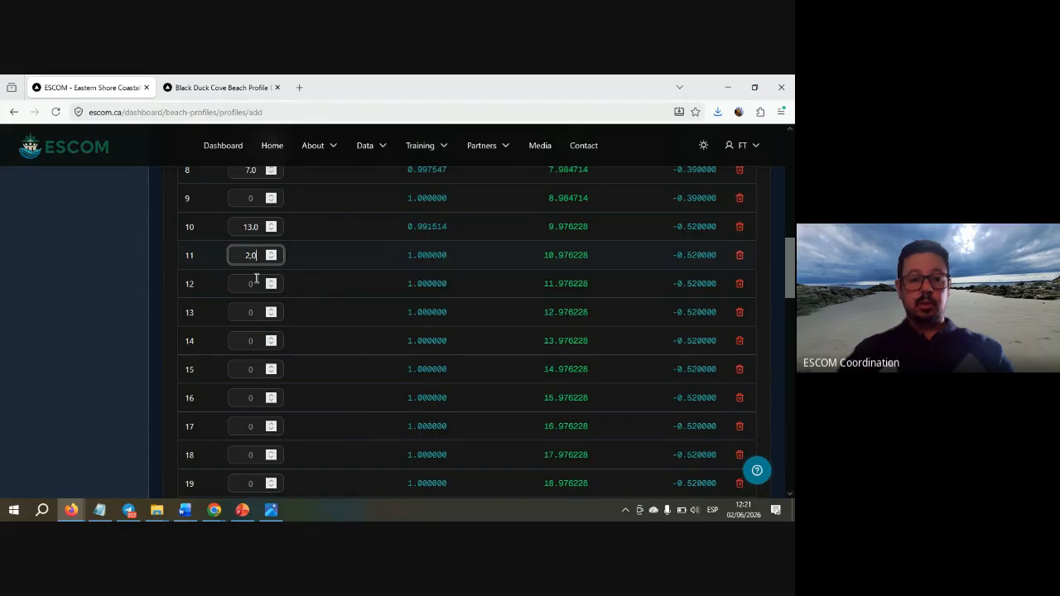
click(257, 281)
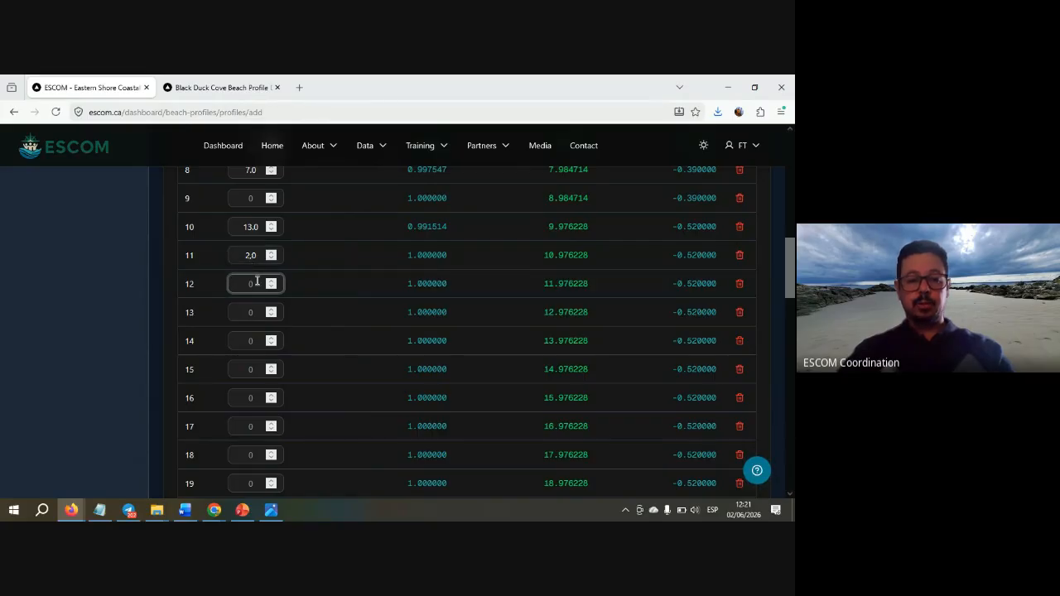
key(alt+Tab)
key(alt+Tab)
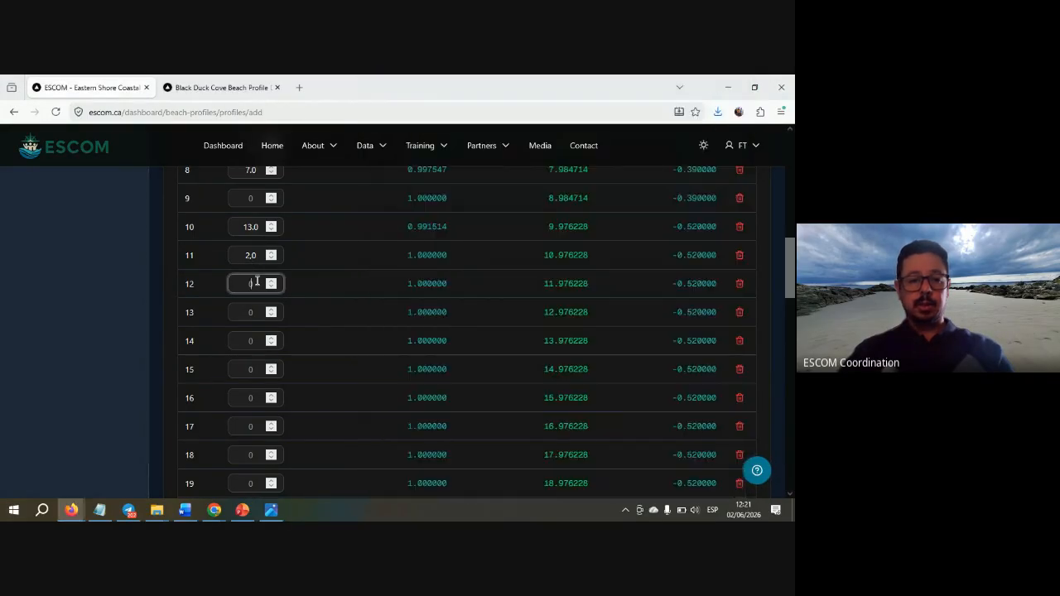
text(11.0)
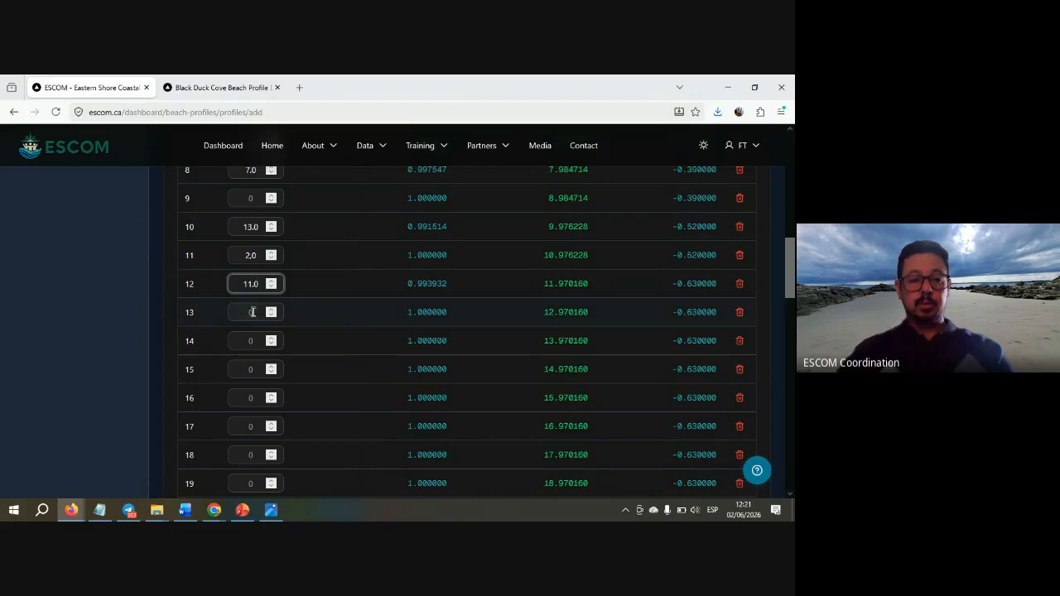
click(253, 312)
key(alt+Tab)
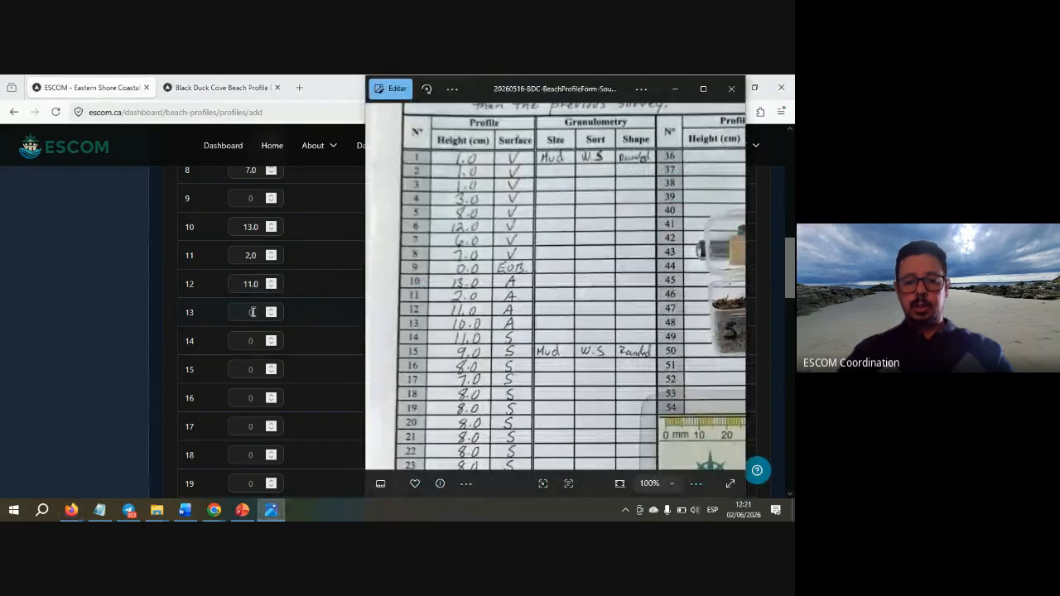
key(alt+Tab)
text(10)
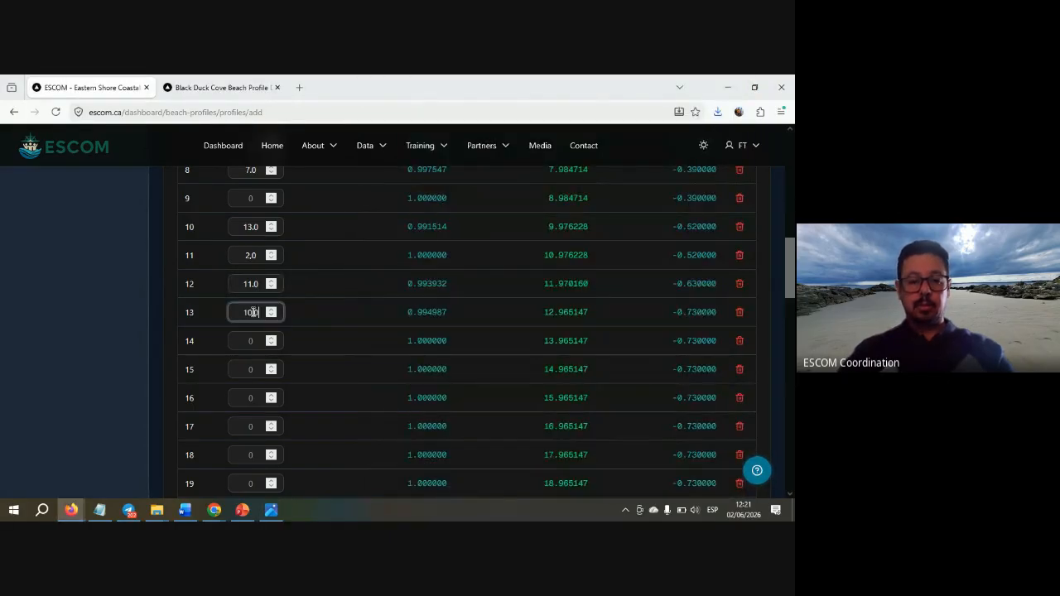
- Enter heights 11, 9.0 and 8 for profile points 14–16
key(alt+Tab)
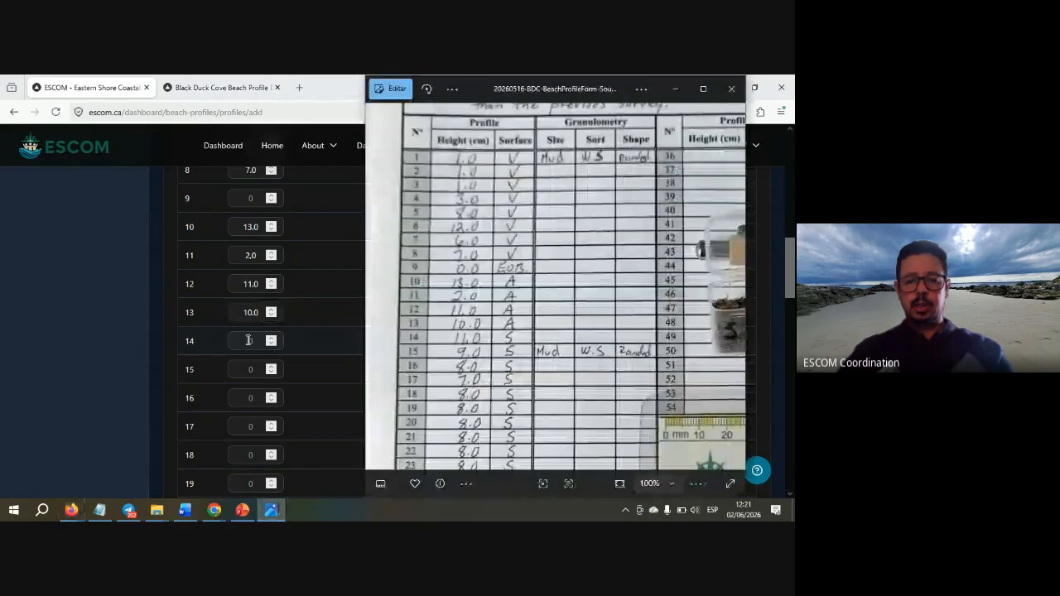
key(alt+Tab)
click(249, 340)
text(11)
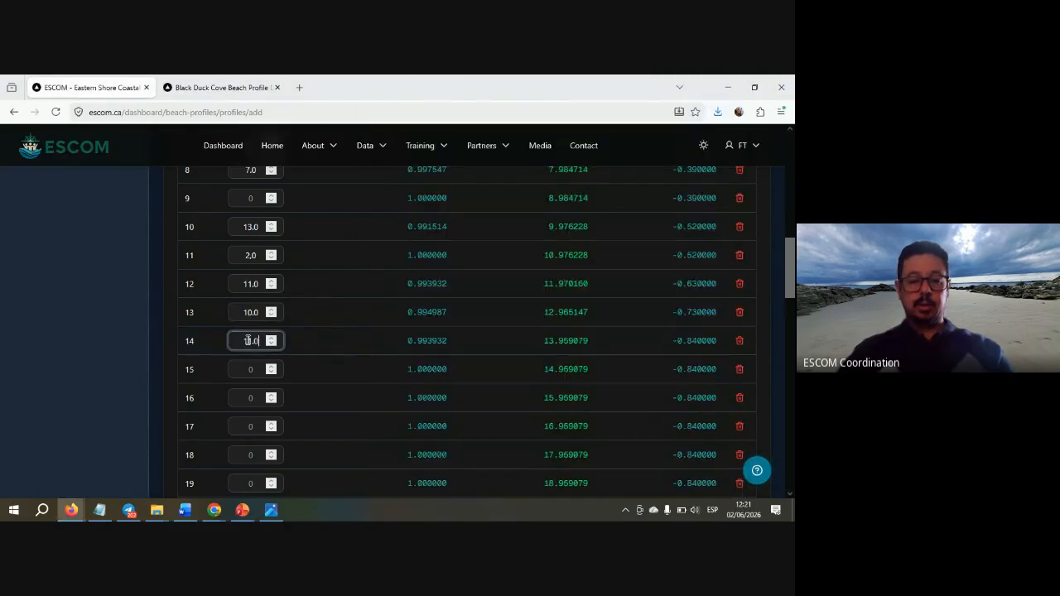
click(250, 369)
key(alt+Tab)
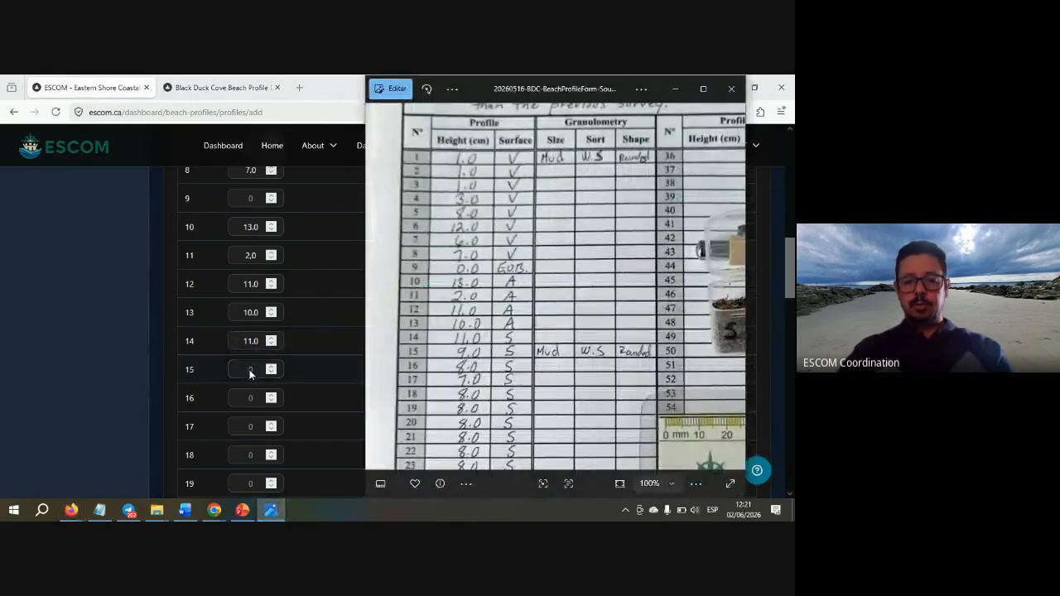
key(alt+Tab)
text(9.0)
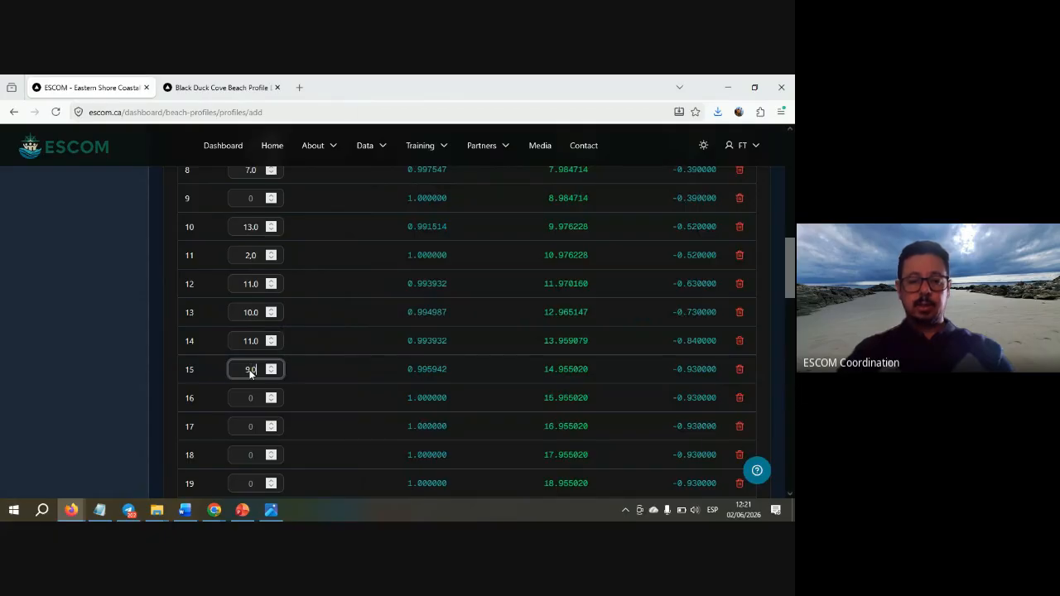
key(alt+Tab)
key(alt+Tab)
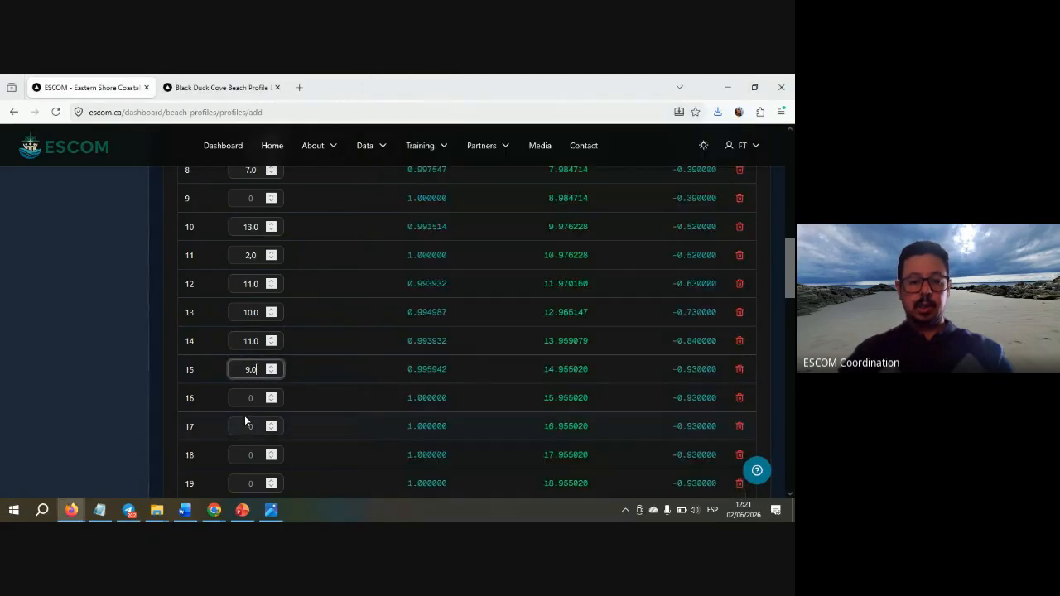
click(250, 400)
text(8)
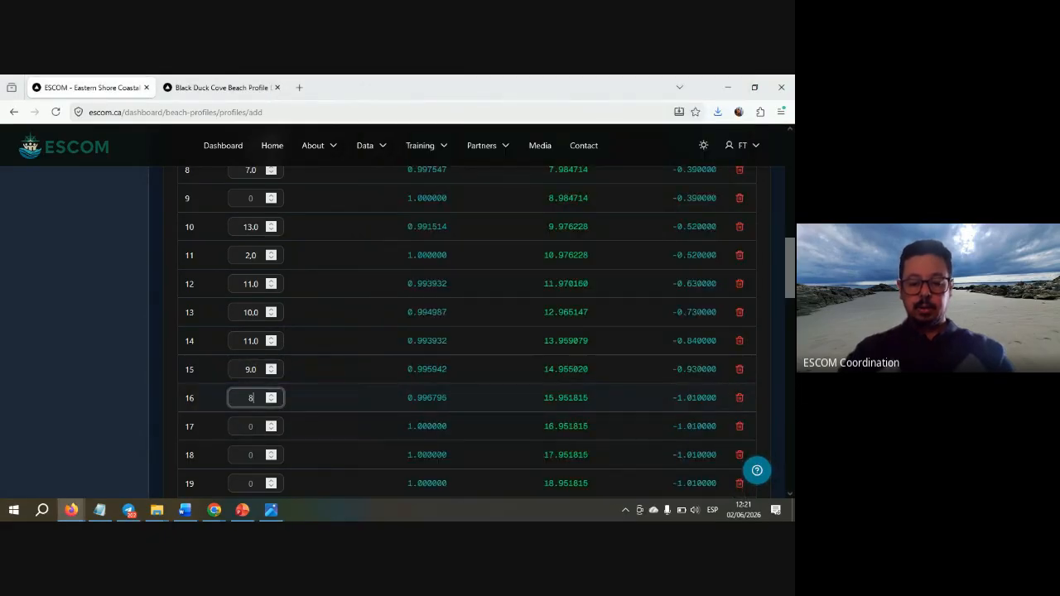
key(alt+Tab)
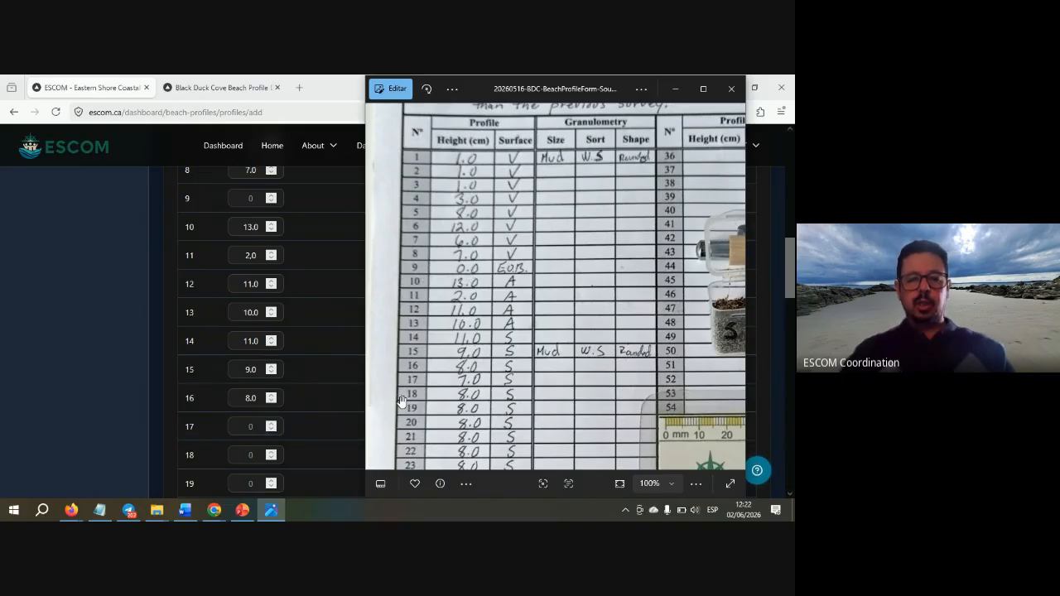
- Enter point heights from the handwritten sheet: 7.0 for point 17 and 8.0 for points 18–22
drag(471, 393, 474, 249)
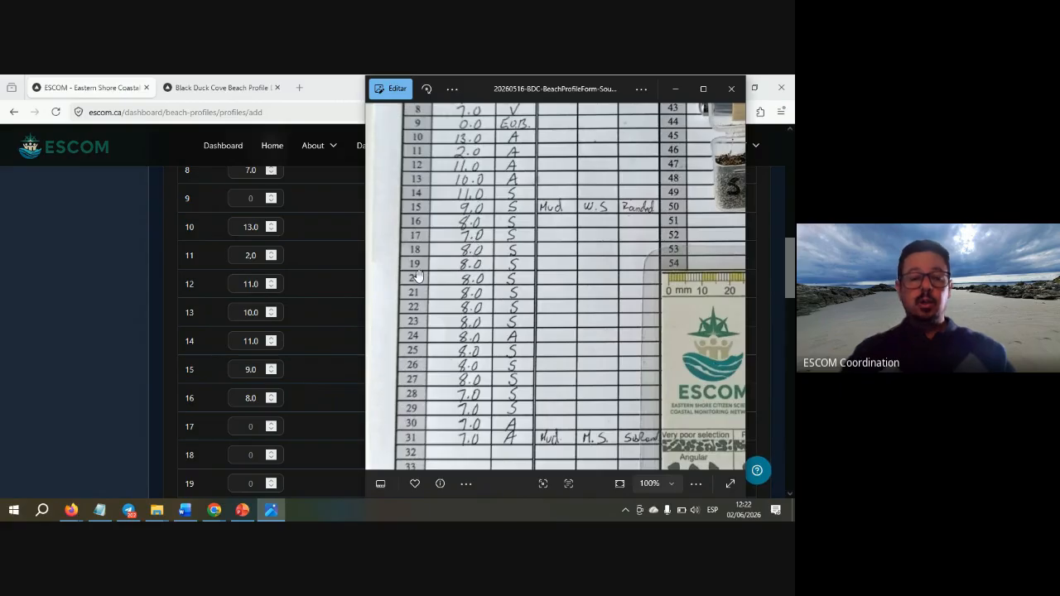
click(144, 414)
scroll(144, 414, down, 3)
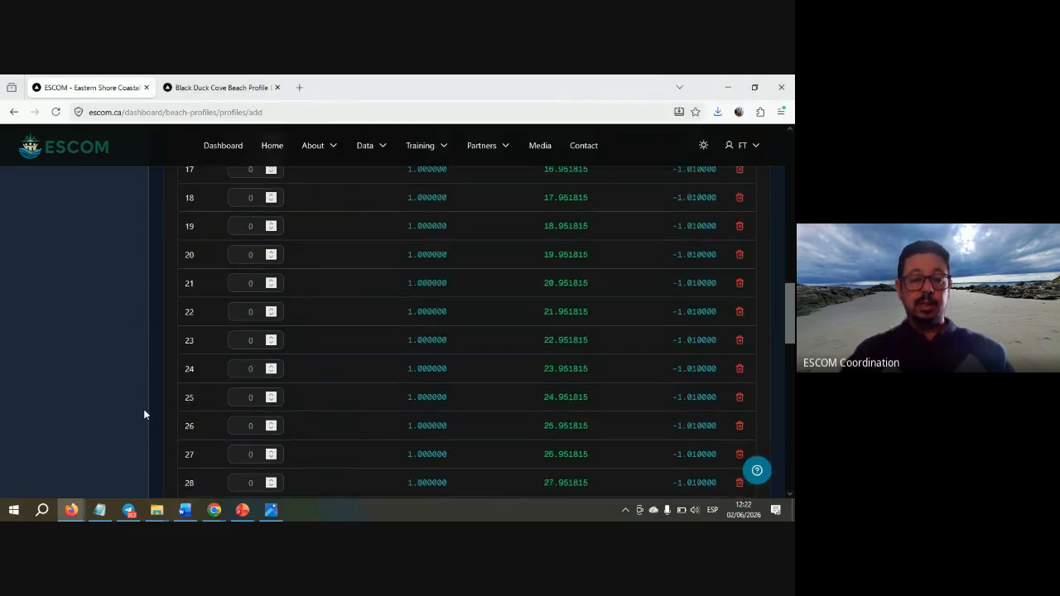
scroll(144, 414, up, 1)
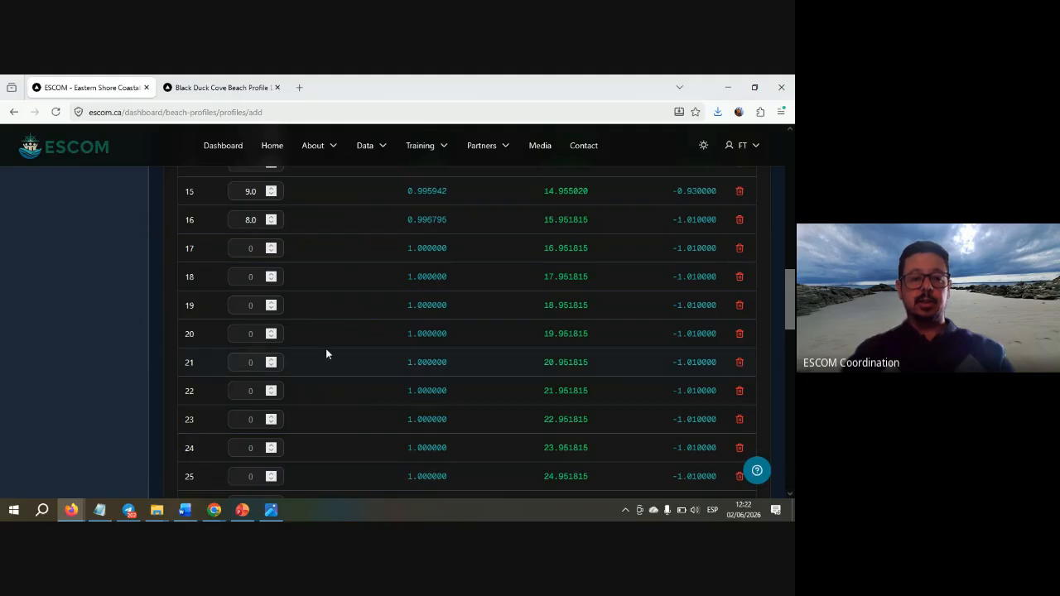
key(alt+Tab)
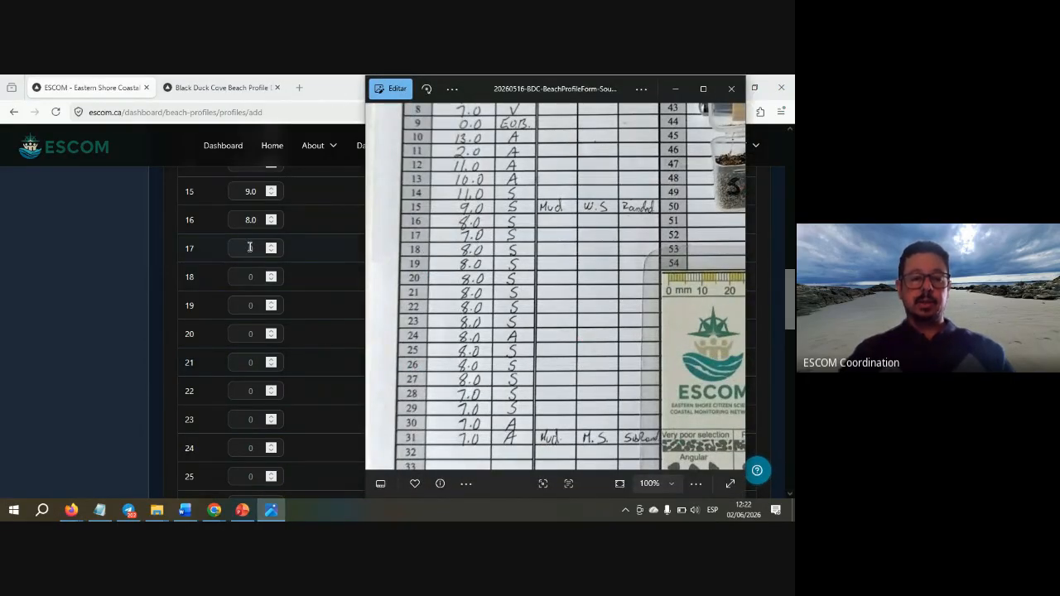
click(250, 247)
text(7.)
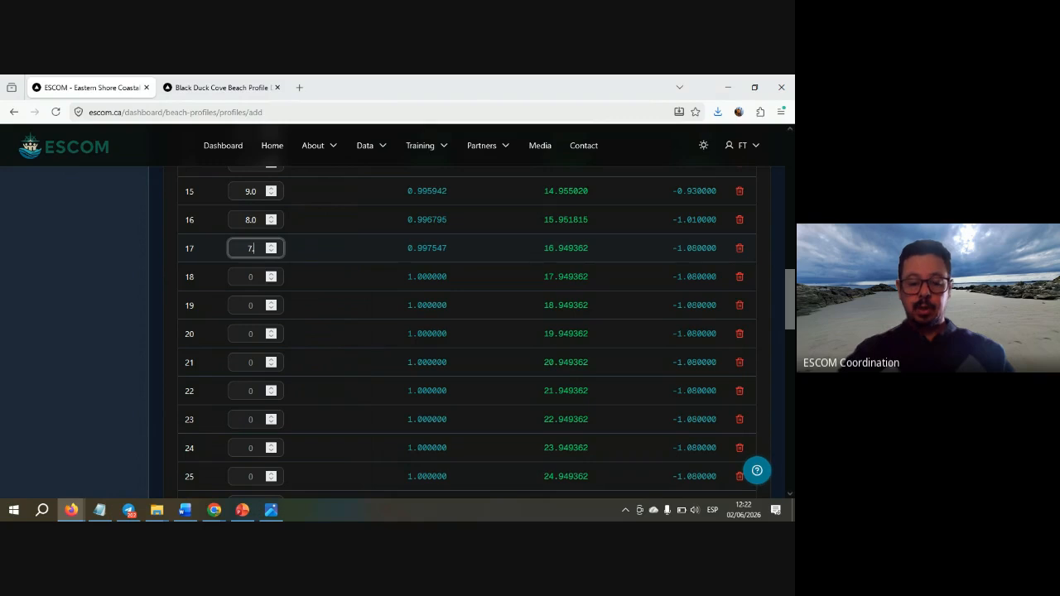
text(0)
click(250, 277)
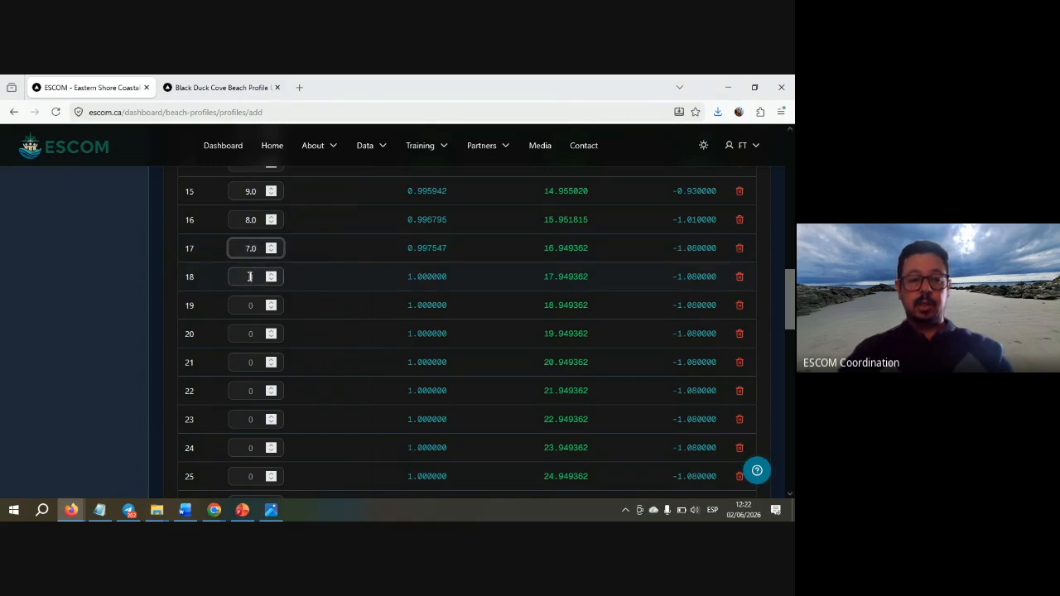
key(alt+Tab)
key(alt+Tab)
text(8)
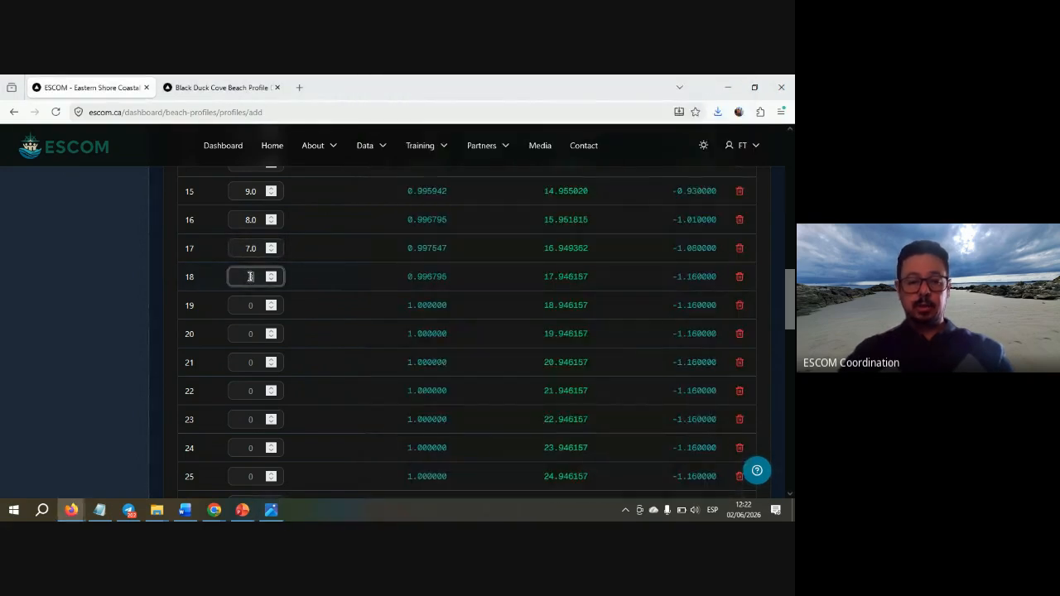
text(.0)
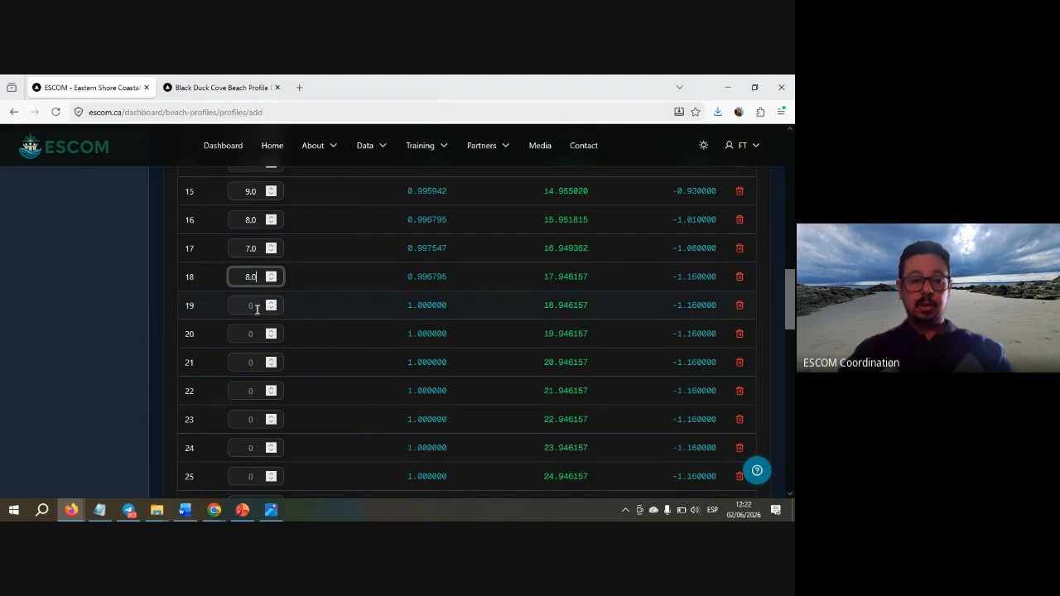
click(257, 307)
key(alt+Tab)
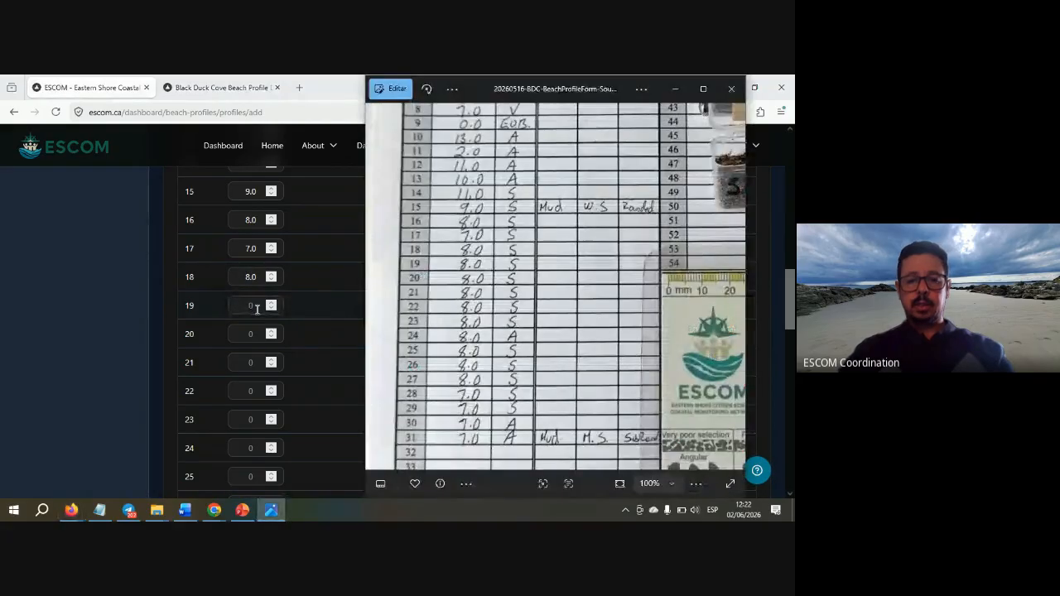
key(alt+Tab)
text(8.0)
key(alt+Tab)
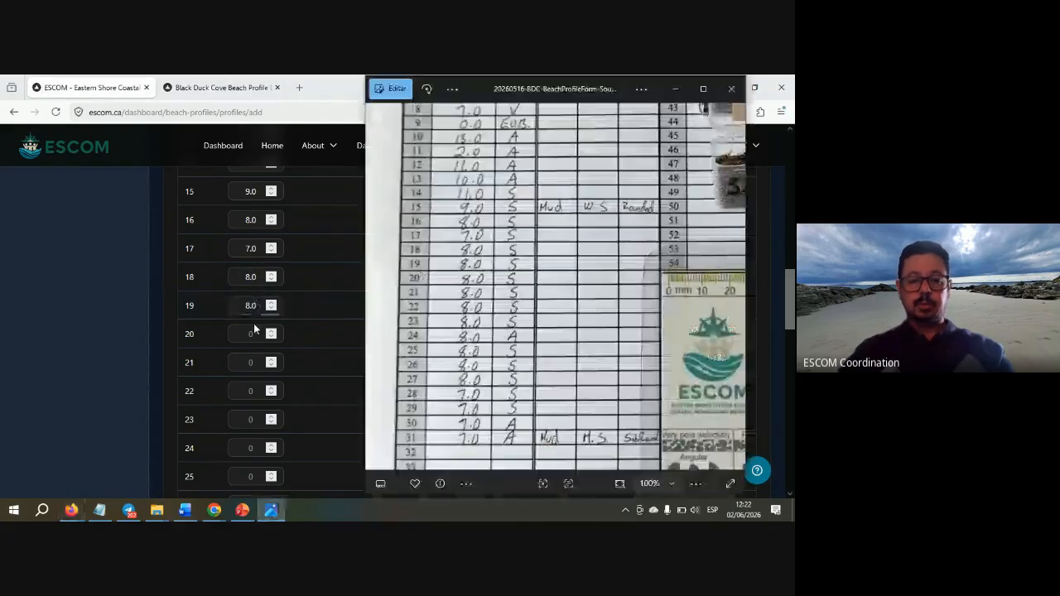
key(alt+Tab)
click(251, 333)
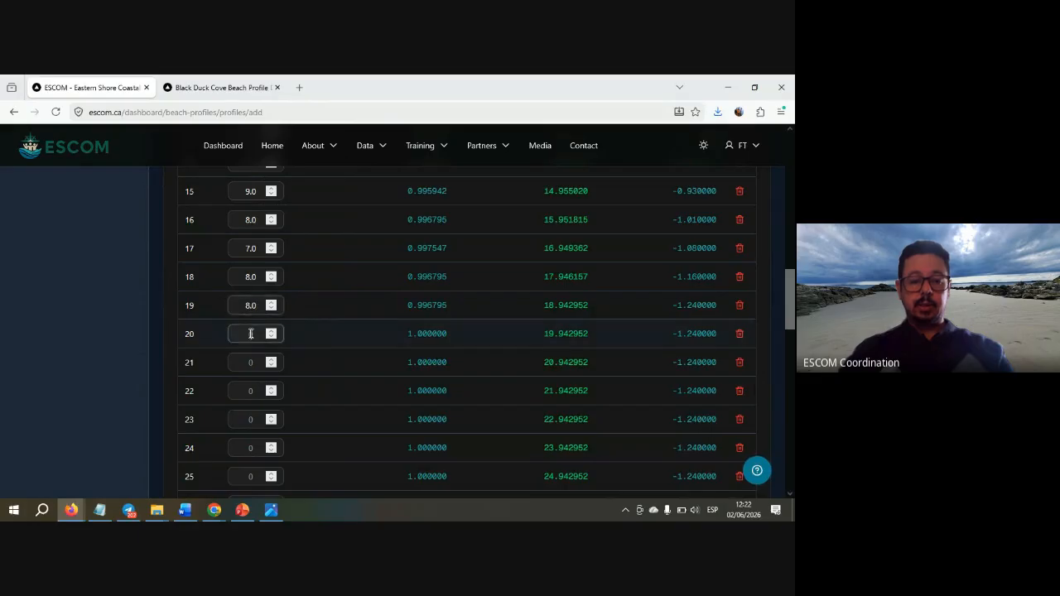
text(8.)
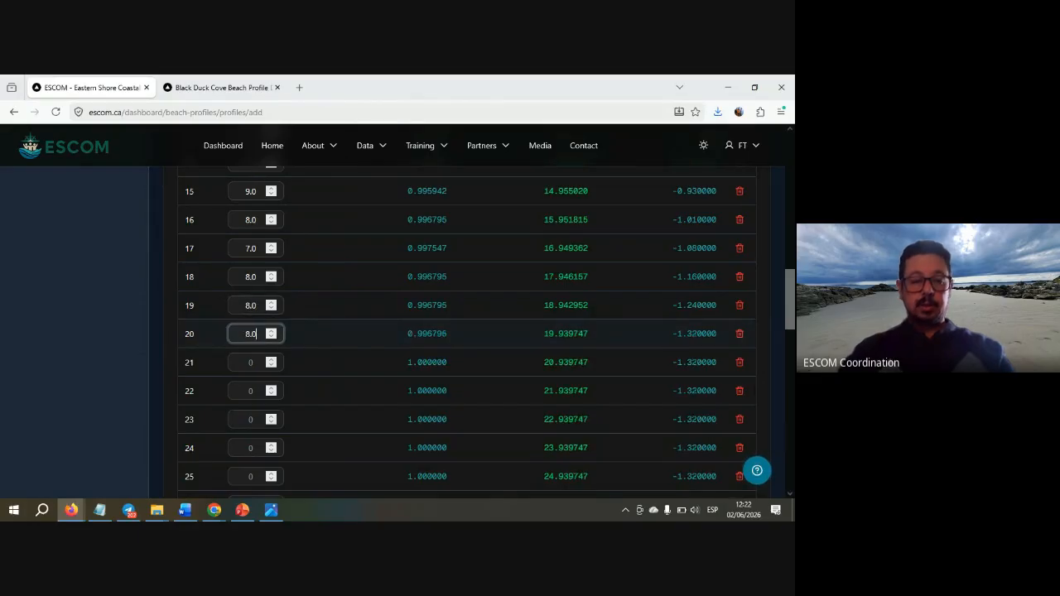
click(254, 360)
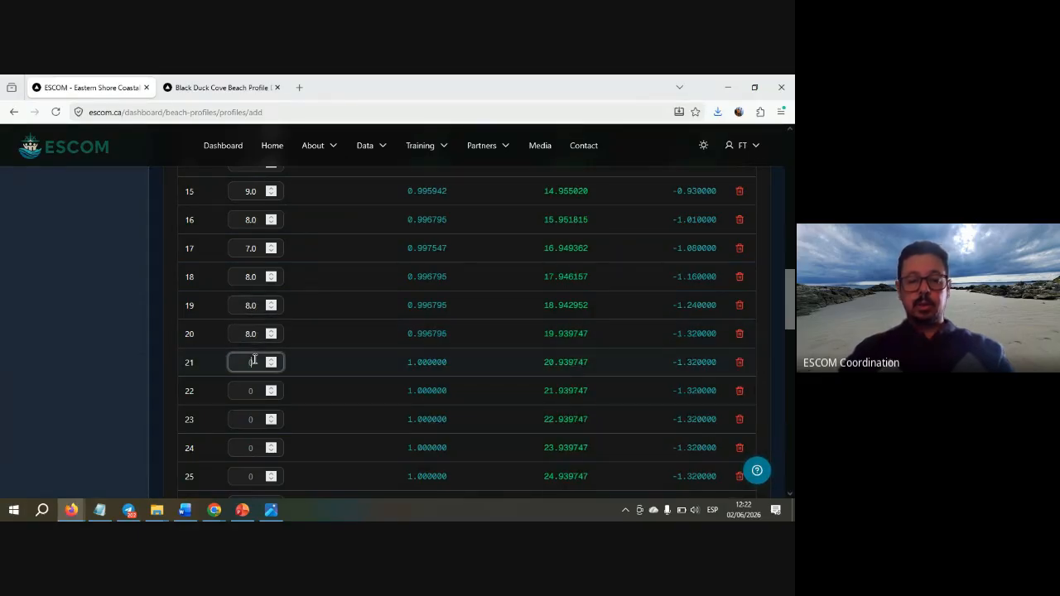
key(alt+Tab)
key(alt+Tab)
text(8)
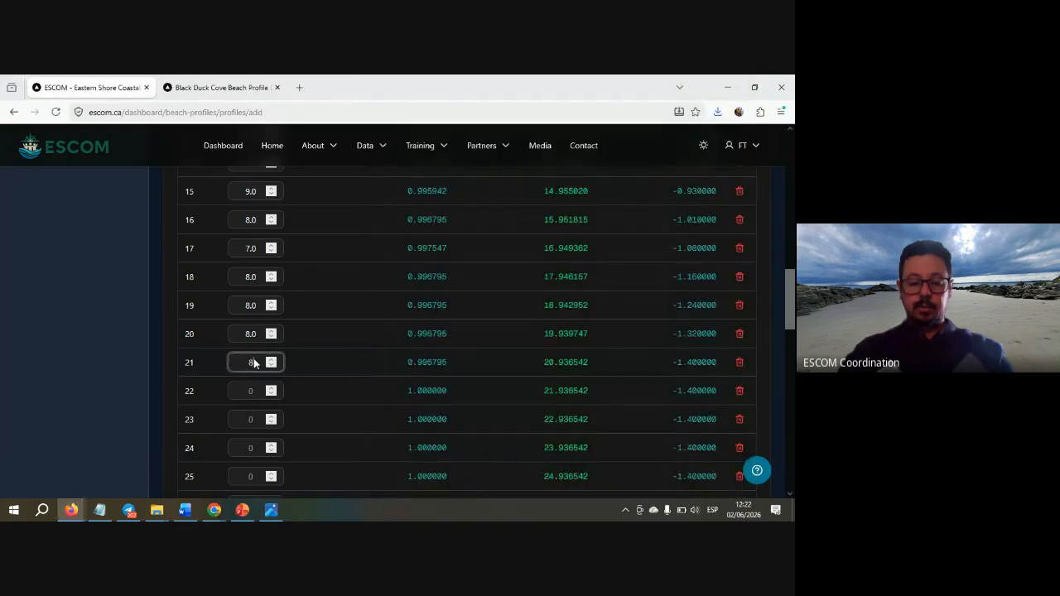
text(.0)
click(253, 390)
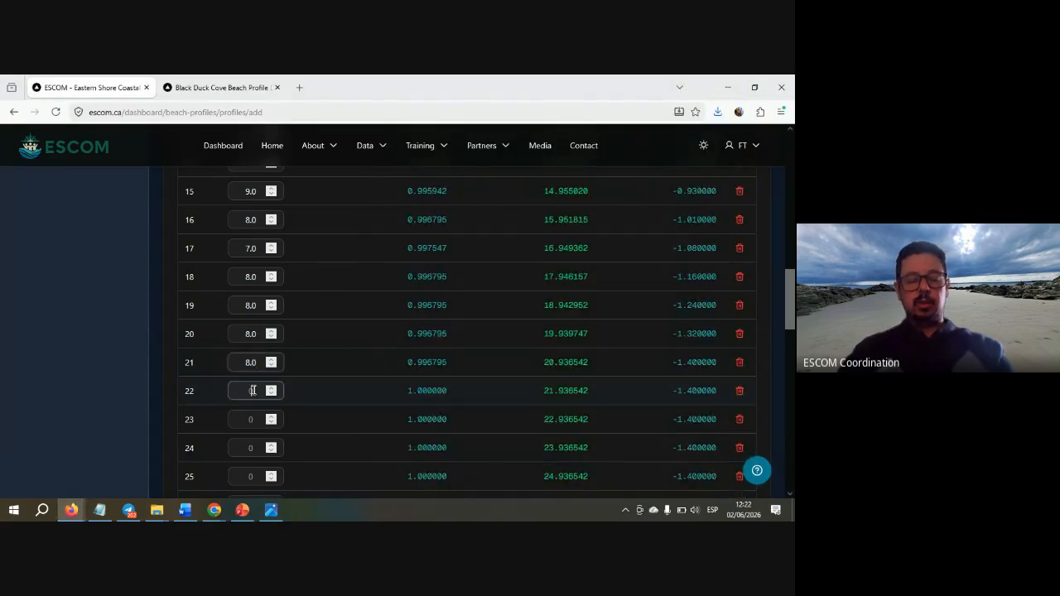
click(253, 390)
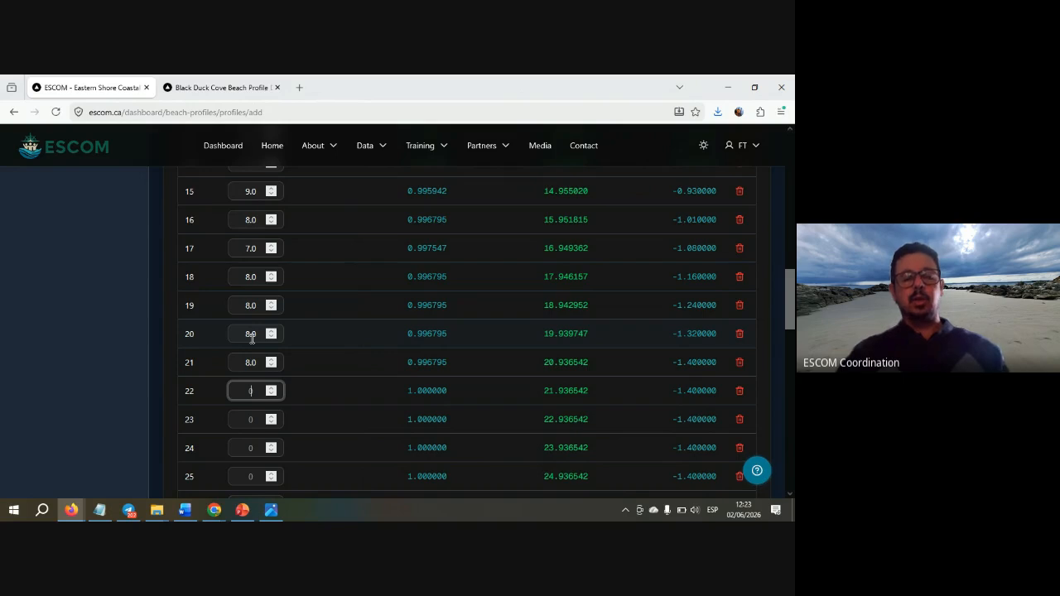
key(alt+Tab)
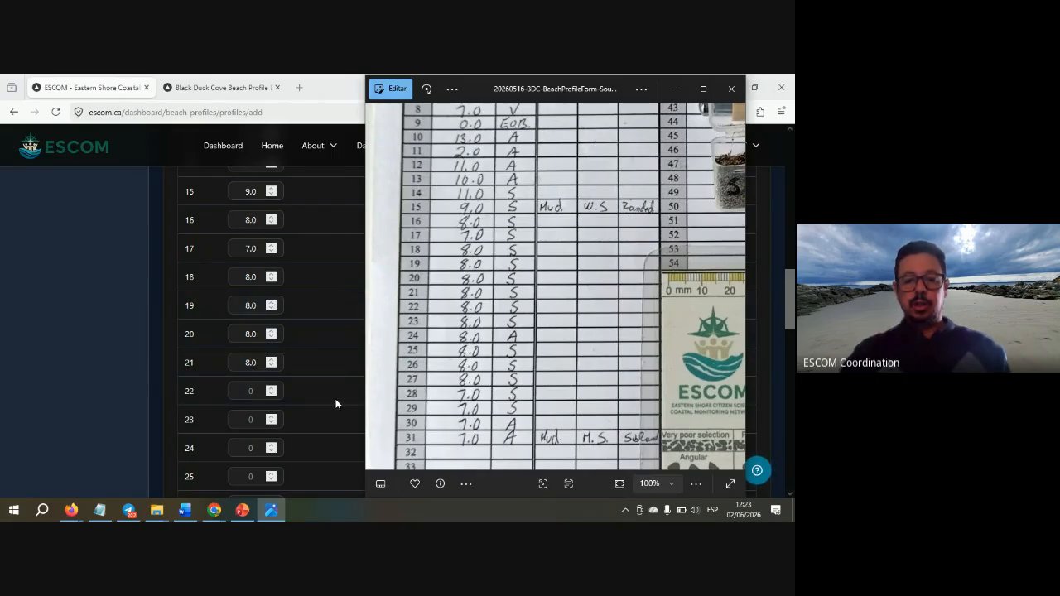
click(252, 396)
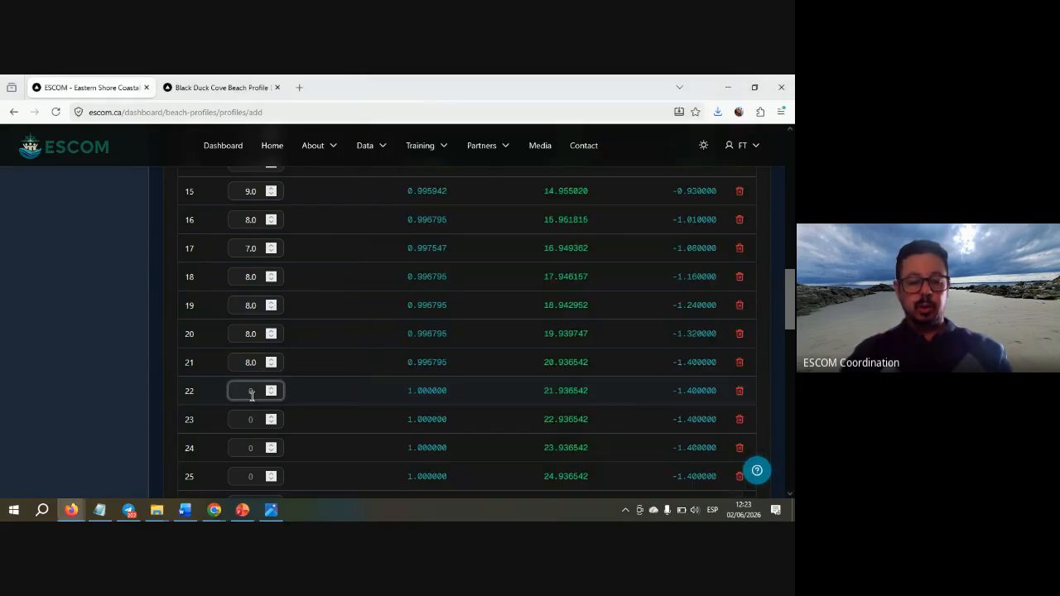
text(8)
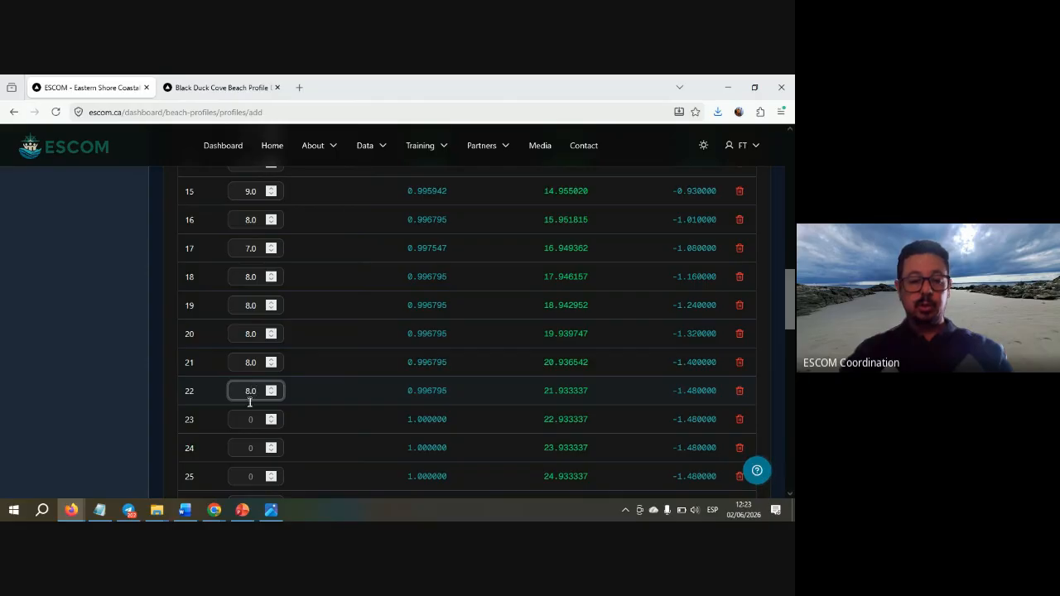
- Enter a height of 8.0 for each of points 23 through 27
click(248, 422)
key(alt+Tab)
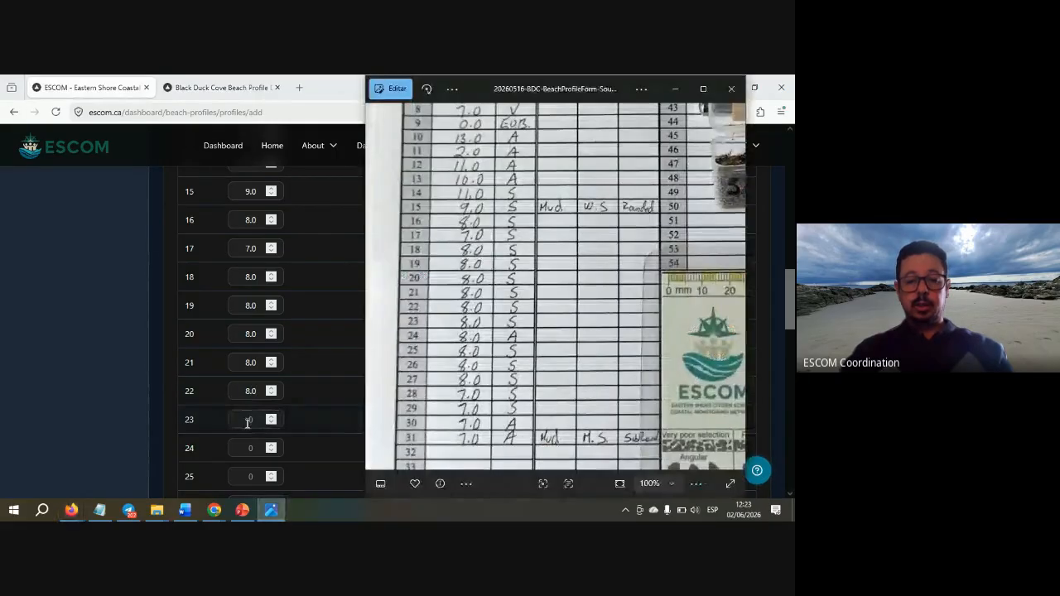
key(alt+Tab)
text(8.0)
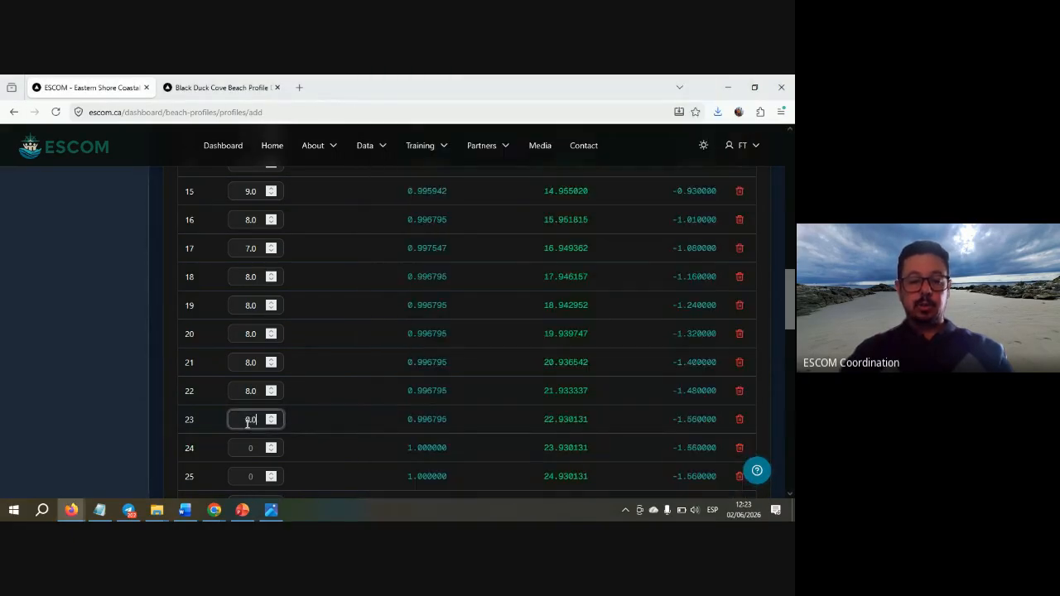
key(alt+Tab)
key(alt+Tab)
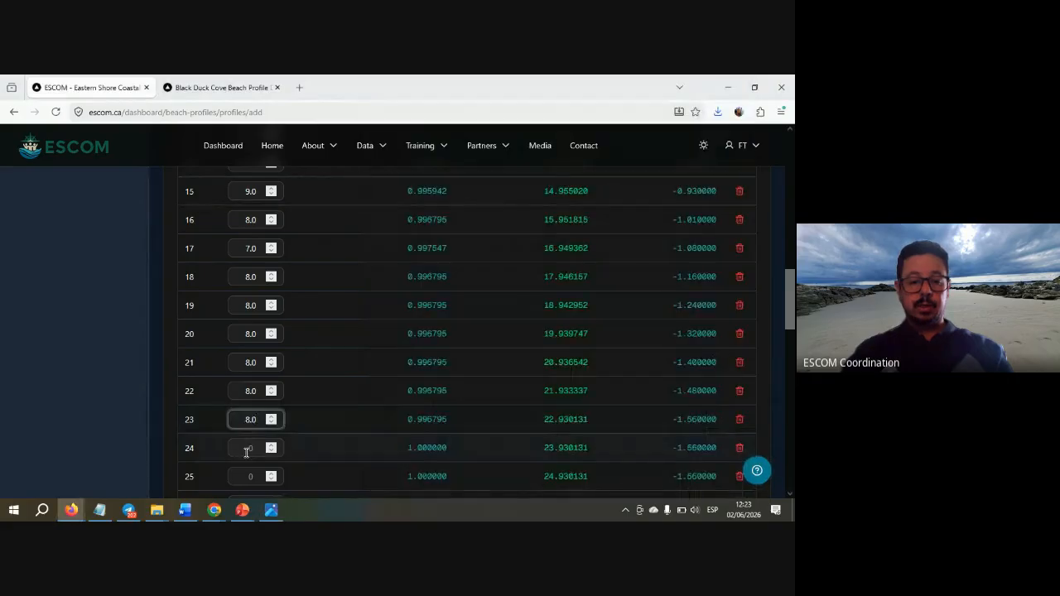
click(246, 452)
text(8.0)
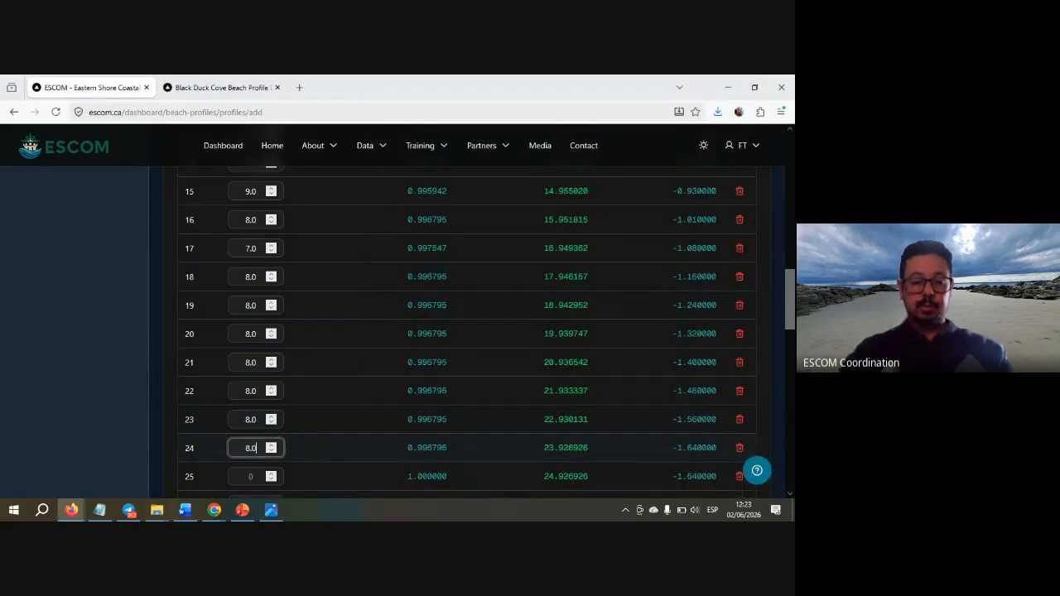
key(alt+Tab)
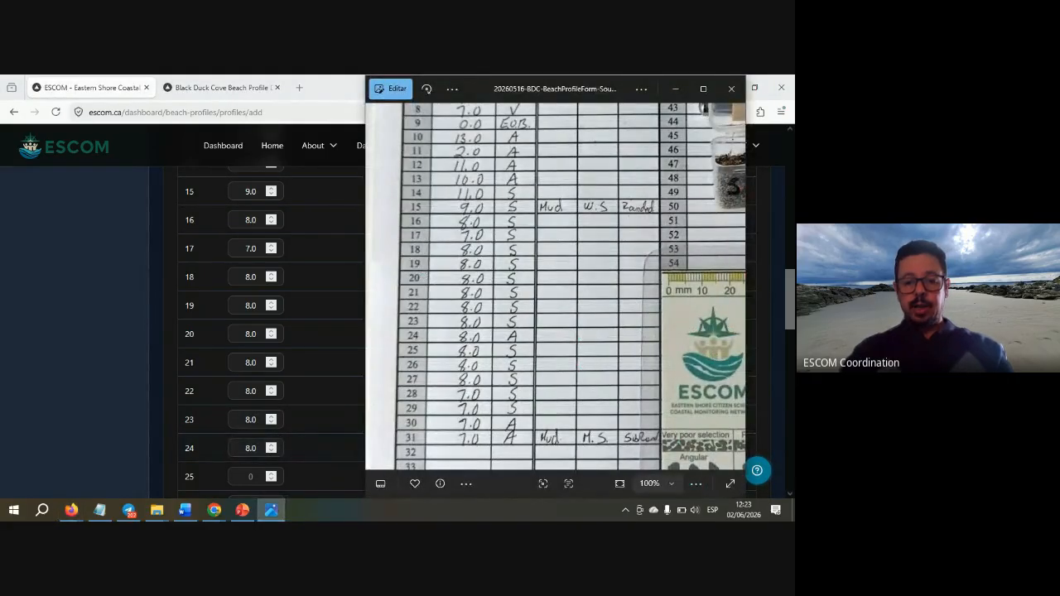
key(alt+Tab)
click(247, 480)
text(8.)
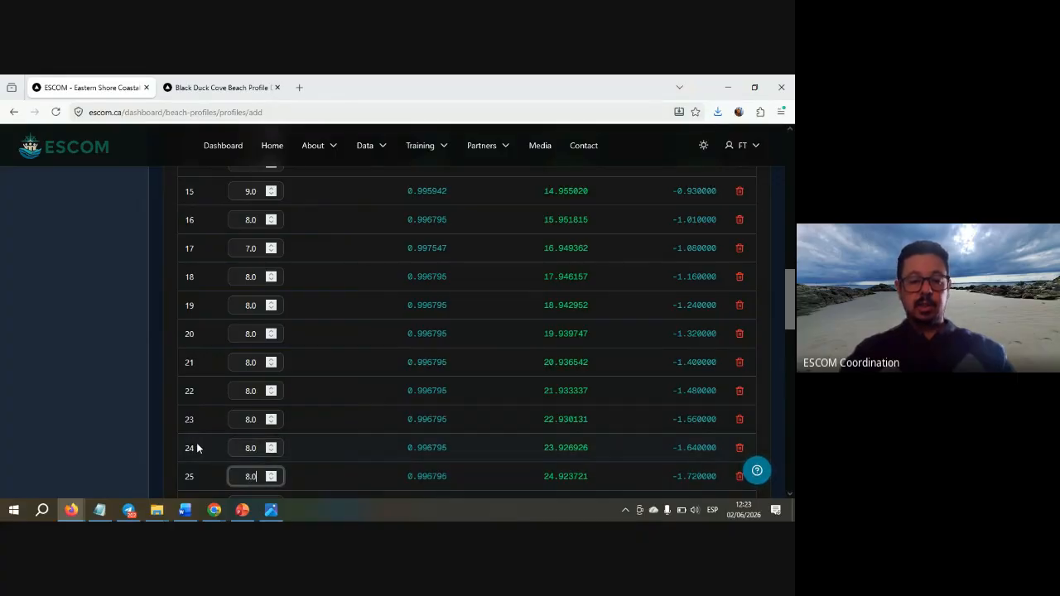
scroll(197, 448, down, 3)
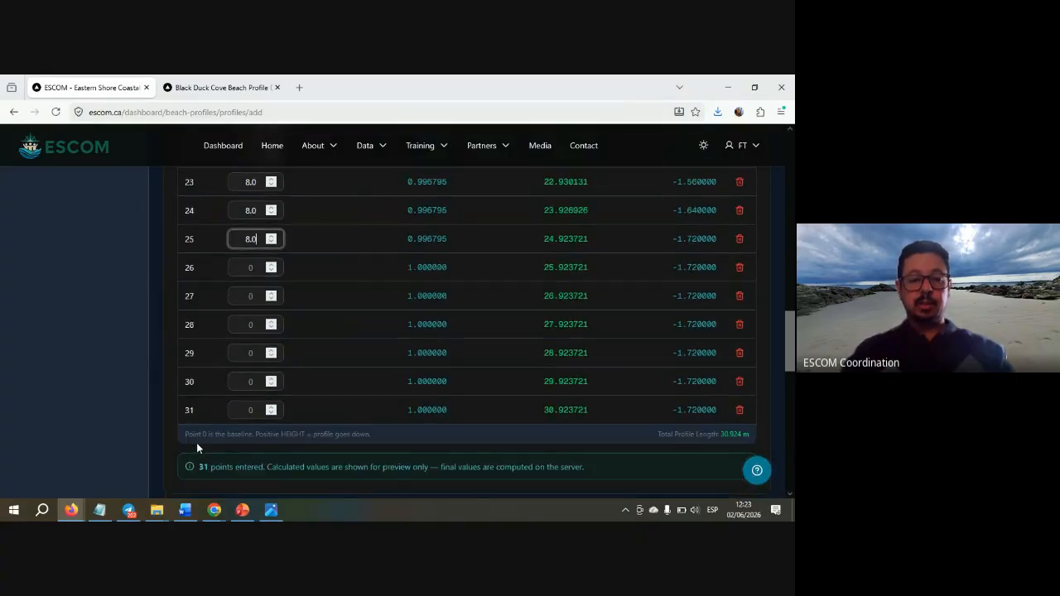
key(alt+Tab)
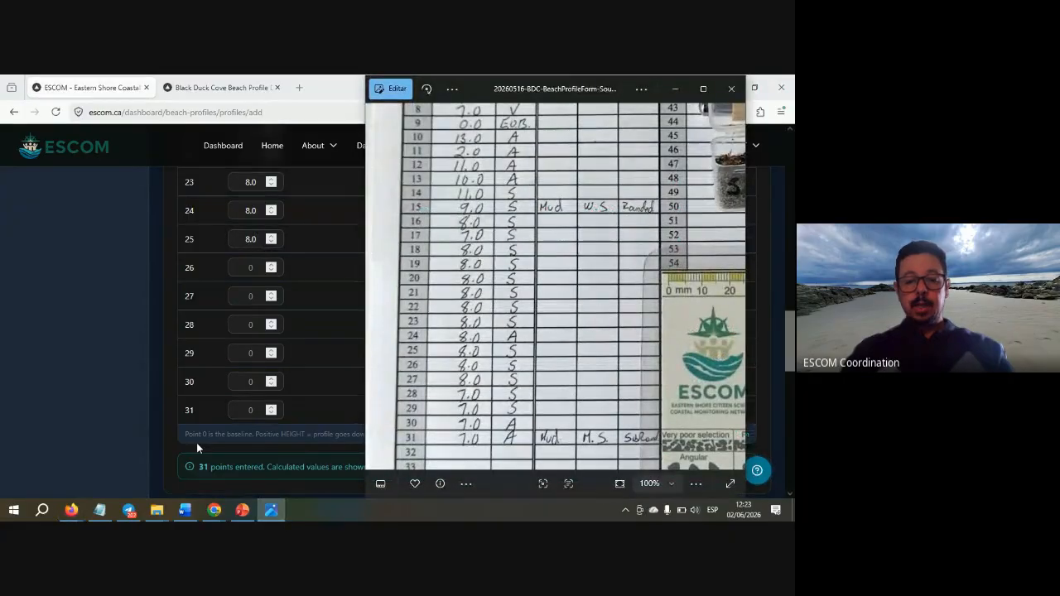
key(alt+Tab)
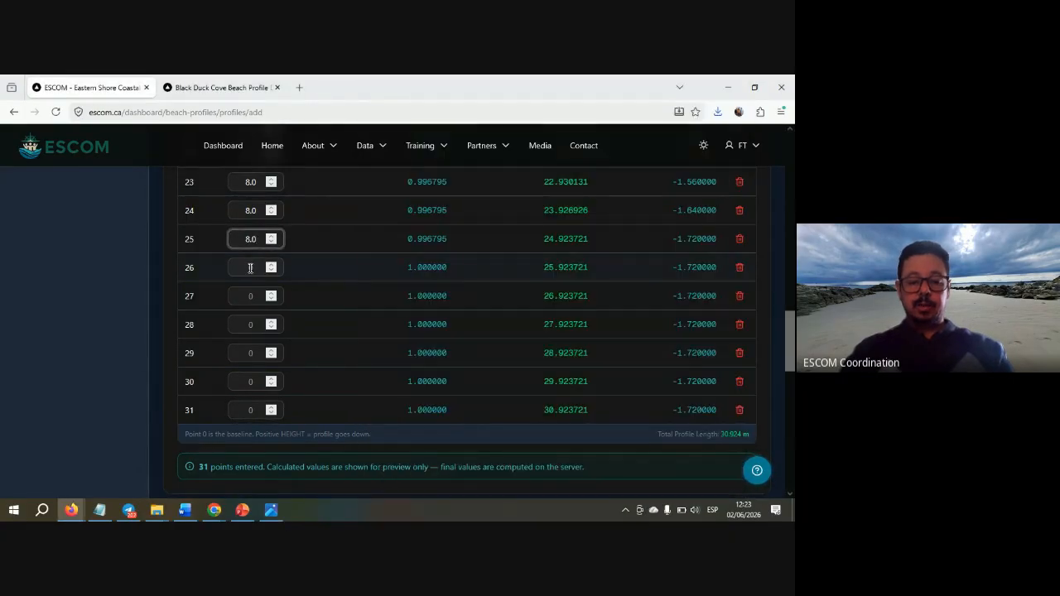
click(250, 268)
text(8.)
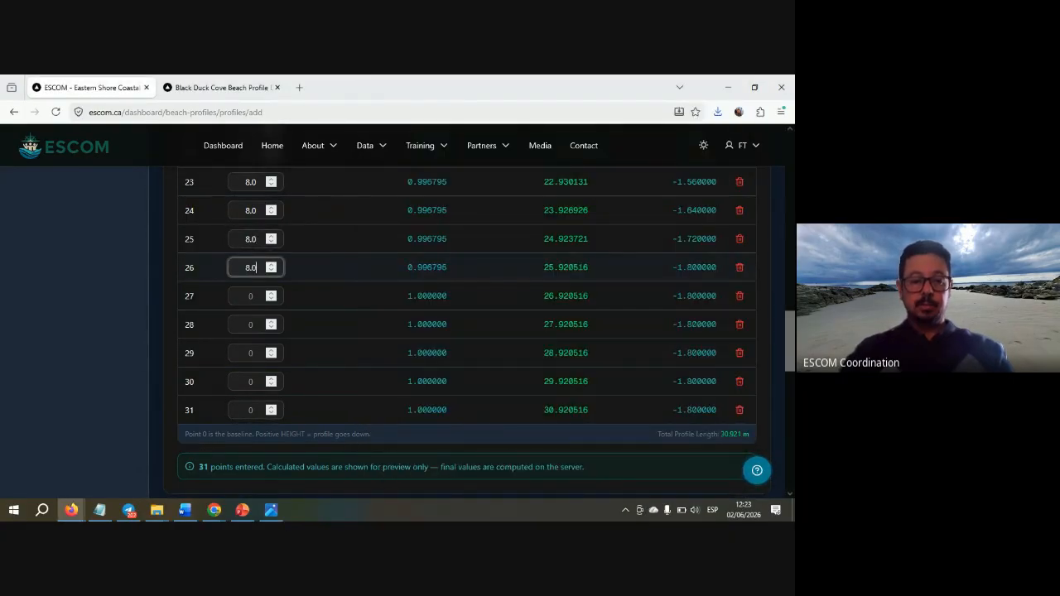
key(alt+Tab)
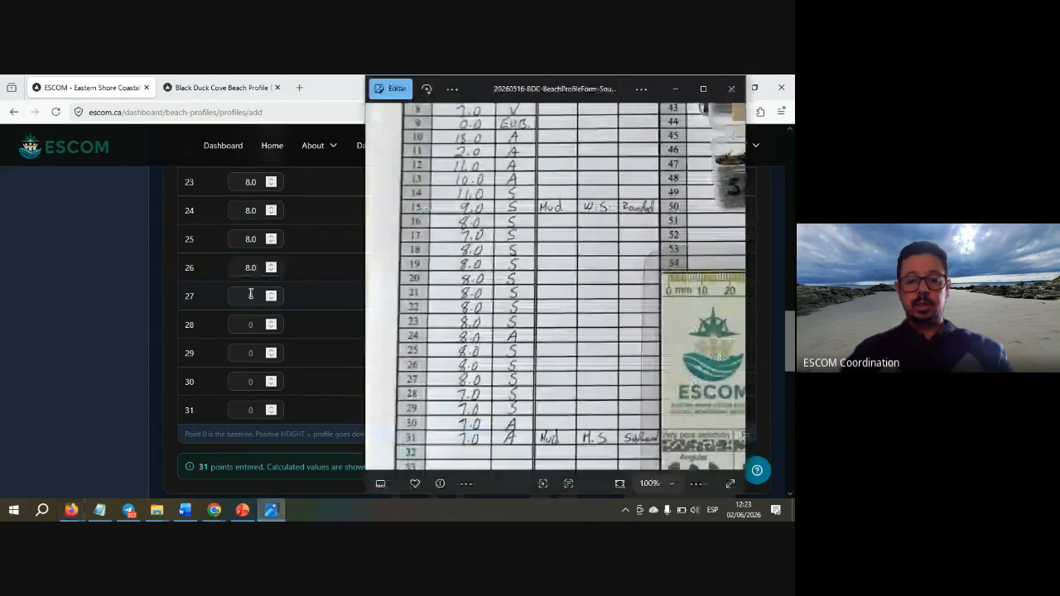
key(alt+Tab)
click(250, 295)
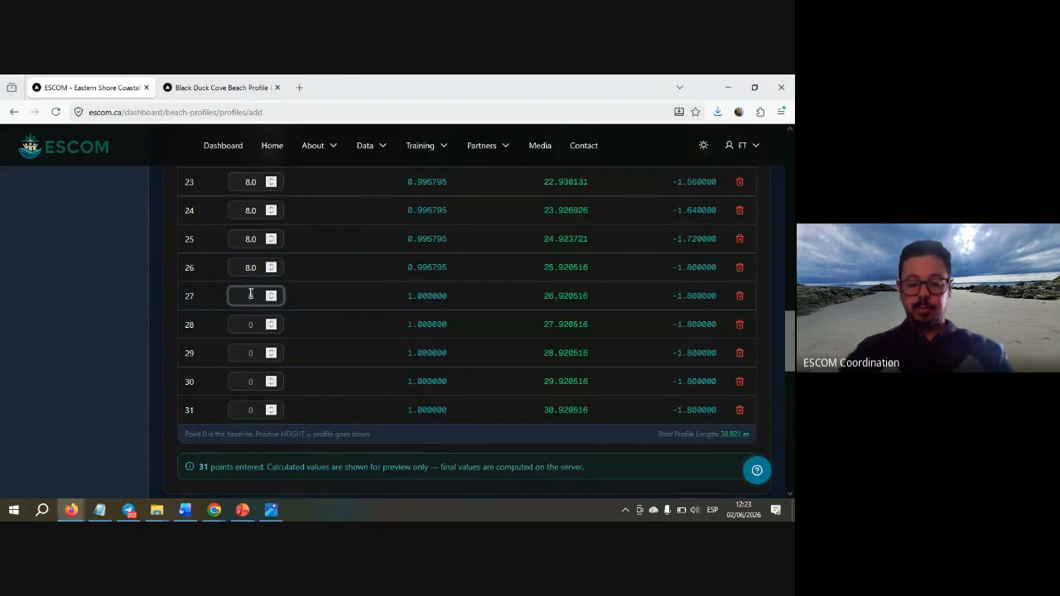
text(8)
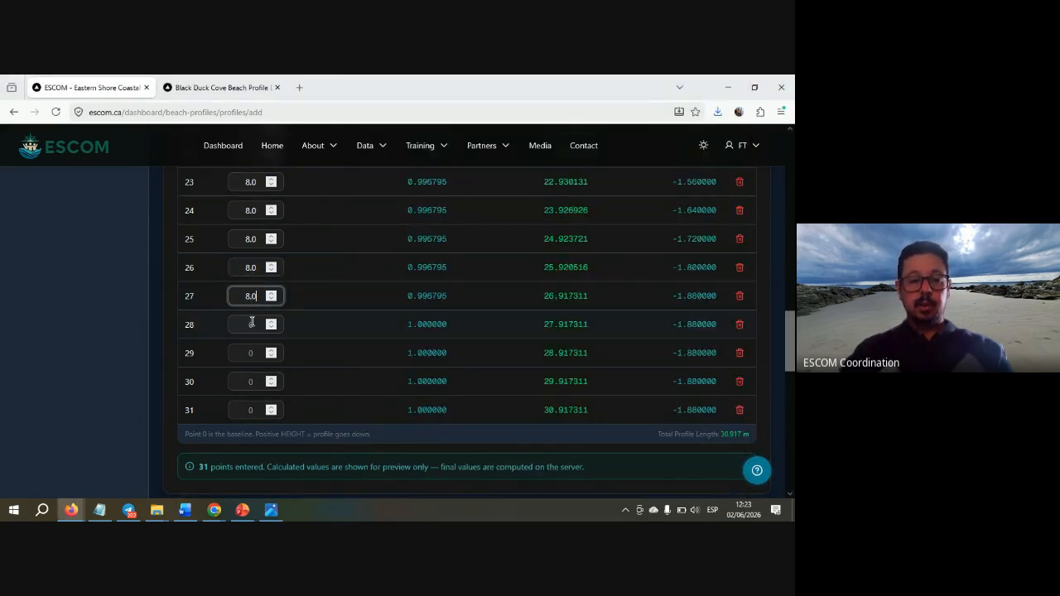
- Enter a height of 7.0 for each of points 28 through 31
key(alt+Tab)
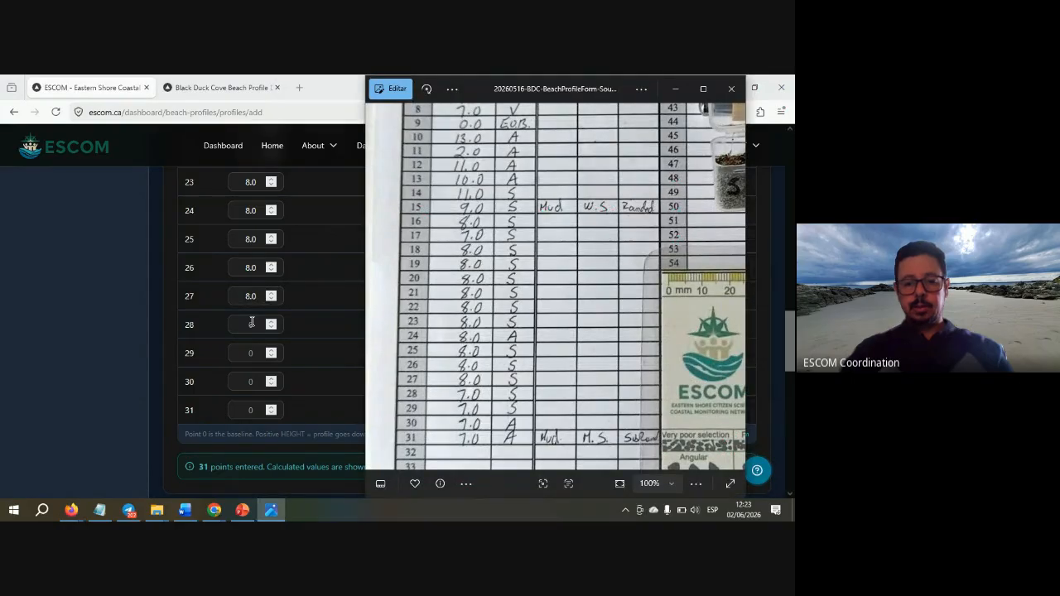
key(alt+Tab)
text(7)
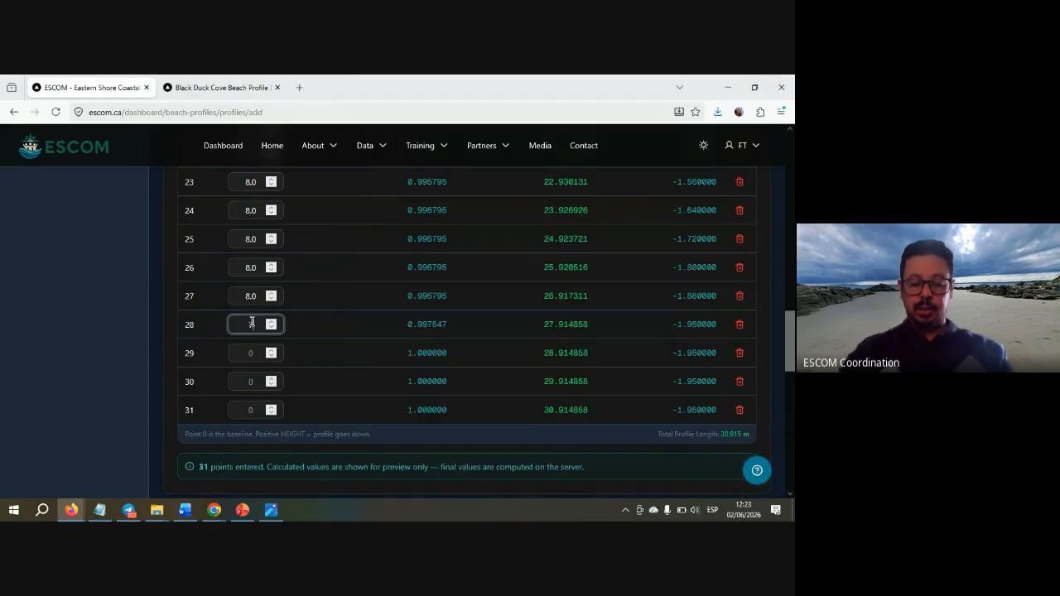
key(alt+Tab)
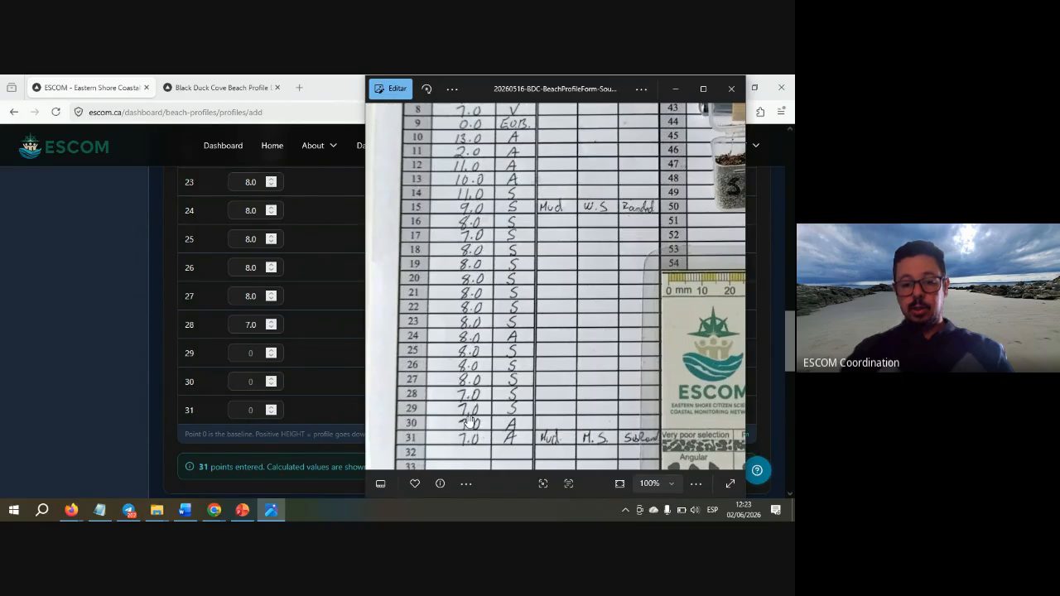
key(alt+Tab)
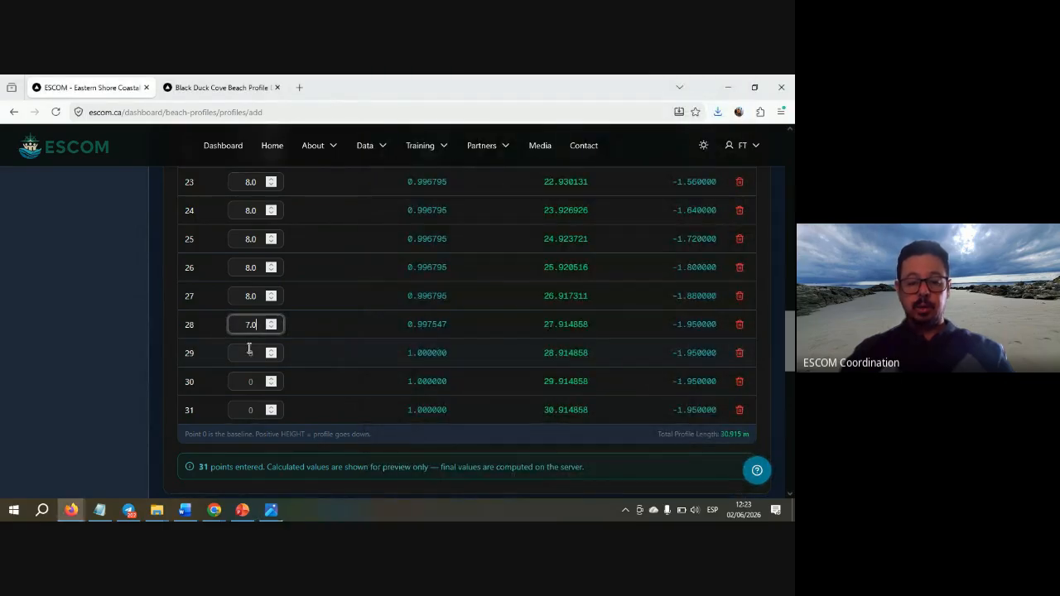
click(249, 348)
text(7.0)
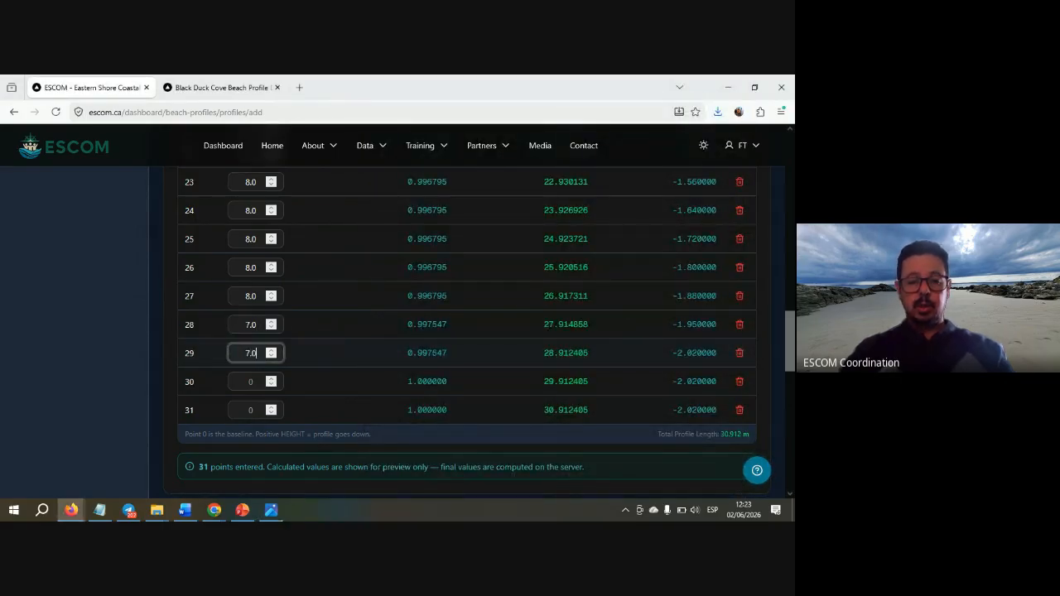
key(alt+Tab)
key(alt+Tab)
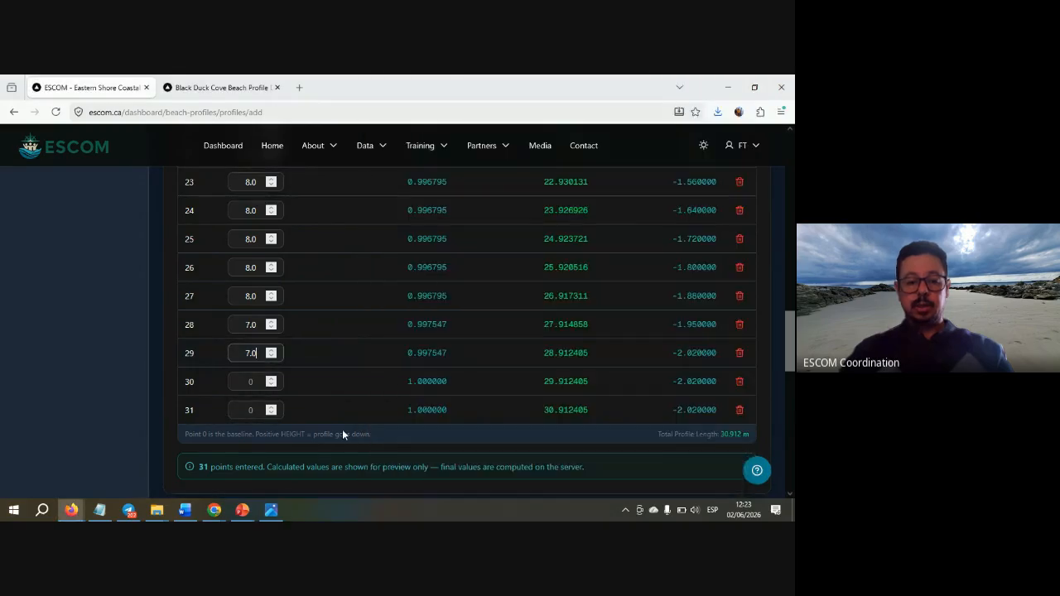
click(252, 382)
text(7)
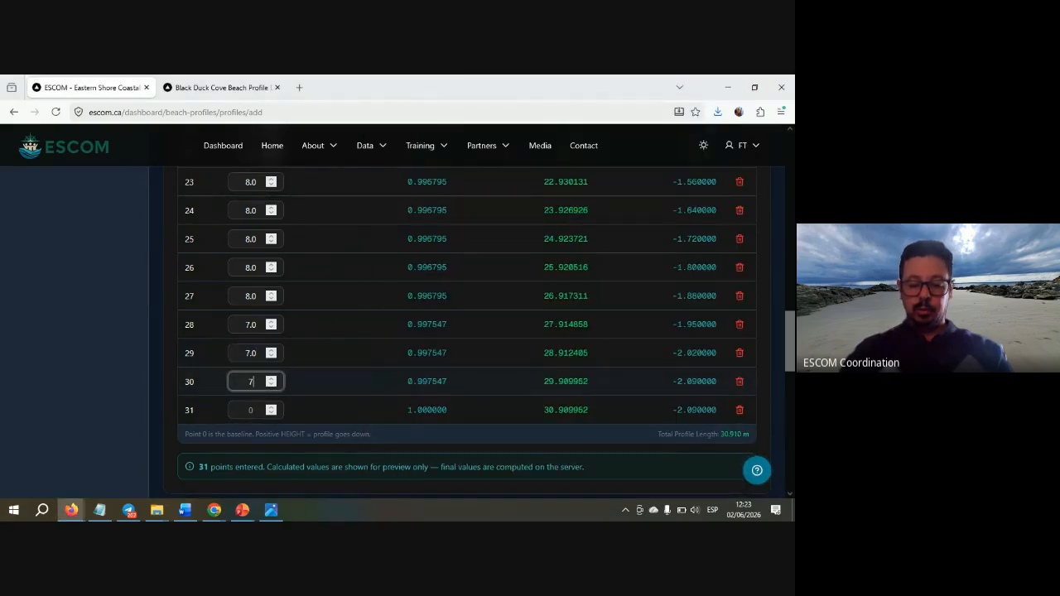
text(.0)
click(251, 410)
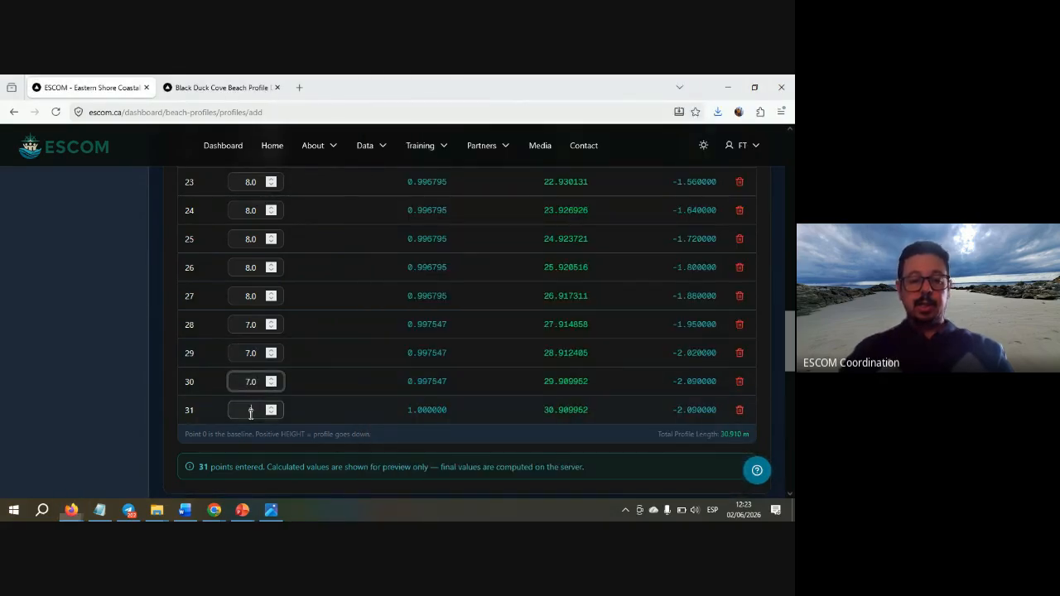
key(alt+Tab)
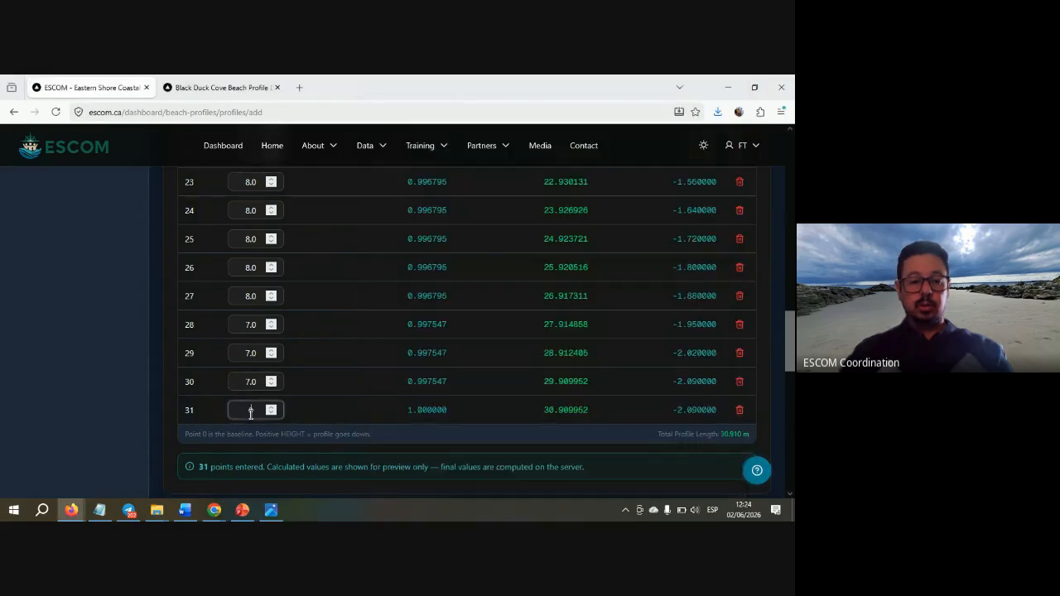
key(alt+Tab)
text(7)
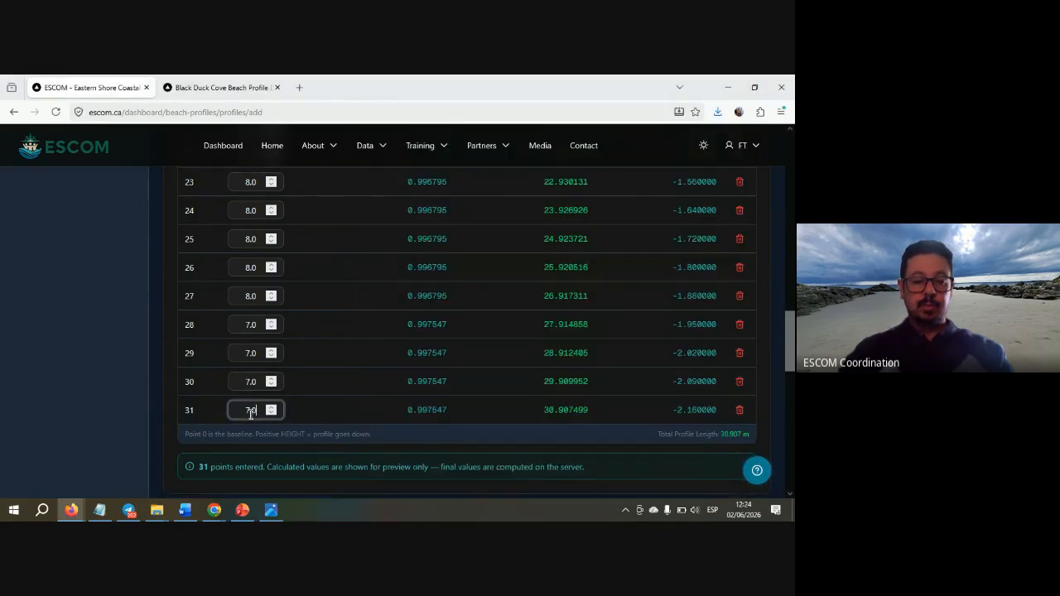
click(132, 376)
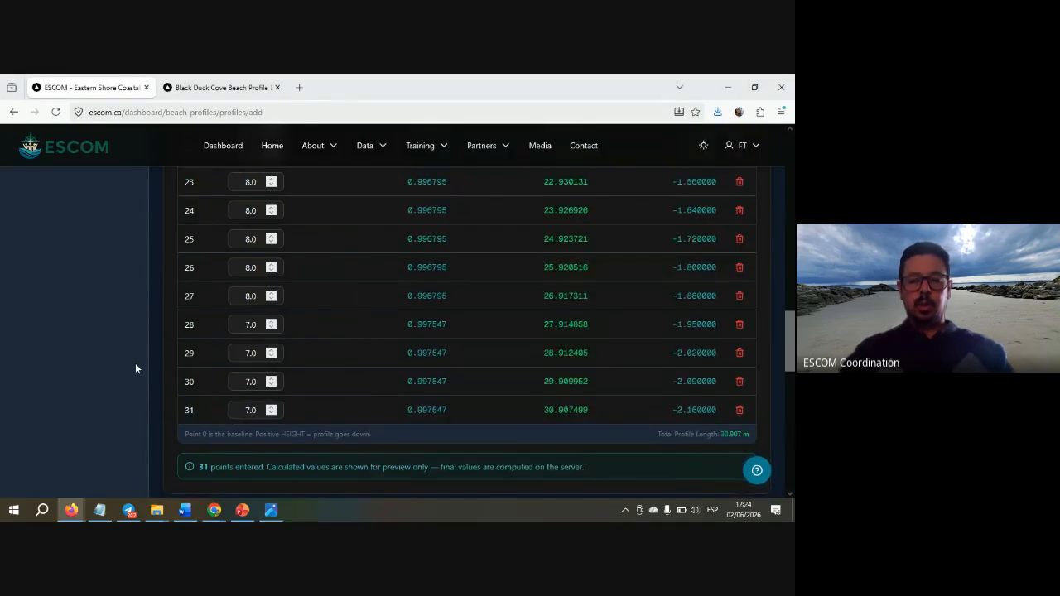
- Check the 31 entered heights against the handwritten sheet, then scroll down to Observations (Optional)
scroll(136, 369, up, 7)
scroll(135, 369, up, 2)
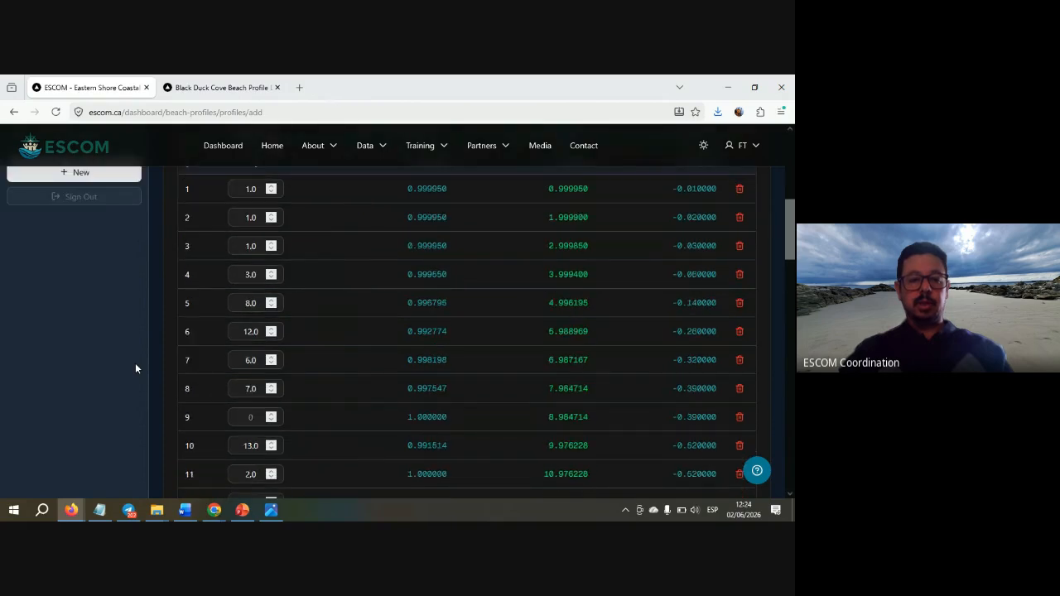
scroll(136, 369, down, 10)
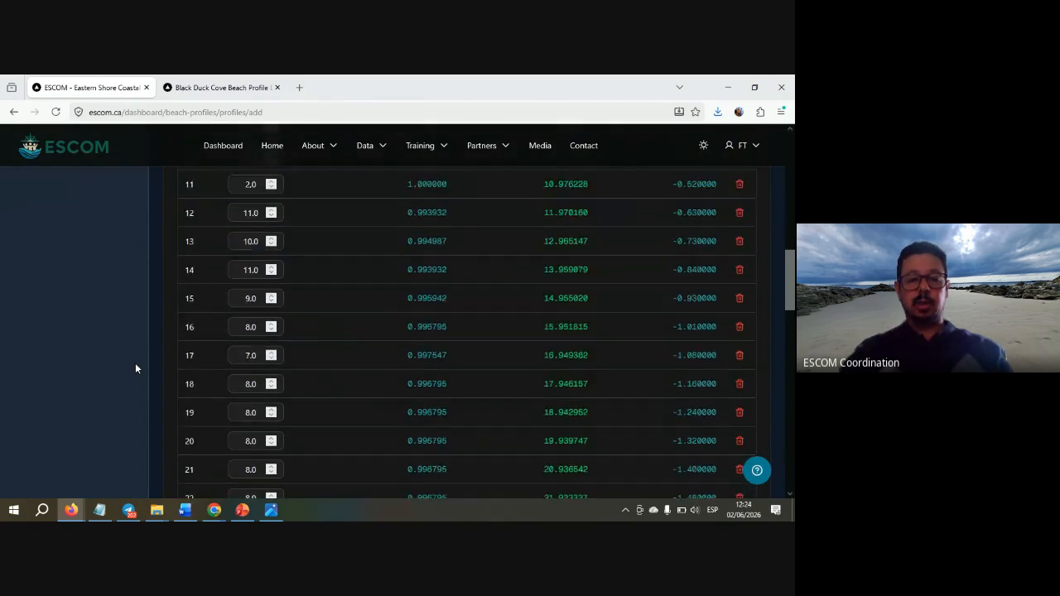
key(alt+Tab)
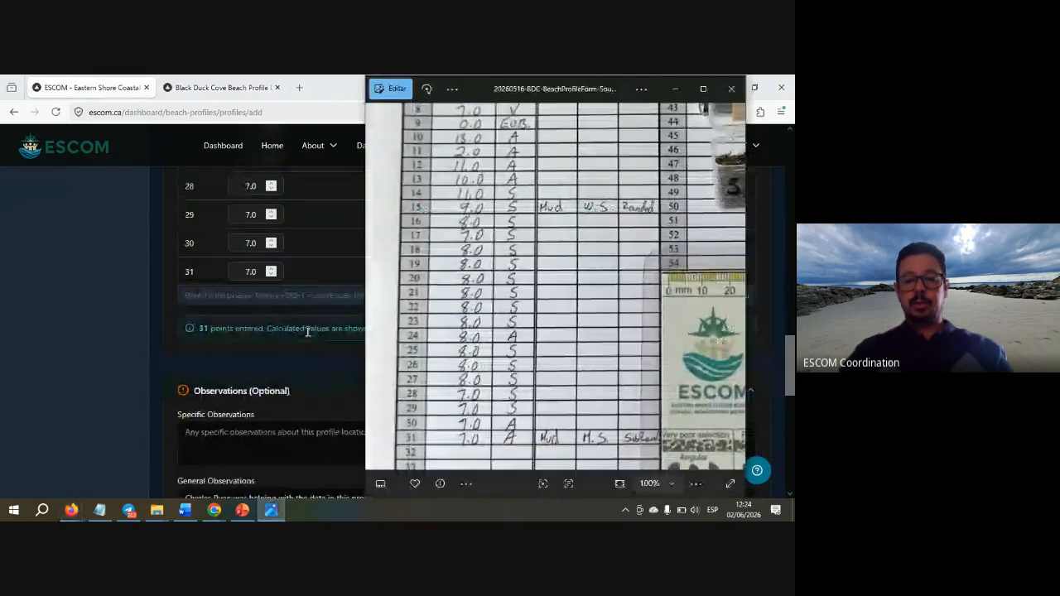
scroll(485, 276, down, 1)
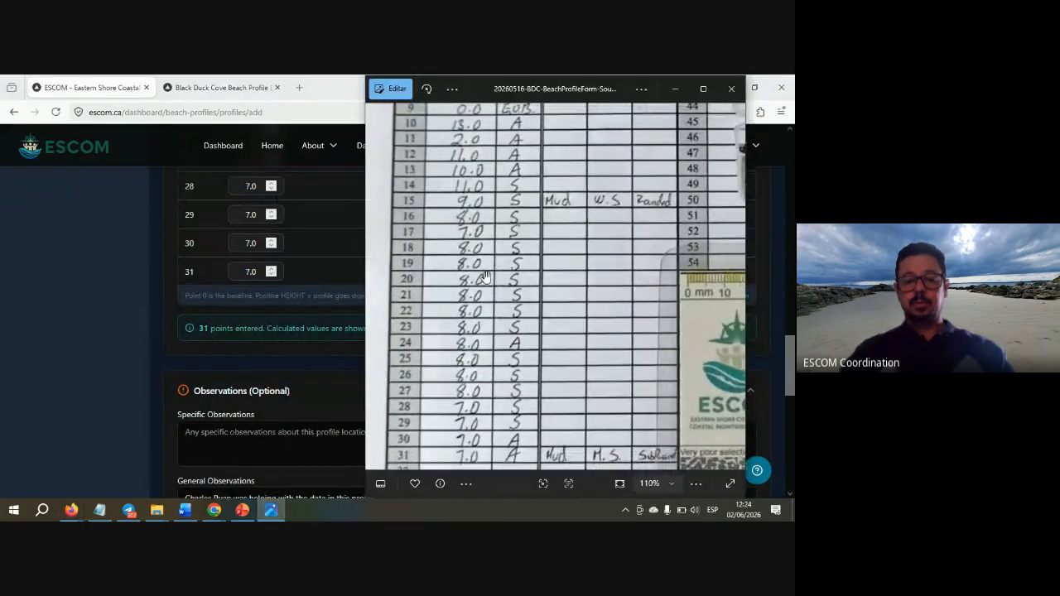
drag(485, 278, 470, 476)
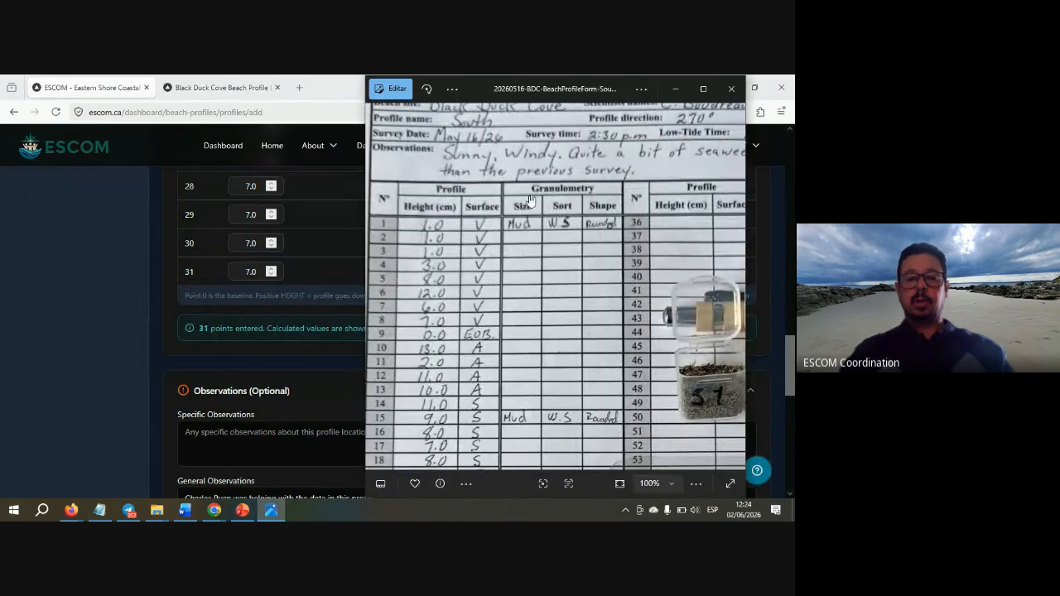
drag(456, 290, 488, 284)
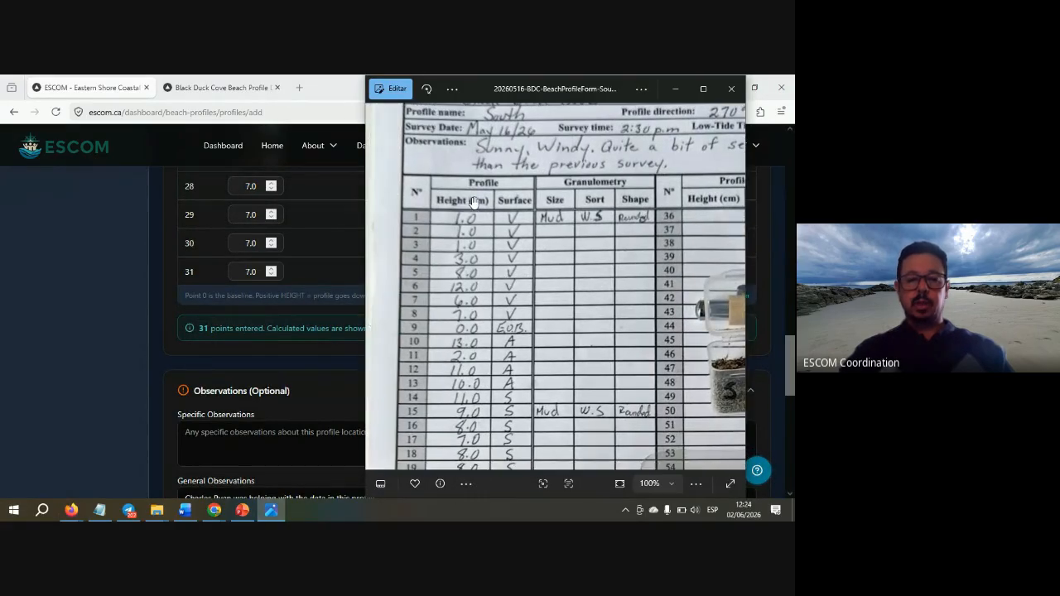
key(alt+Tab)
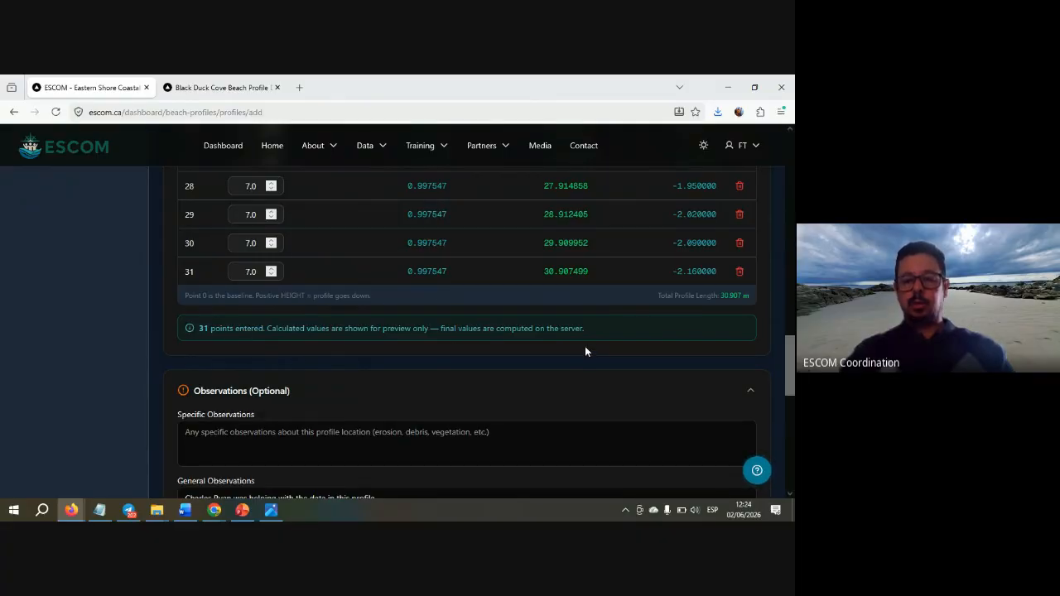
scroll(585, 351, up, 10)
scroll(585, 351, down, 1)
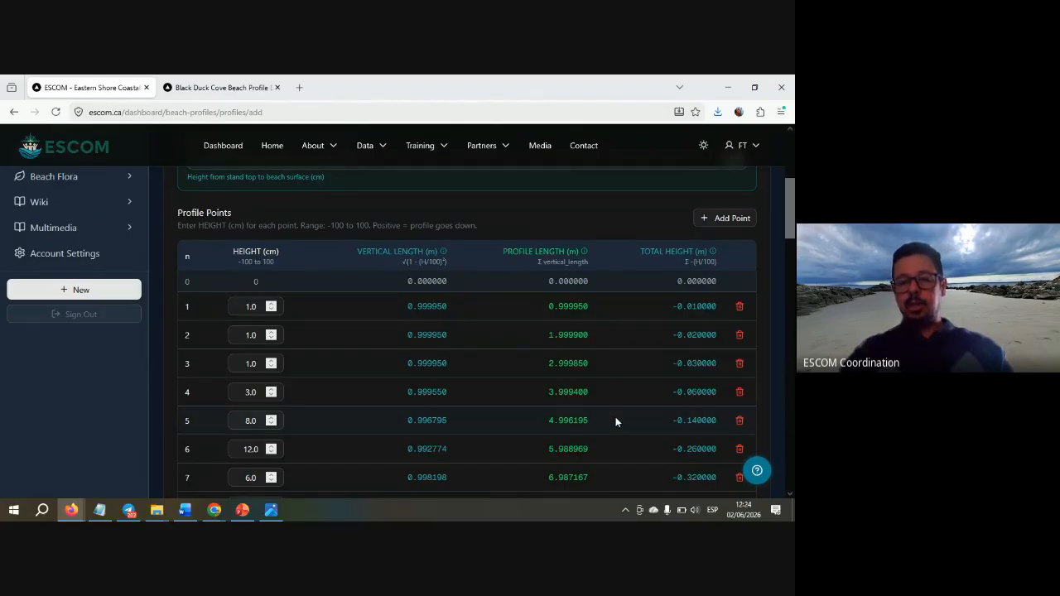
scroll(612, 445, down, 5)
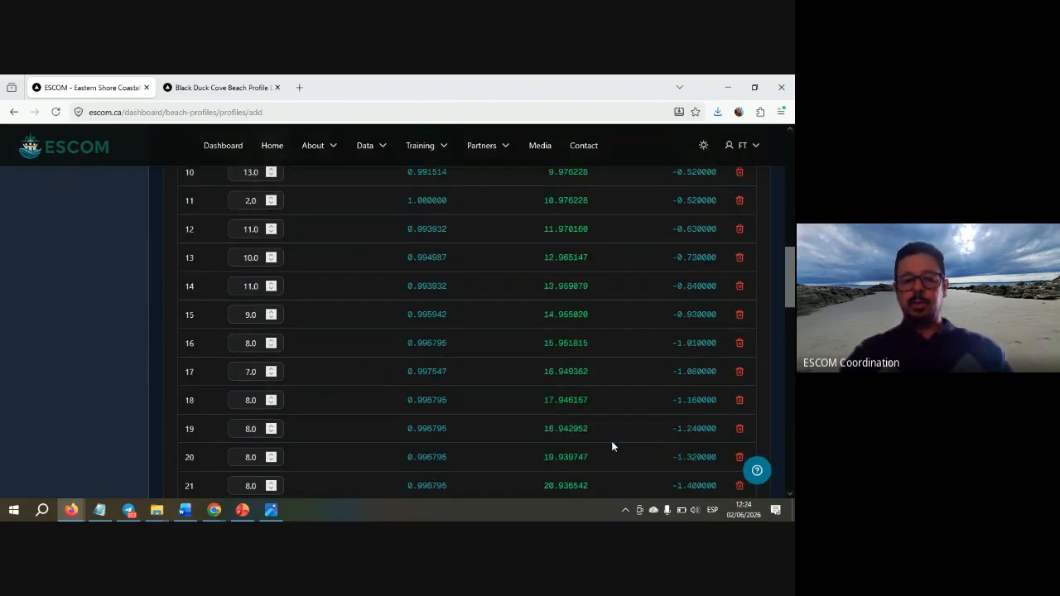
scroll(611, 447, down, 8)
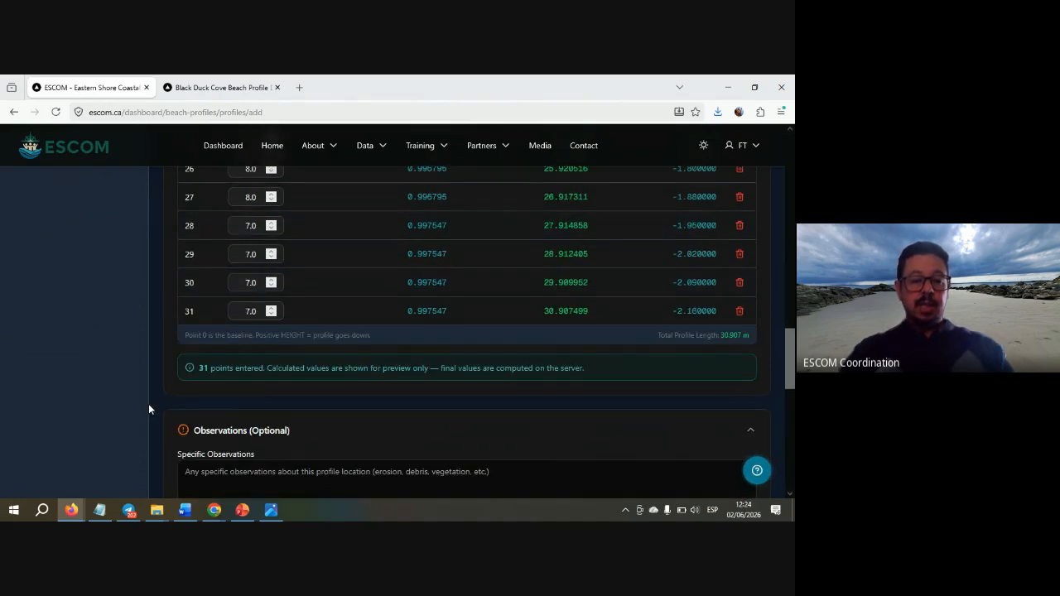
scroll(149, 409, down, 2)
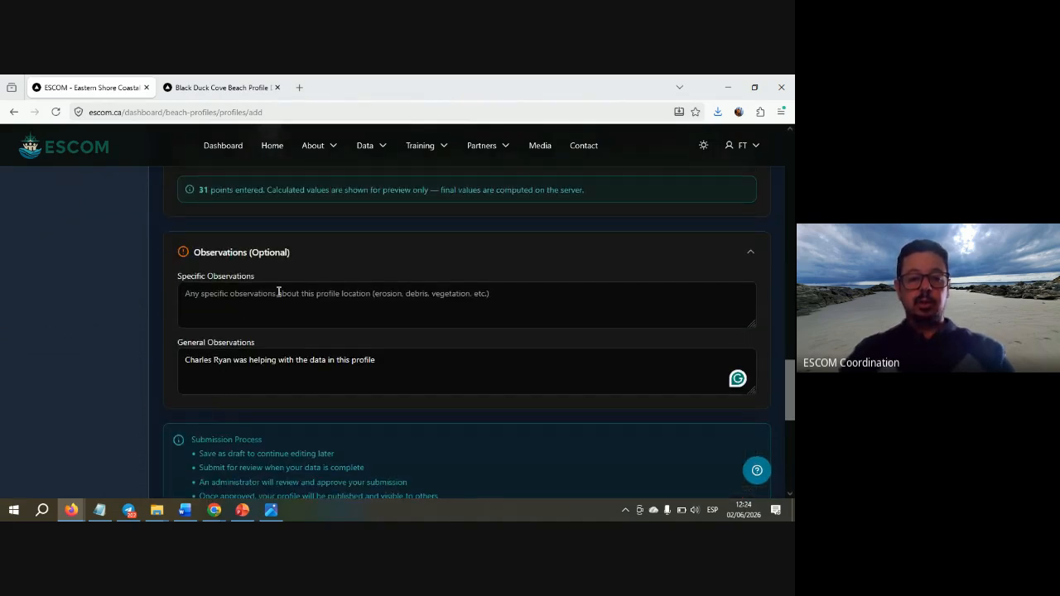
- Append '. Sunny and windy.' to General Observations, as noted on the paper form
key(alt+Tab)
drag(531, 244, 431, 296)
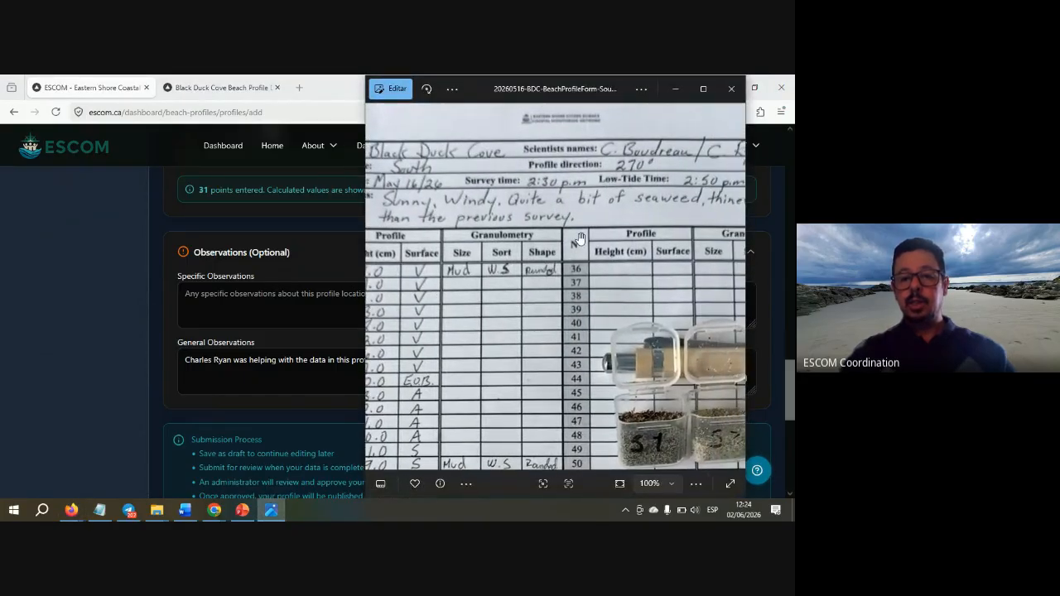
drag(638, 241, 676, 224)
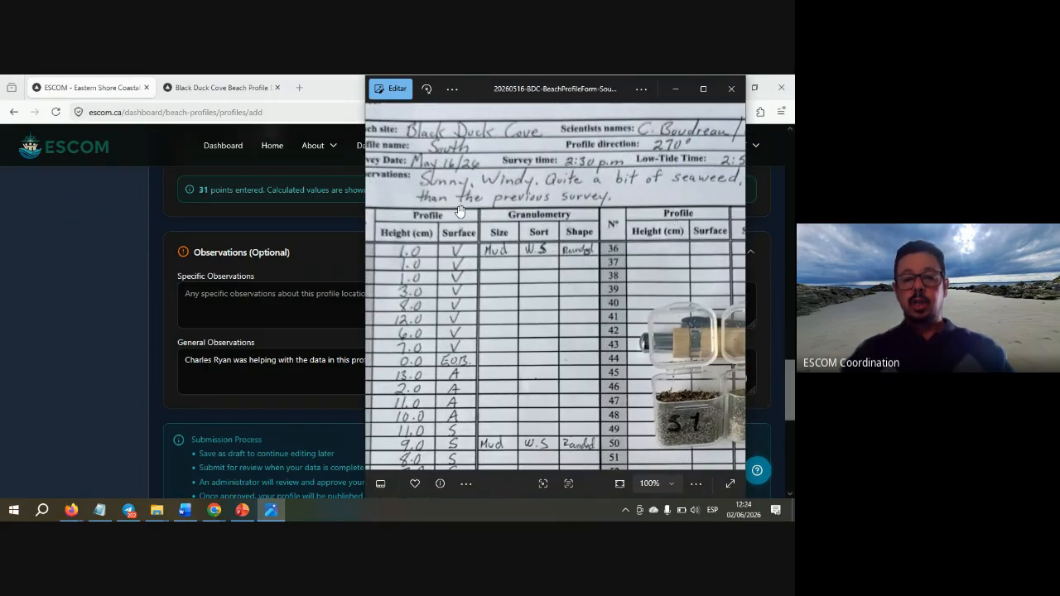
click(144, 403)
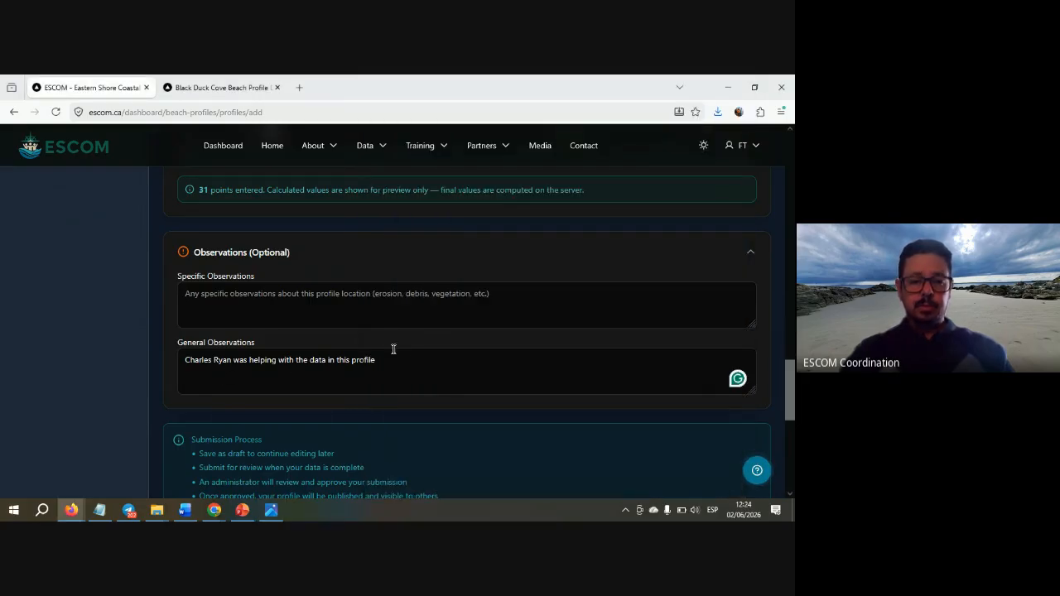
click(440, 361)
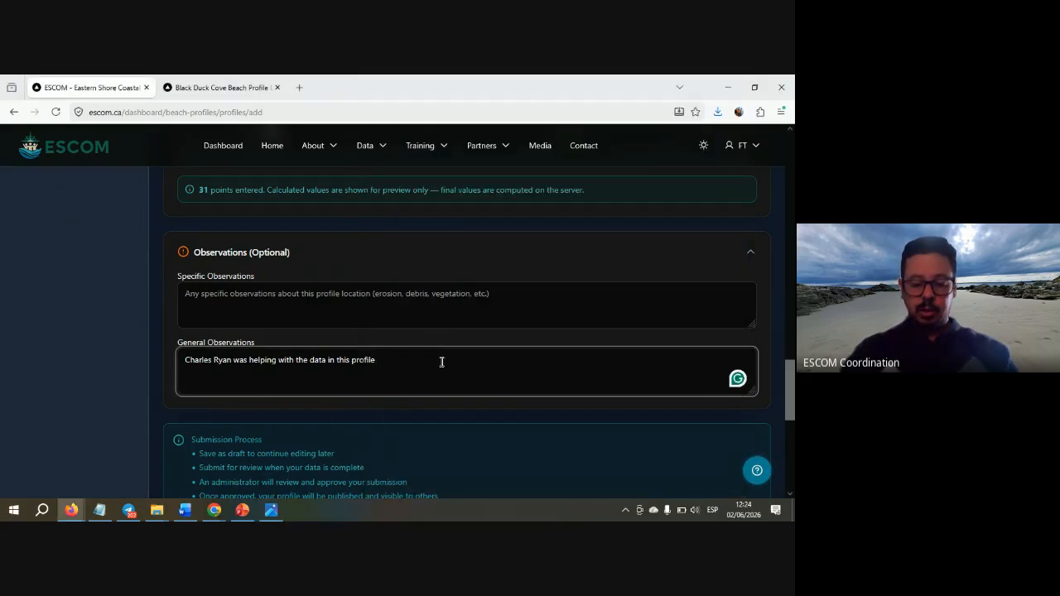
text(. Su)
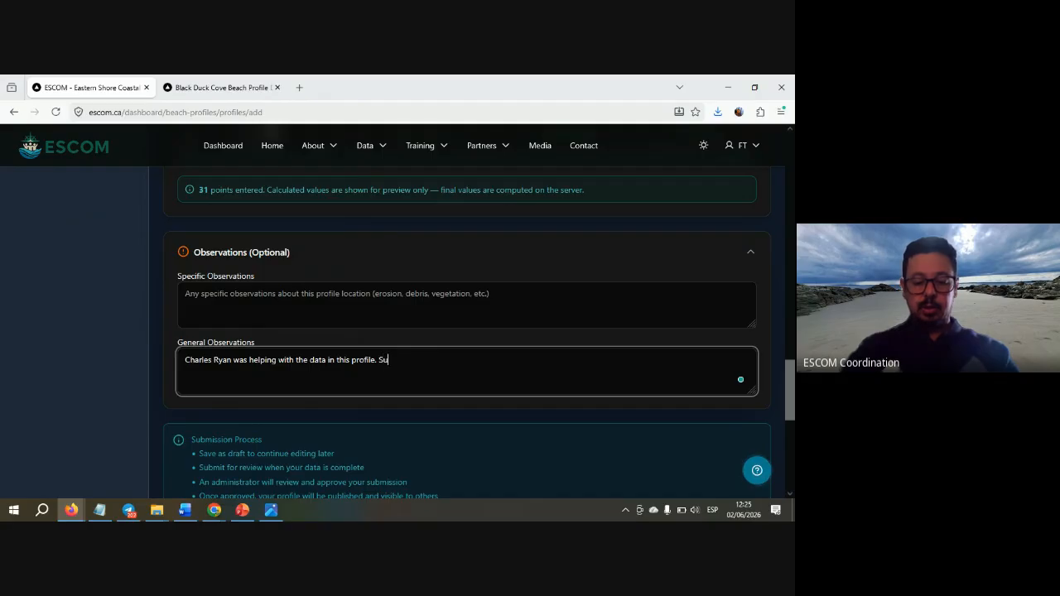
text(nny and wi)
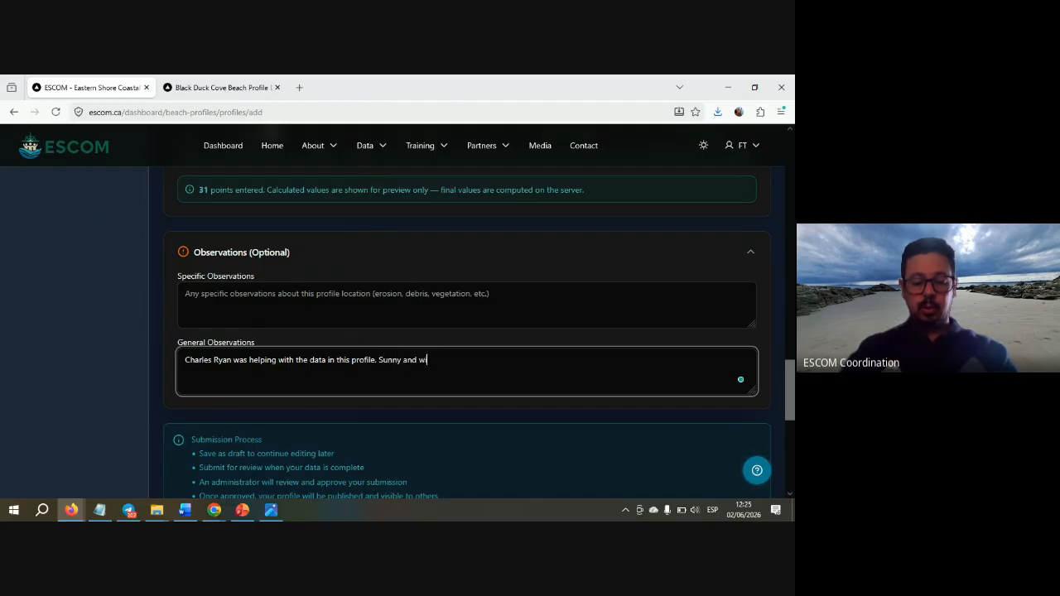
text(ndy.)
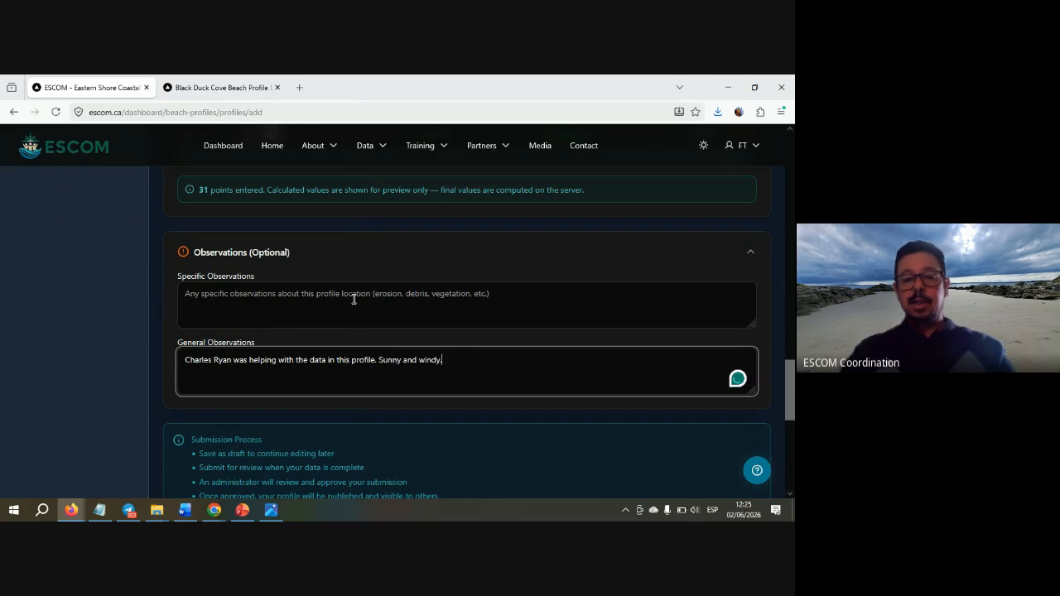
key(alt+Tab)
drag(644, 191, 564, 202)
click(281, 304)
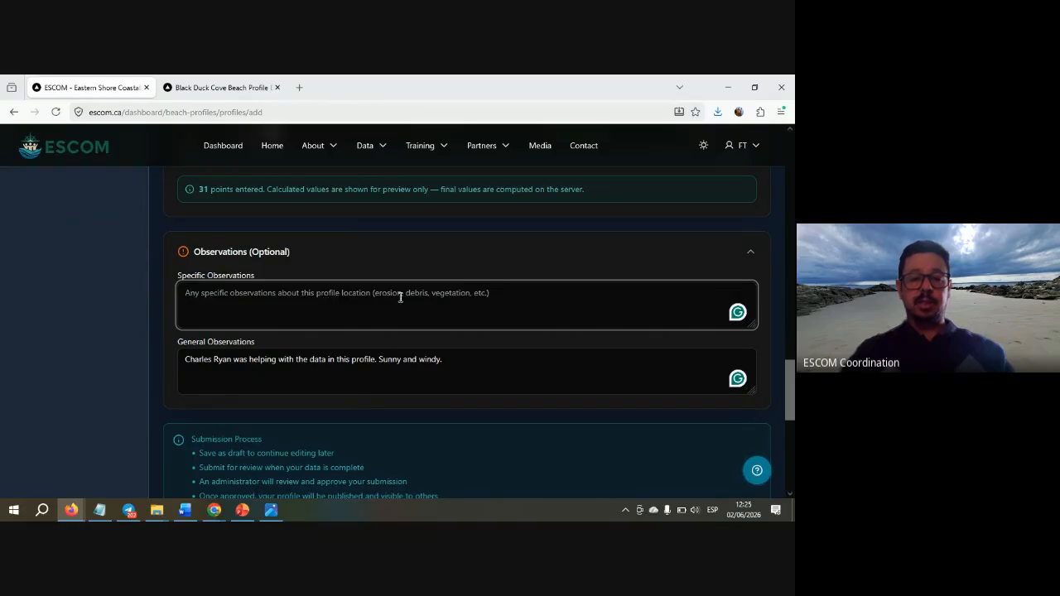
- Type 'Quite a bit of seaweed, thiner layer than the previous survey.' into Specific Observations
key(alt+Tab)
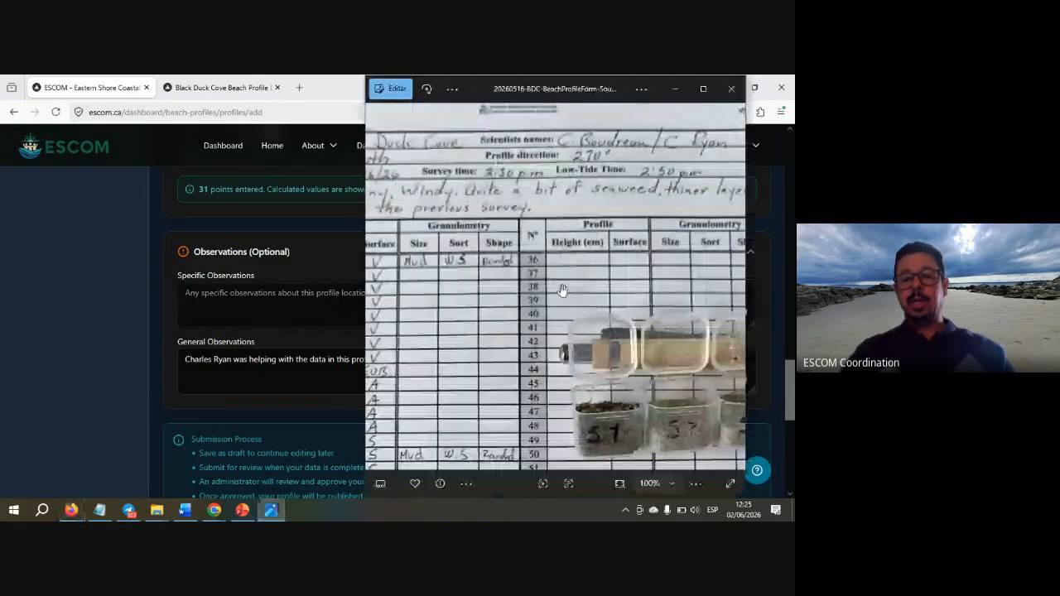
mouse_move(637, 194)
mouse_down()
mouse_move(543, 215)
mouse_move(613, 158)
mouse_move(623, 194)
mouse_up()
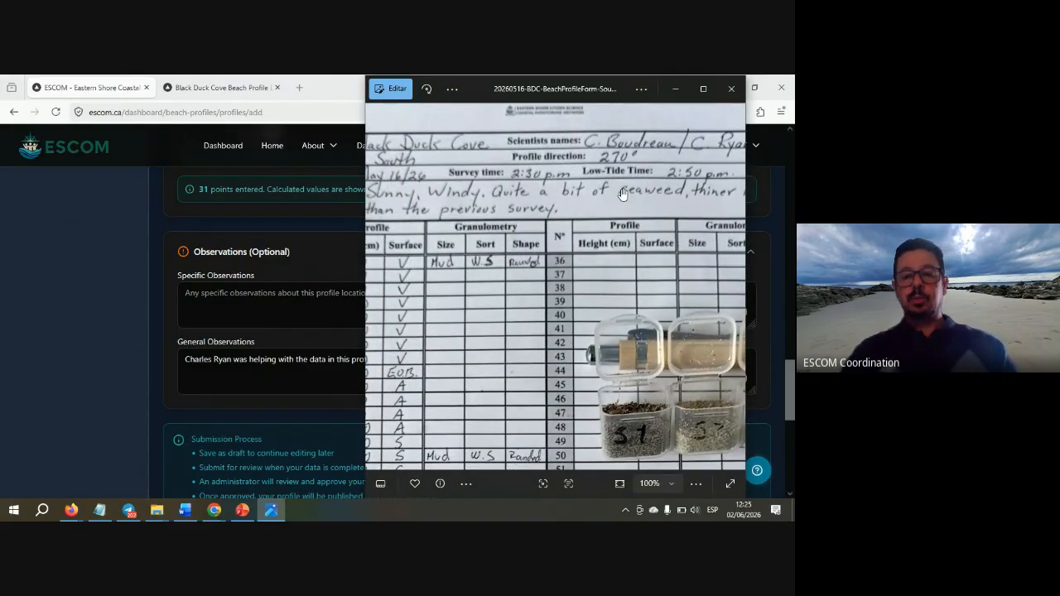
drag(650, 201, 619, 209)
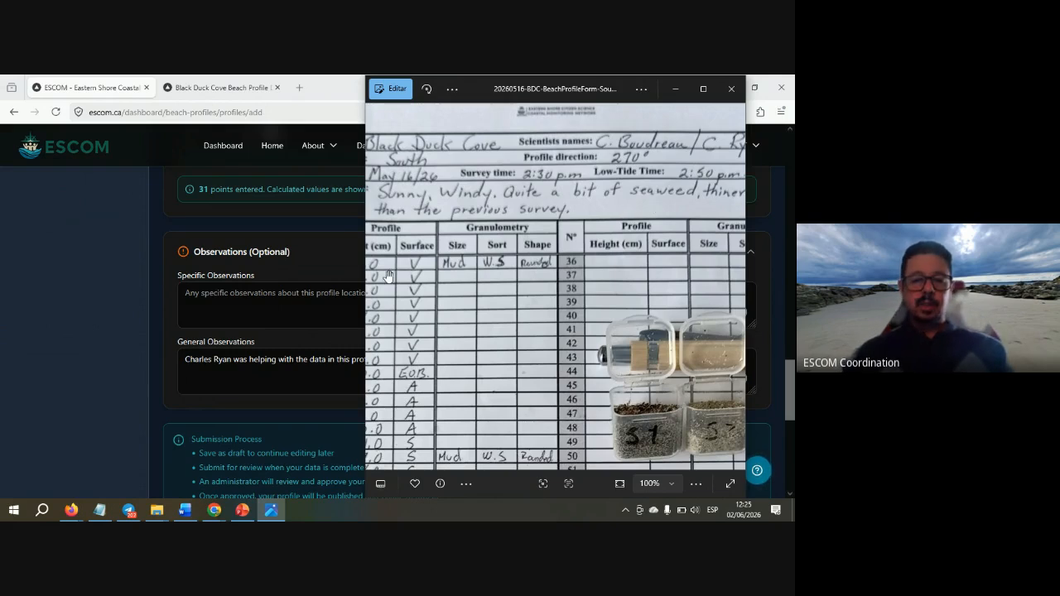
drag(495, 233, 458, 231)
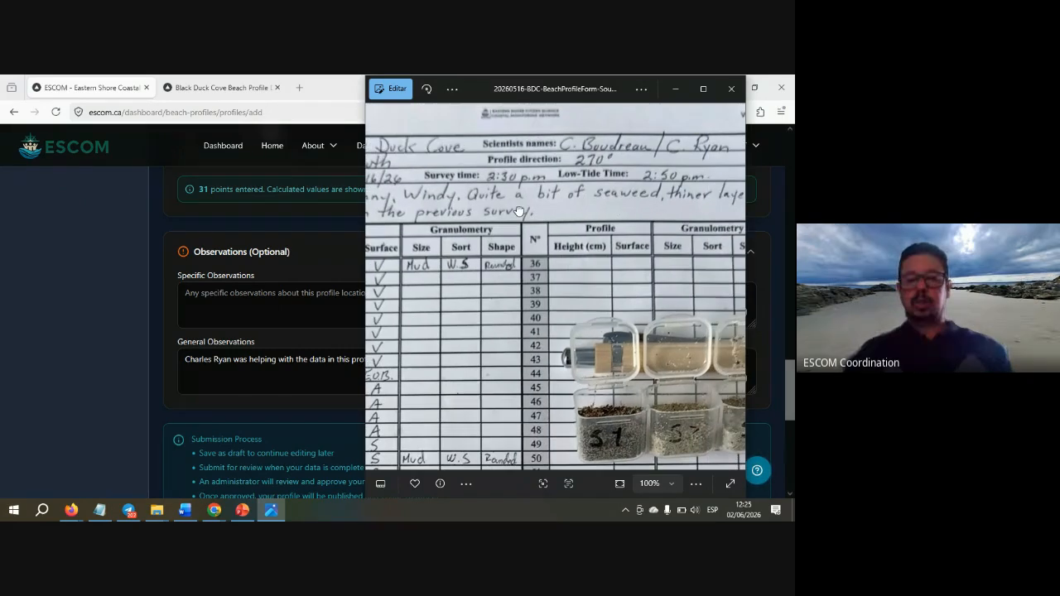
click(283, 297)
text(Quite a)
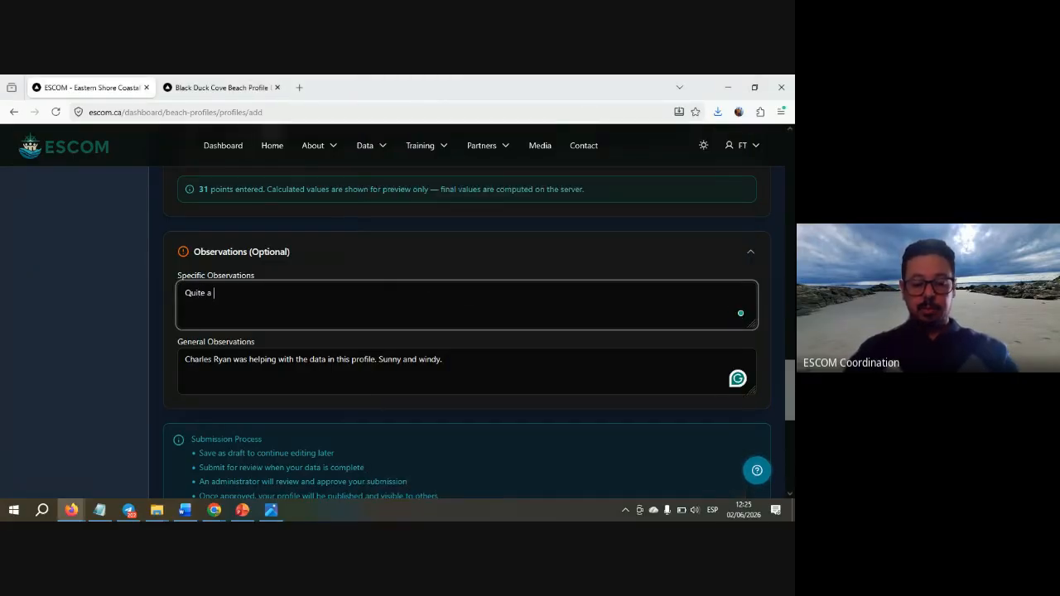
text( bit of)
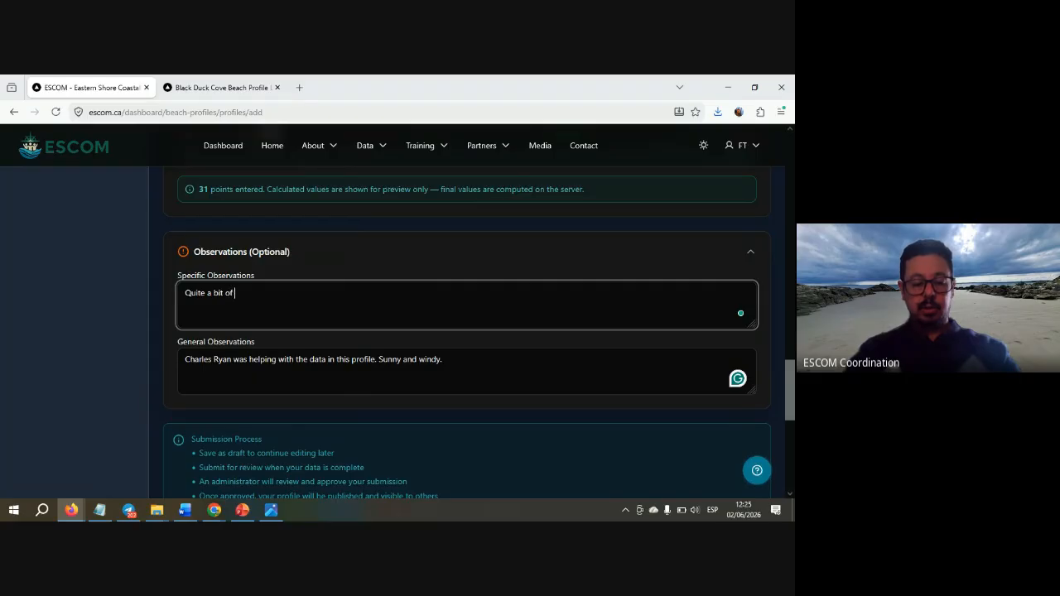
text( seaweed,)
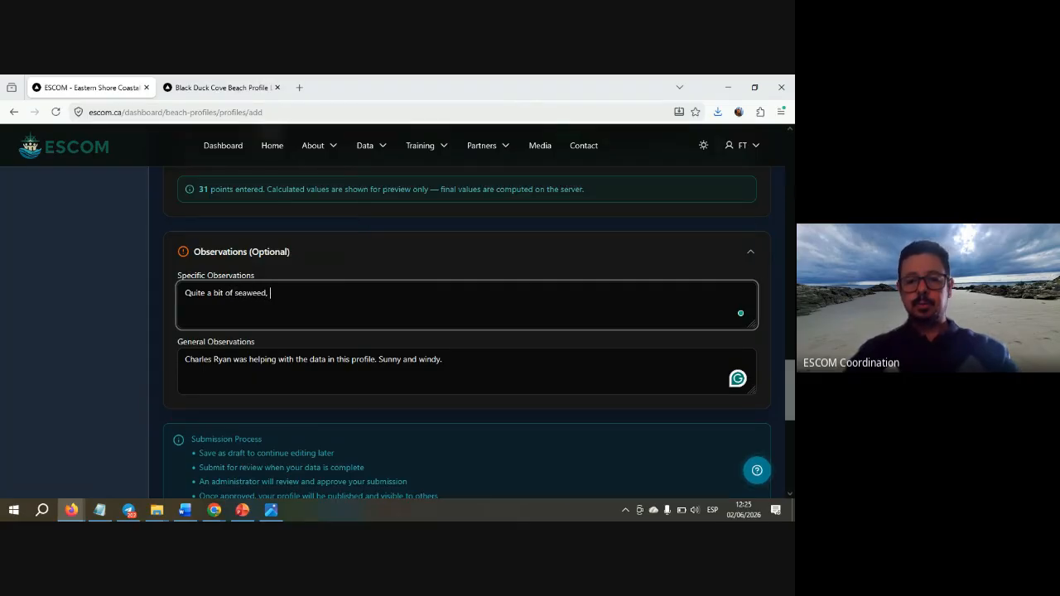
key(alt+Tab)
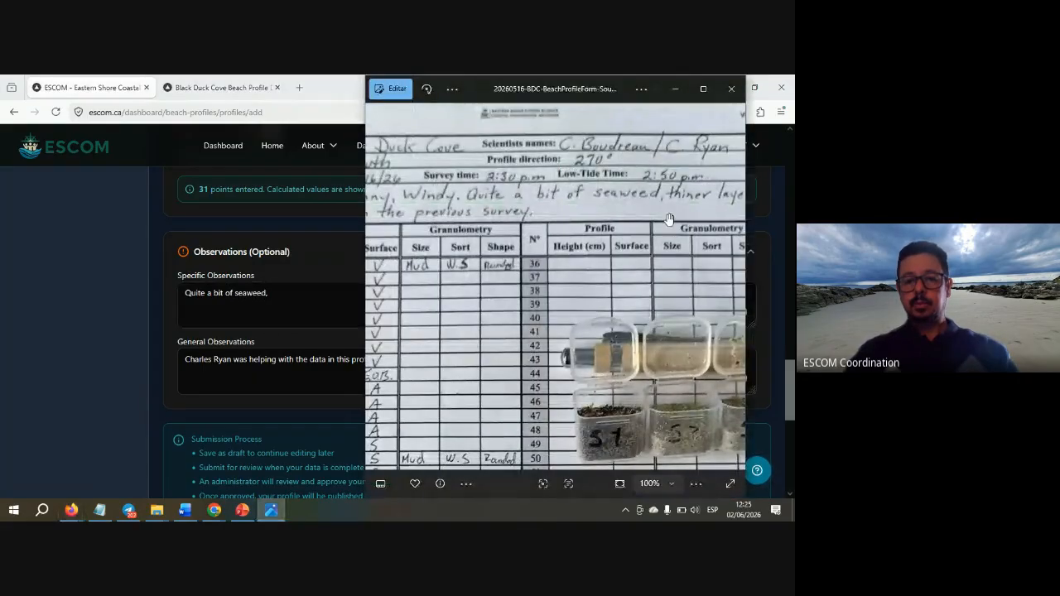
drag(671, 218, 582, 232)
key(alt+Tab)
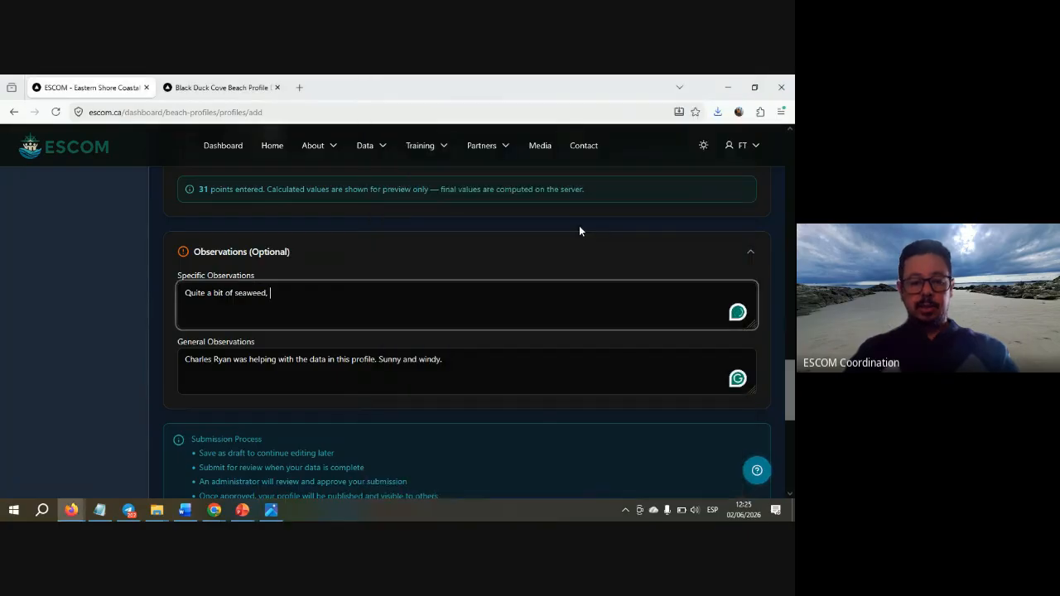
text(, thine)
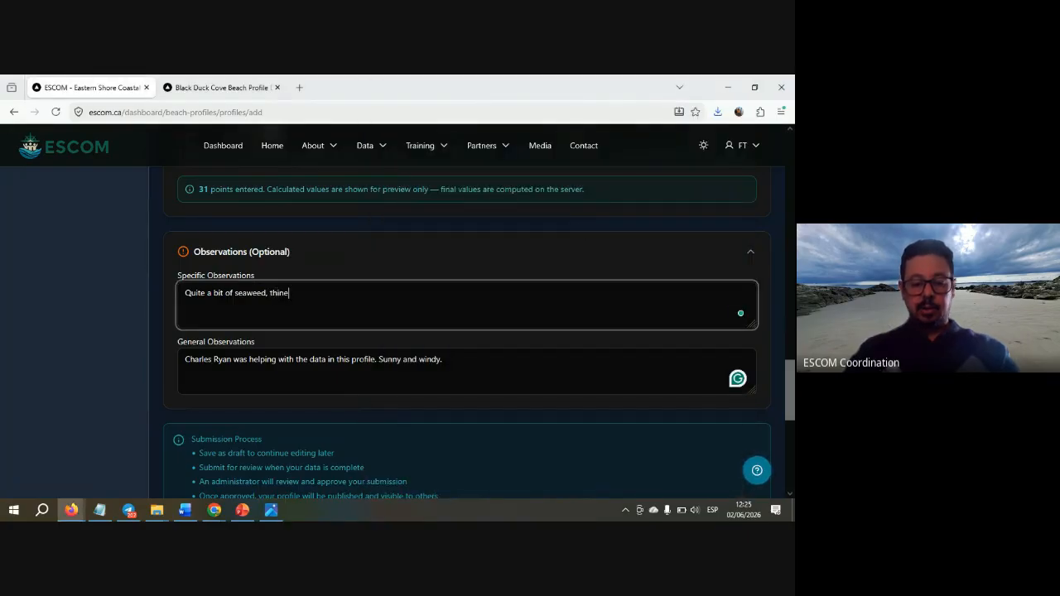
text(r layer)
key(alt+Tab)
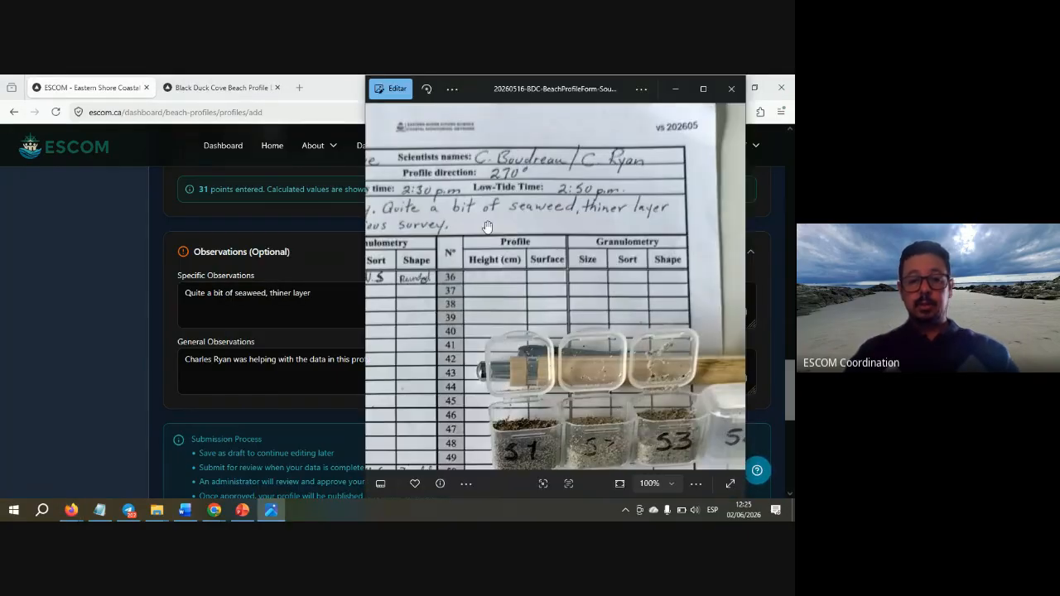
drag(579, 213, 623, 213)
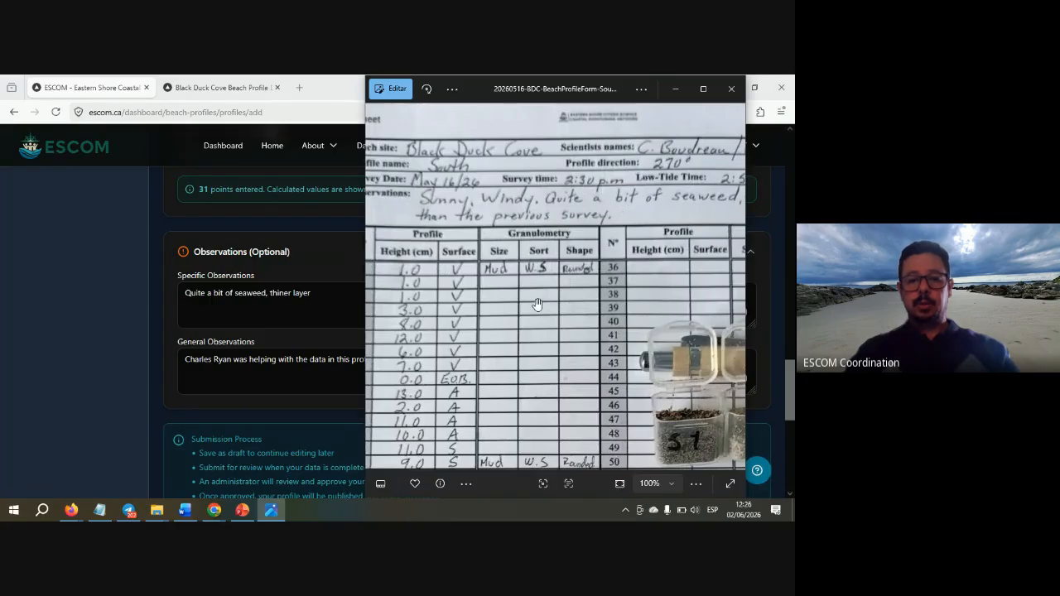
key(alt+Tab)
text(th)
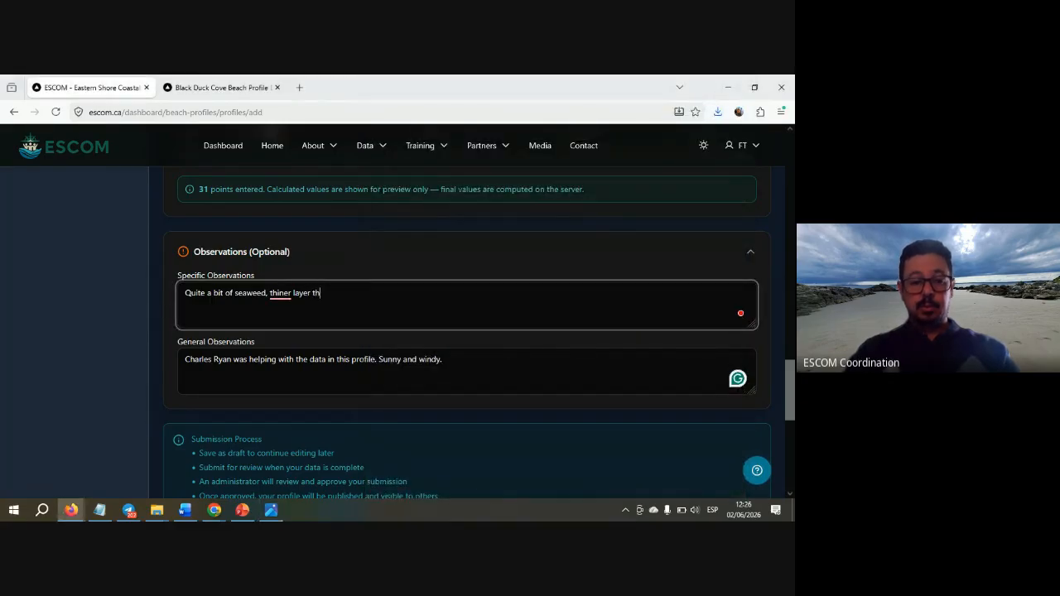
text(an the previo)
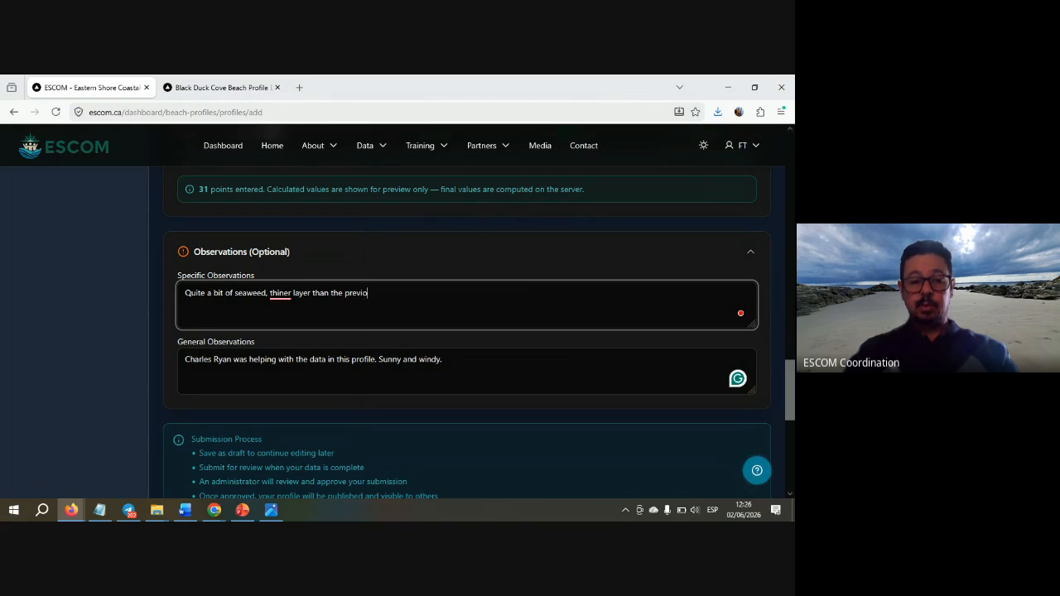
text(us survey.)
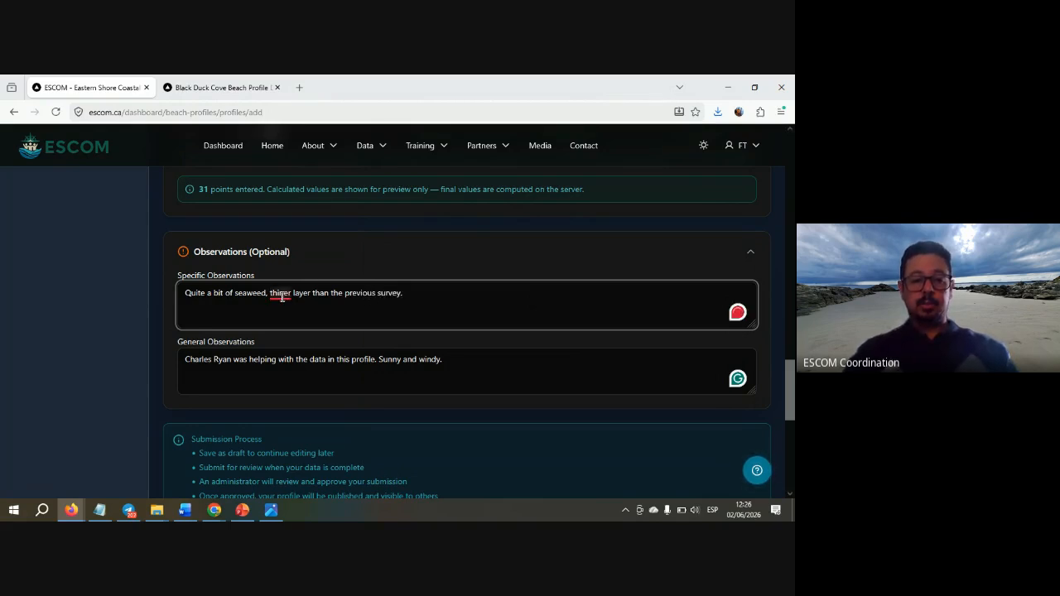
- Correct 'thiner' to 'thinner' and add 'a' so it reads 'a thinner layer'
mouse_move(283, 297)
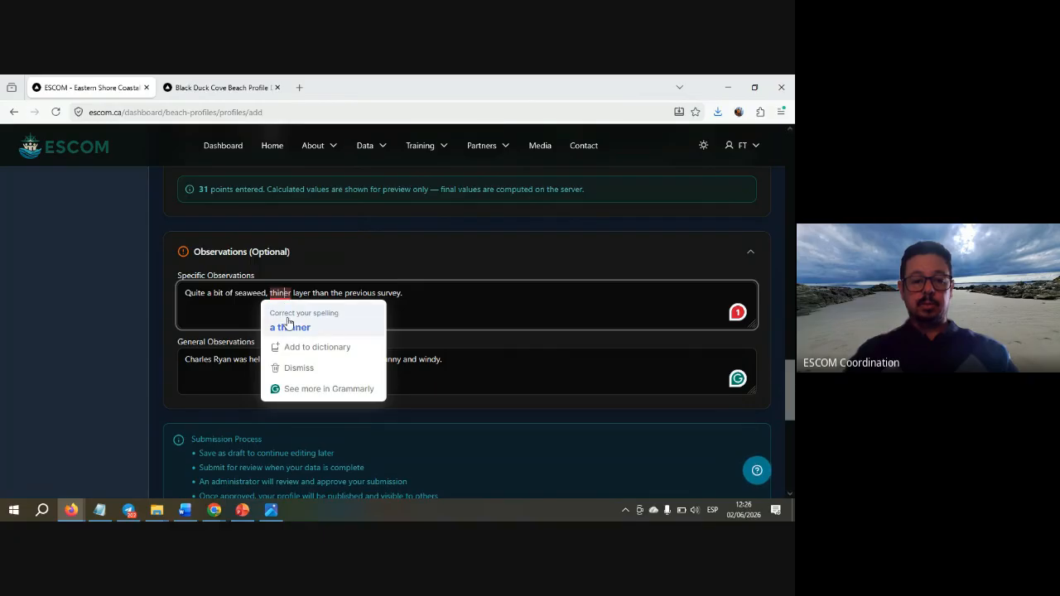
click(290, 327)
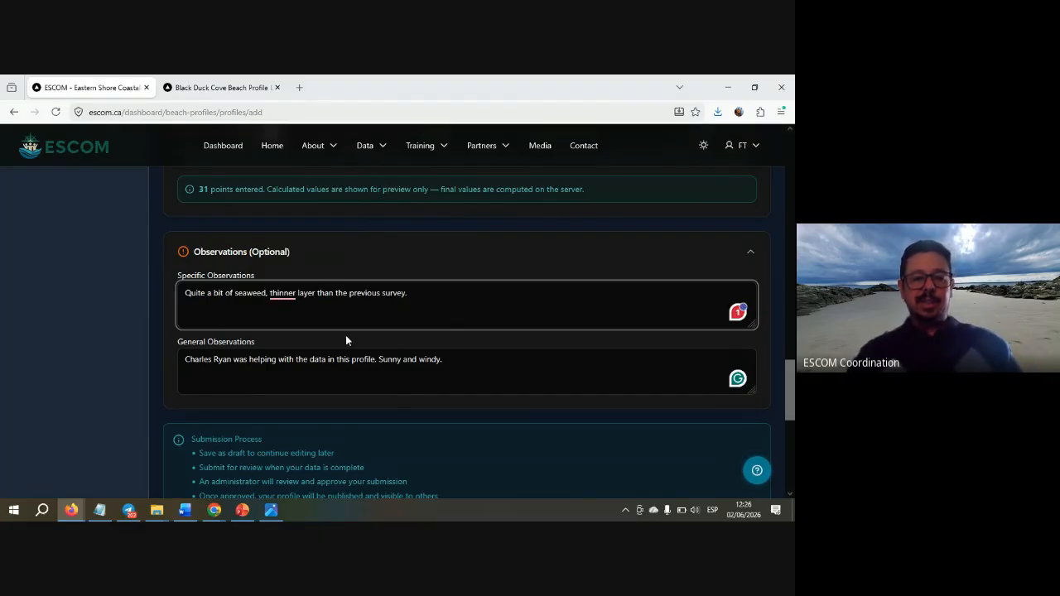
mouse_move(285, 299)
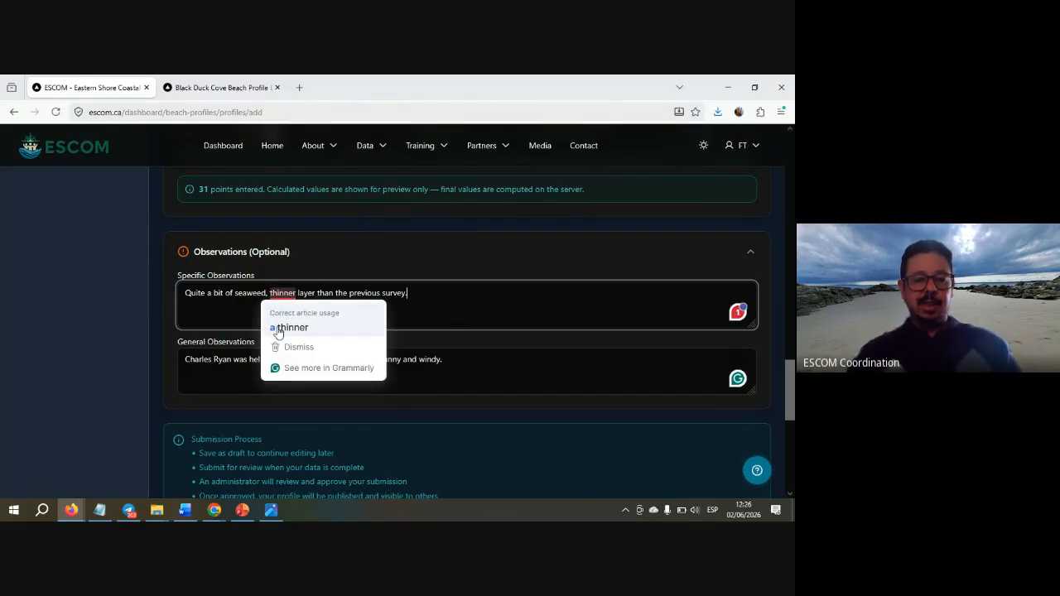
click(277, 329)
click(441, 296)
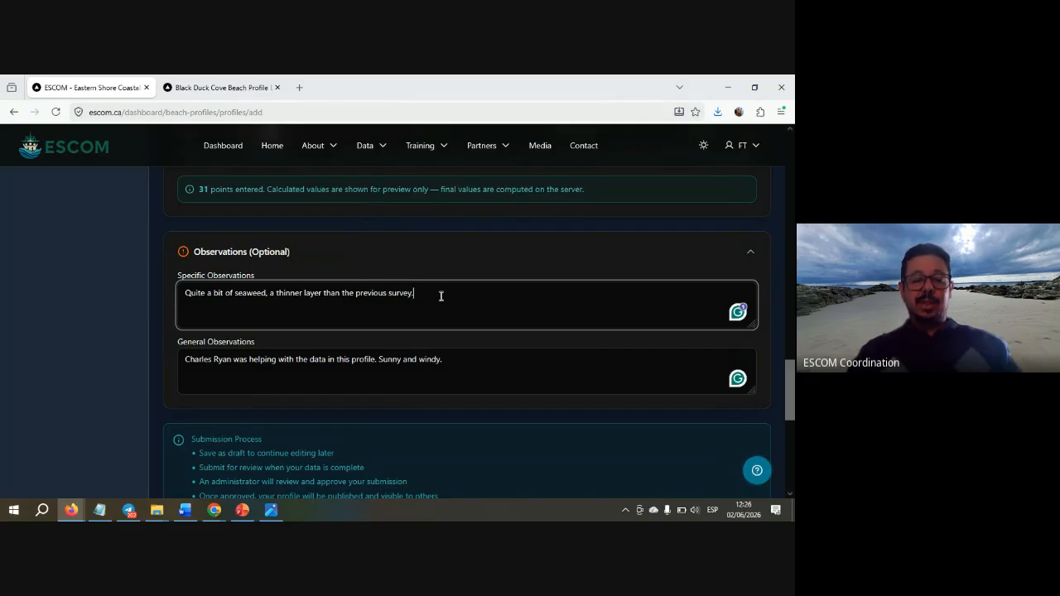
drag(412, 295, 270, 303)
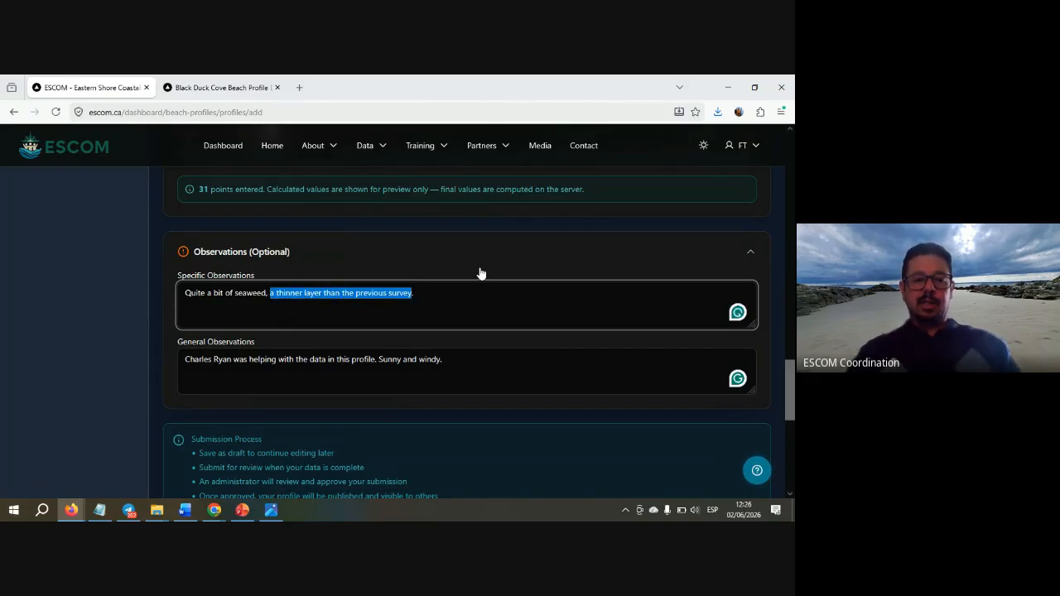
scroll(480, 273, up, 2)
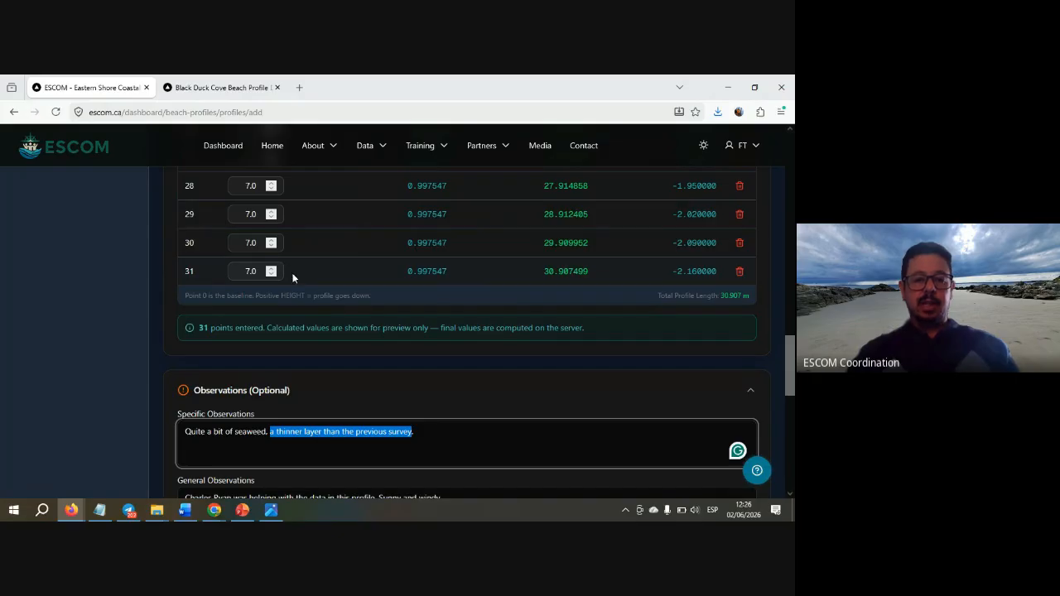
key(alt+Tab)
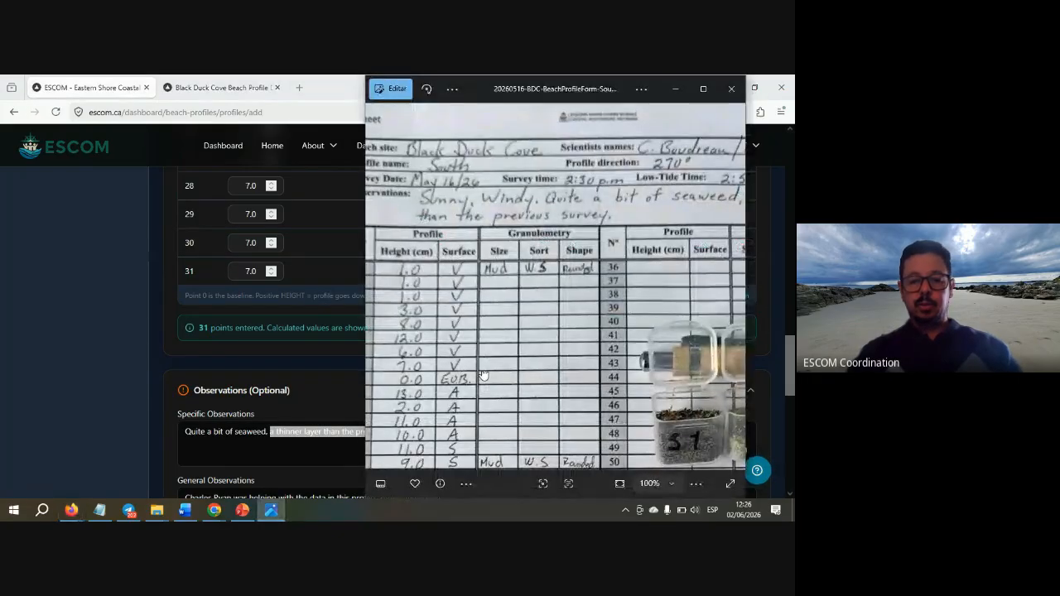
drag(485, 381, 513, 178)
scroll(512, 316, down, 3)
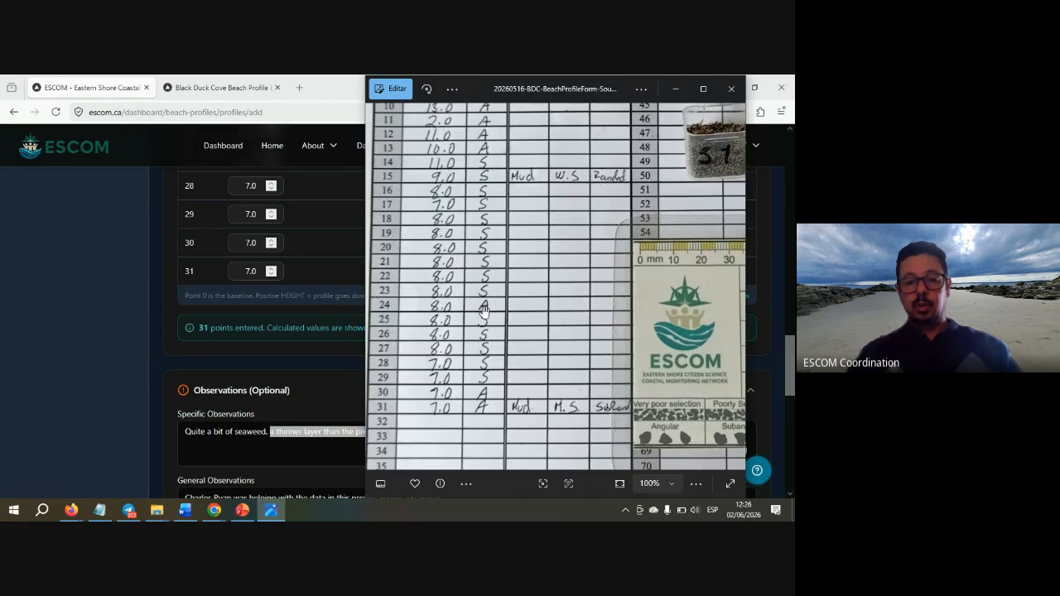
key(alt+Tab)
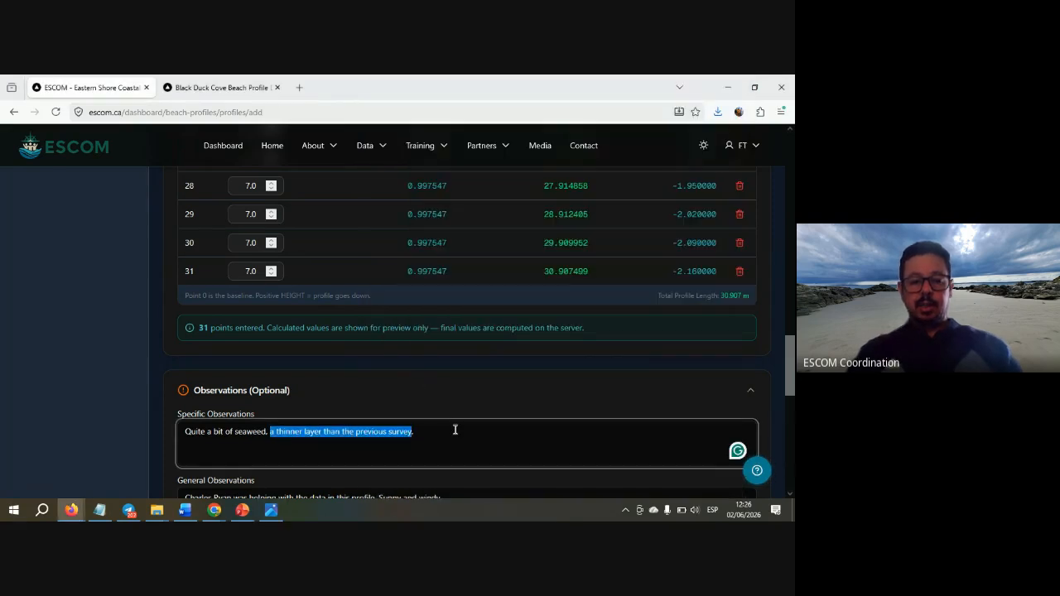
click(458, 432)
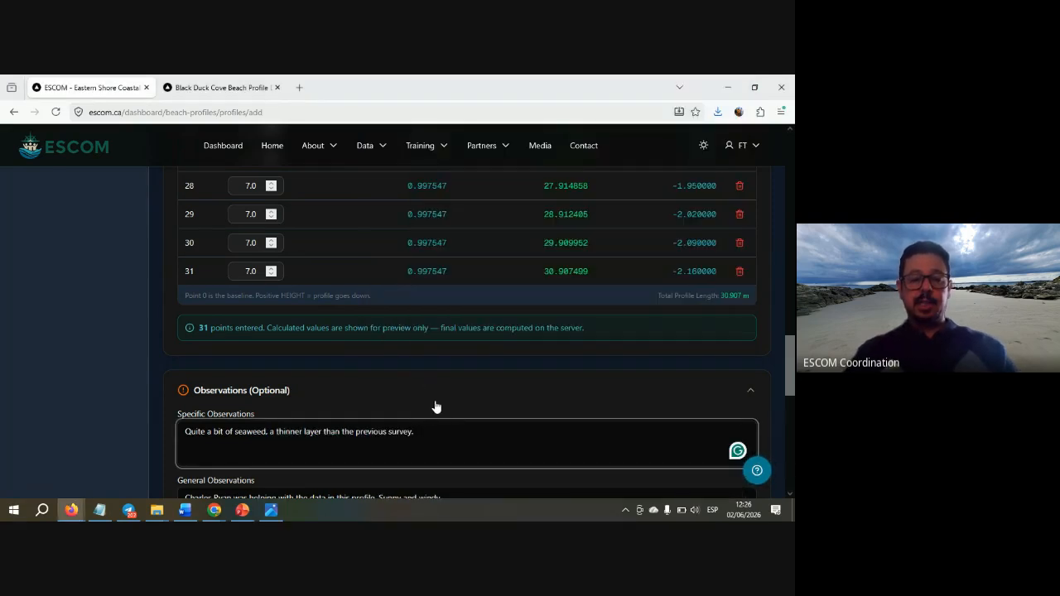
scroll(437, 406, down, 3)
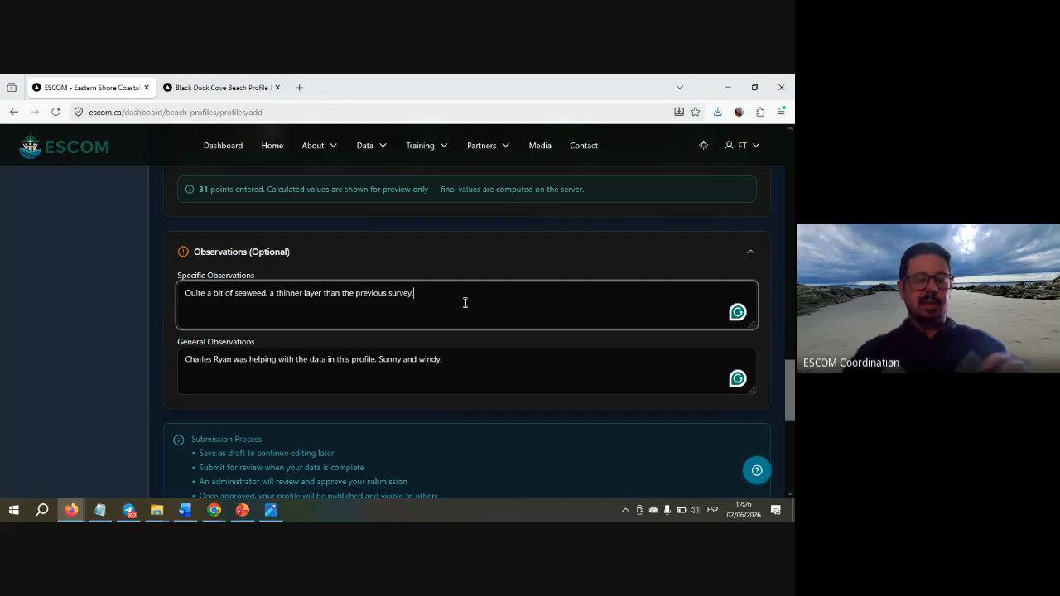
click(424, 275)
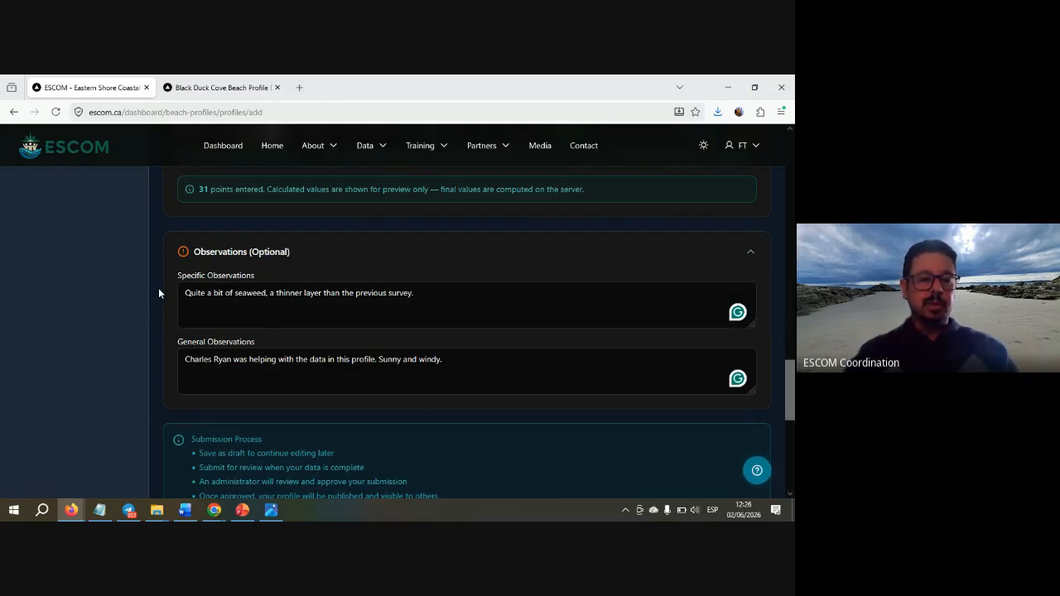
- Collapse the Observations (Optional) and Point Heights sections, then return to the top of the form
scroll(162, 291, up, 15)
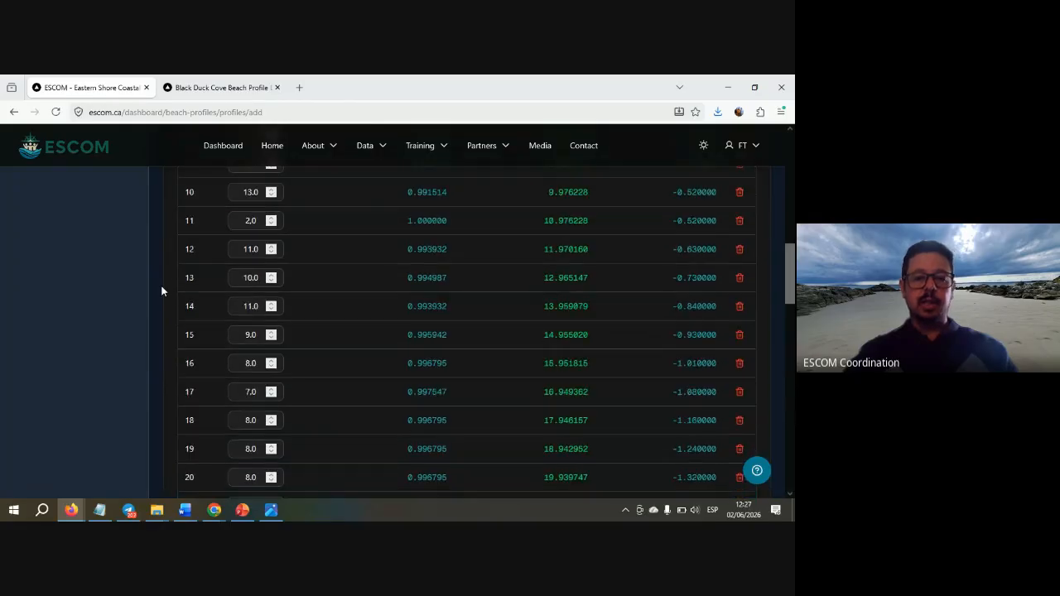
scroll(162, 291, up, 2)
scroll(162, 291, down, 20)
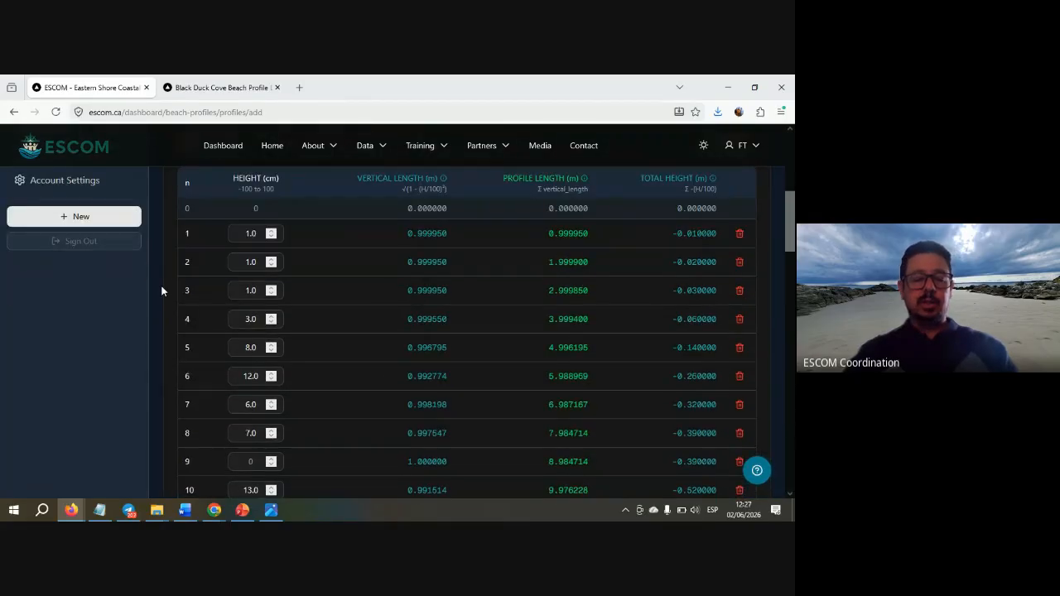
scroll(161, 291, up, 3)
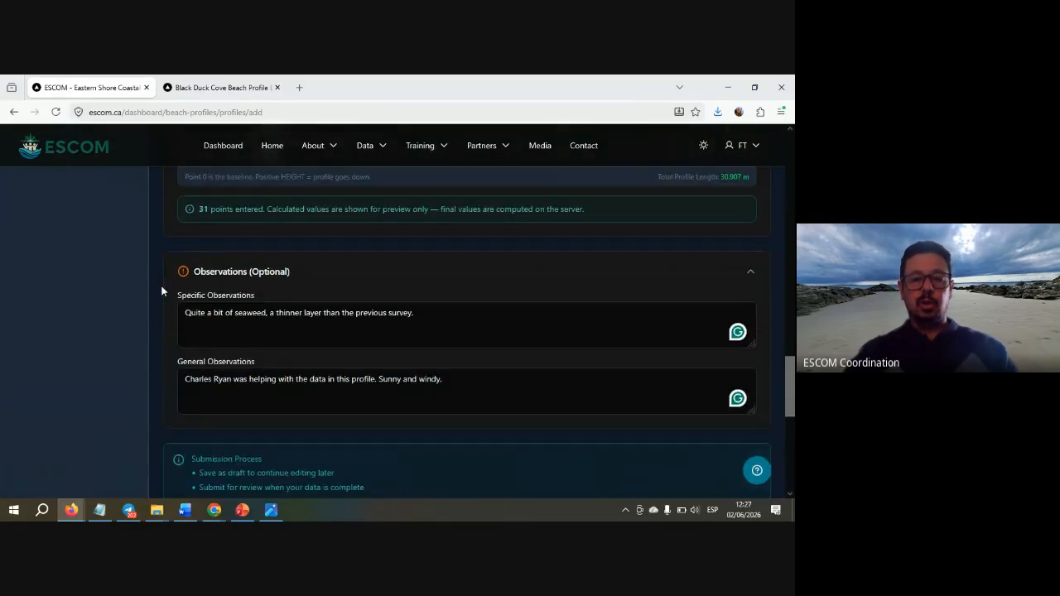
click(418, 272)
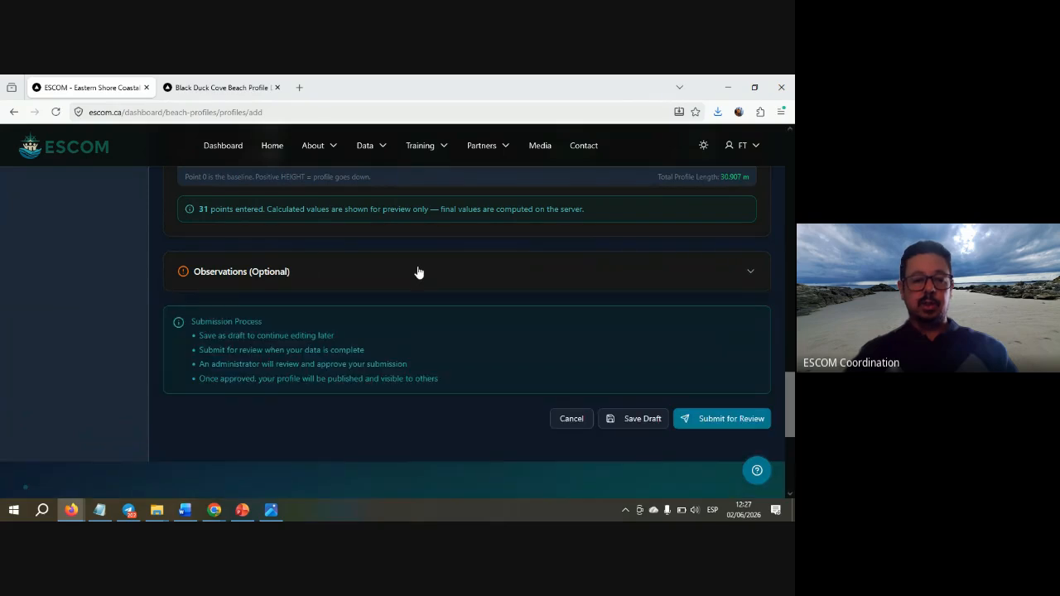
scroll(416, 301, up, 15)
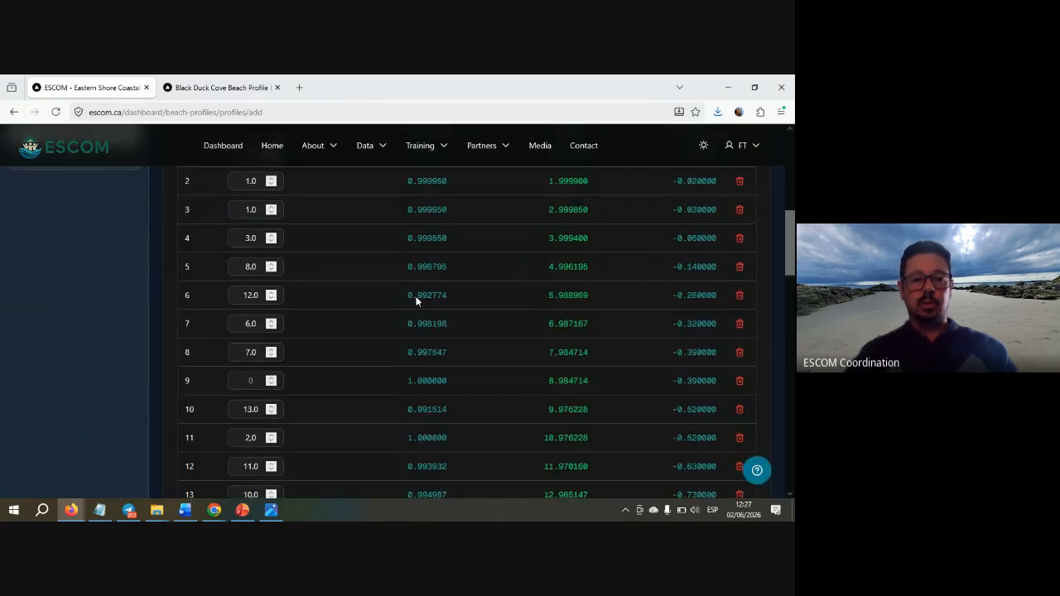
scroll(417, 301, up, 3)
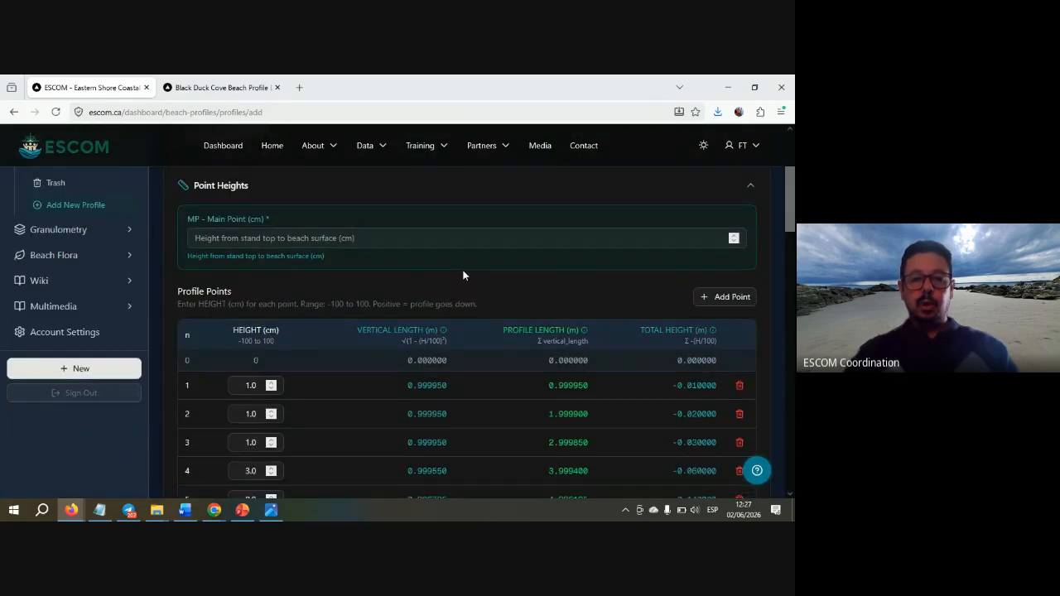
scroll(463, 275, up, 1)
click(448, 285)
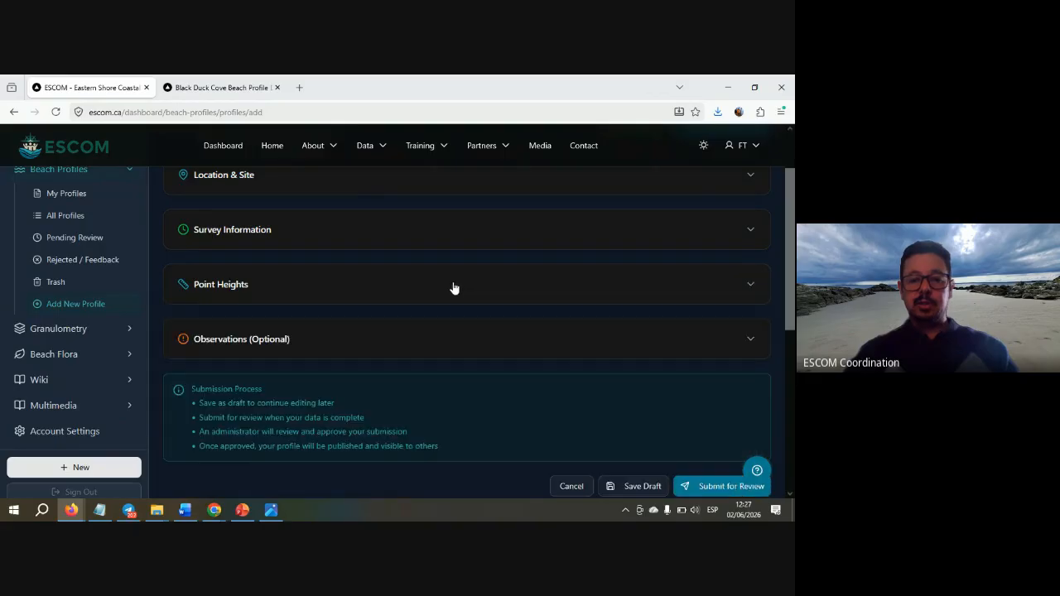
scroll(452, 288, up, 2)
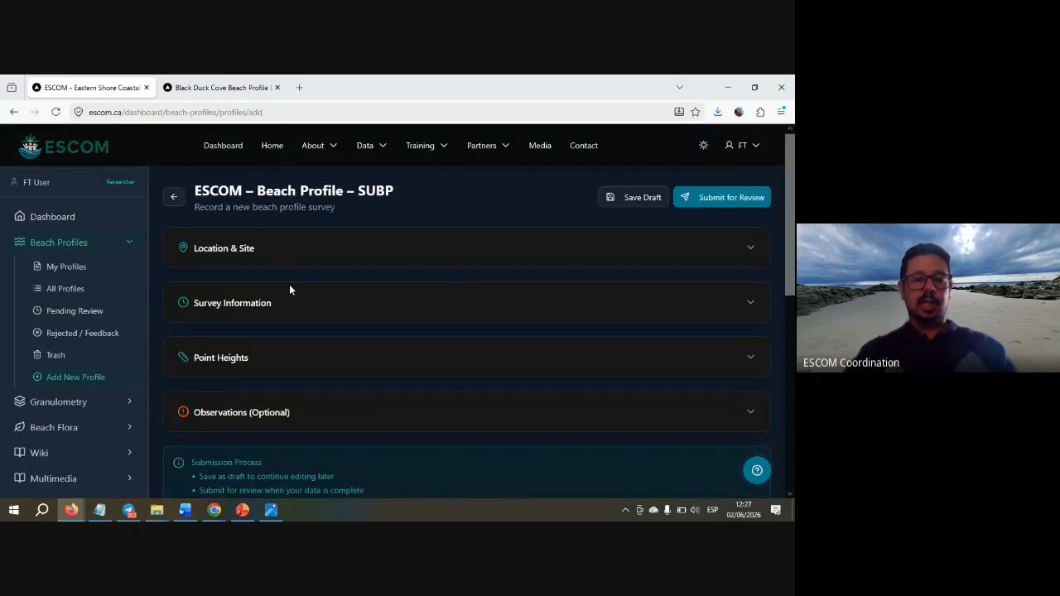
click(310, 258)
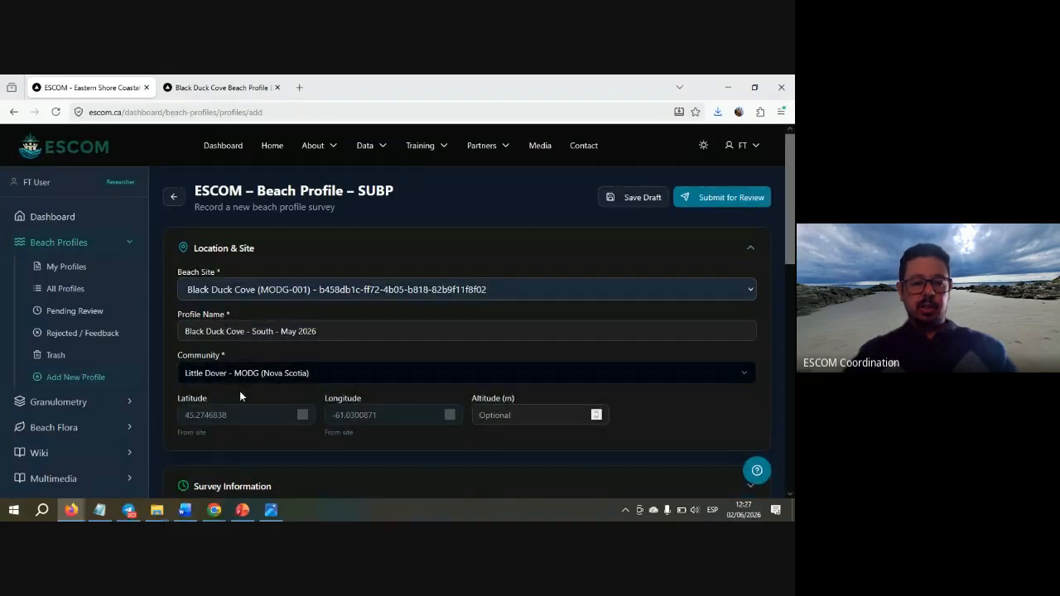
click(360, 247)
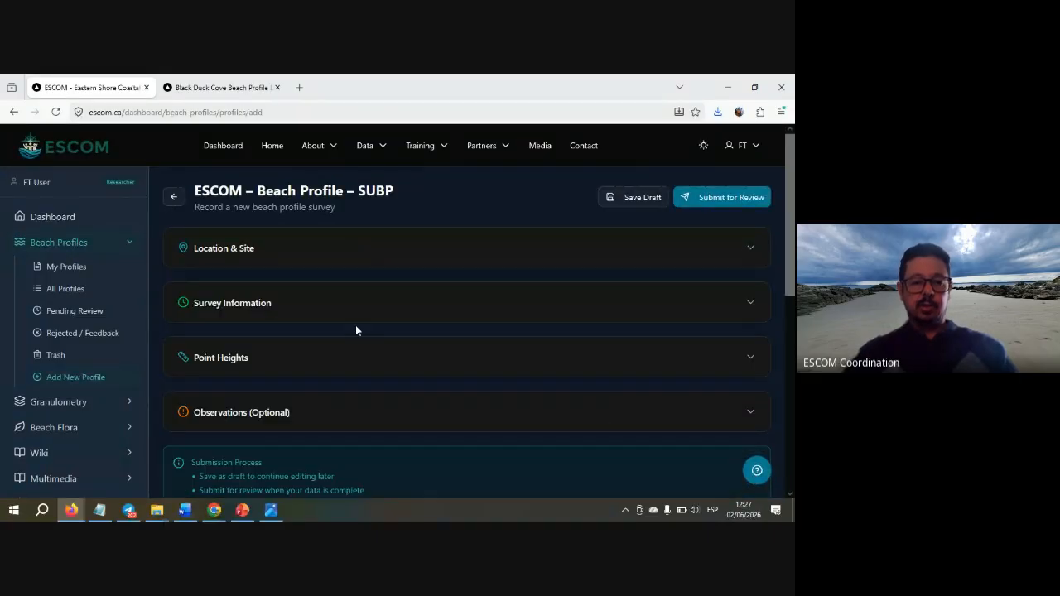
click(361, 308)
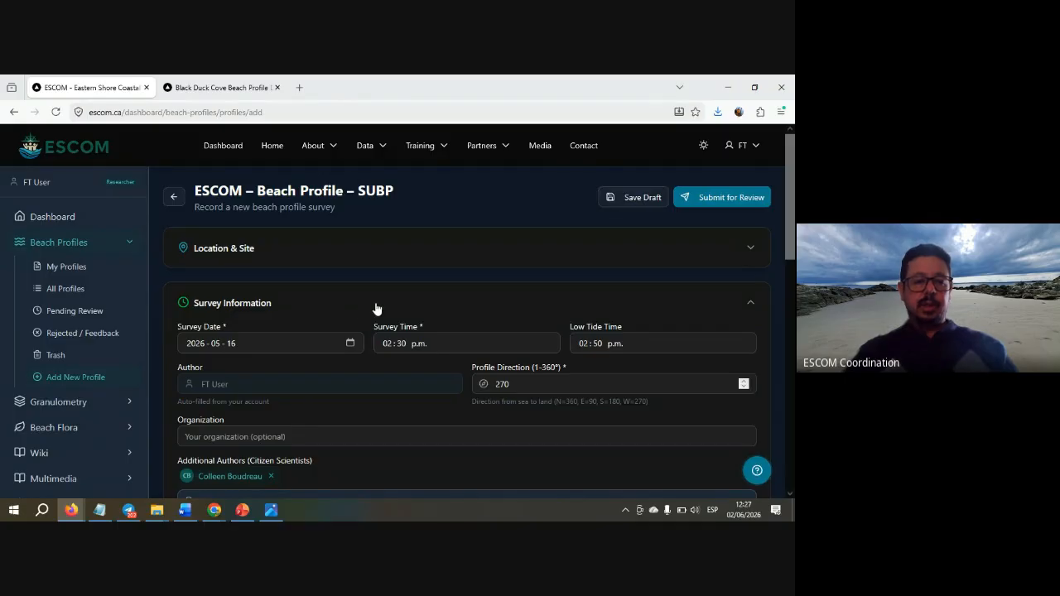
scroll(375, 309, down, 3)
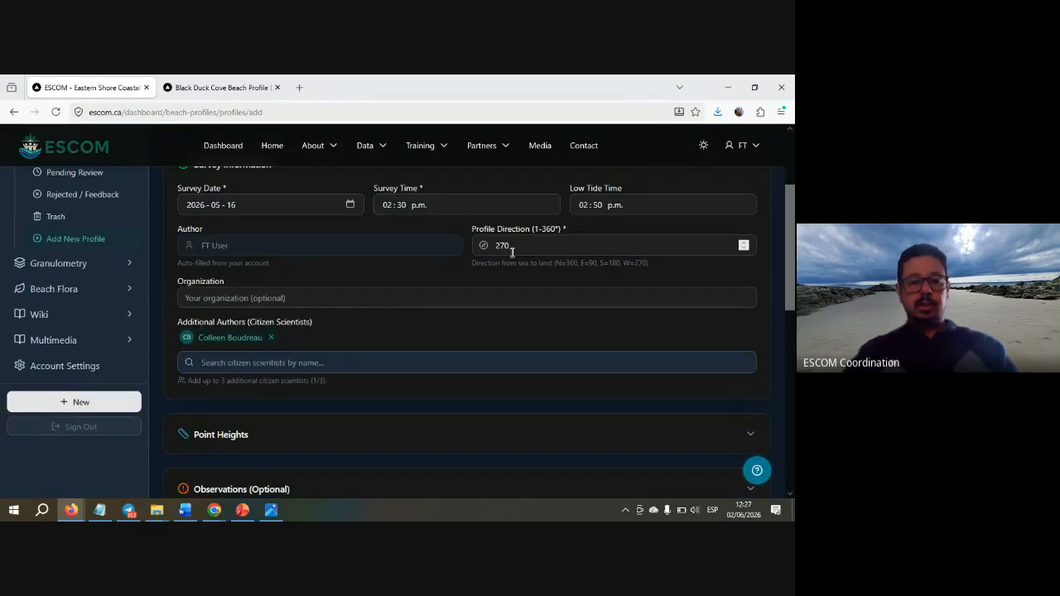
scroll(377, 338, up, 2)
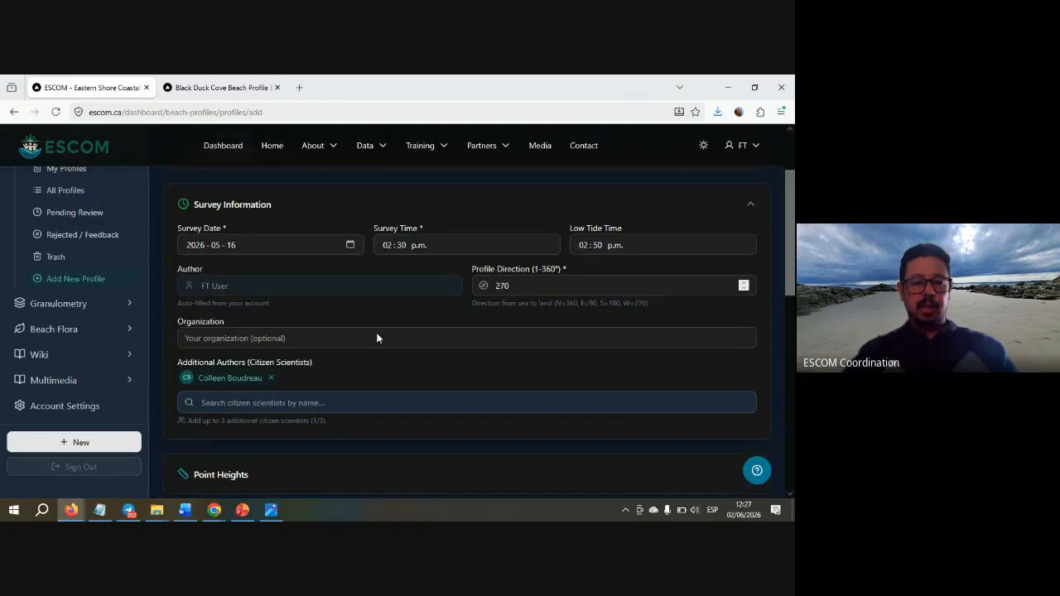
click(357, 241)
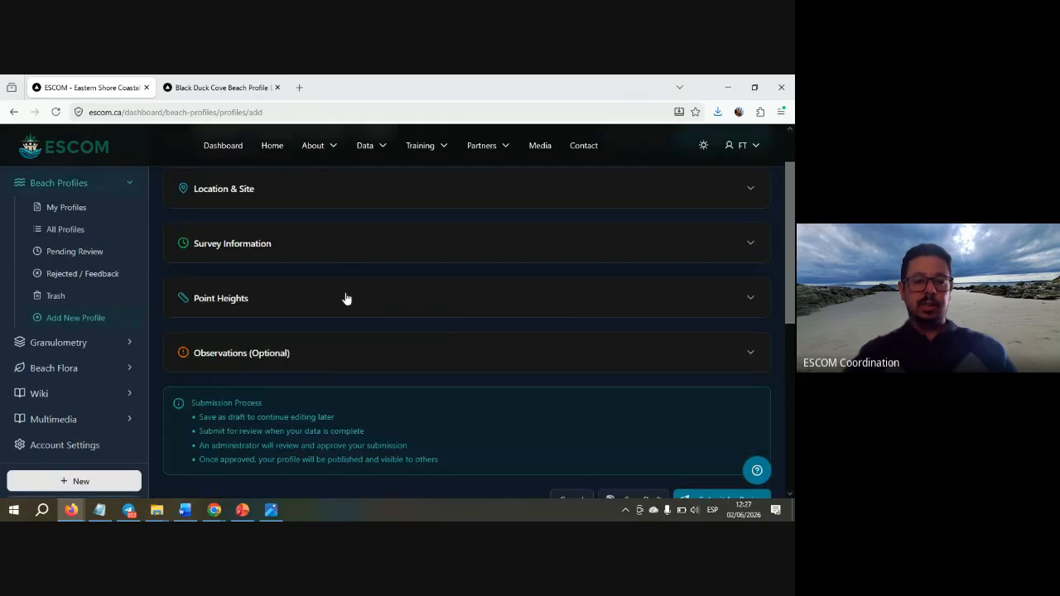
click(320, 307)
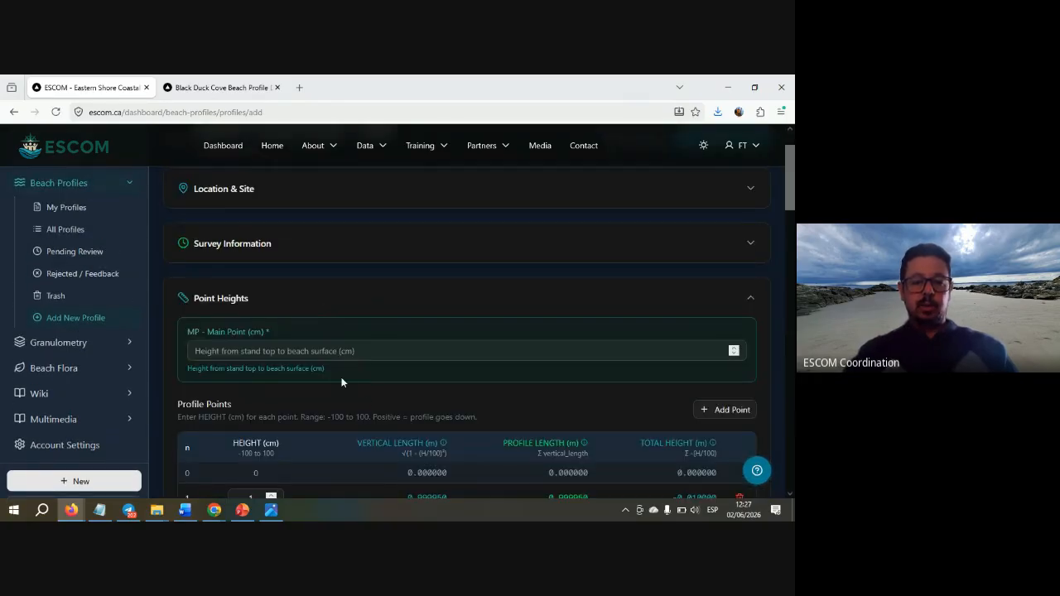
scroll(364, 403, down, 5)
scroll(364, 399, down, 9)
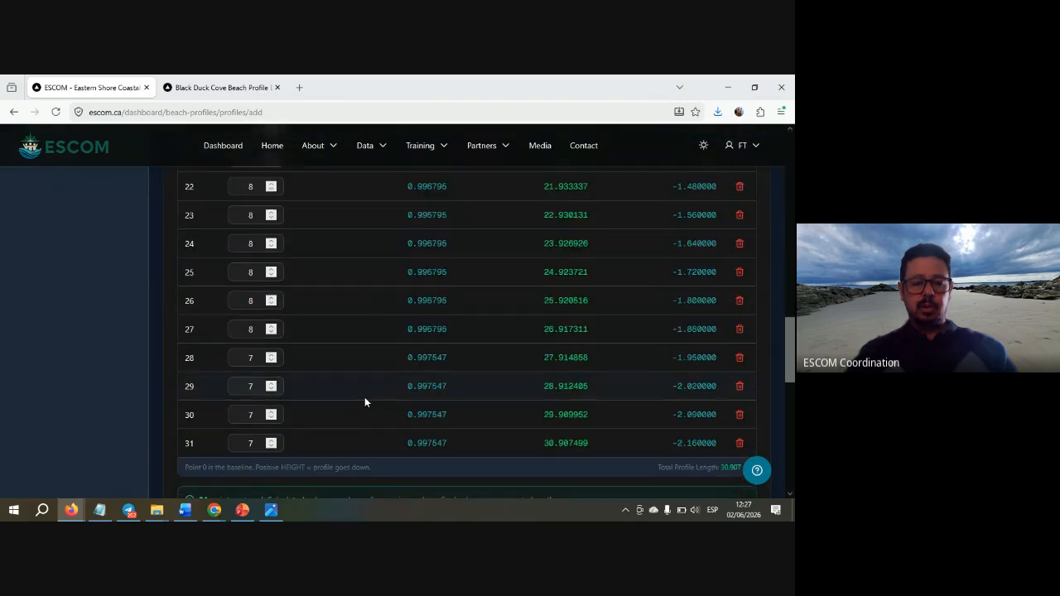
scroll(364, 402, up, 10)
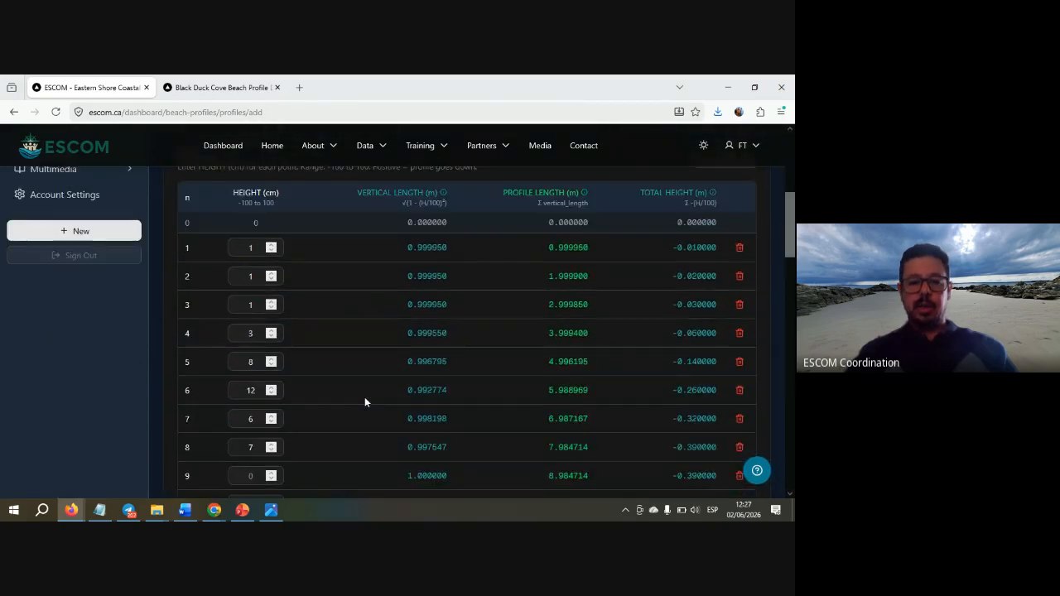
scroll(467, 222, up, 2)
scroll(467, 226, up, 2)
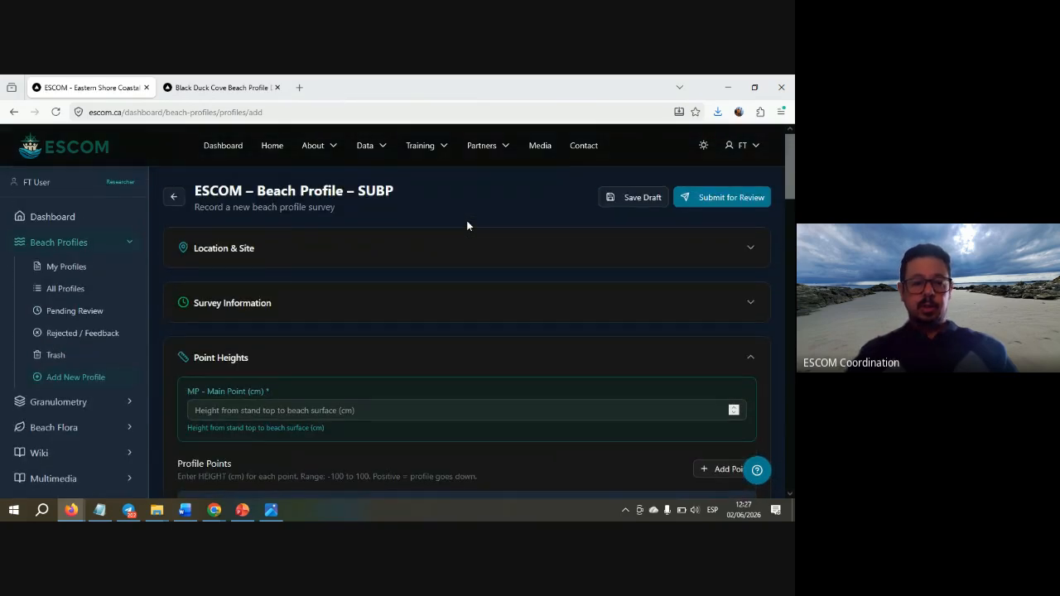
scroll(467, 225, down, 1)
click(440, 260)
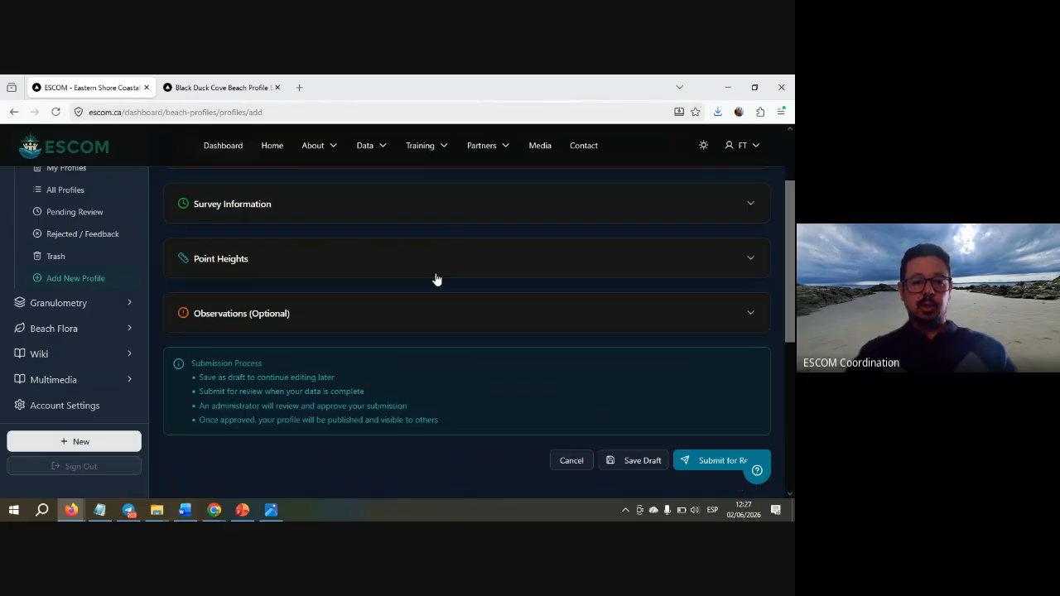
click(396, 330)
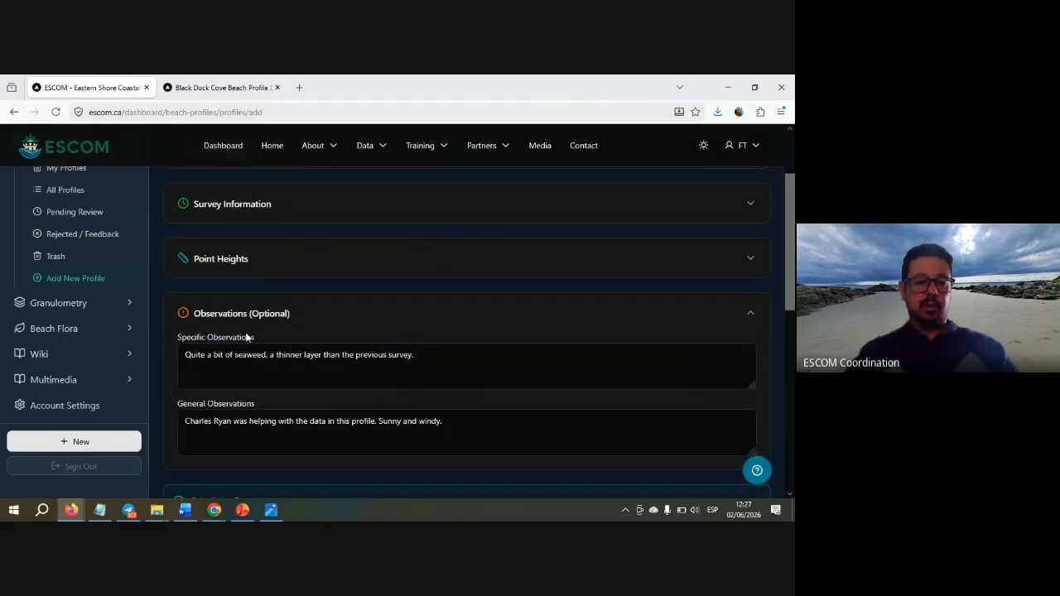
click(382, 315)
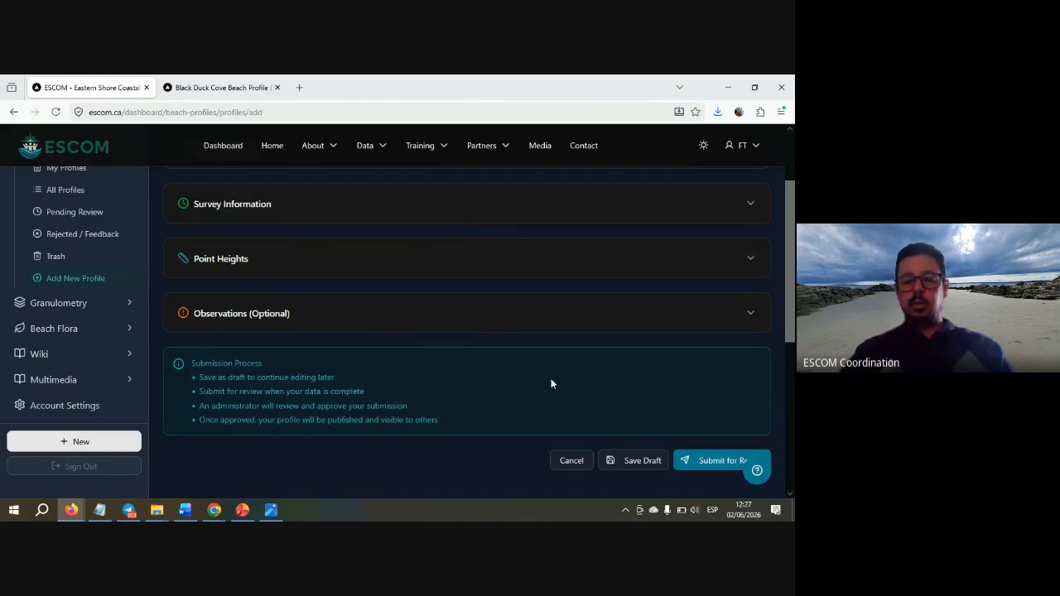
- Save the Black Duck Cove South form with Save Draft
scroll(535, 452, down, 2)
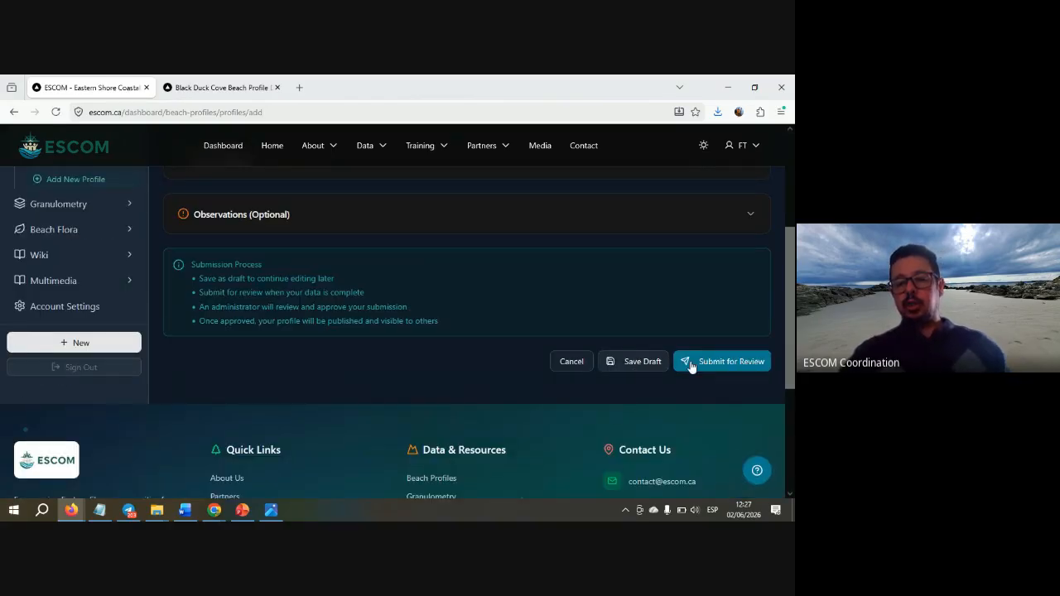
click(638, 363)
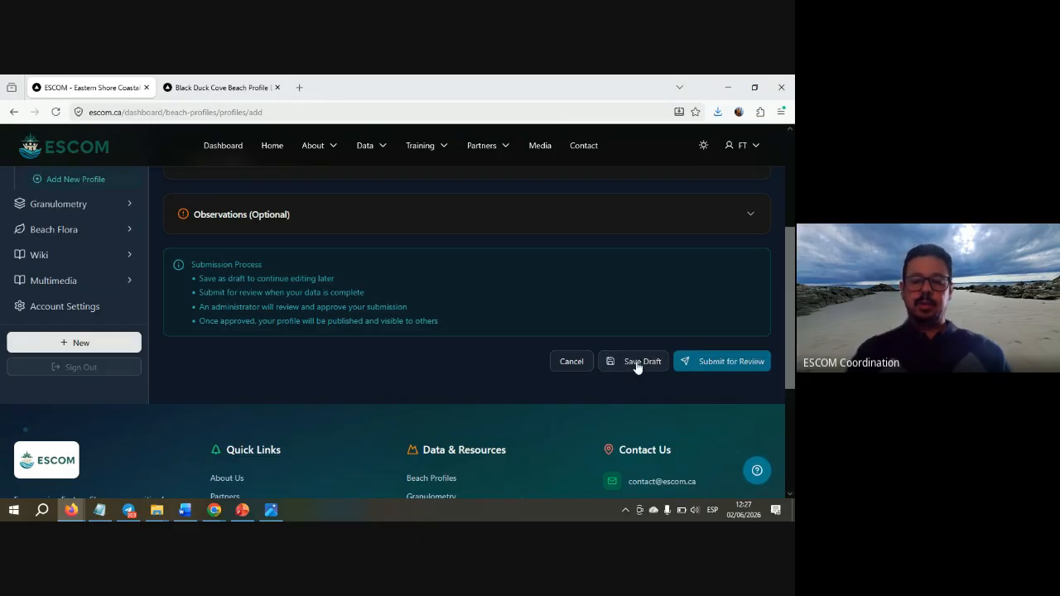
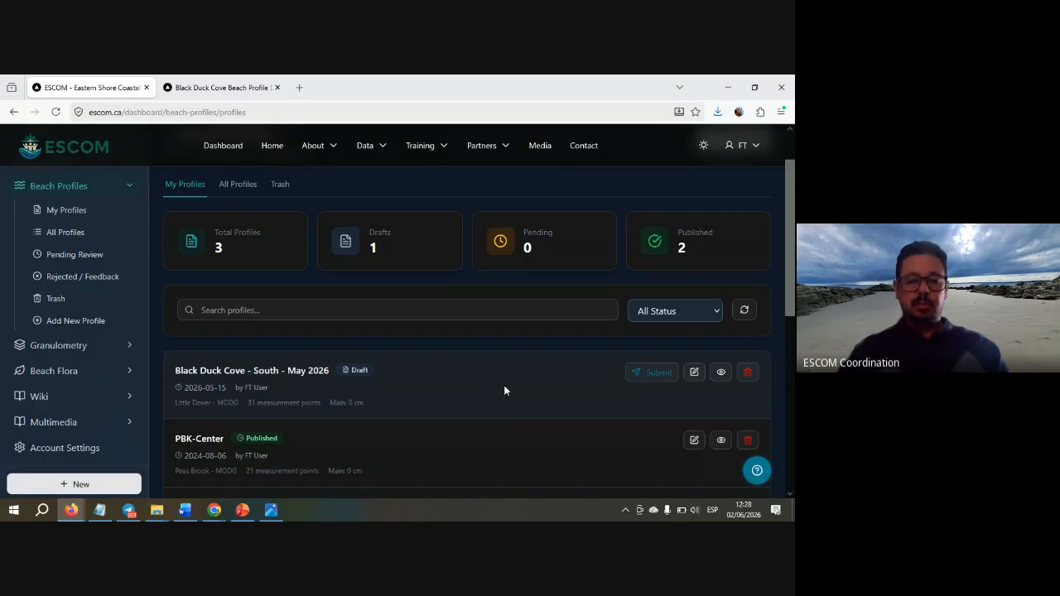
- Reopen the May 2026 draft, collapsing site details and expanding the Observations section
scroll(507, 406, down, 2)
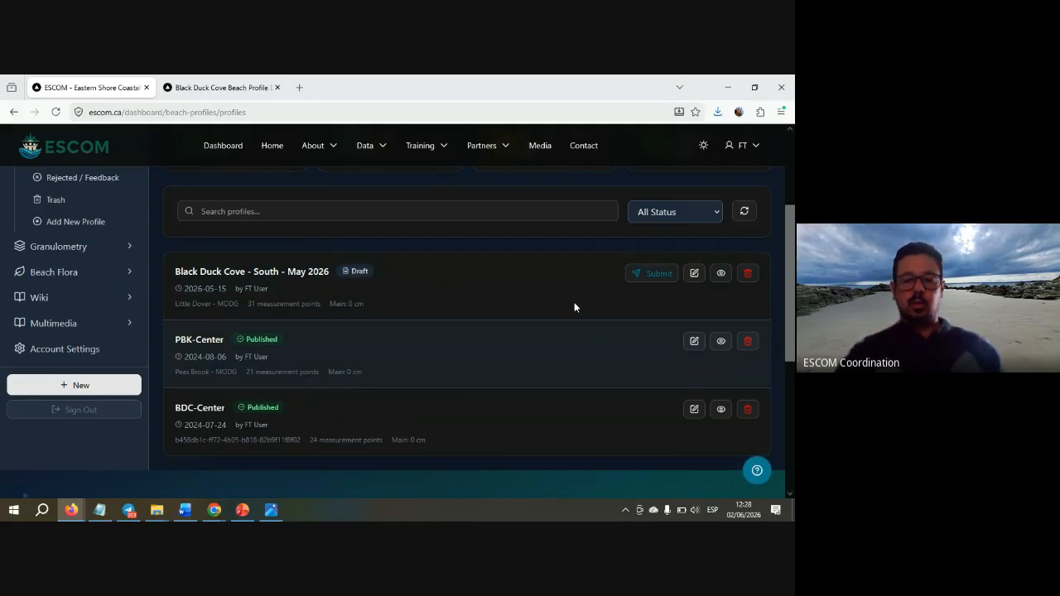
click(695, 276)
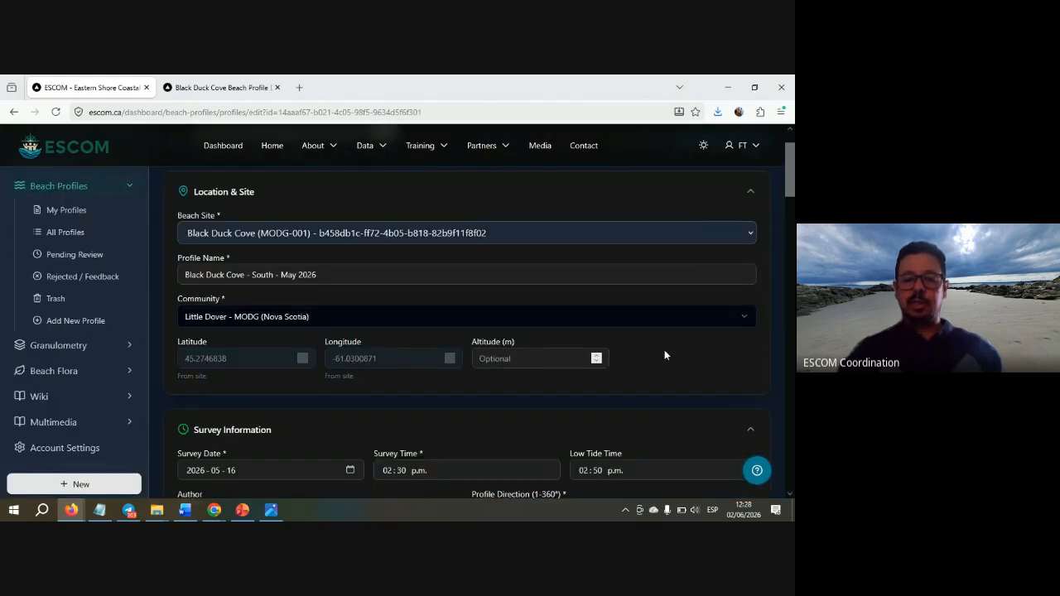
scroll(633, 371, down, 20)
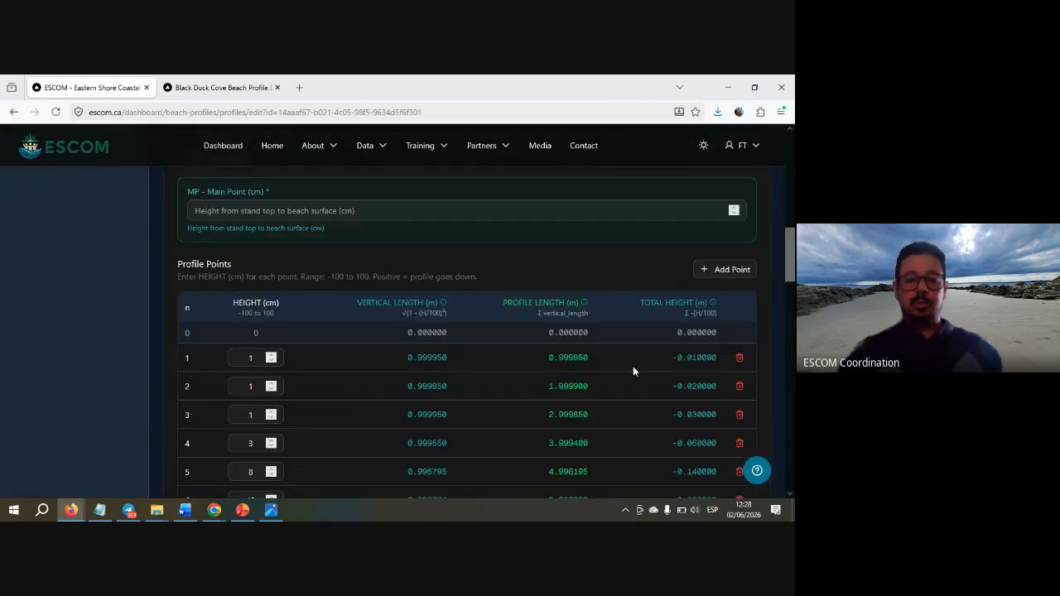
scroll(633, 367, up, 10)
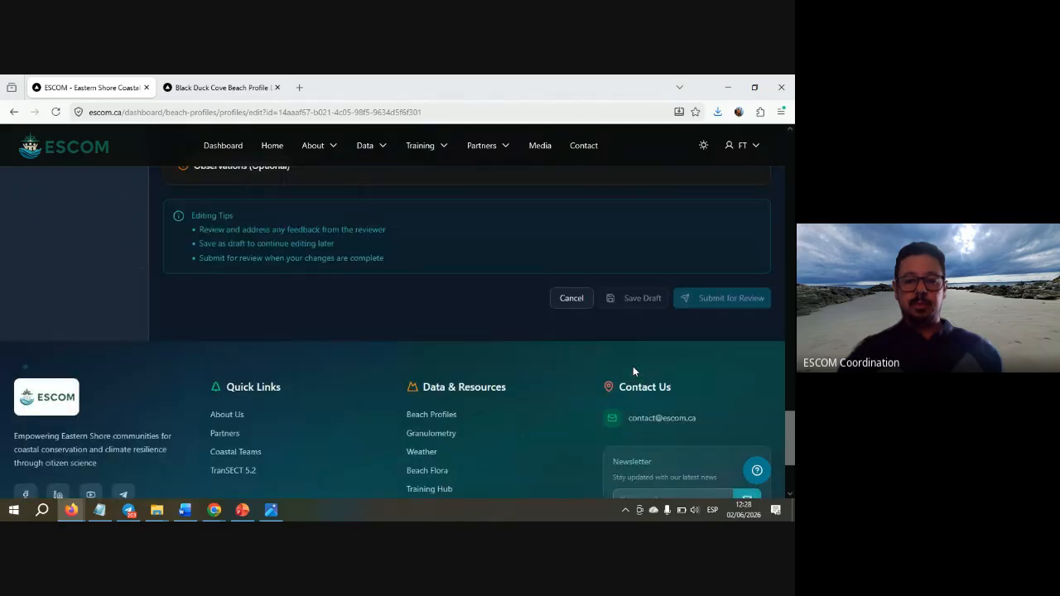
scroll(633, 372, up, 15)
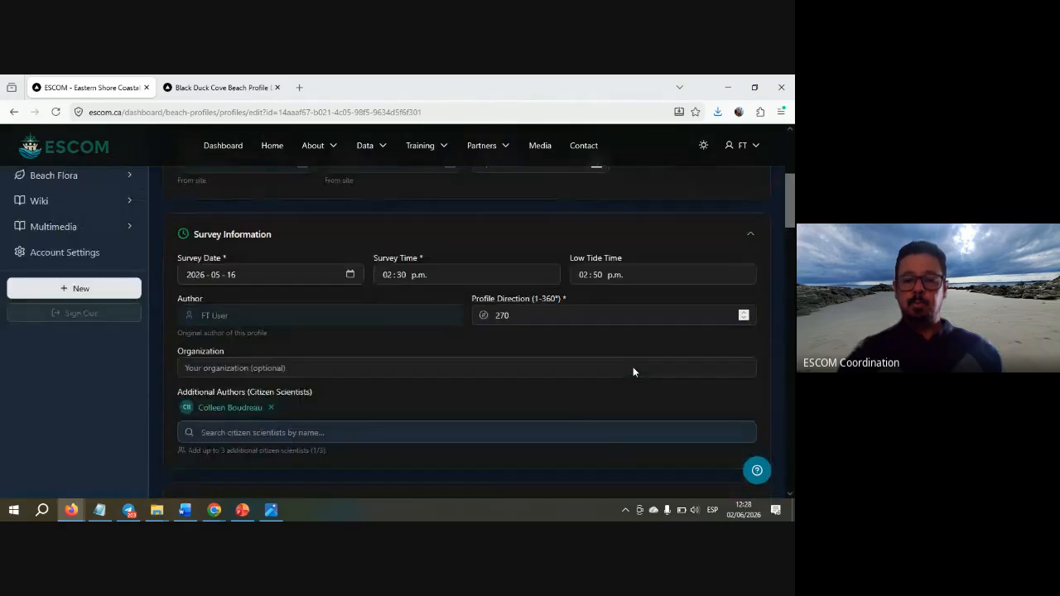
scroll(633, 366, up, 2)
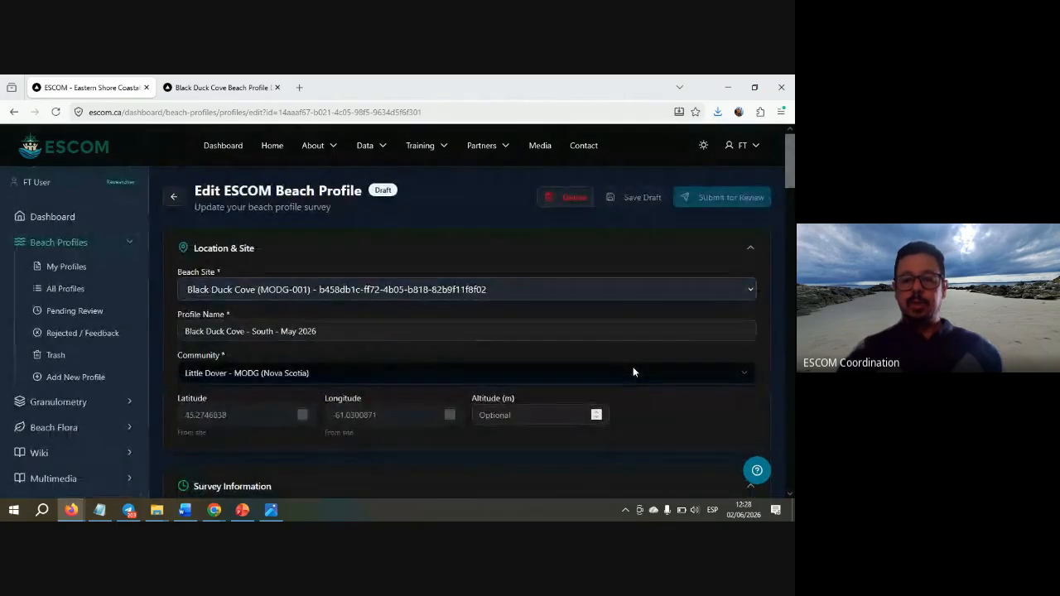
click(668, 257)
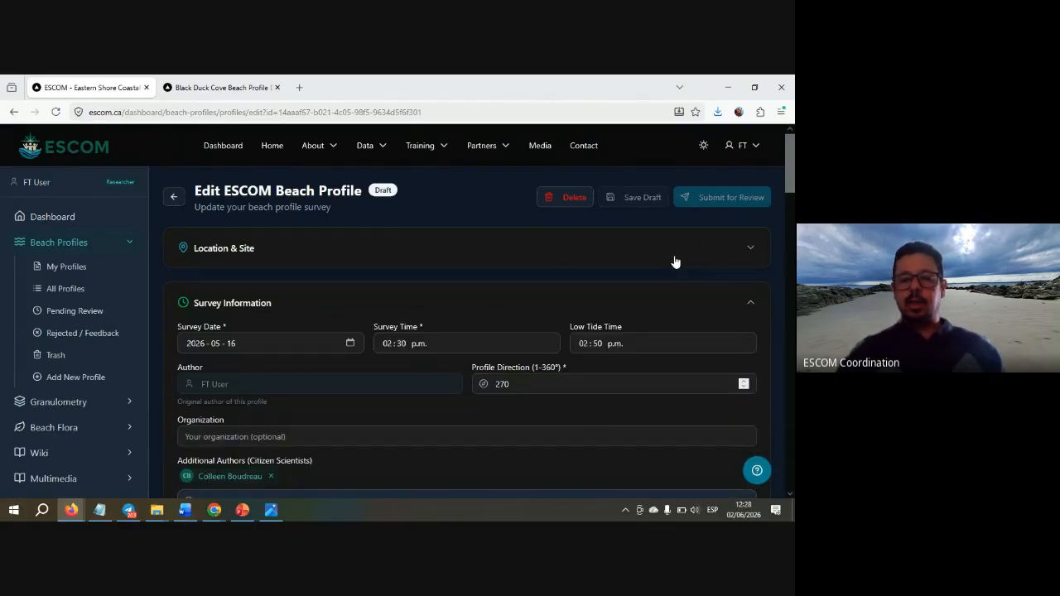
scroll(658, 253, down, 15)
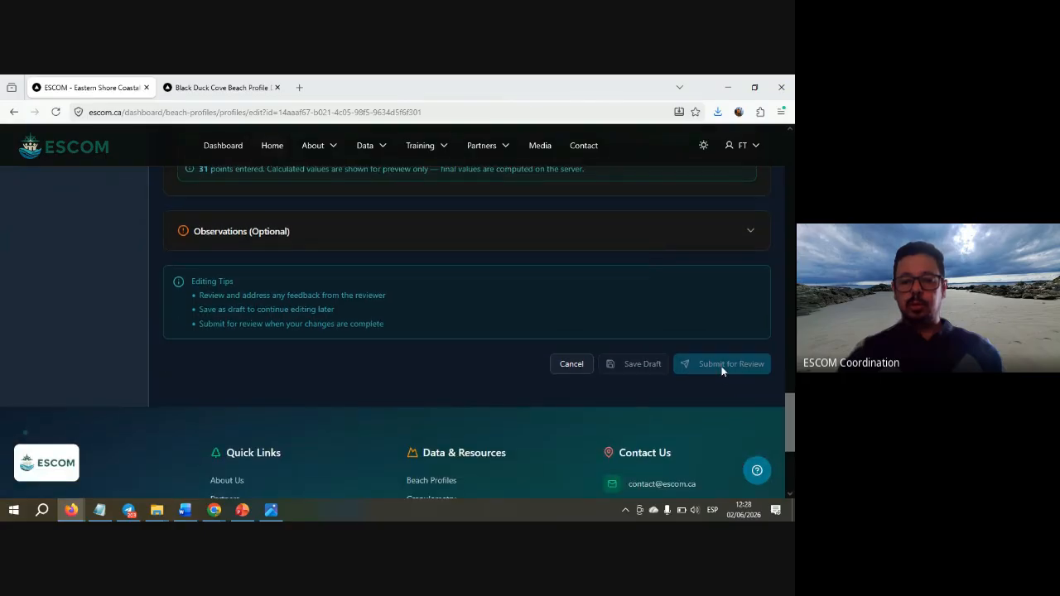
click(528, 242)
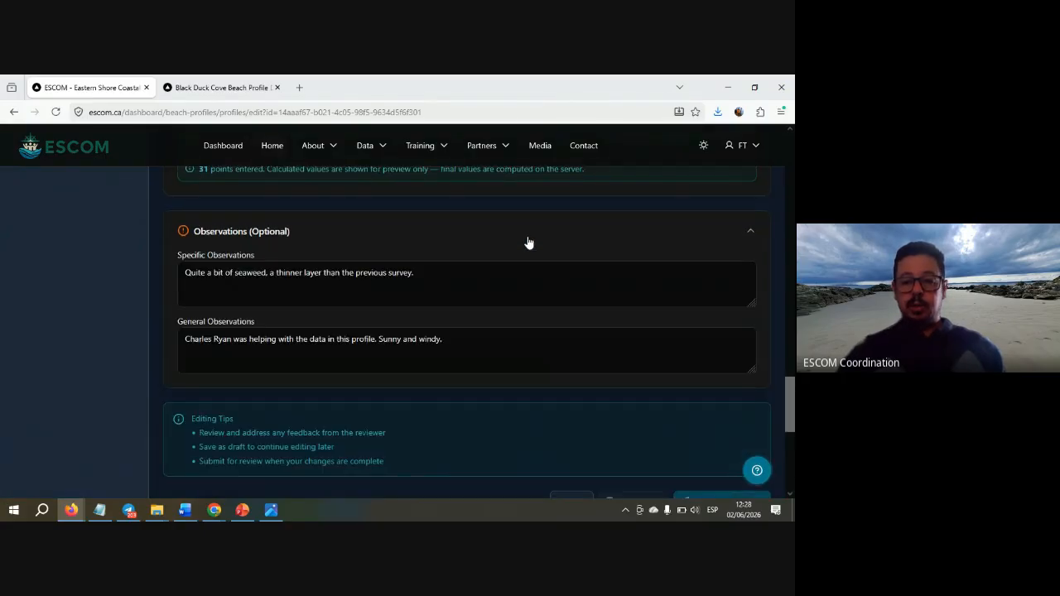
scroll(592, 403, down, 1)
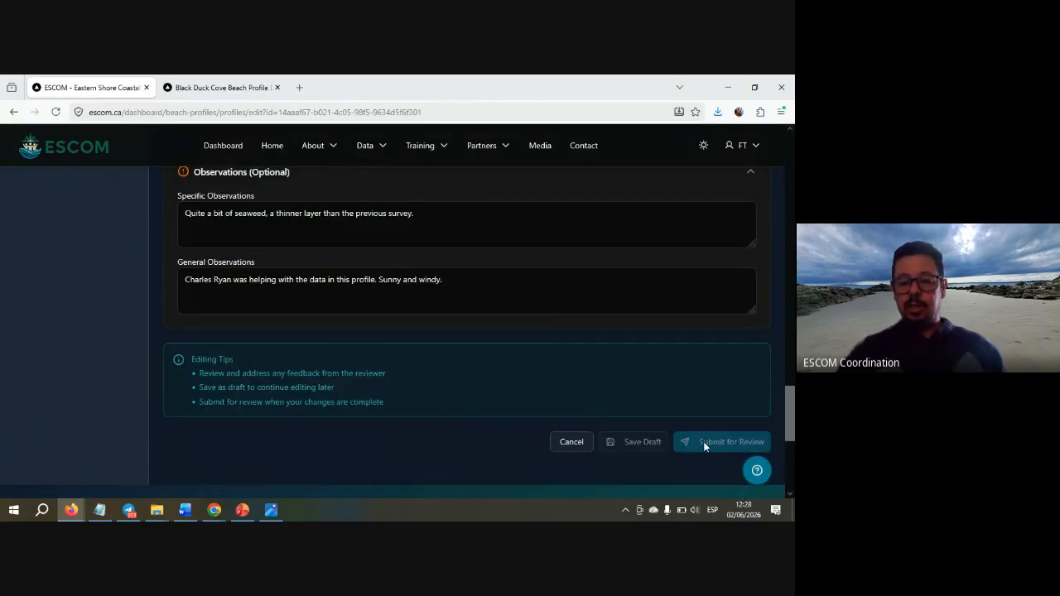
- Recheck the final period after 'windy' in the general observations, then leave the form unsaved
click(505, 279)
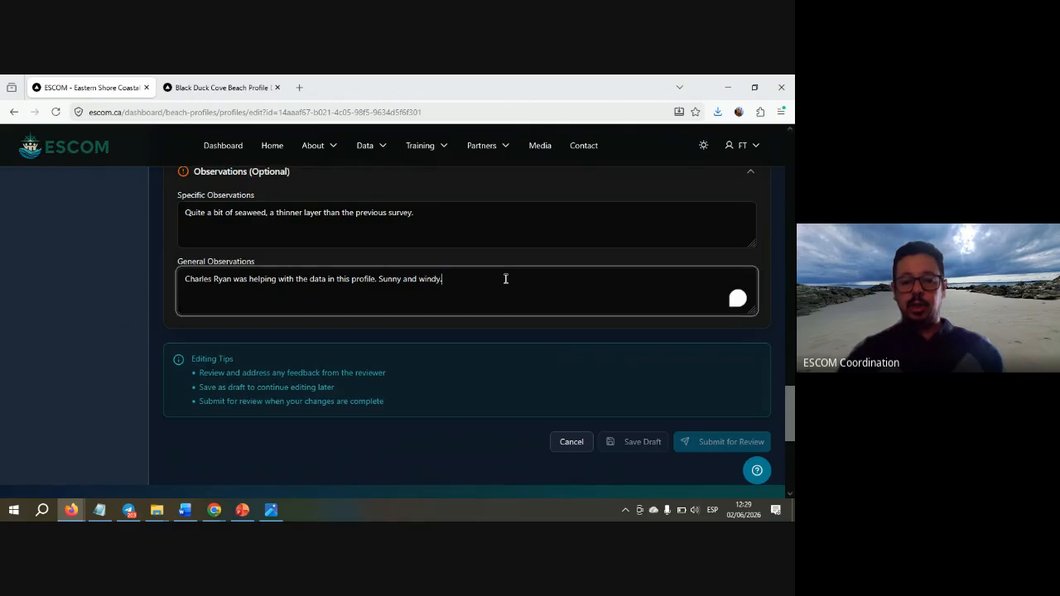
key(BackSpace)
text(.)
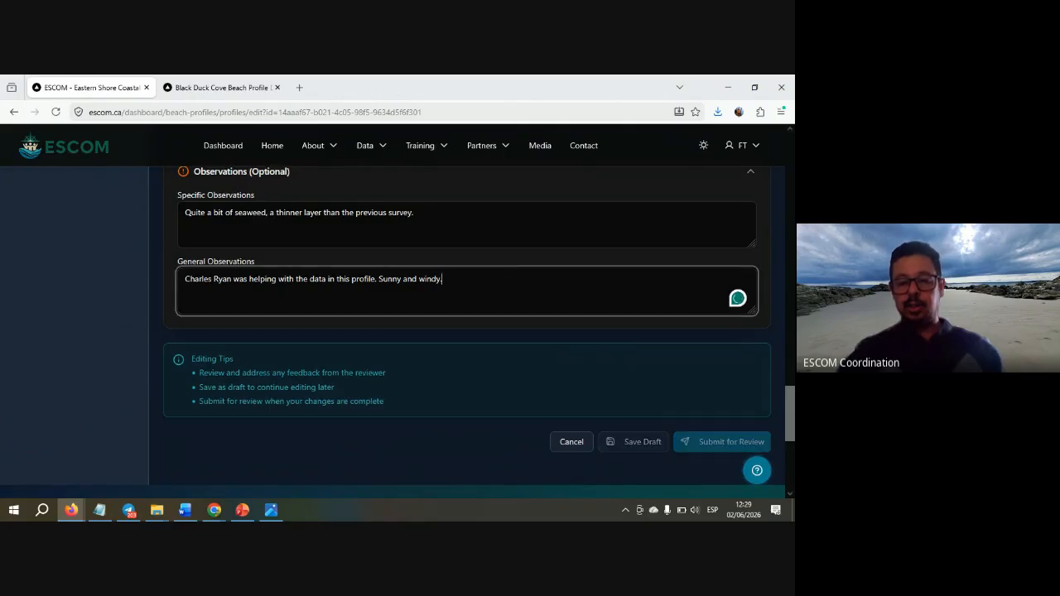
key(BackSpace)
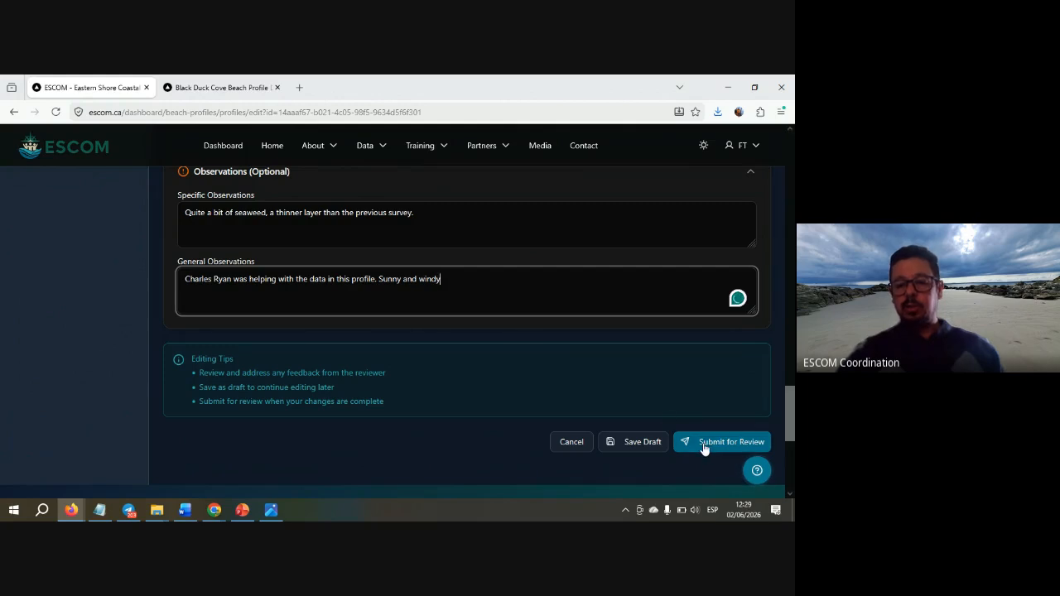
text(.)
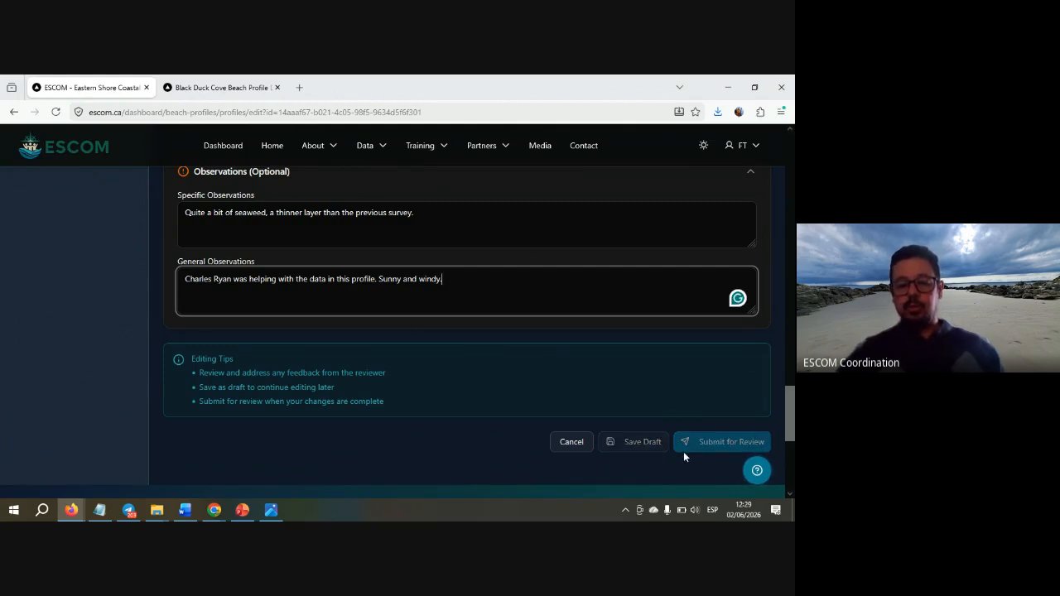
click(572, 444)
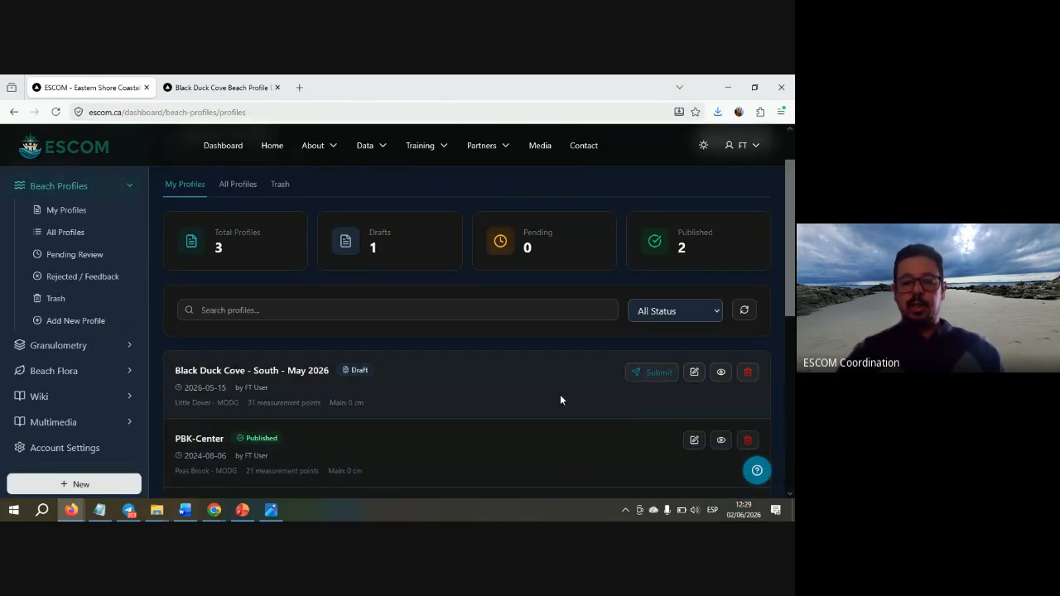
- Confirm 'Black Duck Cove - South - May 2026' is listed as Pending Review beside two published profiles
scroll(561, 397, down, 1)
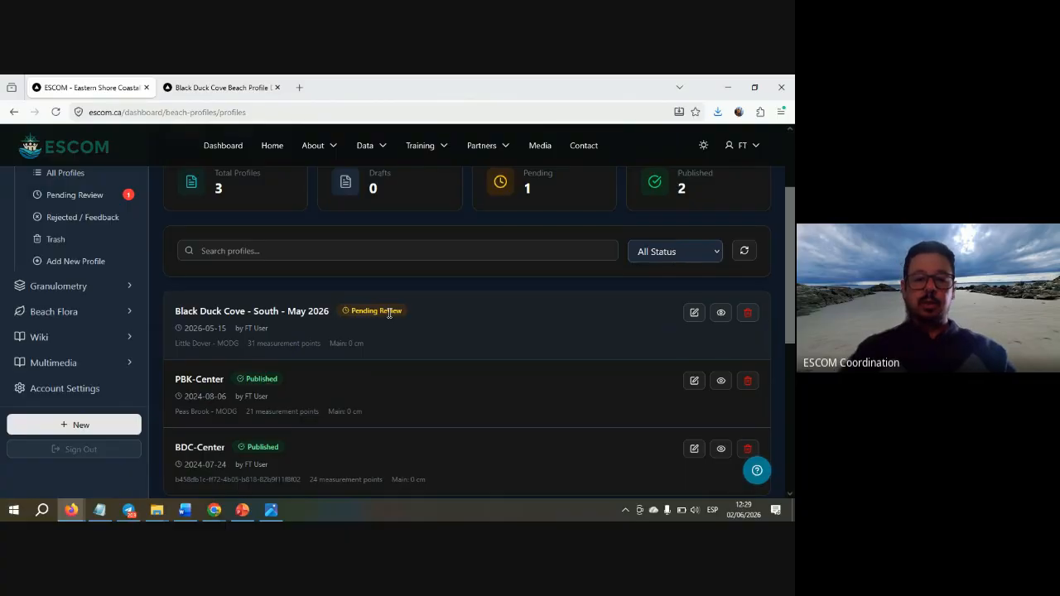
scroll(446, 344, down, 1)
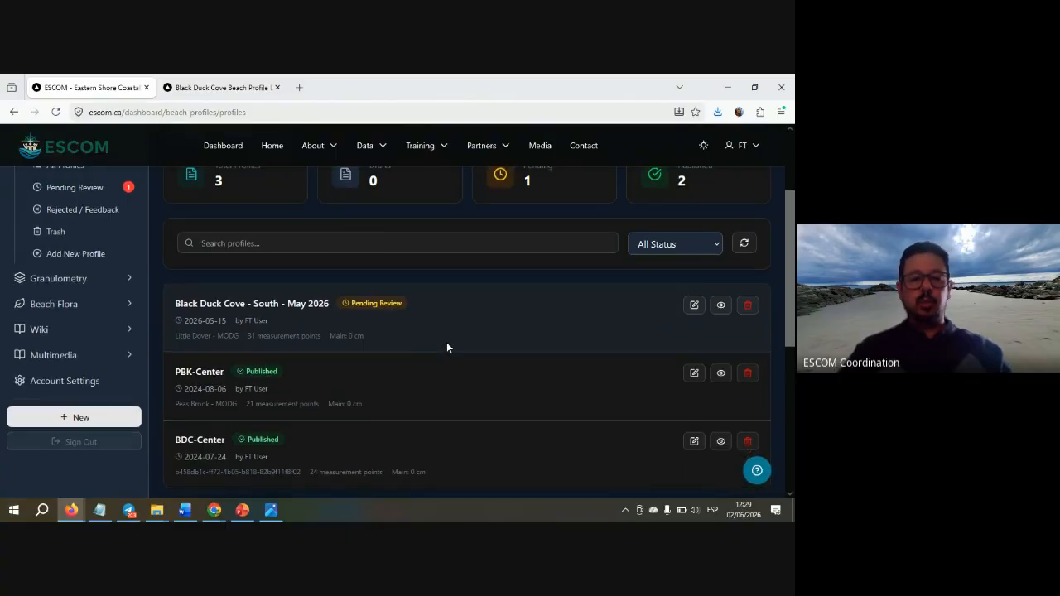
scroll(455, 342, up, 2)
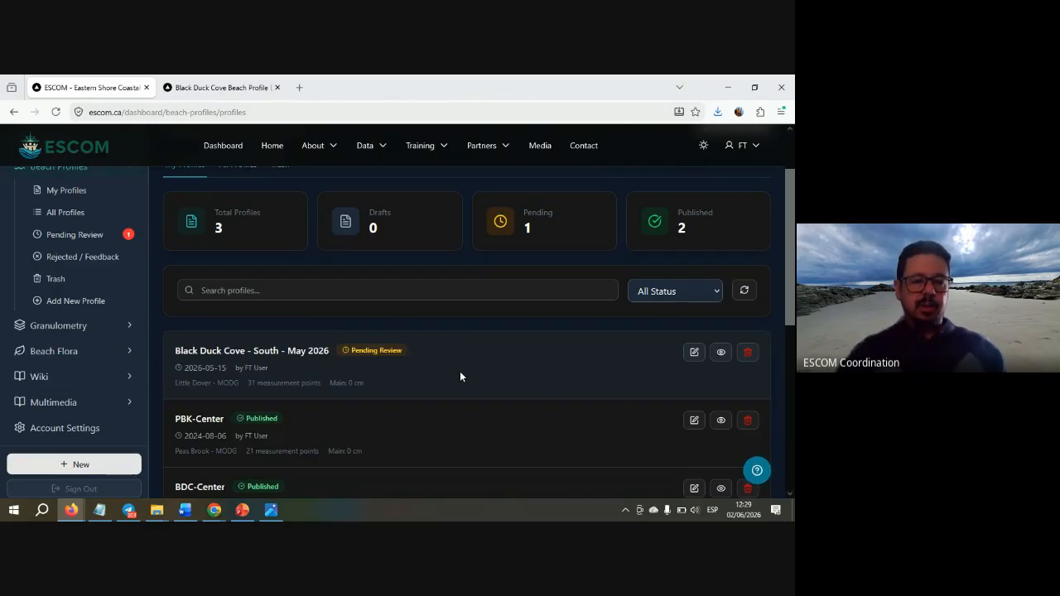
scroll(460, 371, down, 2)
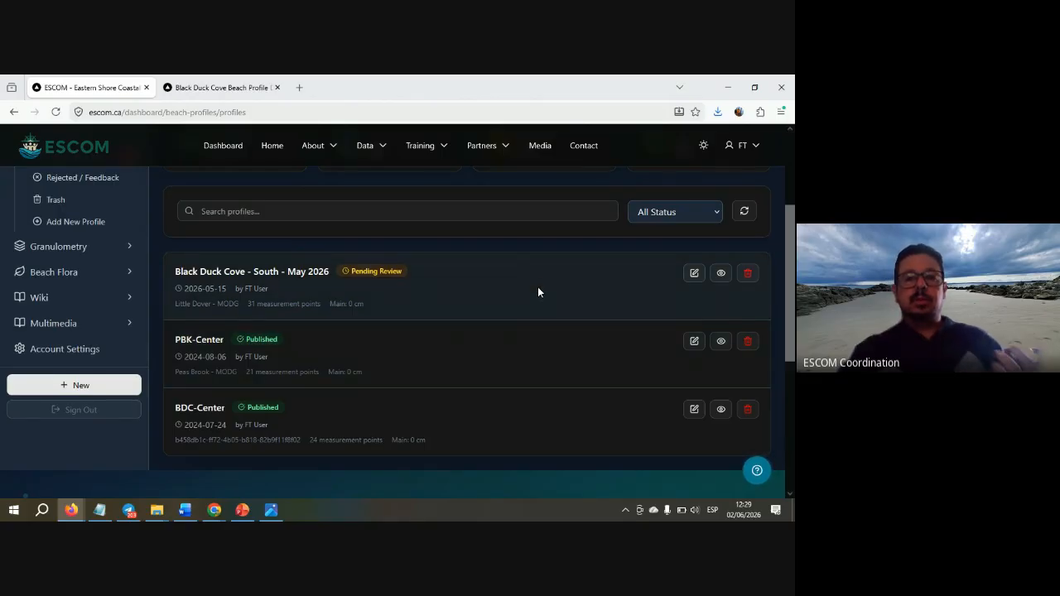
scroll(537, 292, up, 1)
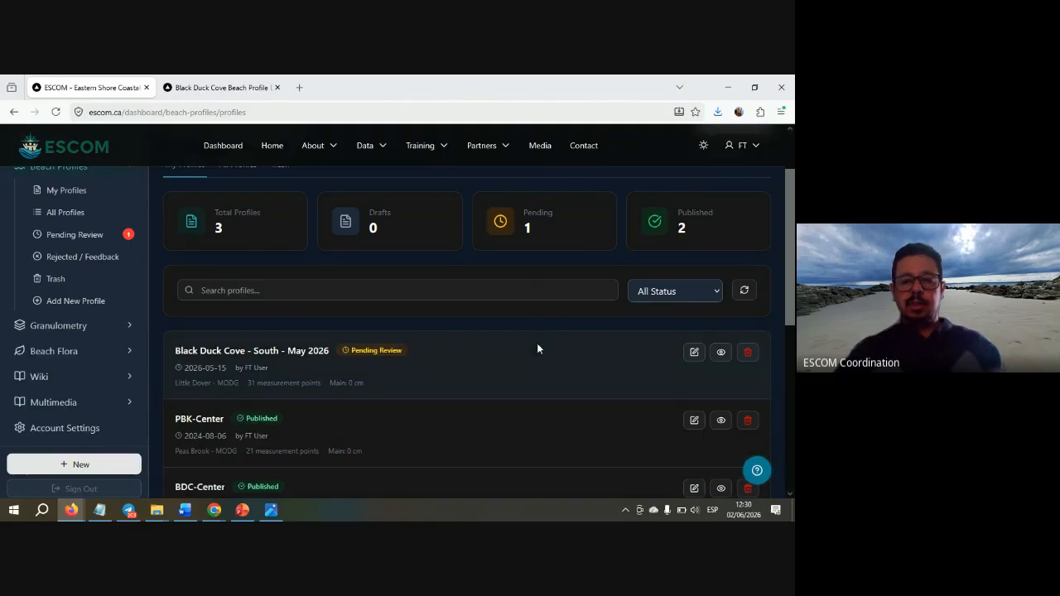
scroll(537, 343, down, 3)
scroll(537, 343, up, 2)
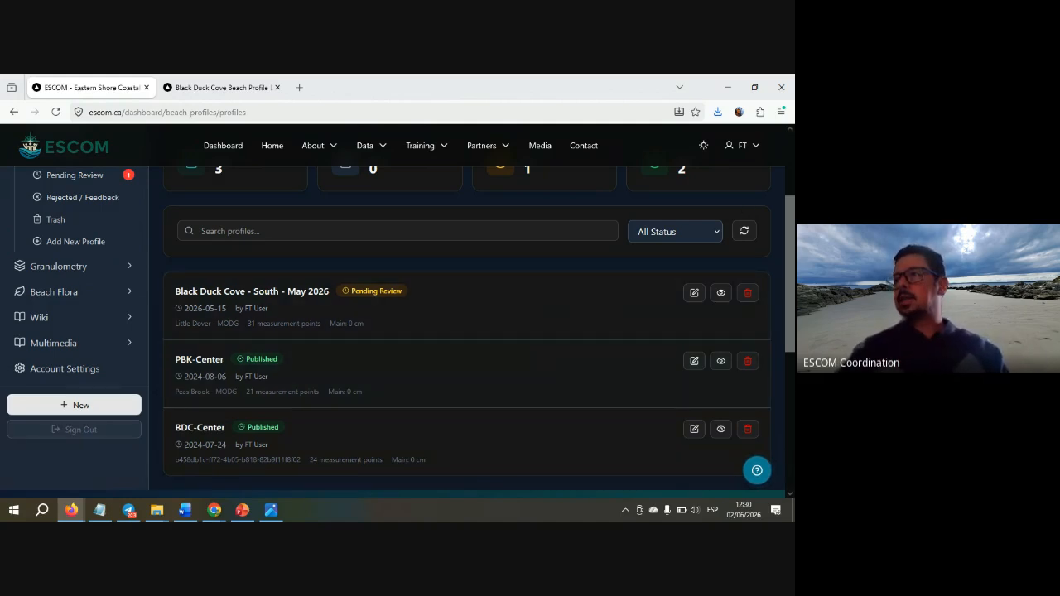
key(alt+Tab)
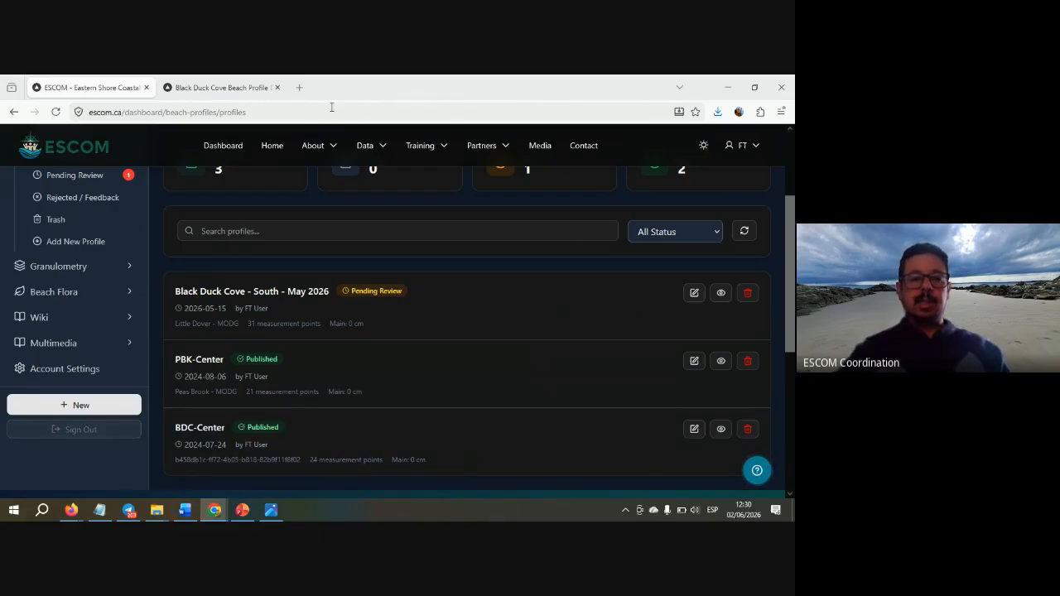
- Close the empty new tab to get back to the ESCOM beach-profiles dashboard
click(300, 88)
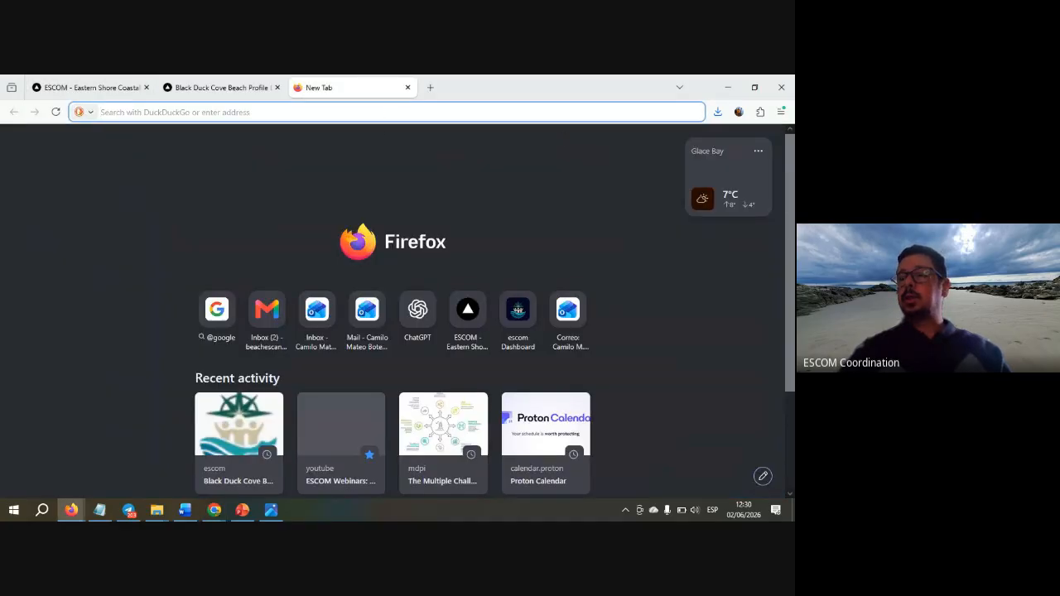
key(ctrl+w)
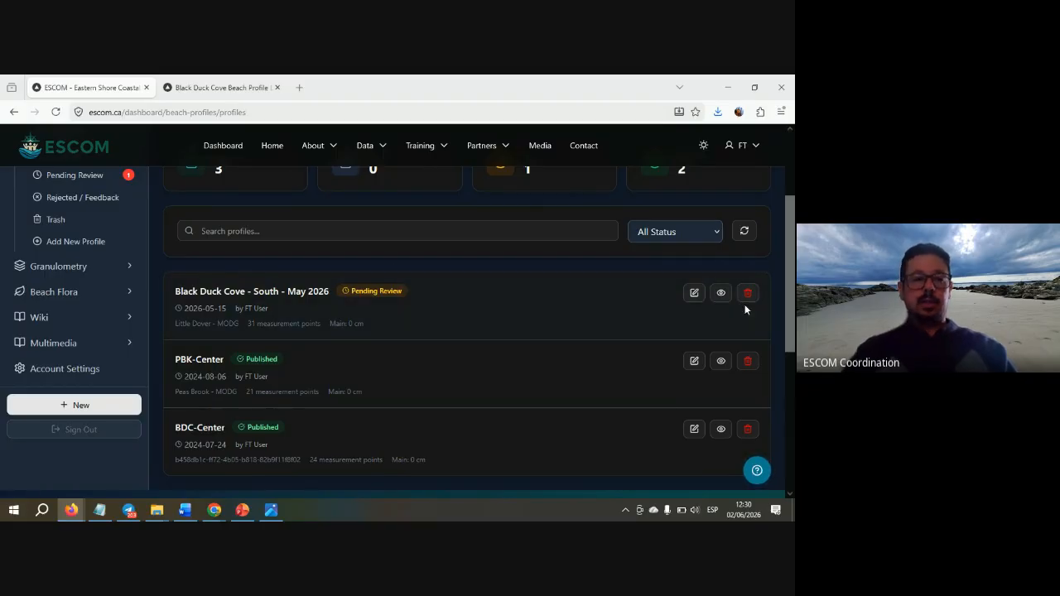
- Switch to the Black Duck Cove Beach Profile page showing its 14 published profiles
click(263, 87)
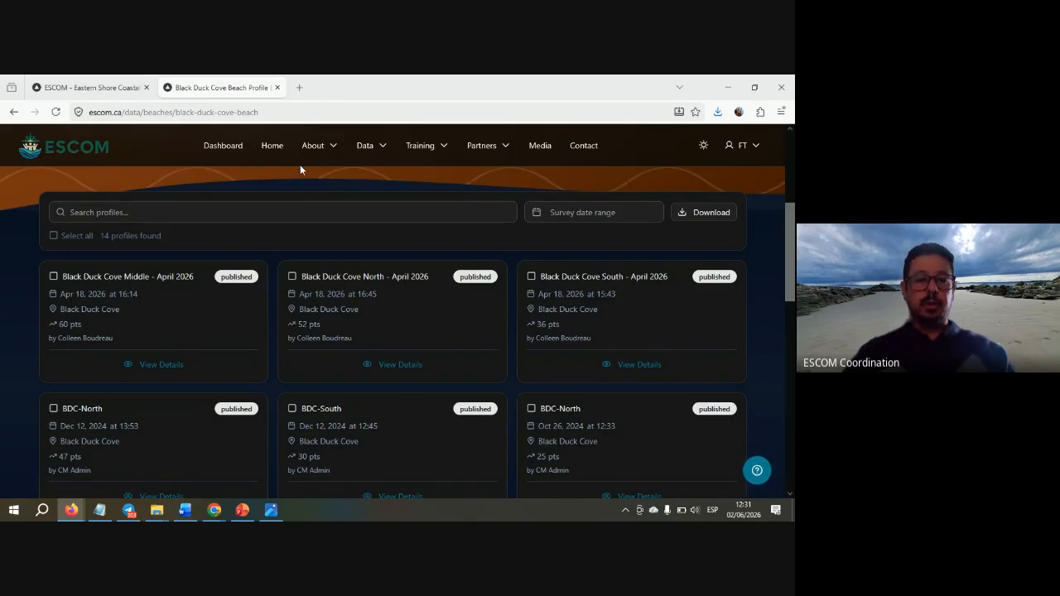
- Reopen Black Duck Cove from the beach listing and reload so South May 2026 leads 15 profiles
mouse_move(336, 153)
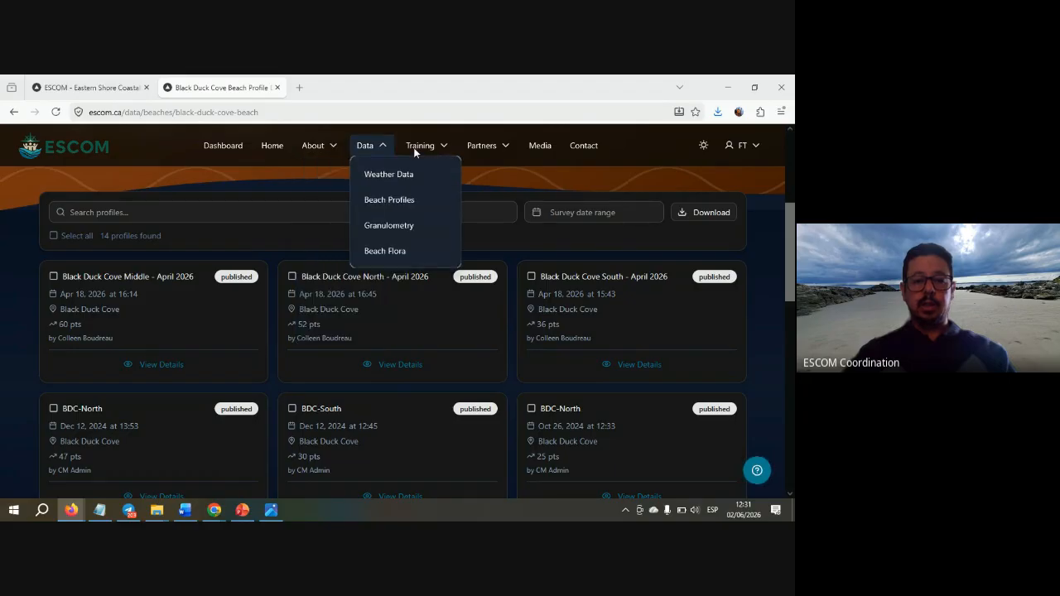
click(380, 204)
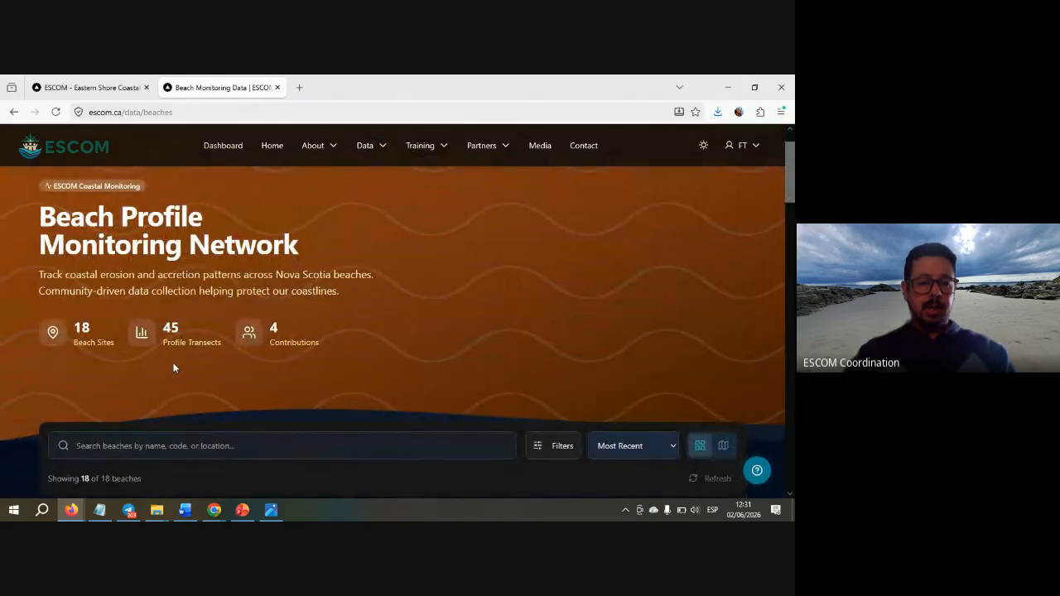
scroll(166, 373, down, 2)
click(113, 393)
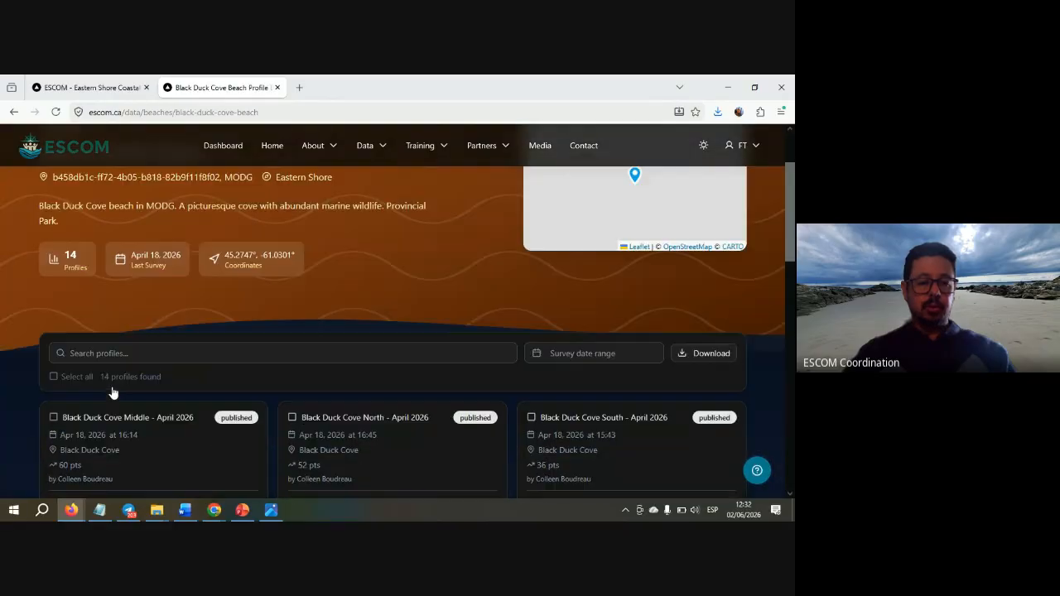
scroll(195, 386, up, 1)
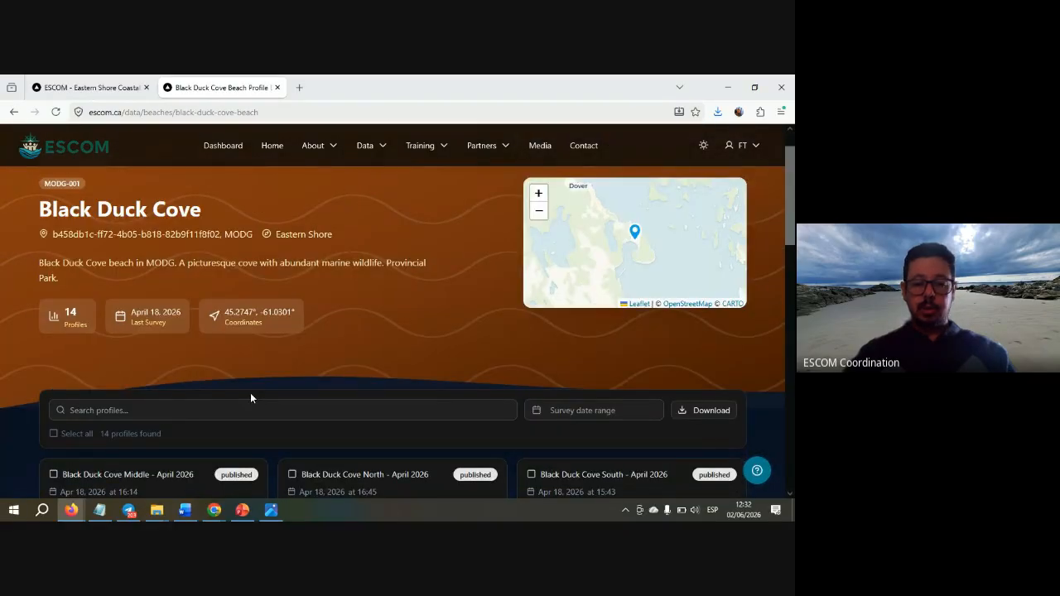
scroll(251, 398, down, 4)
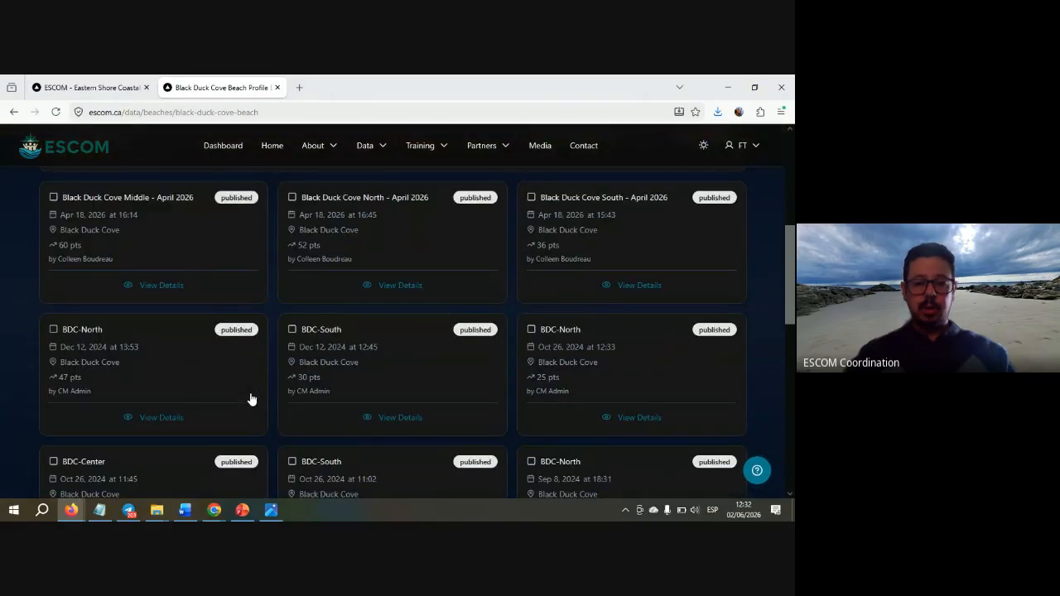
scroll(252, 398, up, 5)
key(F5)
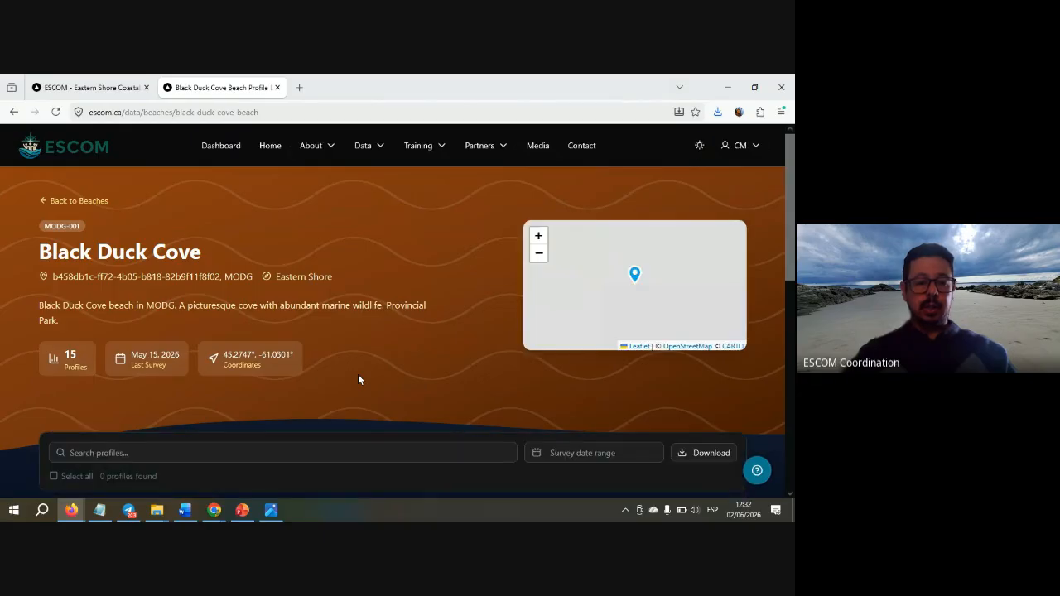
scroll(359, 377, down, 3)
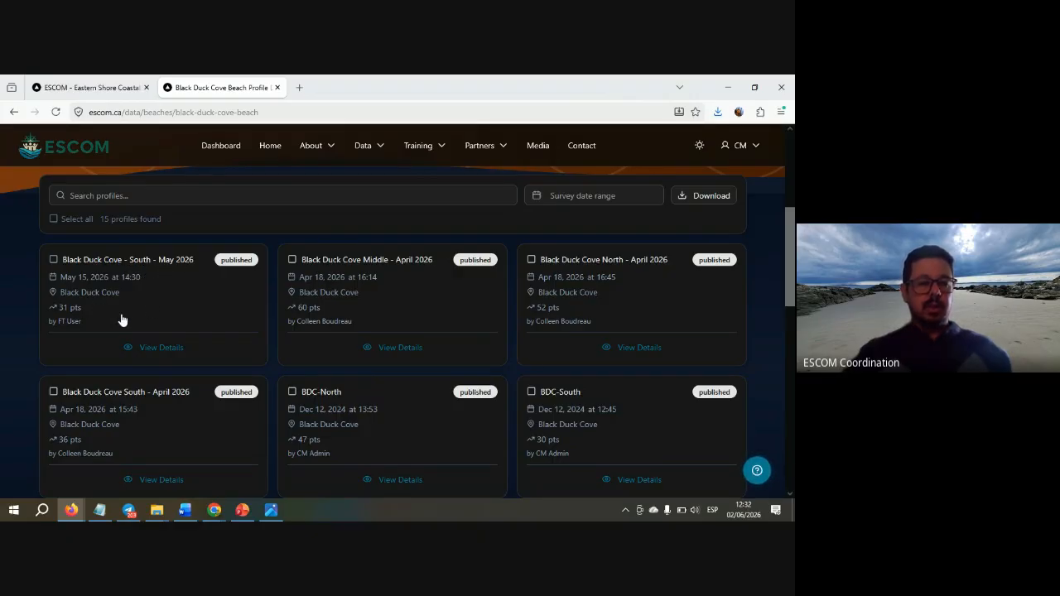
- Open the South May 2026 profile details and compare its chart with the field form photo
click(153, 352)
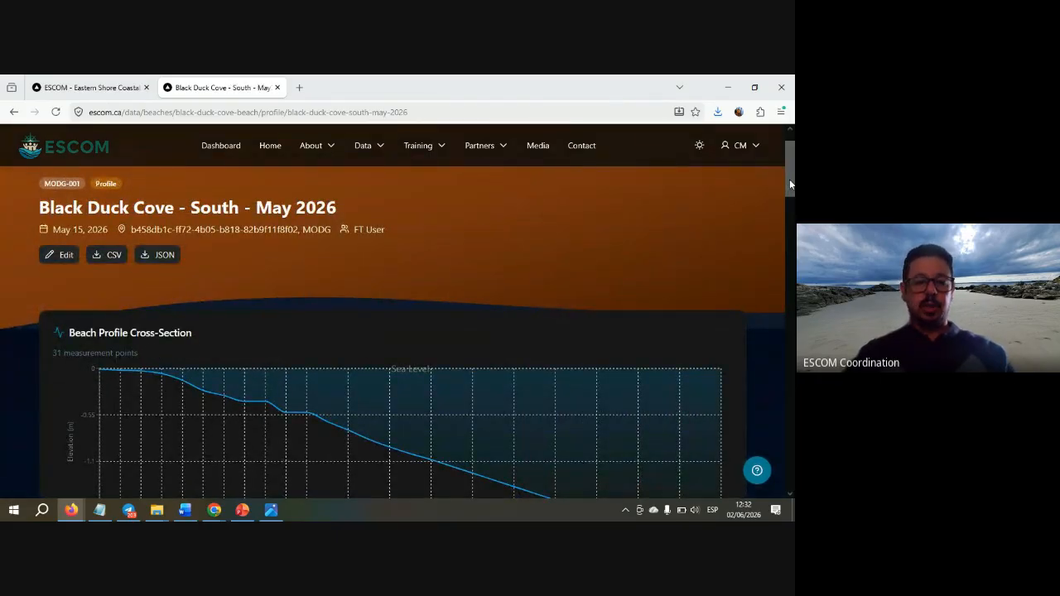
drag(789, 179, 790, 210)
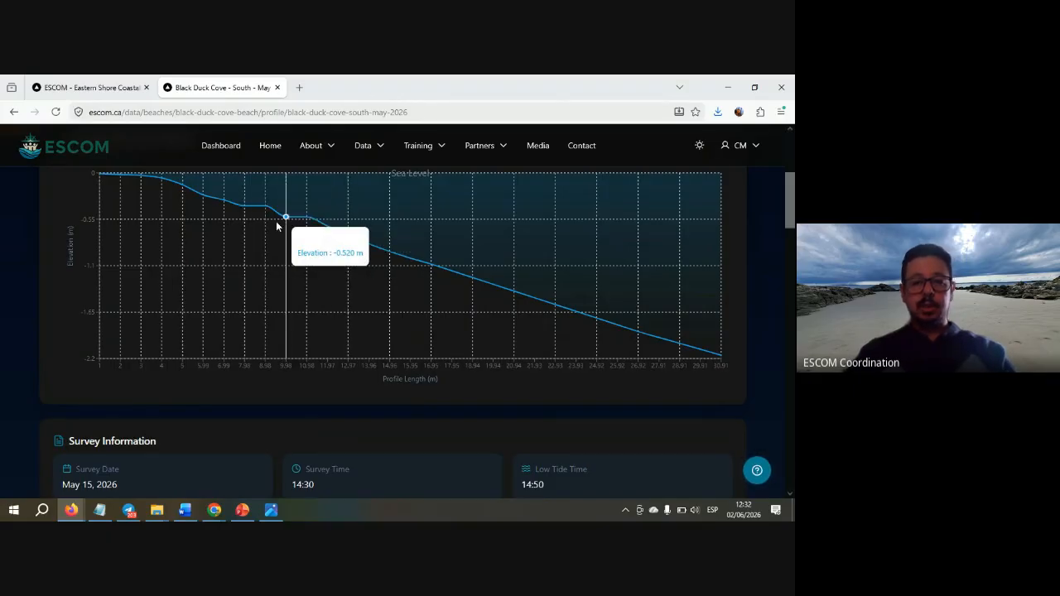
key(alt+Tab)
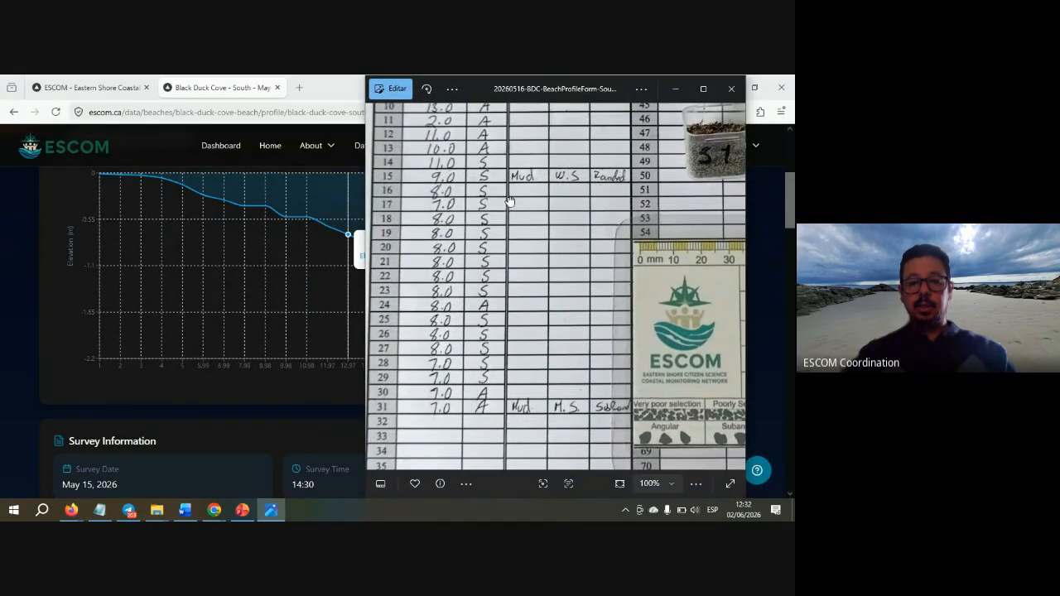
- Check the field form rows in Photos, then bring back the elevation chart reaching about -2.2 m
scroll(508, 205, up, 3)
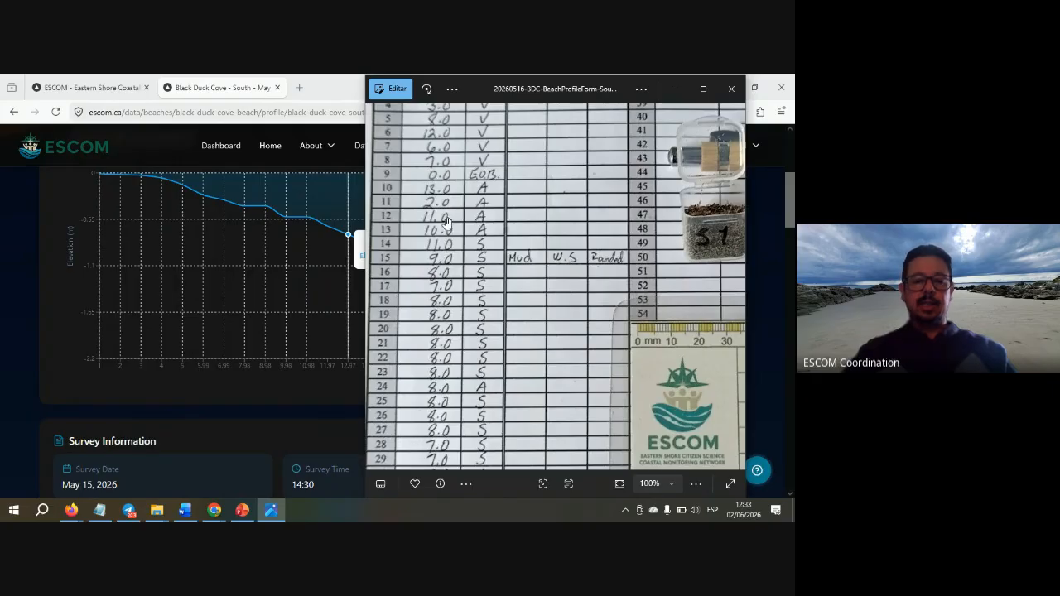
click(215, 162)
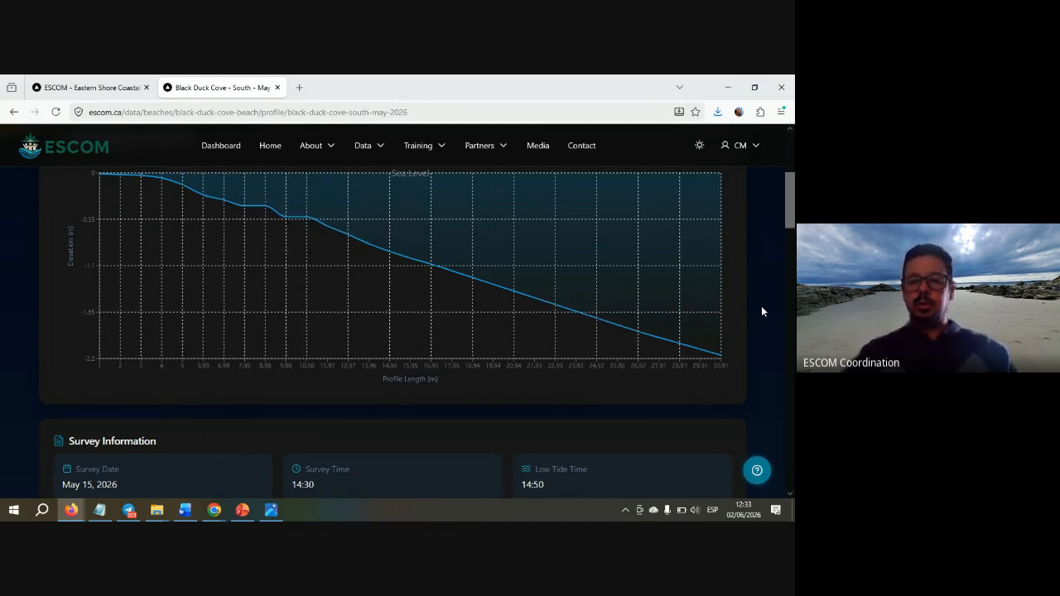
- Reload the ESCOM Beach Profiles dashboard and confirm 10 published profiles with none pending
scroll(763, 311, up, 1)
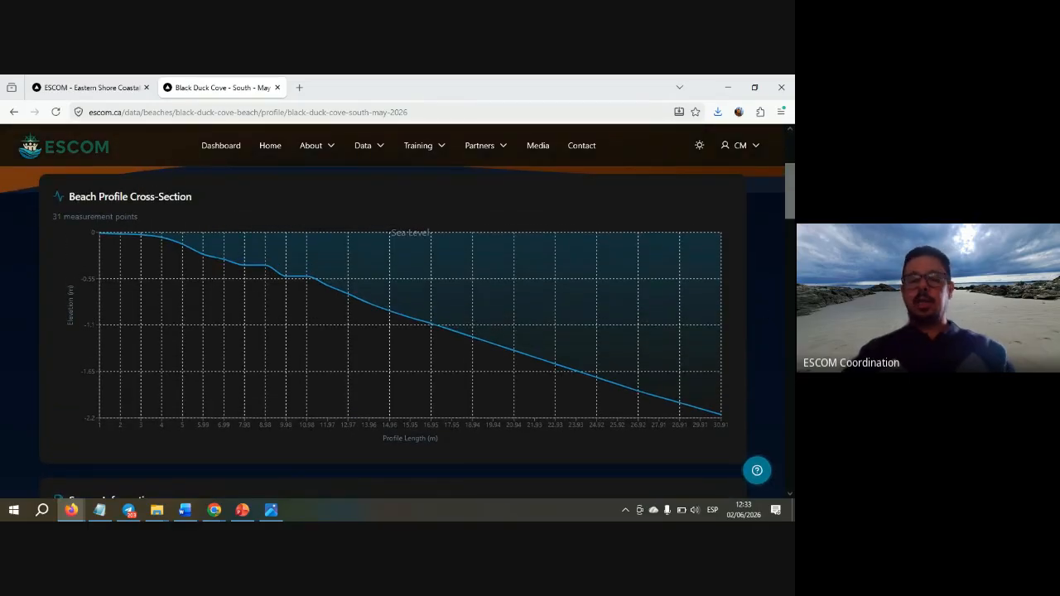
key(alt+Tab)
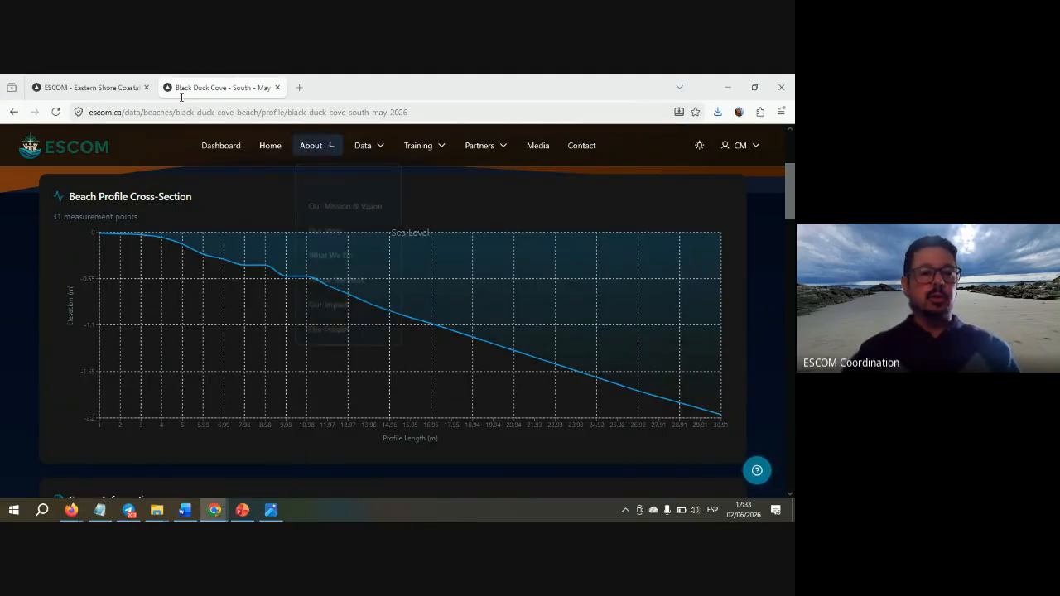
click(114, 88)
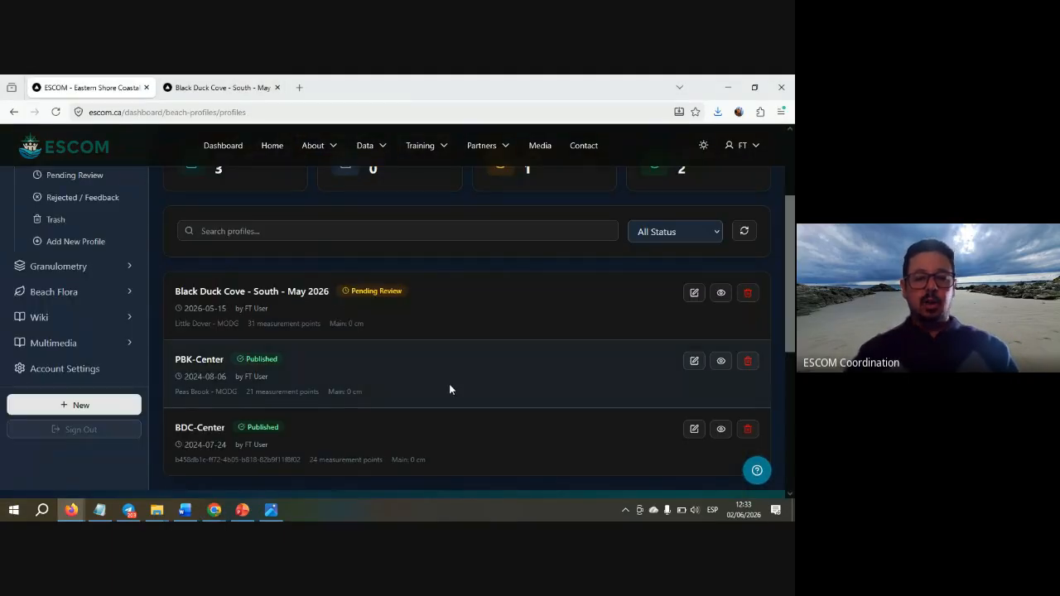
key(F5)
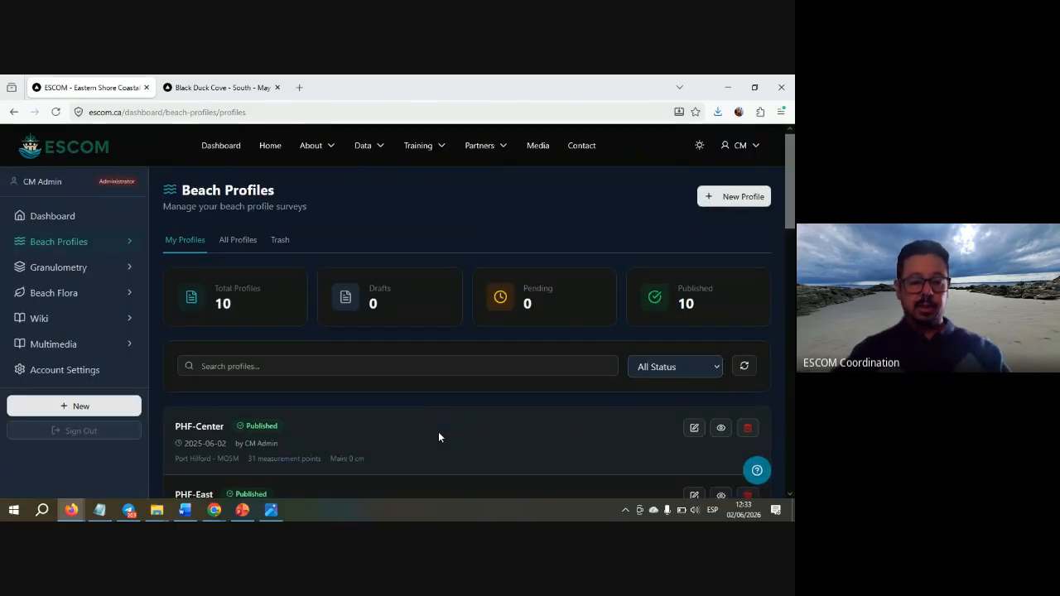
scroll(438, 437, down, 2)
scroll(439, 437, up, 2)
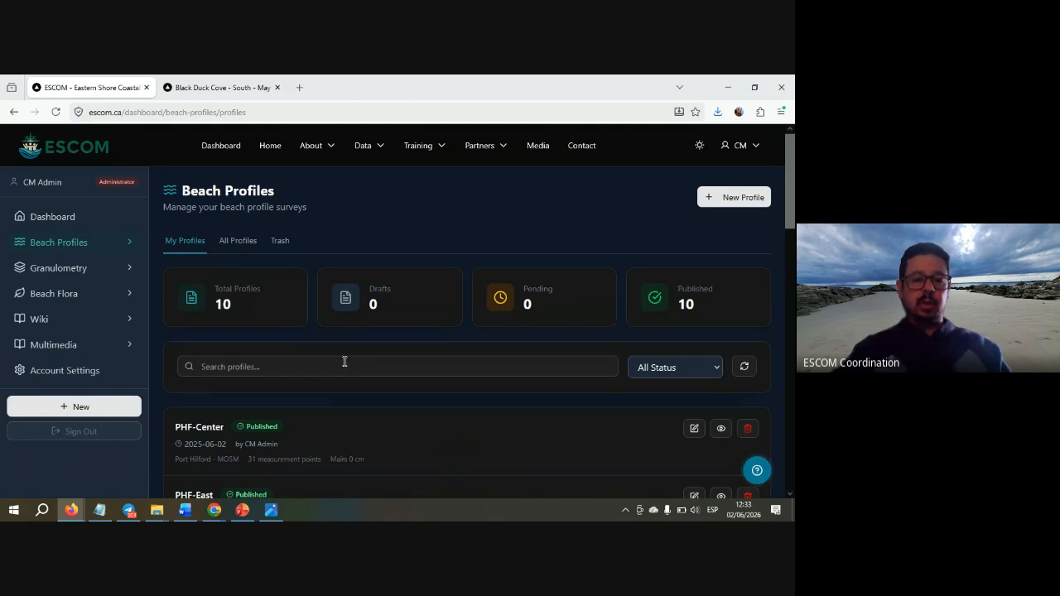
scroll(345, 362, down, 2)
scroll(345, 362, down, 10)
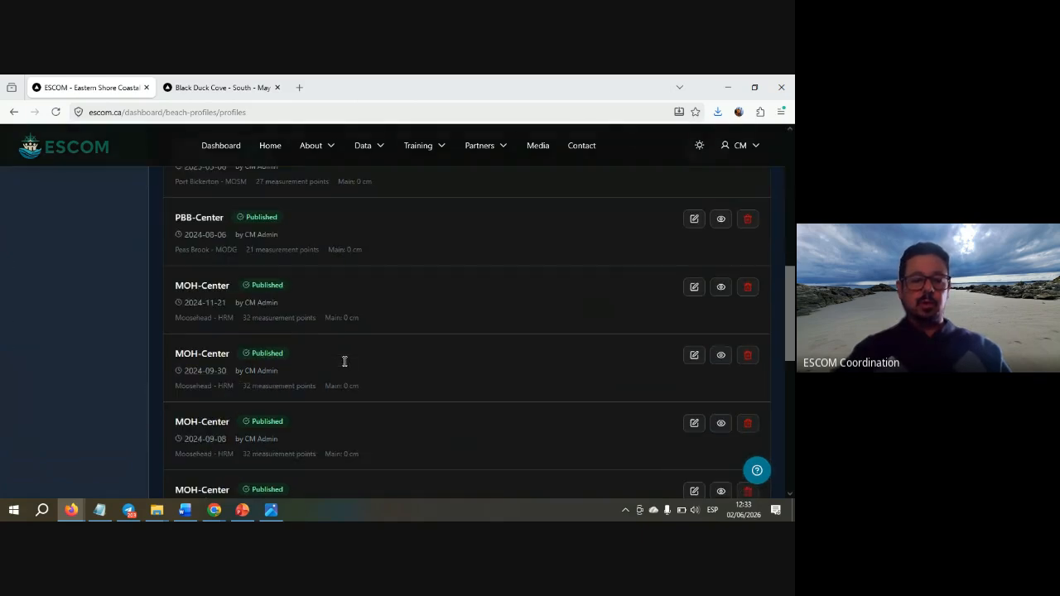
scroll(343, 366, up, 10)
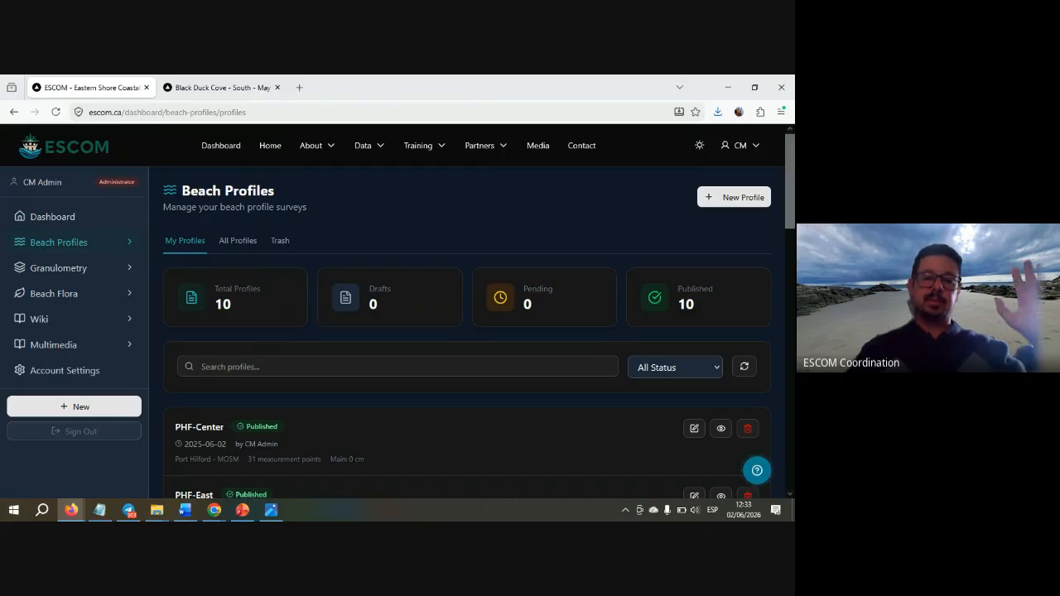
key(alt+Tab)
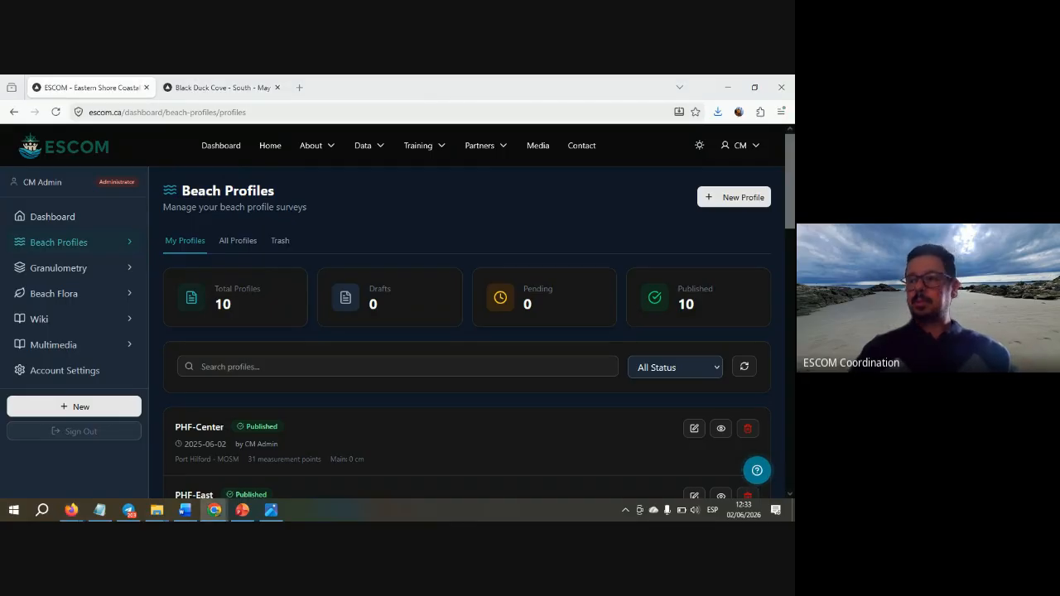